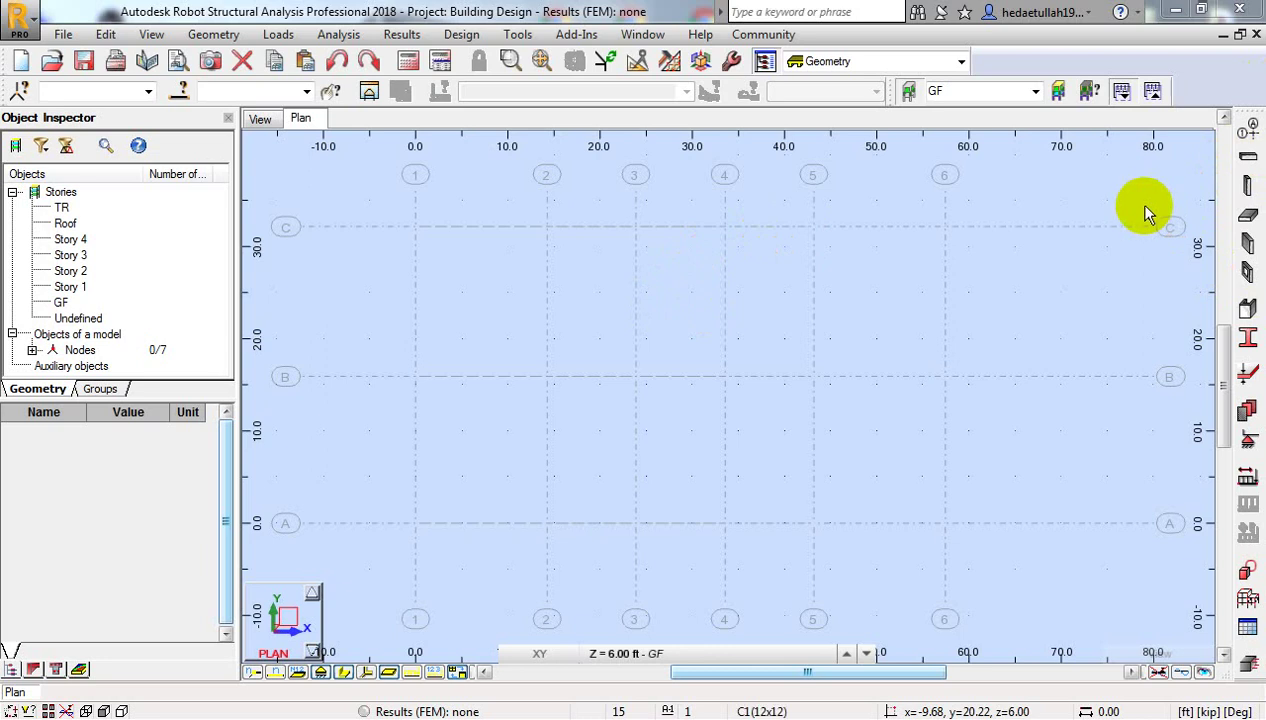
Step: Start the Column command and set it to an RC column with section C1(12x12)
{"action": "left_click", "coordinate": [1249, 187]}
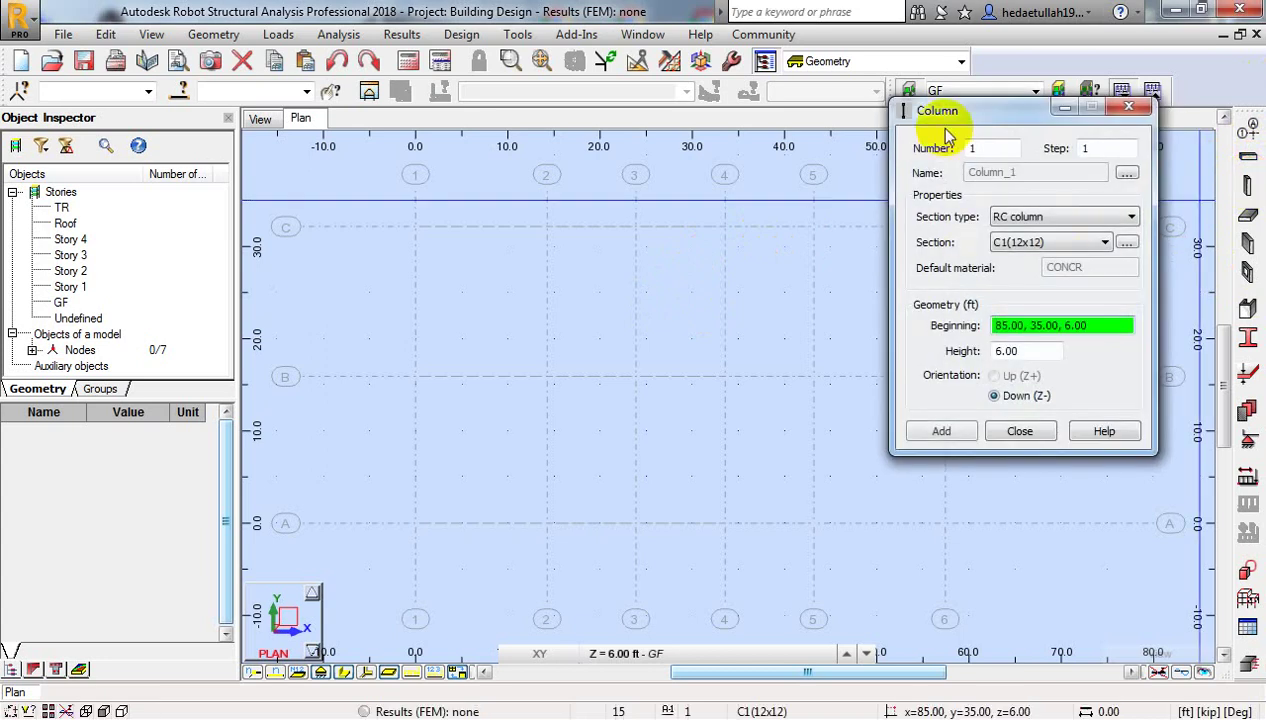
{"action": "left_click_drag", "start_coordinate": [984, 117], "coordinate": [1086, 103]}
{"action": "left_click", "coordinate": [1035, 221]}
{"action": "left_click", "coordinate": [1000, 252]}
{"action": "left_click", "coordinate": [1113, 234]}
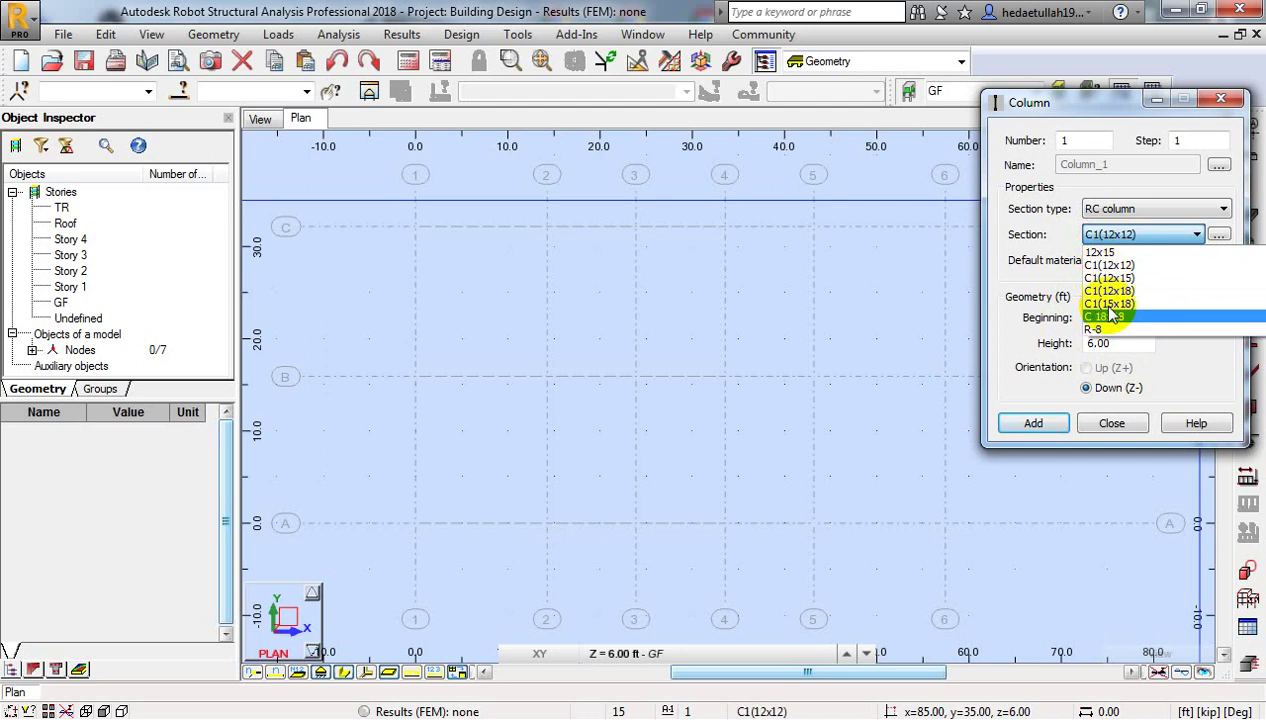
{"action": "left_click", "coordinate": [1105, 265]}
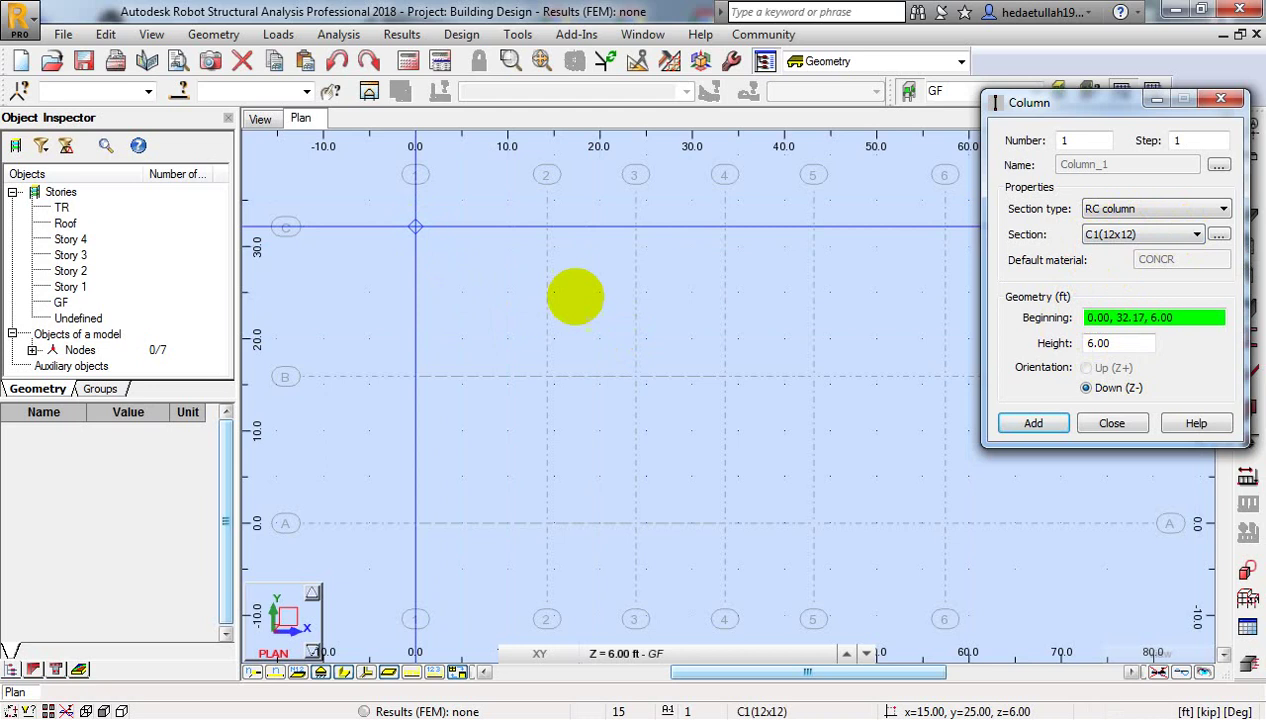
{"action": "left_click_drag", "start_coordinate": [1111, 104], "coordinate": [1166, 104]}
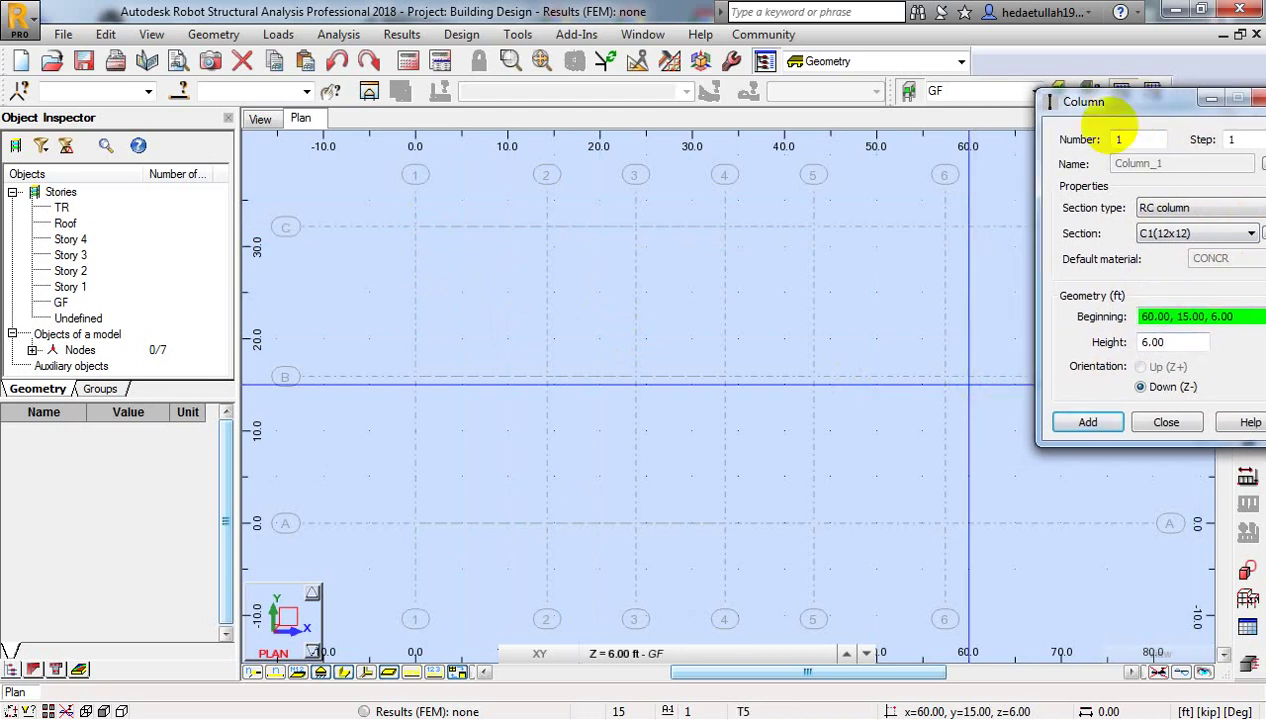
Step: Switch the plan's working level to Story 1 and return it to GF at 6.00 ft
{"action": "left_click", "coordinate": [848, 656]}
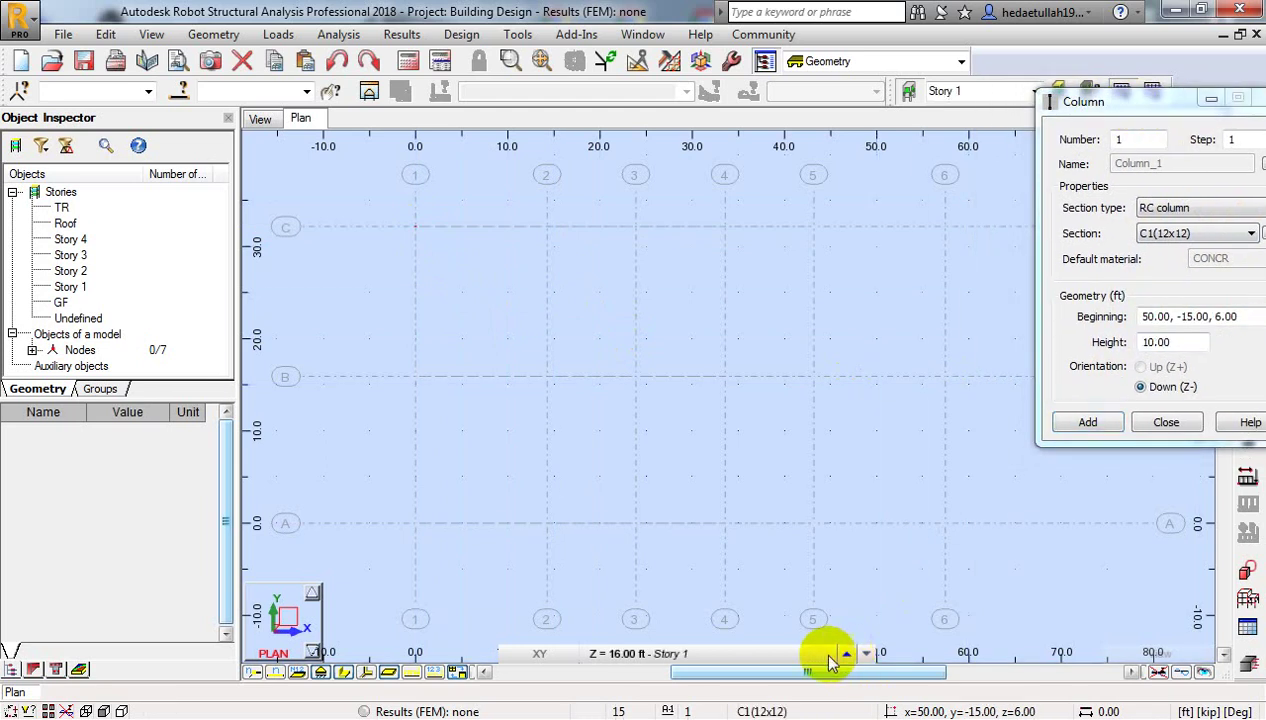
{"action": "left_click", "coordinate": [826, 655]}
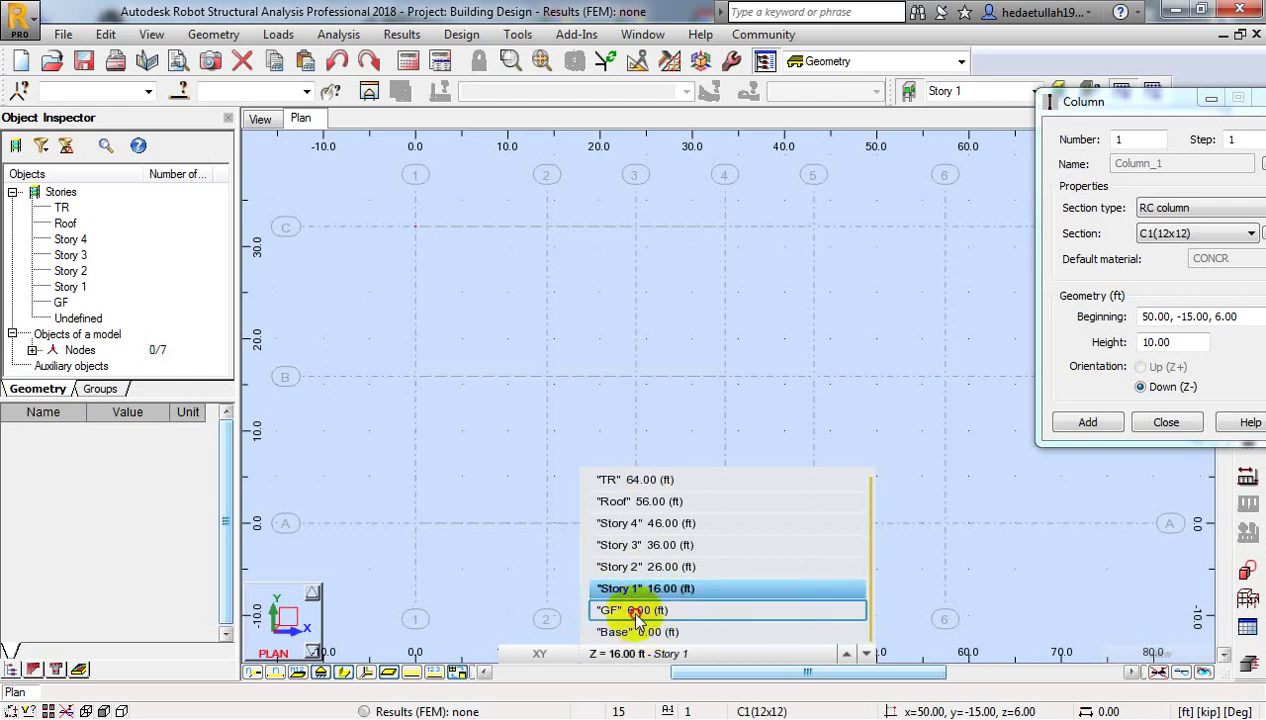
{"action": "left_click", "coordinate": [636, 612]}
{"action": "left_click", "coordinate": [608, 655]}
{"action": "left_click", "coordinate": [632, 610]}
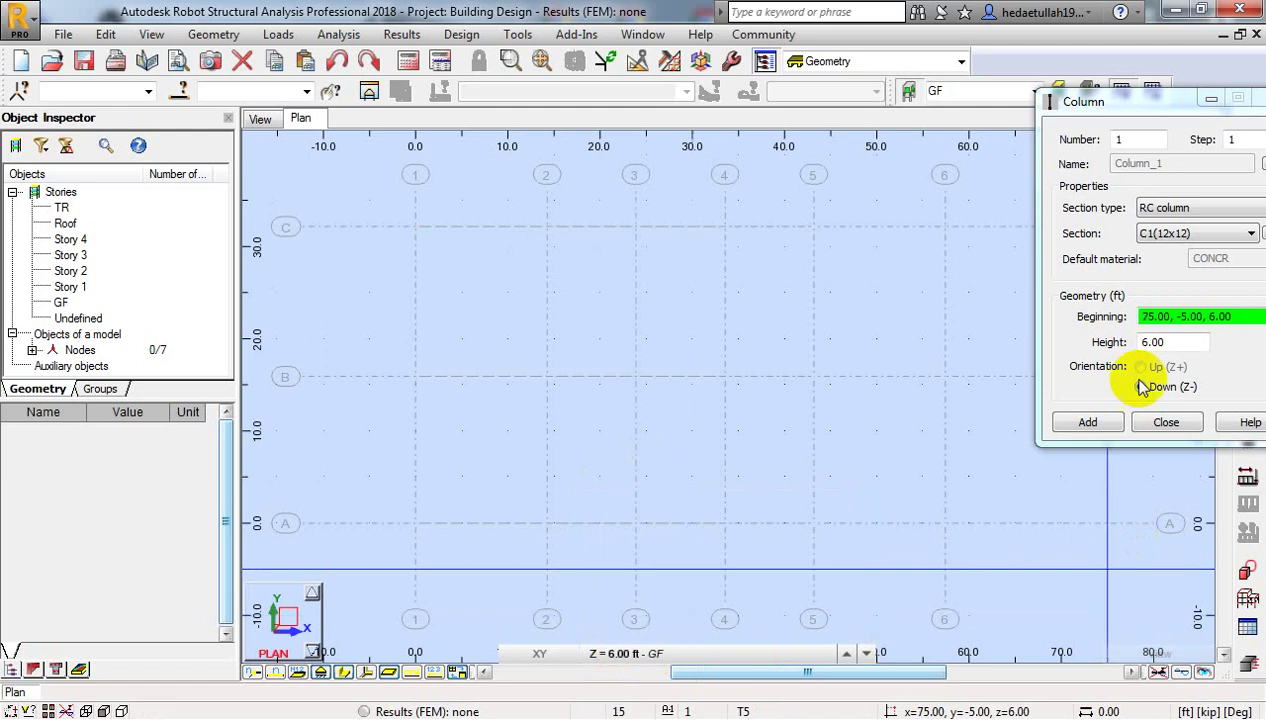
{"action": "left_click", "coordinate": [1165, 343]}
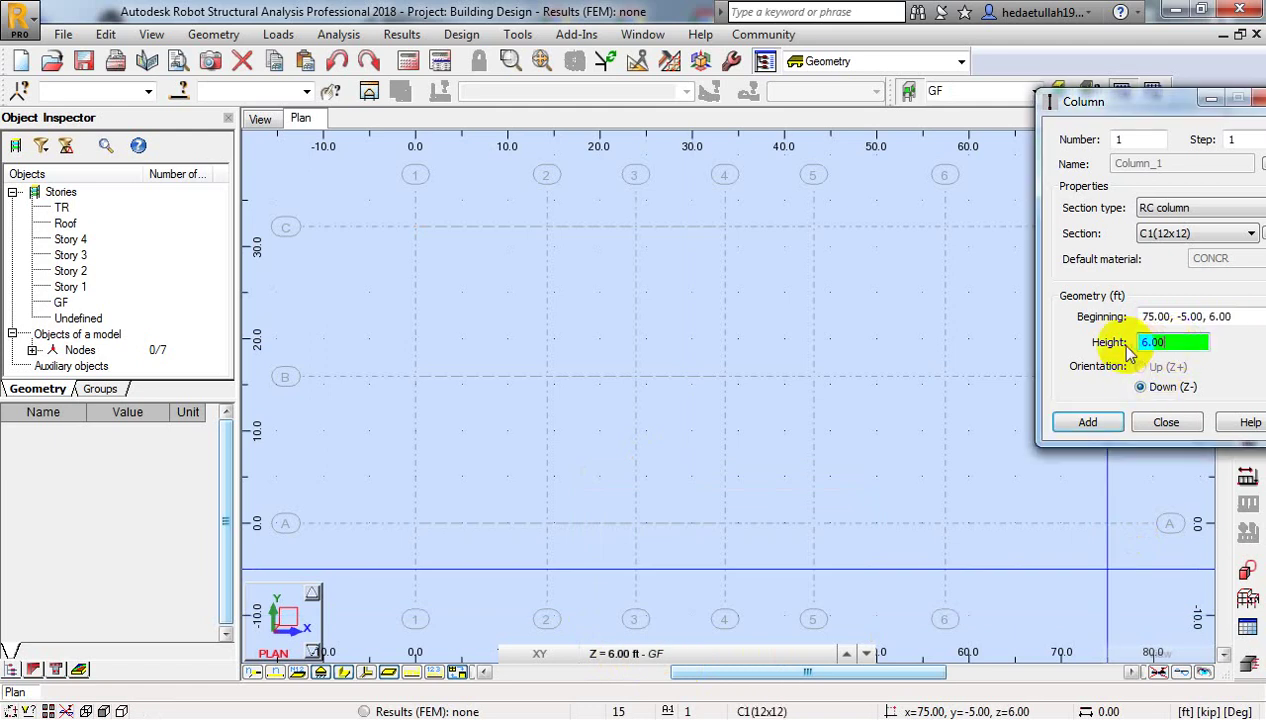
{"action": "left_click_drag", "start_coordinate": [1140, 343], "coordinate": [1163, 342]}
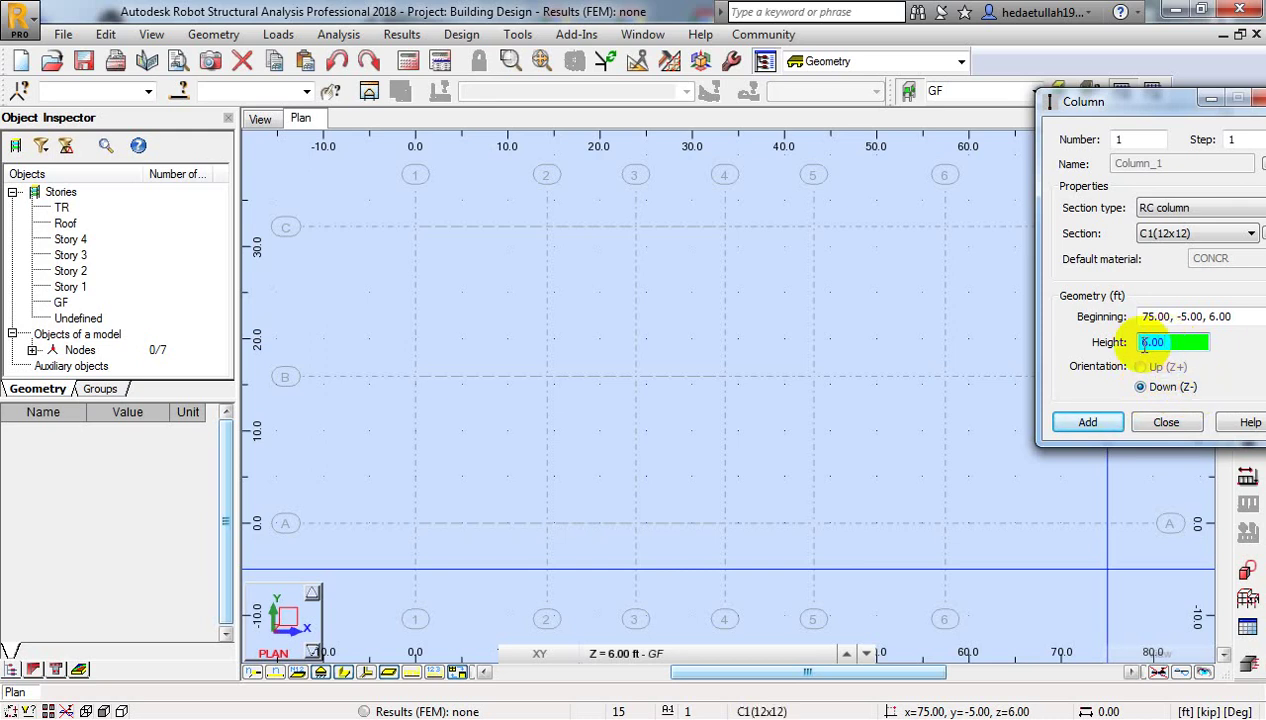
{"action": "left_click_drag", "start_coordinate": [1145, 345], "coordinate": [1173, 343]}
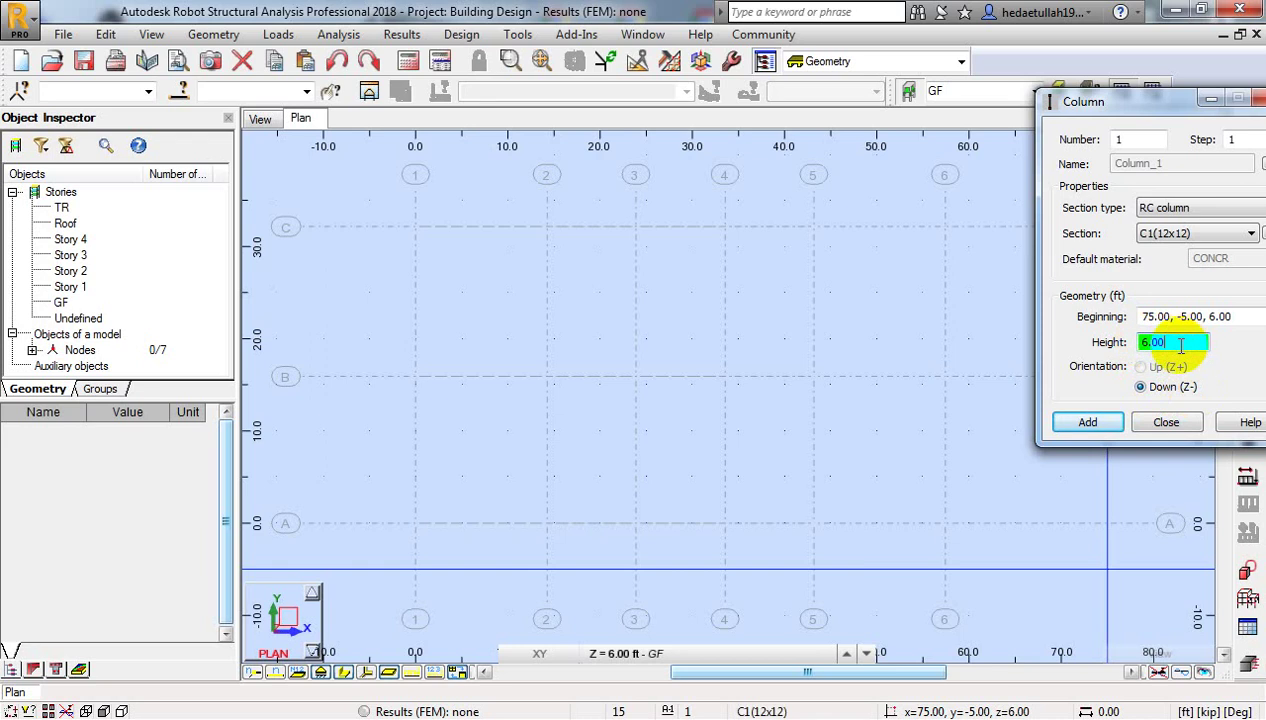
Step: Place C1(12x12) columns on GF at the four corner grid intersections 1-C, 6-C, 6-A and 1-A
{"action": "left_click", "coordinate": [1156, 315]}
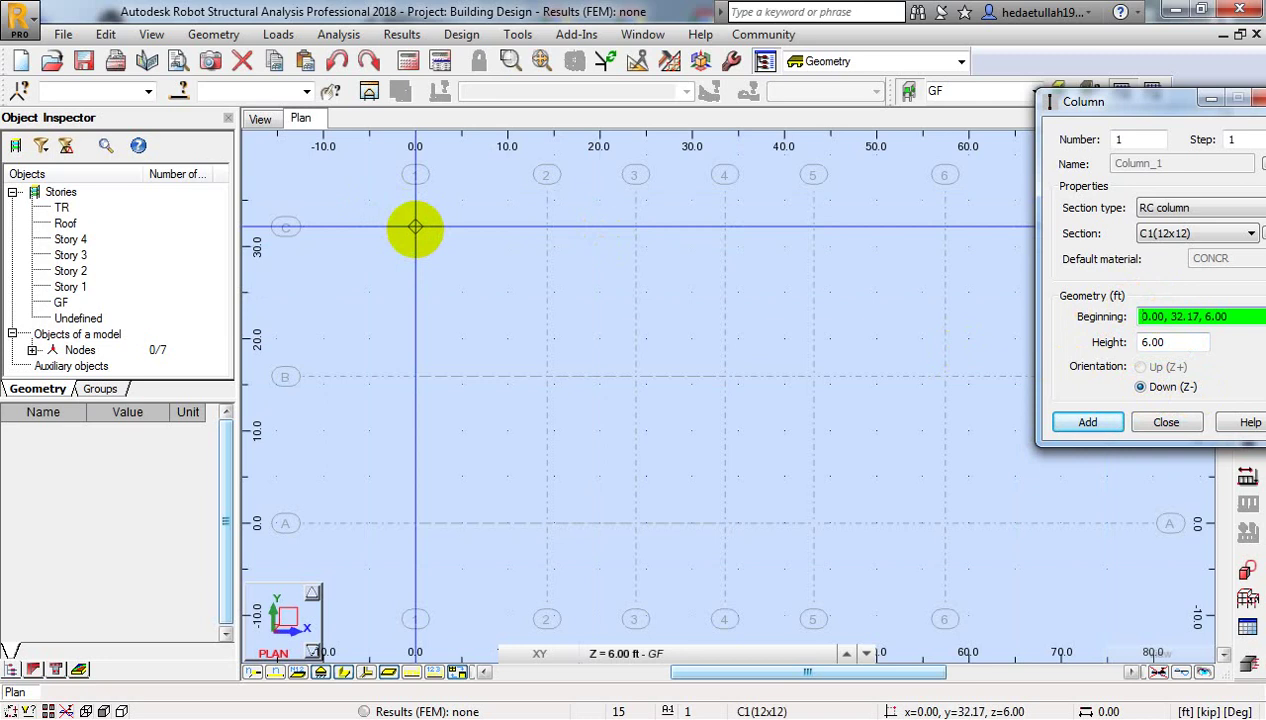
{"action": "left_click", "coordinate": [415, 226]}
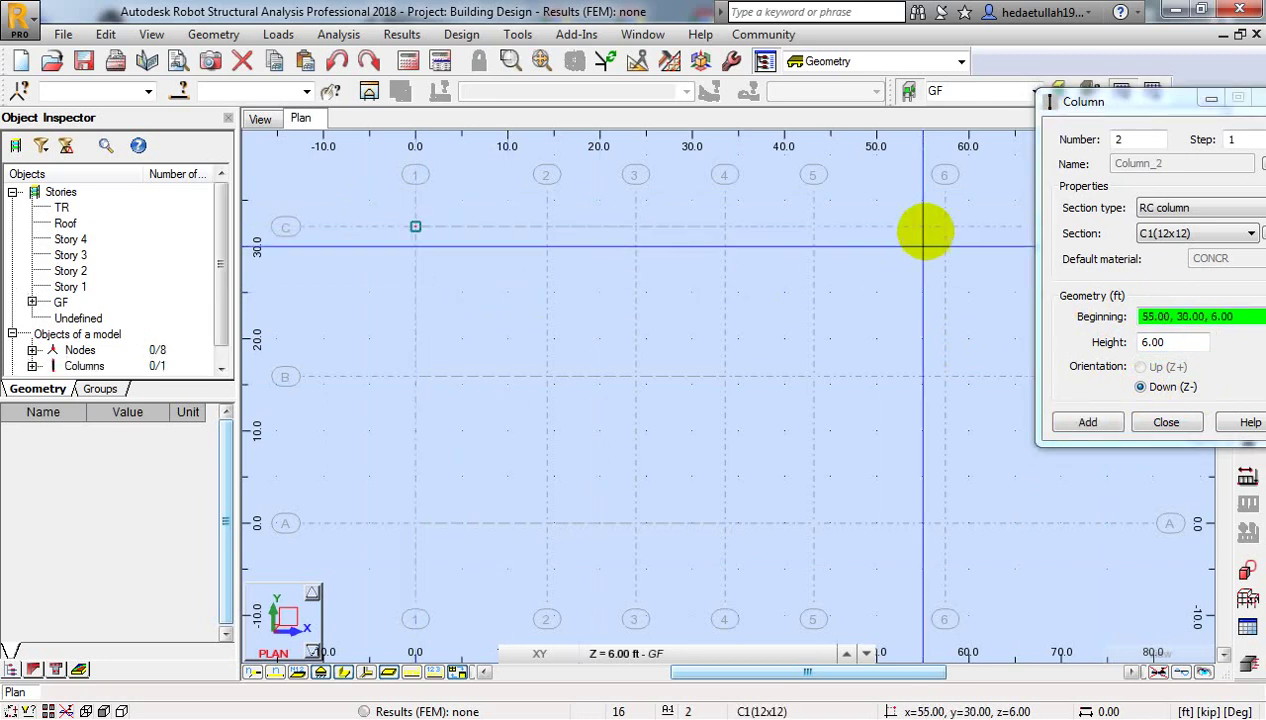
{"action": "left_click", "coordinate": [945, 226]}
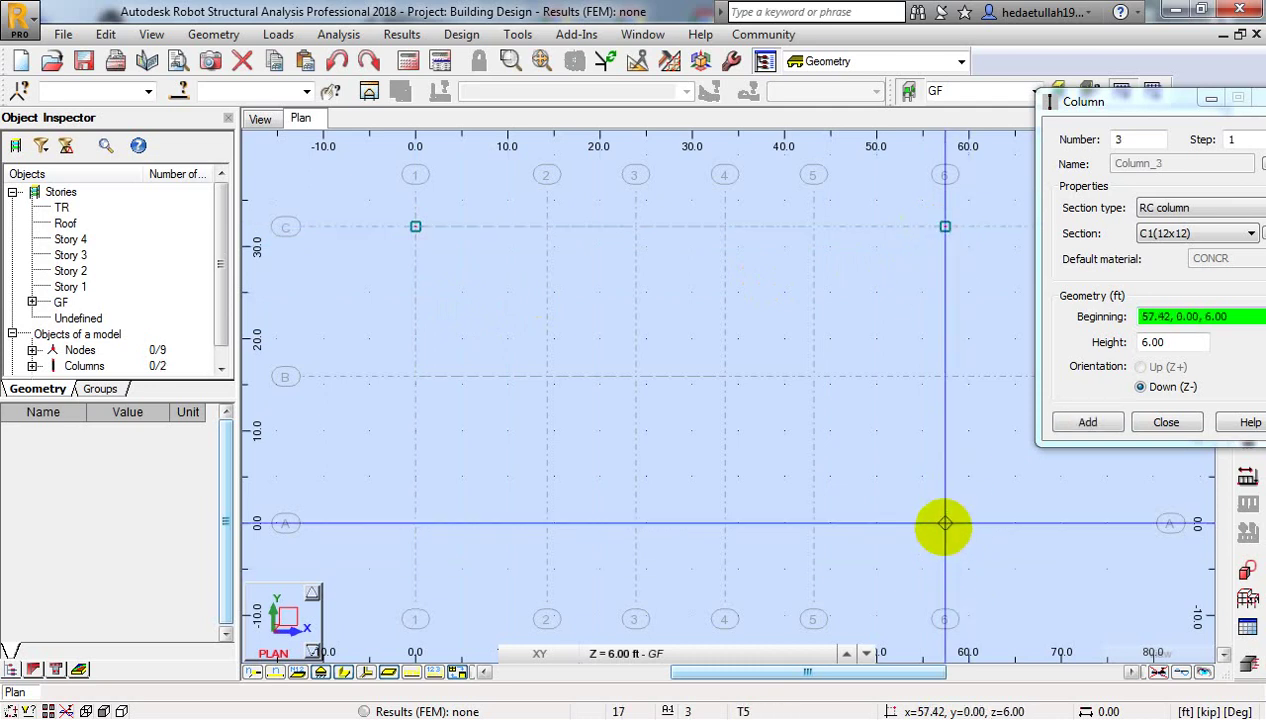
{"action": "left_click", "coordinate": [945, 523]}
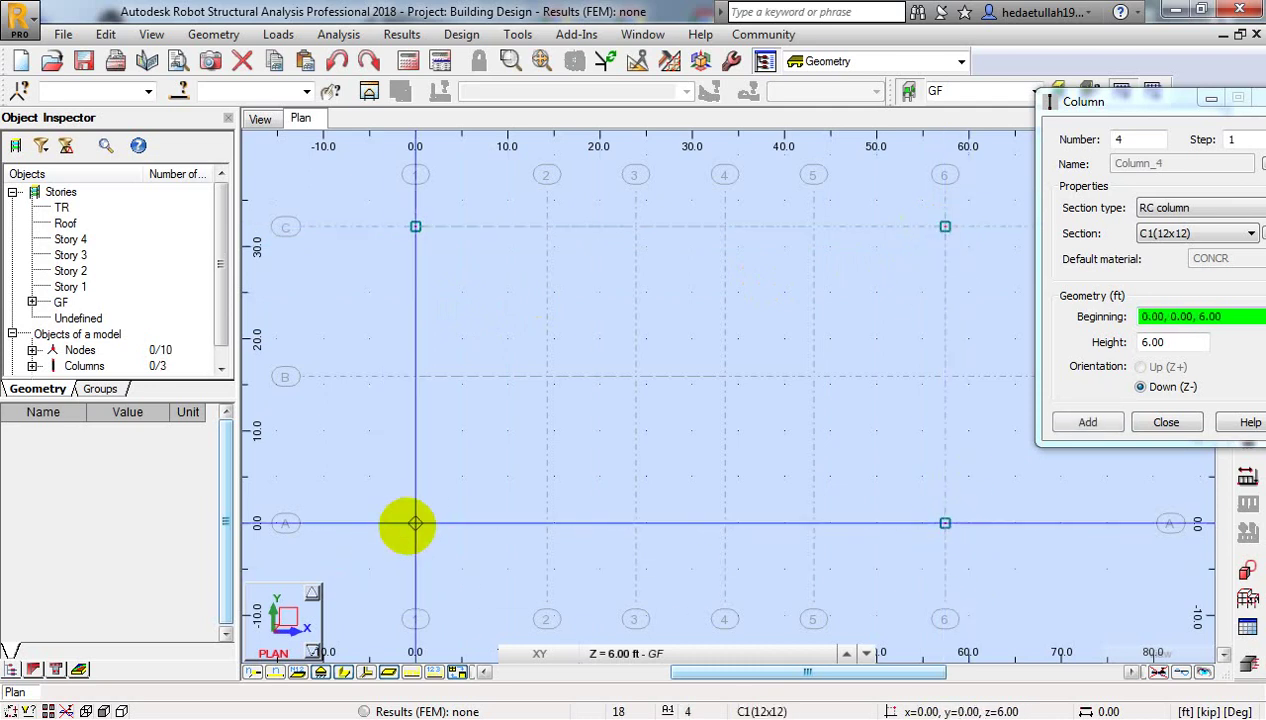
{"action": "left_click", "coordinate": [415, 523]}
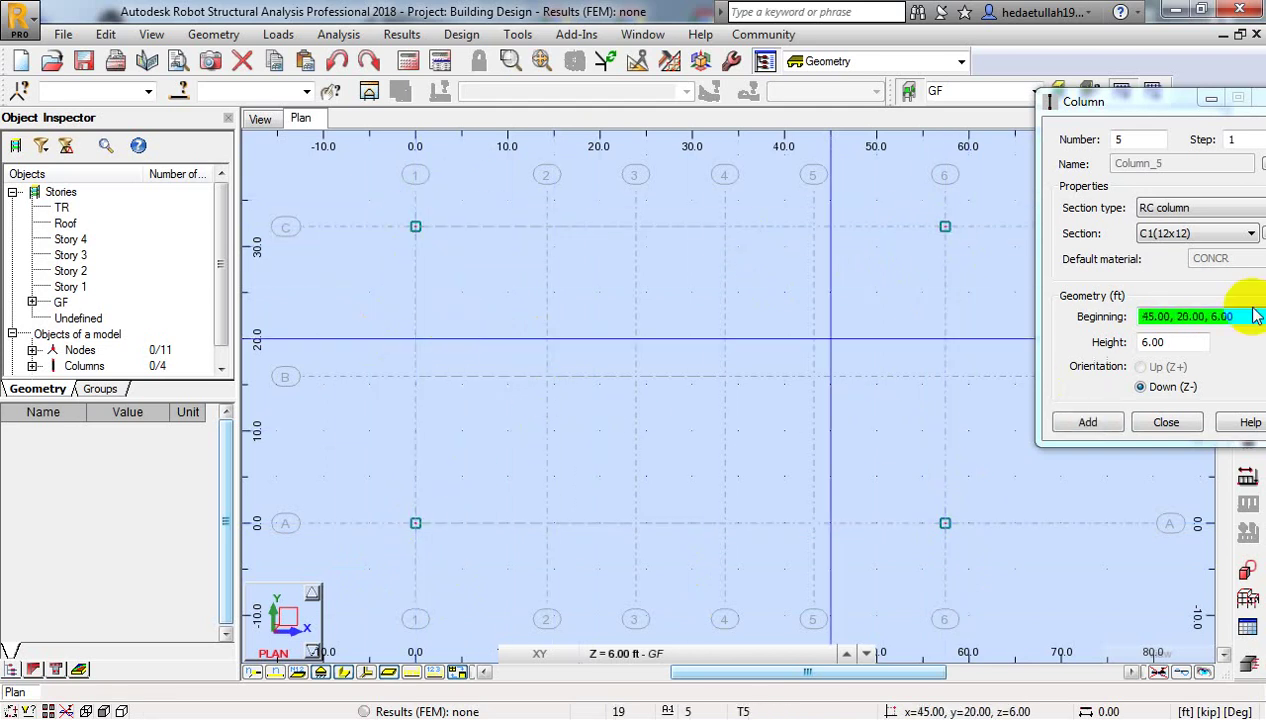
Step: Change the column section to C1(12x15) and place a column at grid intersection 2-C
{"action": "left_click", "coordinate": [1212, 234]}
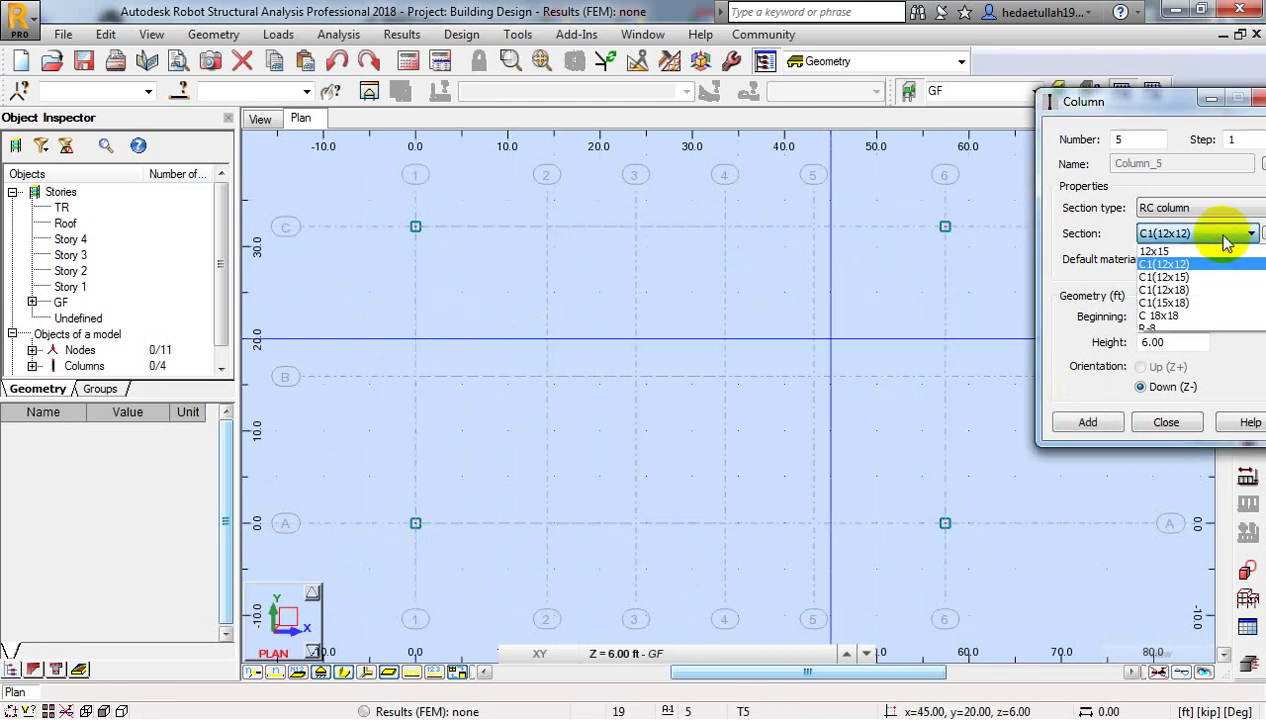
{"action": "left_click", "coordinate": [1186, 279]}
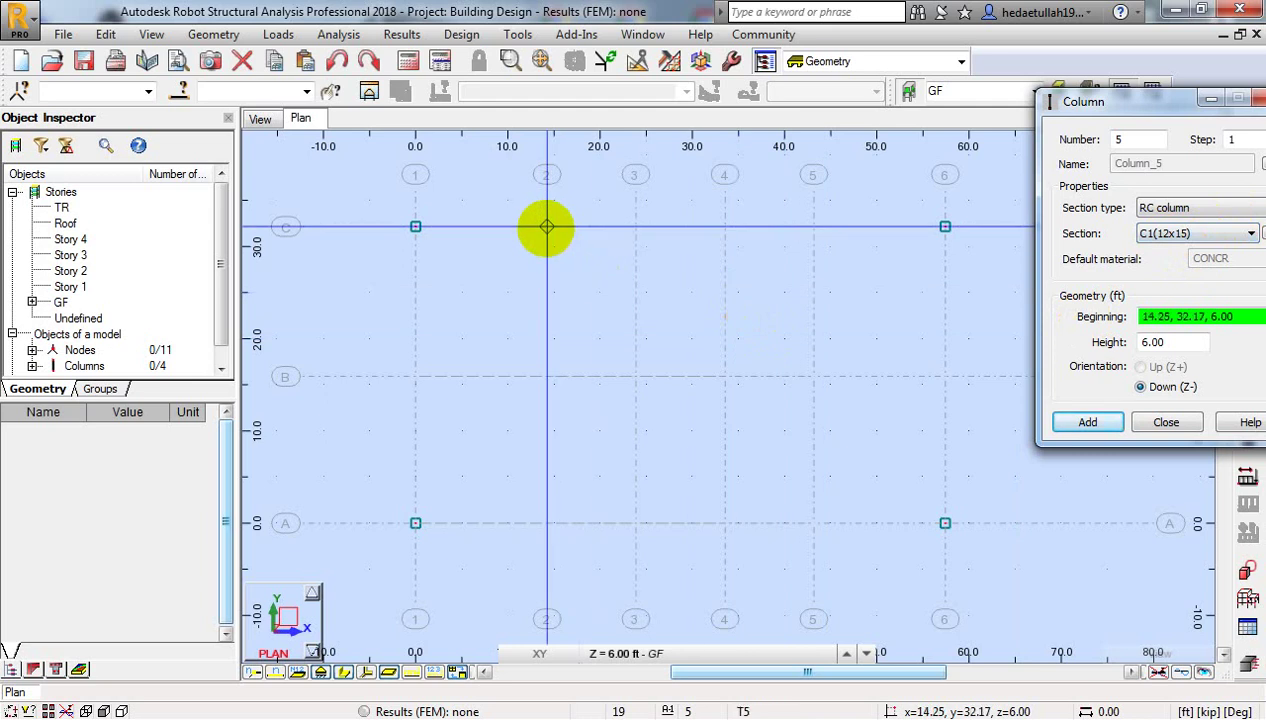
{"action": "left_click", "coordinate": [546, 228]}
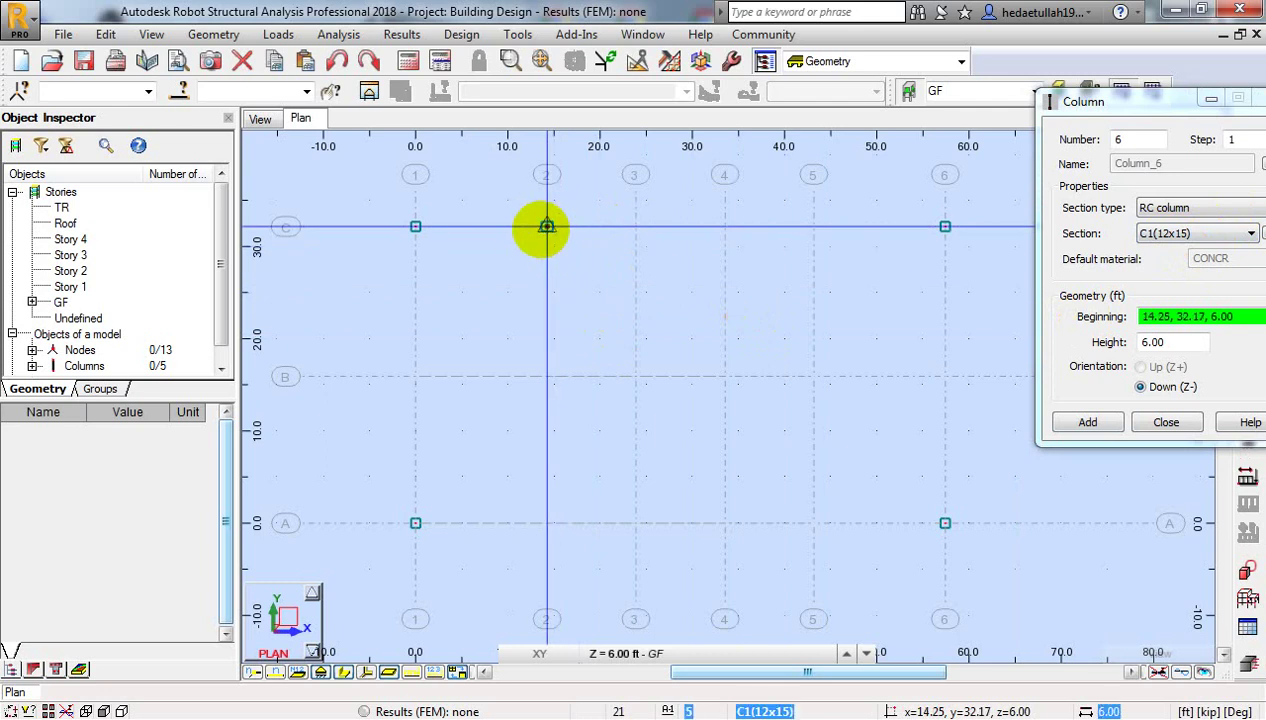
{"action": "scroll", "coordinate": [545, 225], "scroll_direction": "up", "scroll_amount": 4}
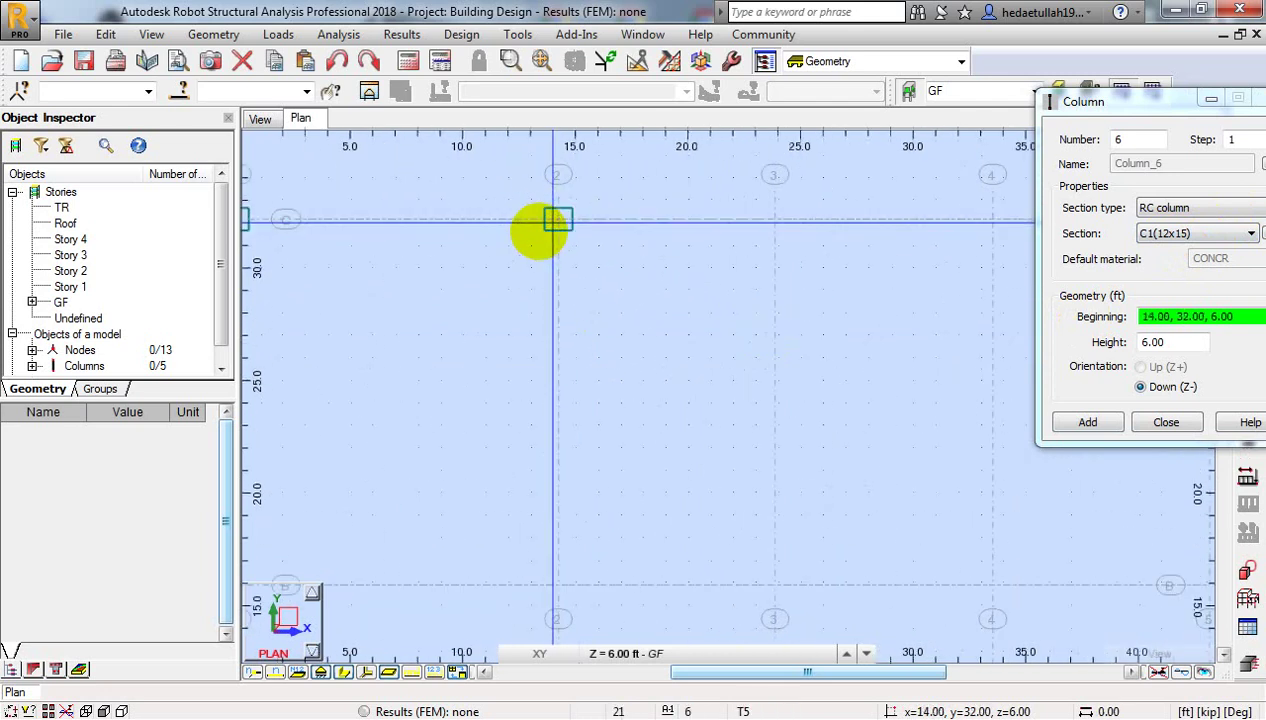
{"action": "scroll", "coordinate": [553, 220], "scroll_direction": "up", "scroll_amount": 2}
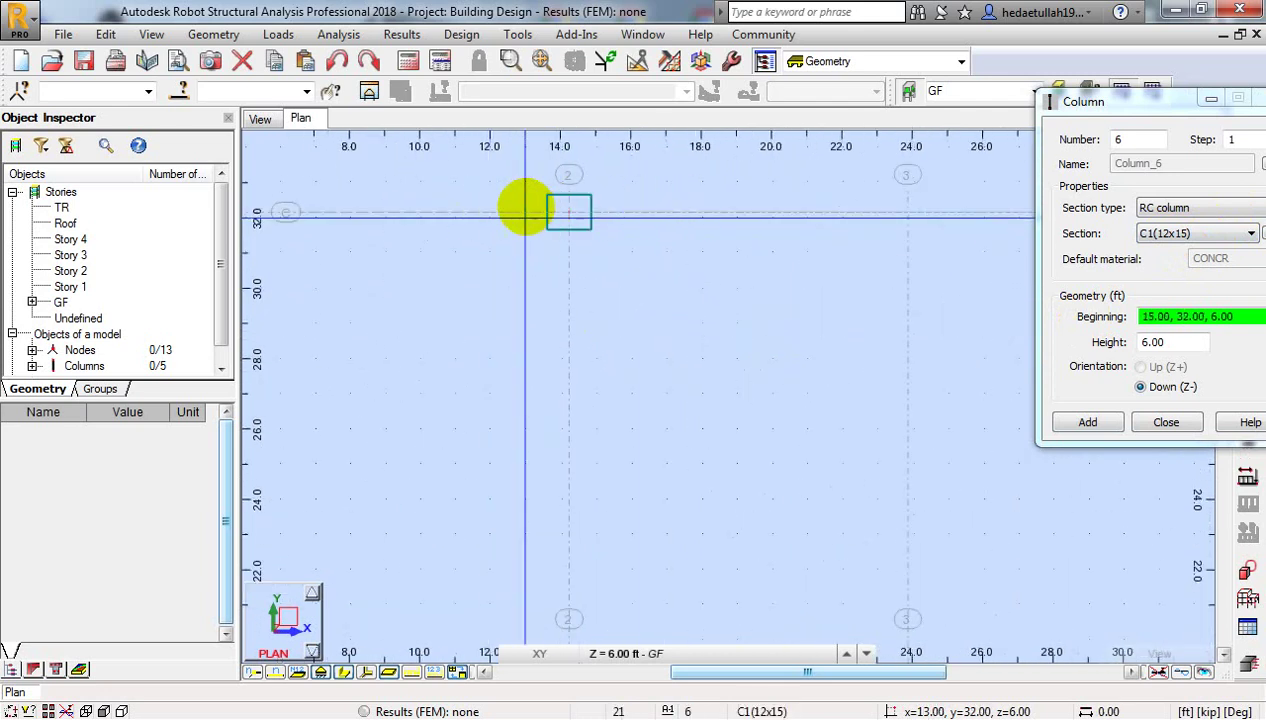
{"action": "scroll", "coordinate": [670, 205], "scroll_direction": "down", "scroll_amount": 5}
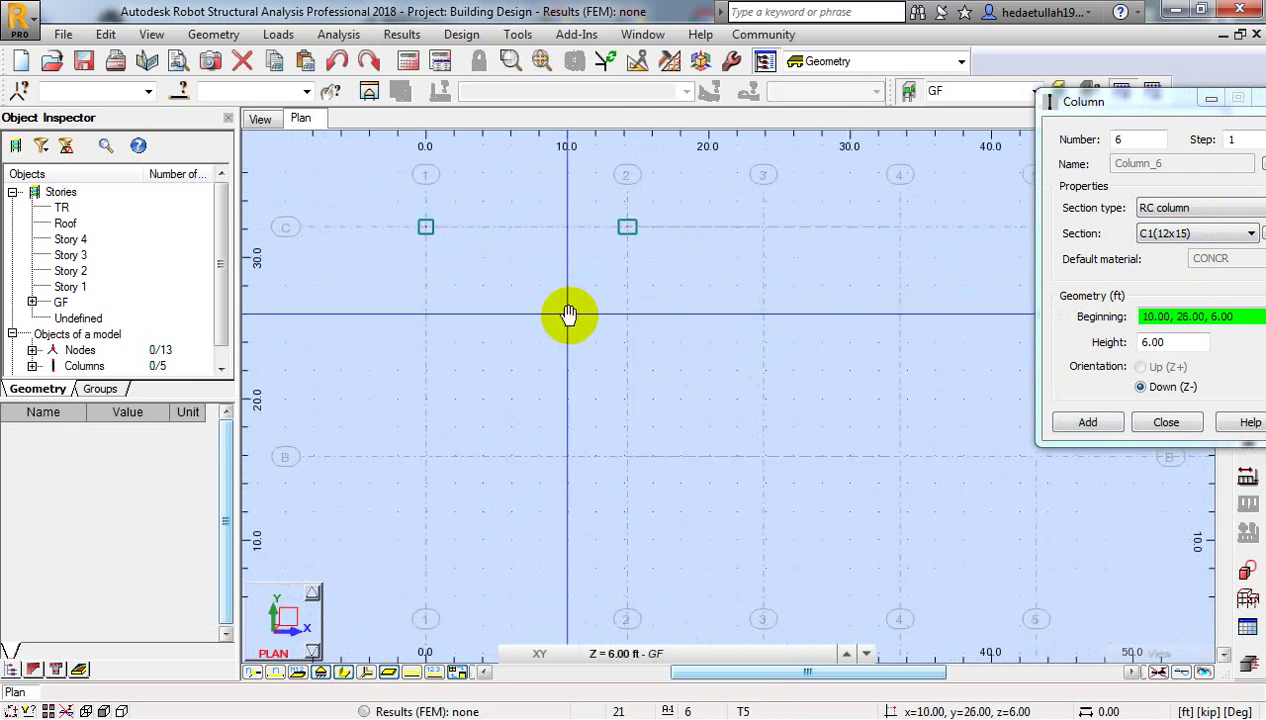
Step: Add C1(12x15) columns at grid intersections 1-B and 6-B, and end the Column command
{"action": "middle_click_drag", "start_coordinate": [568, 315], "coordinate": [563, 256]}
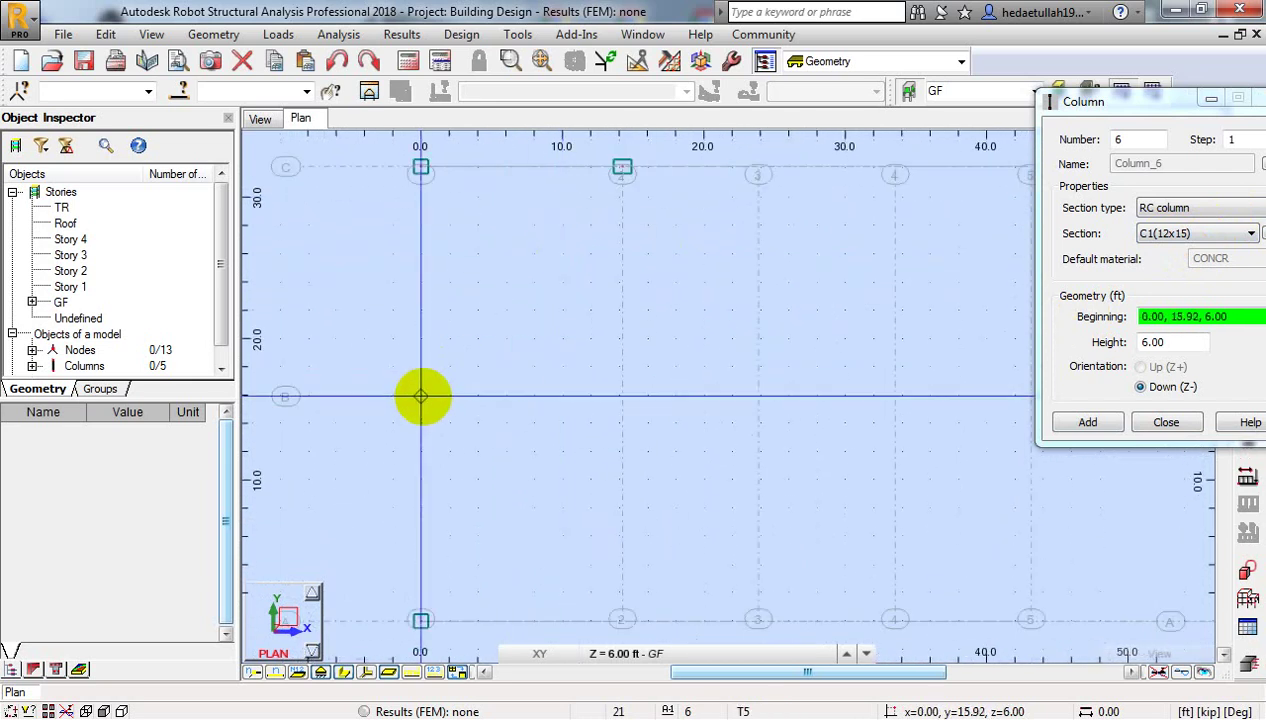
{"action": "left_click", "coordinate": [421, 397]}
{"action": "middle_click_drag", "start_coordinate": [743, 359], "coordinate": [506, 294]}
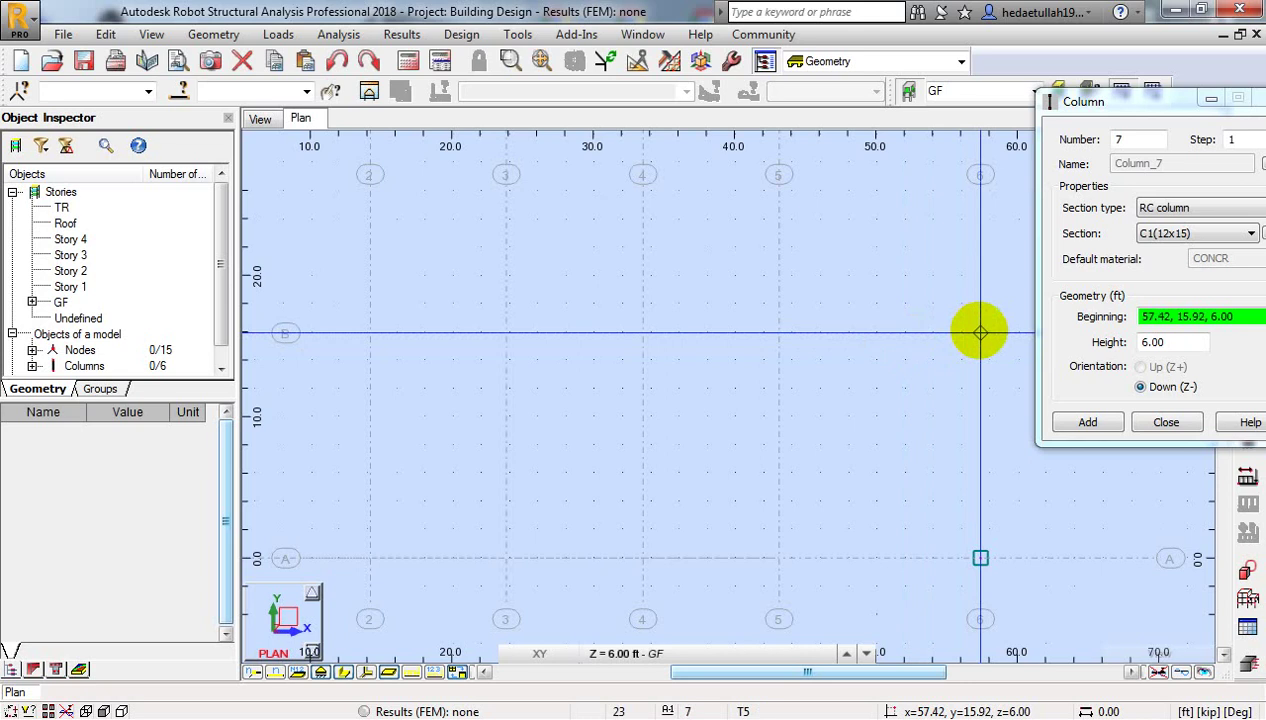
{"action": "left_click", "coordinate": [980, 332]}
{"action": "scroll", "coordinate": [978, 338], "scroll_direction": "down", "scroll_amount": 3}
{"action": "middle_click_drag", "start_coordinate": [978, 338], "coordinate": [748, 298]}
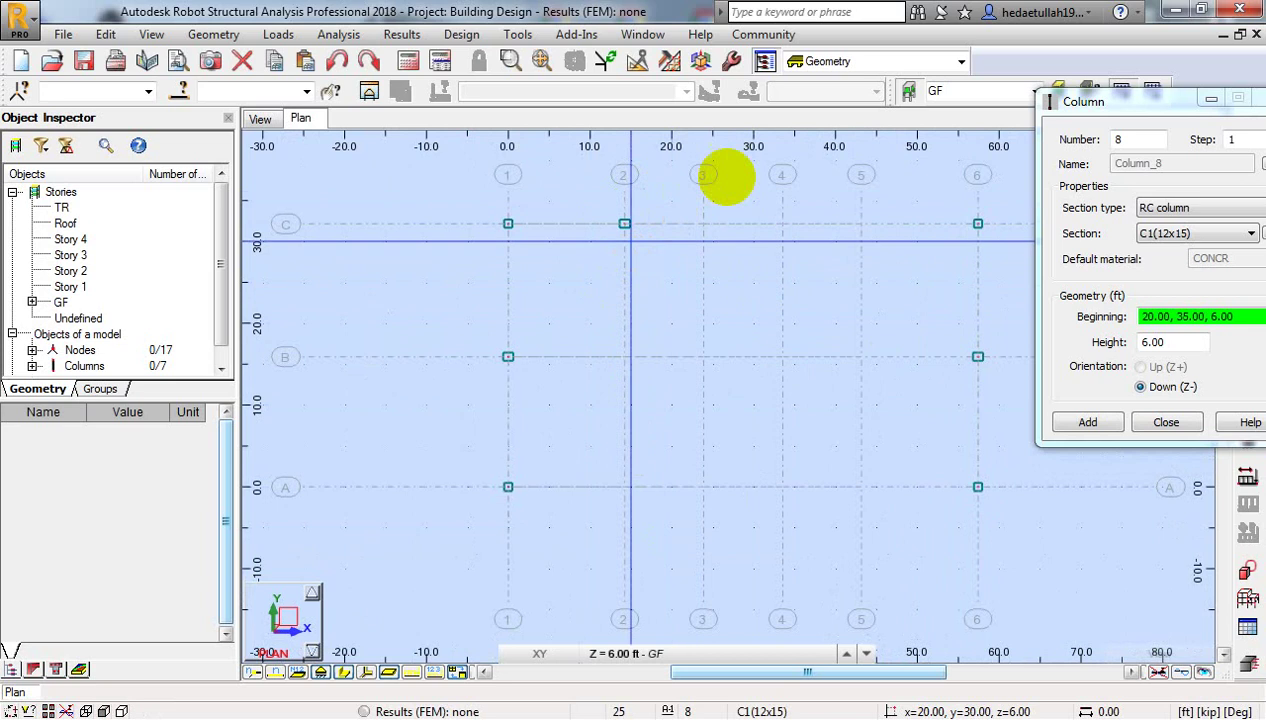
{"action": "left_click", "coordinate": [1180, 422]}
Step: Try to rotate the column at grid 2-C by 91.5 degrees about its own centre in the XY plane
{"action": "middle_click_drag", "start_coordinate": [638, 276], "coordinate": [575, 316]}
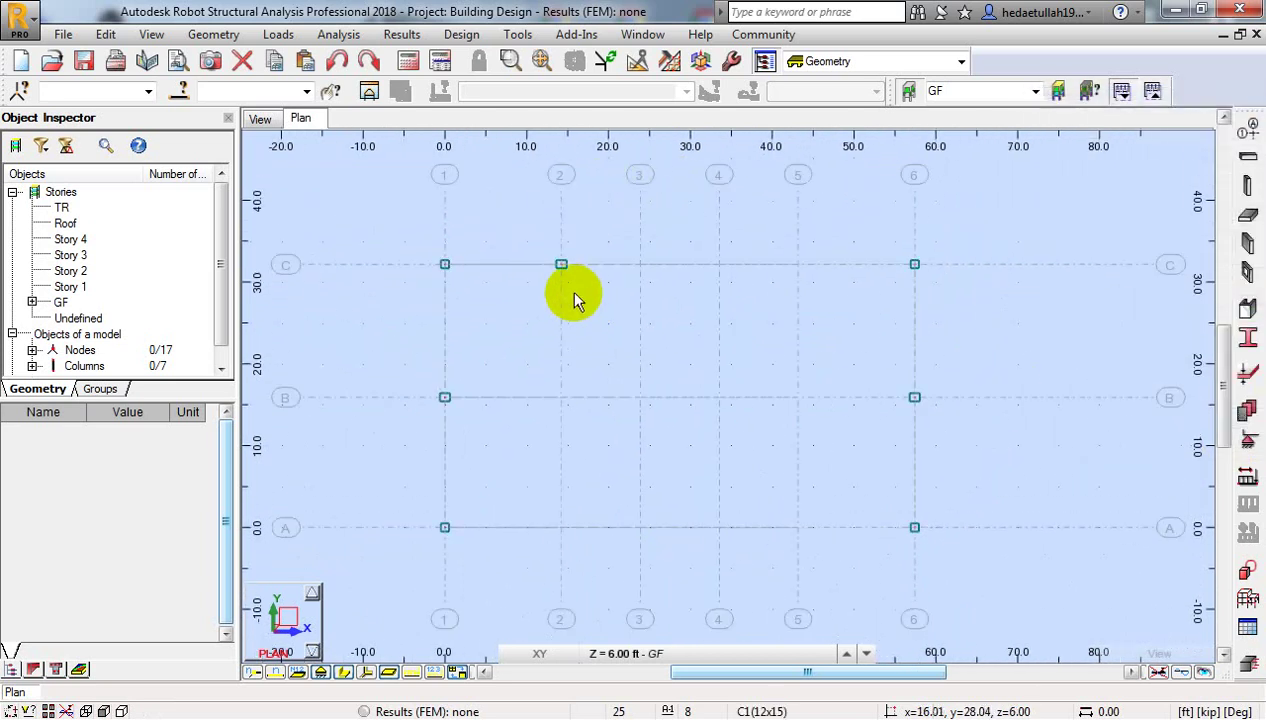
{"action": "left_click", "coordinate": [540, 247]}
{"action": "left_click_drag", "start_coordinate": [540, 250], "coordinate": [593, 283]}
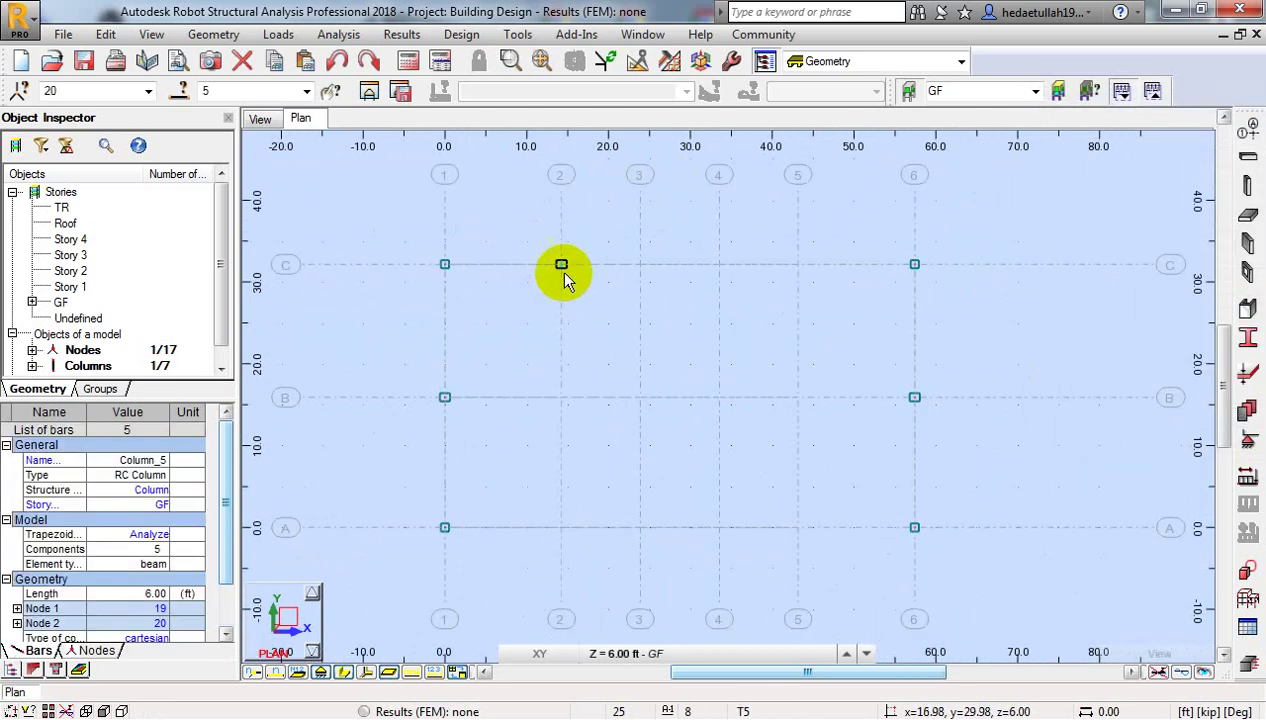
{"action": "scroll", "coordinate": [560, 271], "scroll_direction": "up", "scroll_amount": 2}
{"action": "scroll", "coordinate": [555, 269], "scroll_direction": "up", "scroll_amount": 1}
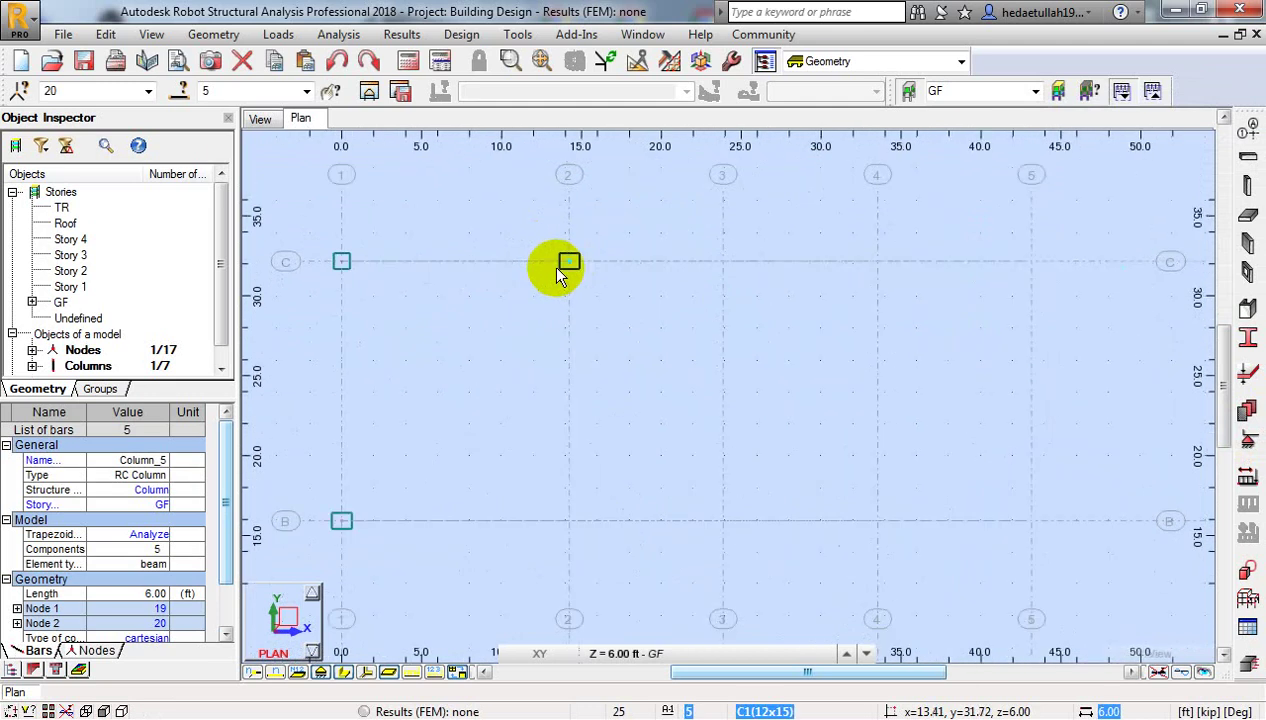
{"action": "left_click", "coordinate": [640, 64]}
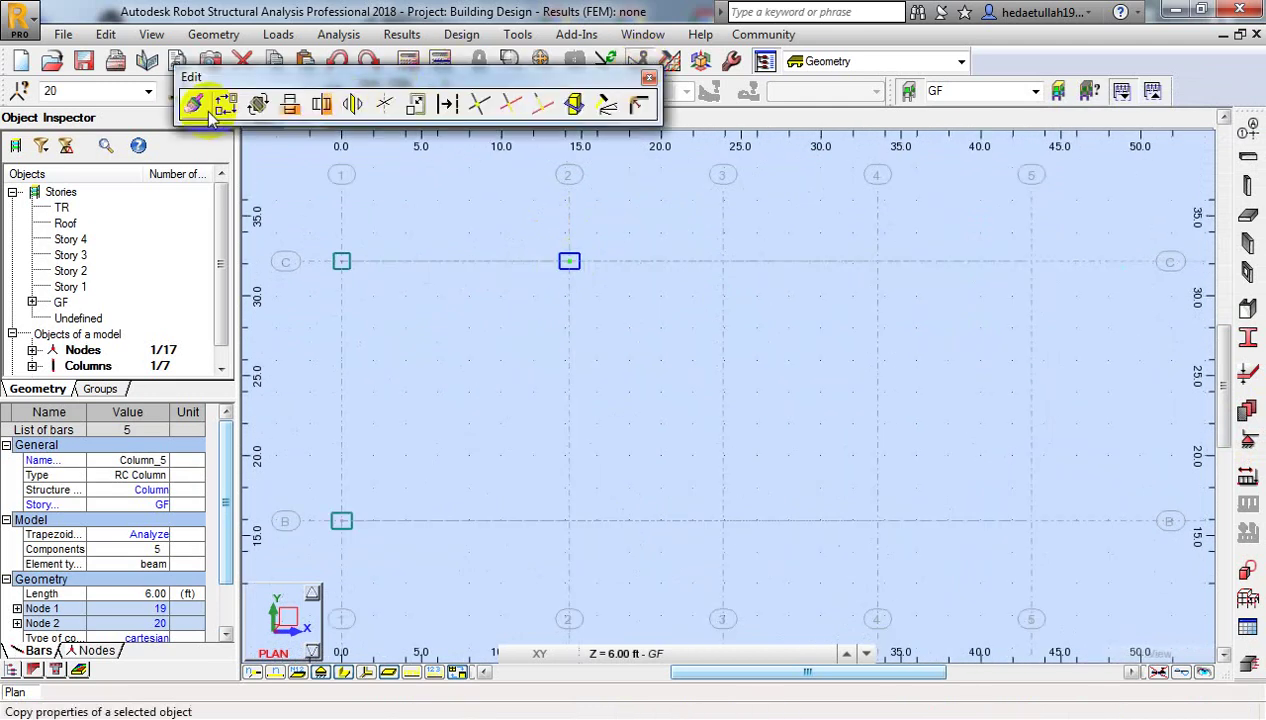
{"action": "left_click", "coordinate": [259, 106]}
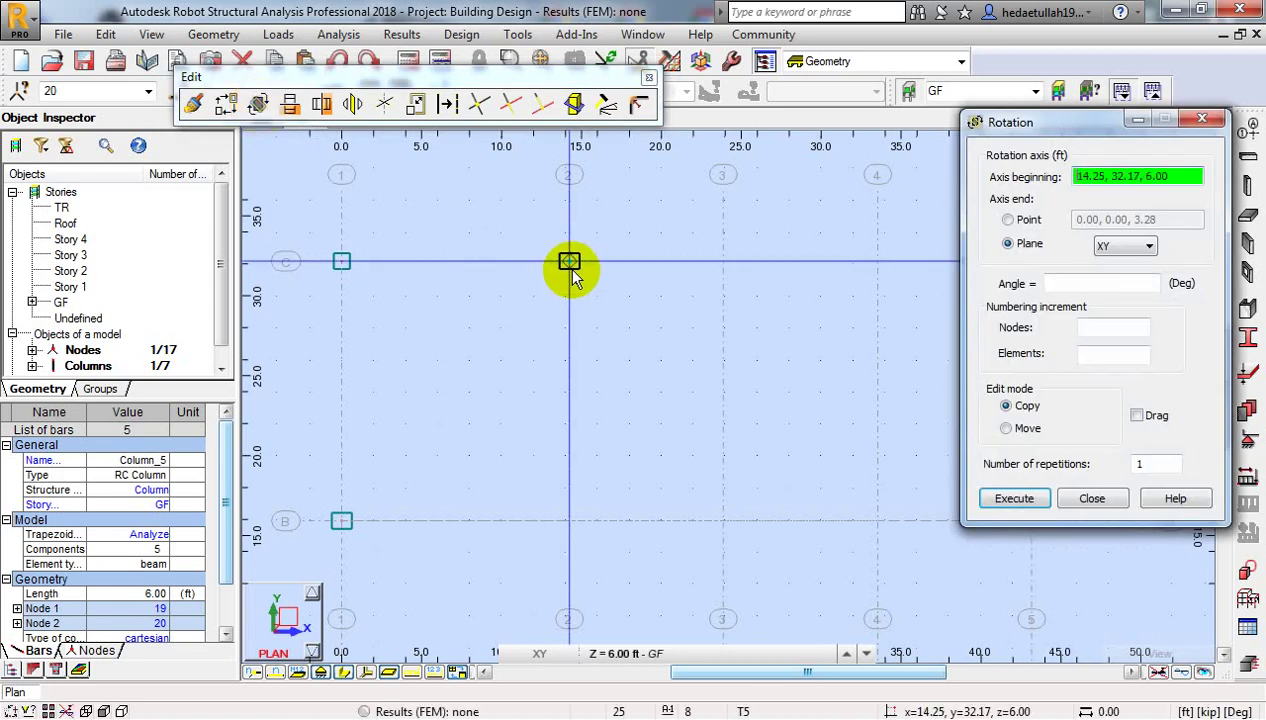
{"action": "left_click", "coordinate": [569, 263]}
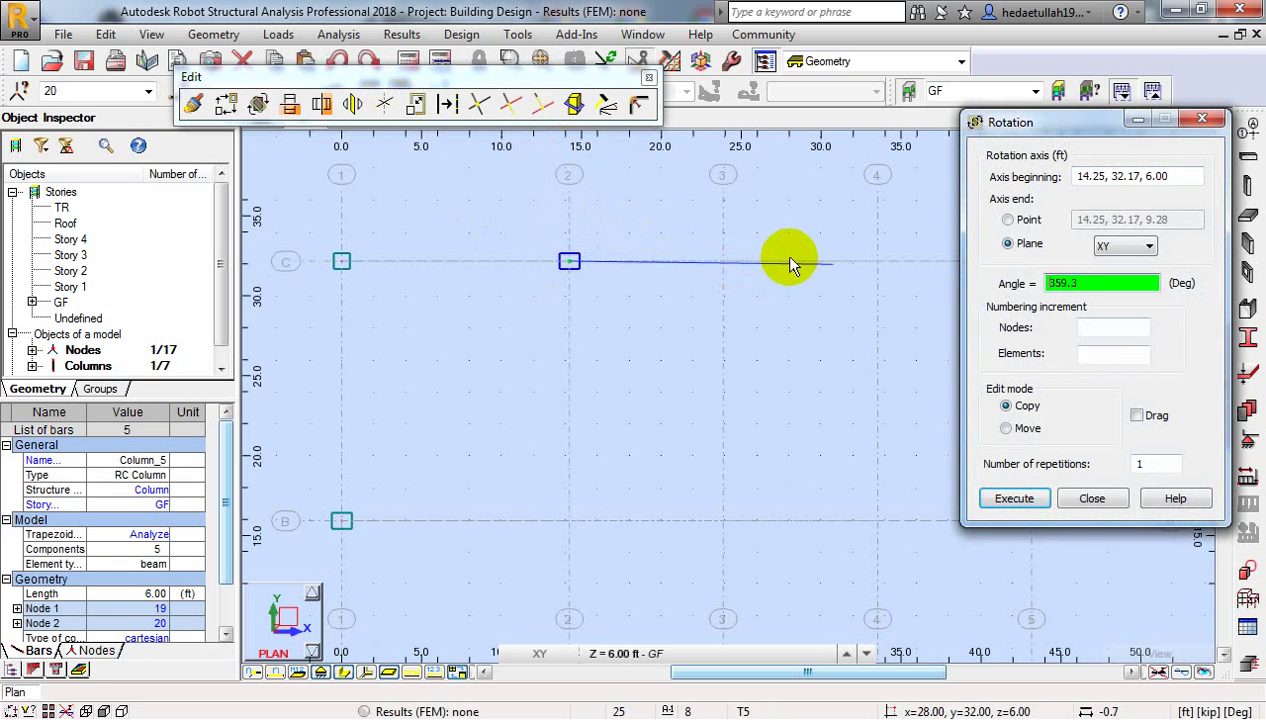
{"action": "middle_click_drag", "start_coordinate": [797, 258], "coordinate": [738, 365]}
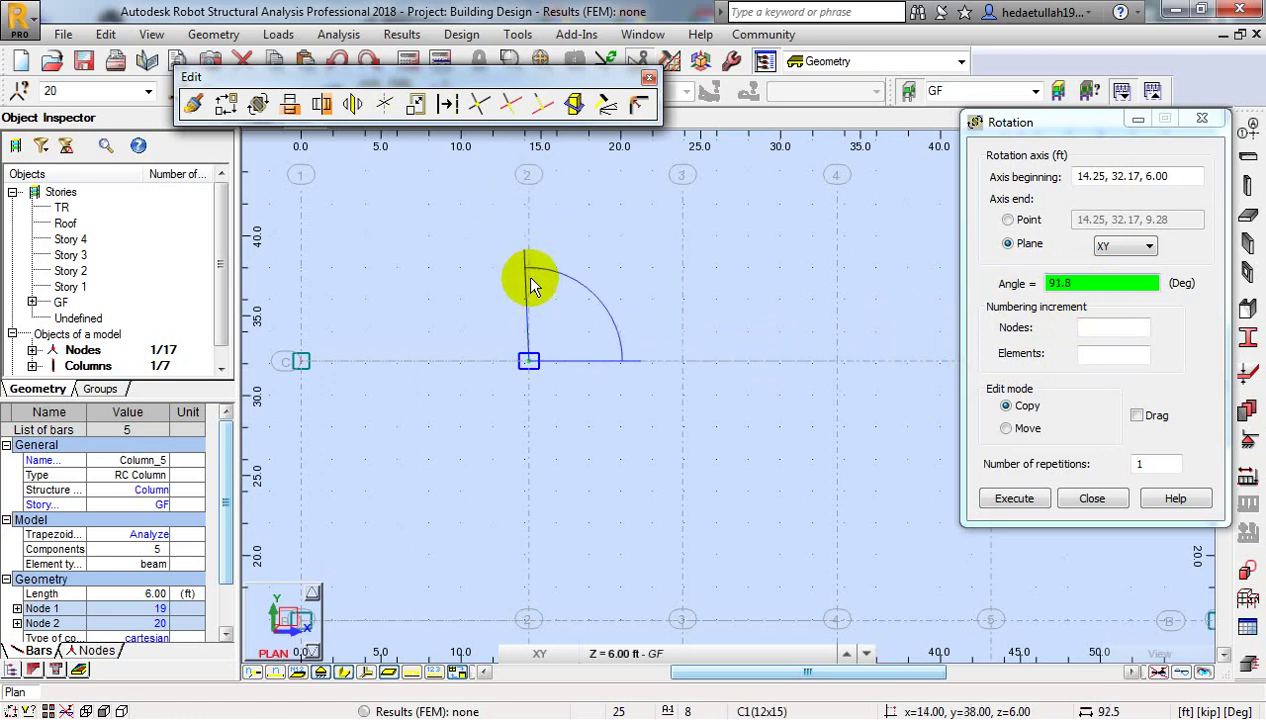
{"action": "scroll", "coordinate": [529, 212], "scroll_direction": "up", "scroll_amount": 2}
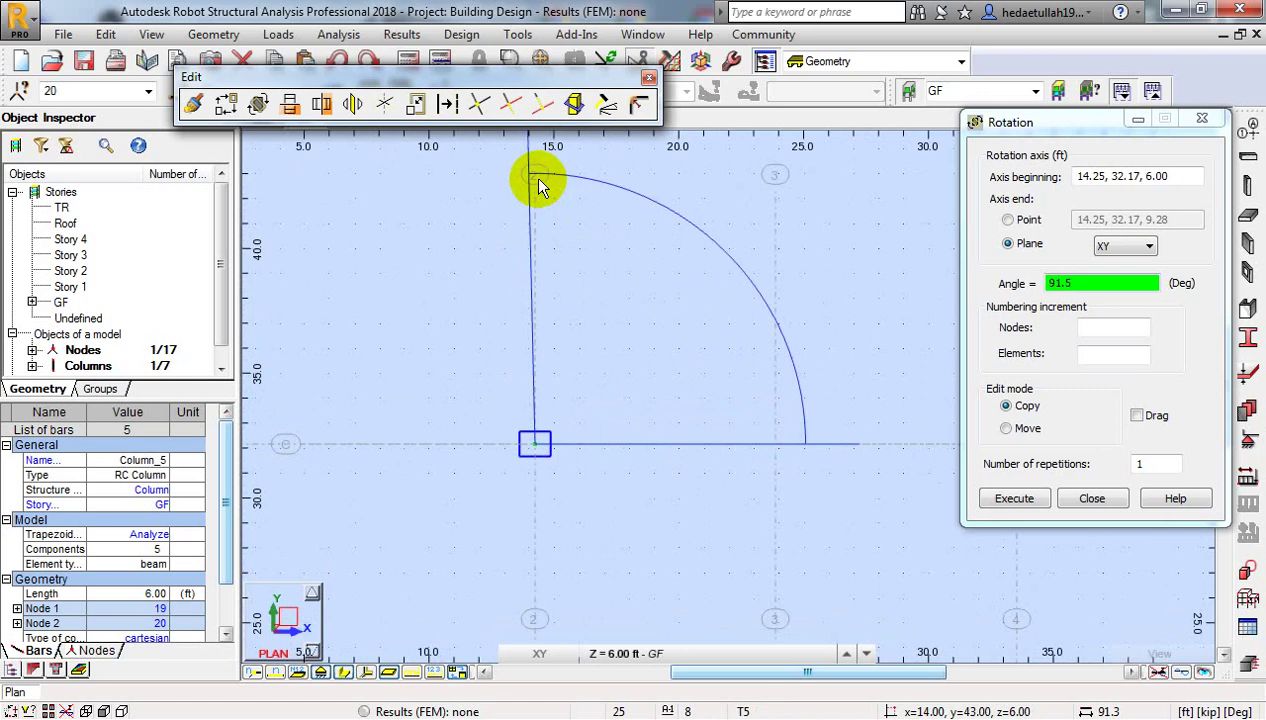
{"action": "left_click", "coordinate": [528, 200]}
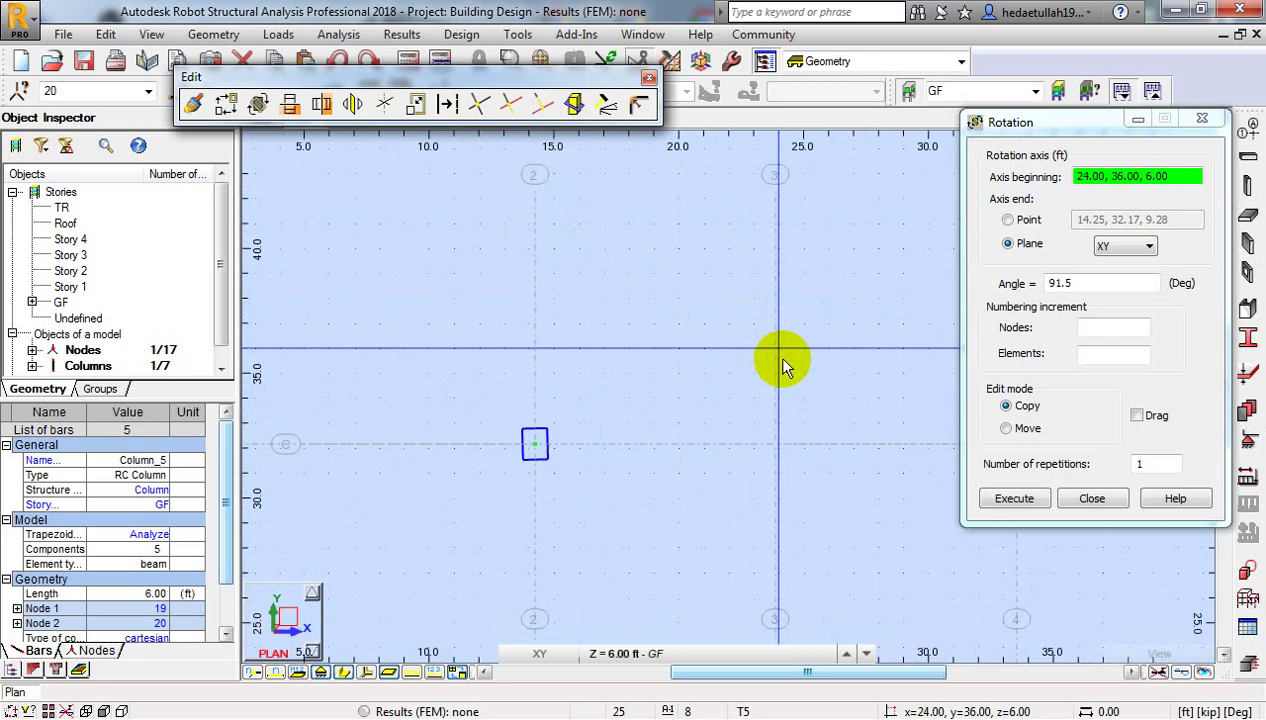
Step: Undo the rotation of the column at grid 2-C
{"action": "scroll", "coordinate": [680, 303], "scroll_direction": "down", "scroll_amount": 2}
{"action": "middle_click_drag", "start_coordinate": [678, 303], "coordinate": [659, 308]}
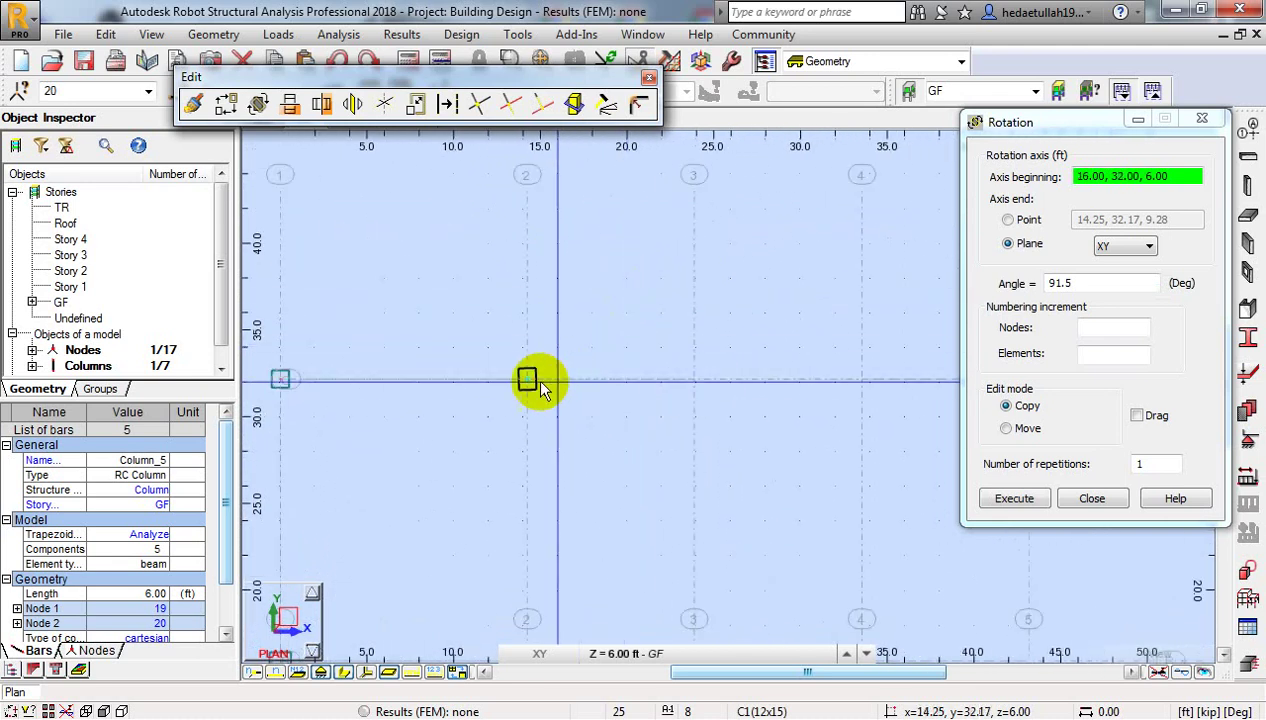
{"action": "key", "text": "ctrl+z"}
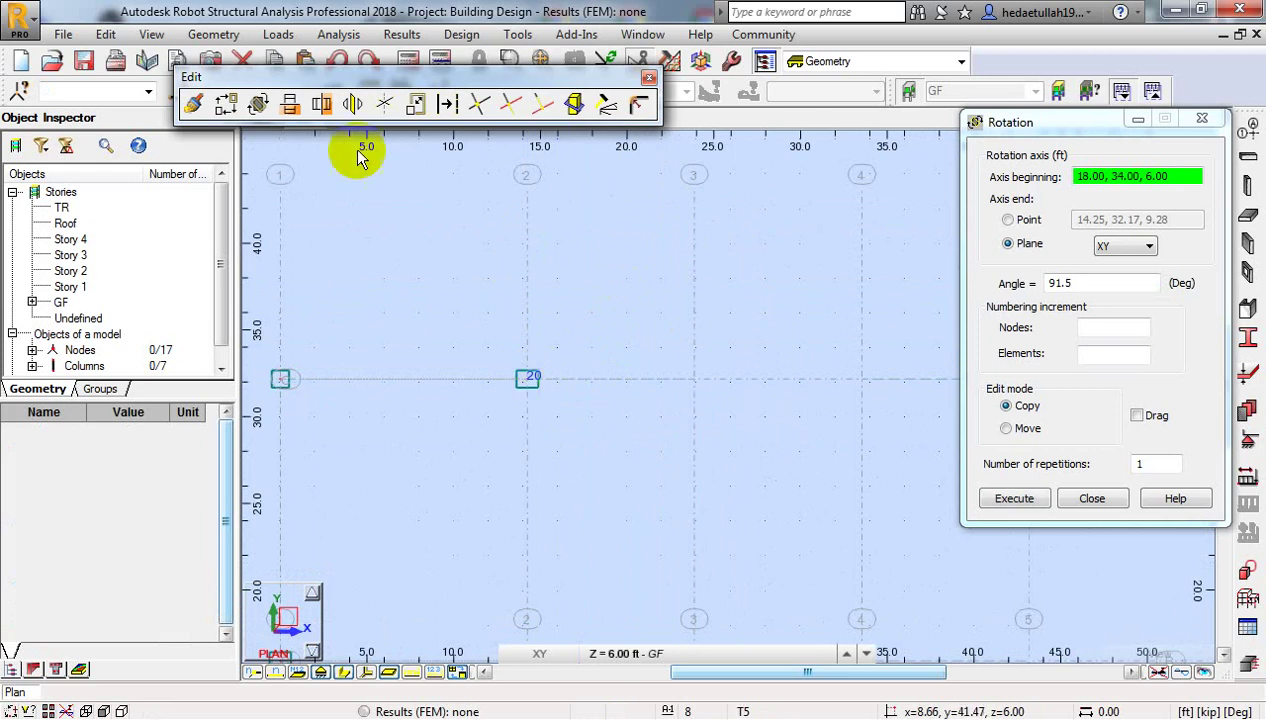
Step: Rotate-copy the whole structure by 90 degrees in the XY plane about the column centre at grid 2-C, and end the Rotation command
{"action": "left_click", "coordinate": [261, 108]}
{"action": "left_click", "coordinate": [530, 382]}
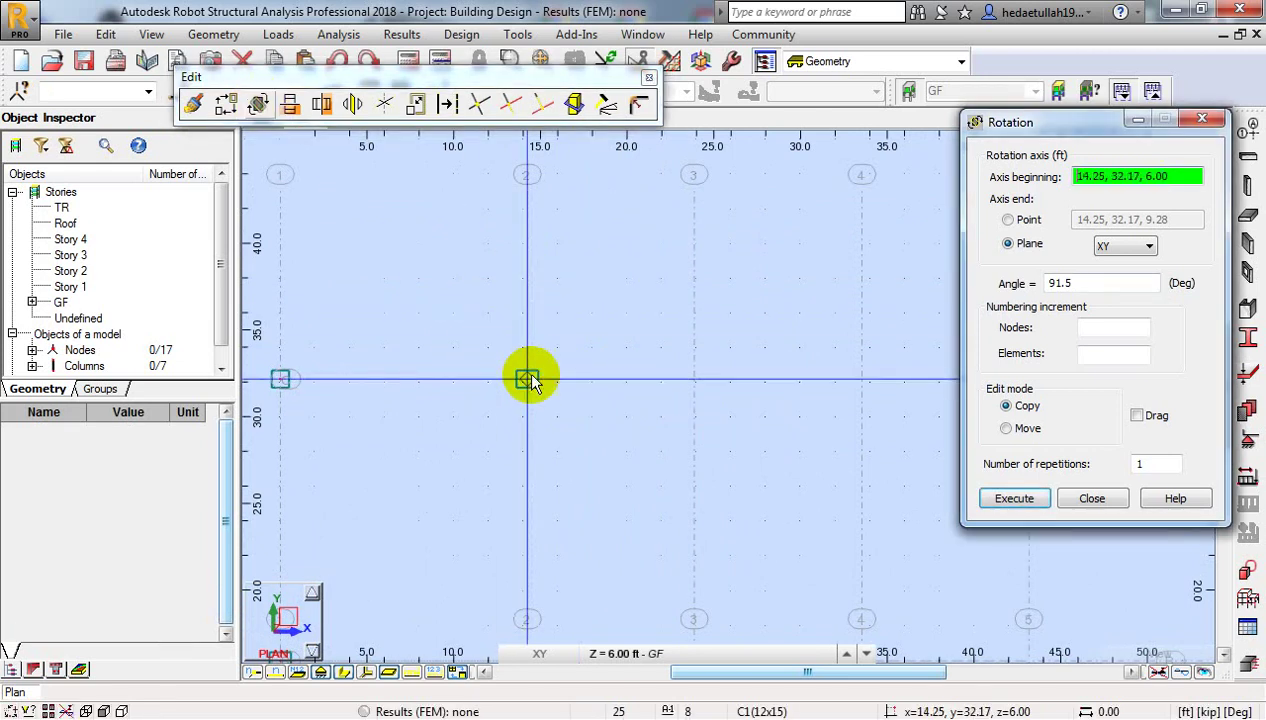
{"action": "left_click", "coordinate": [528, 382]}
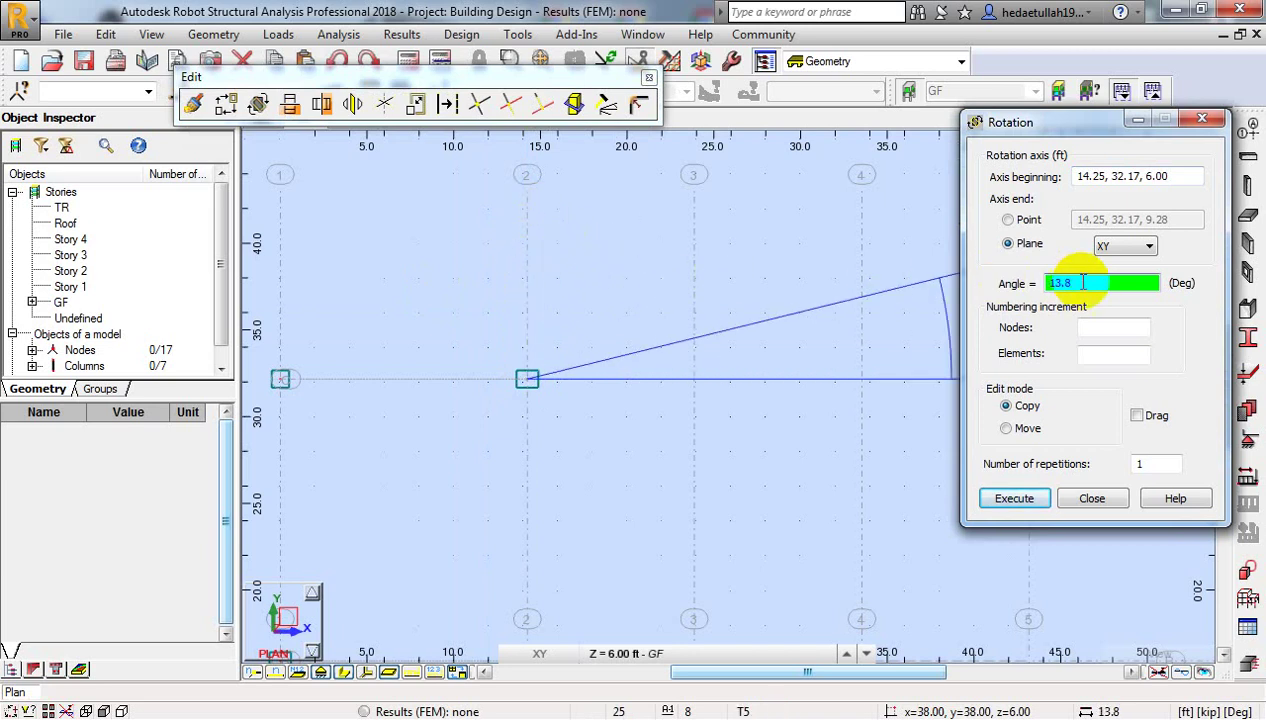
{"action": "left_click_drag", "start_coordinate": [1083, 282], "coordinate": [1012, 294]}
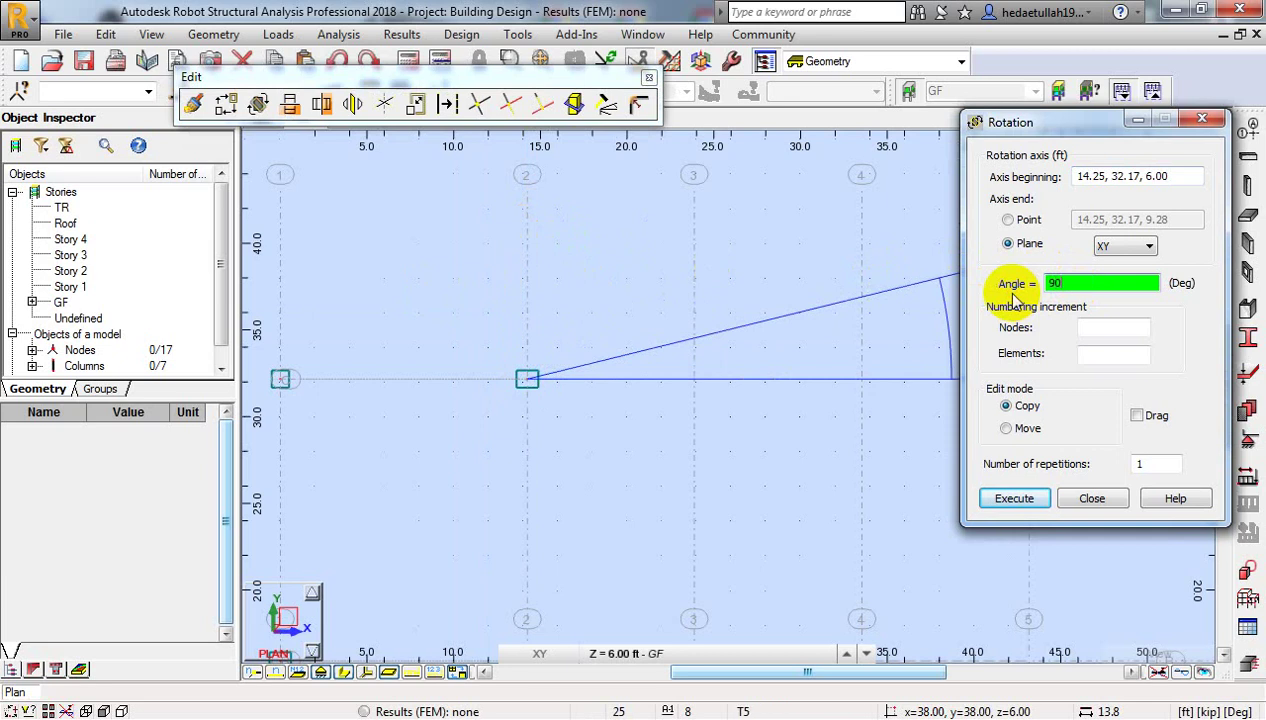
{"action": "key", "text": "Return"}
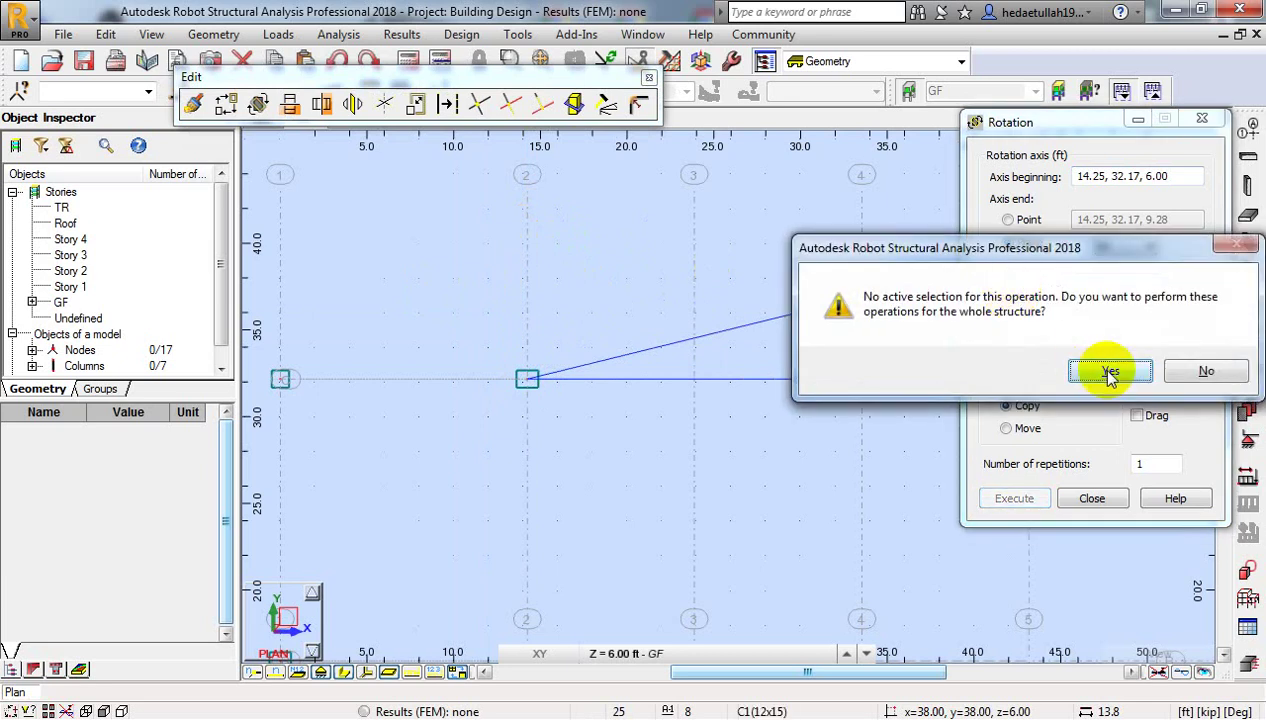
{"action": "left_click", "coordinate": [1107, 371]}
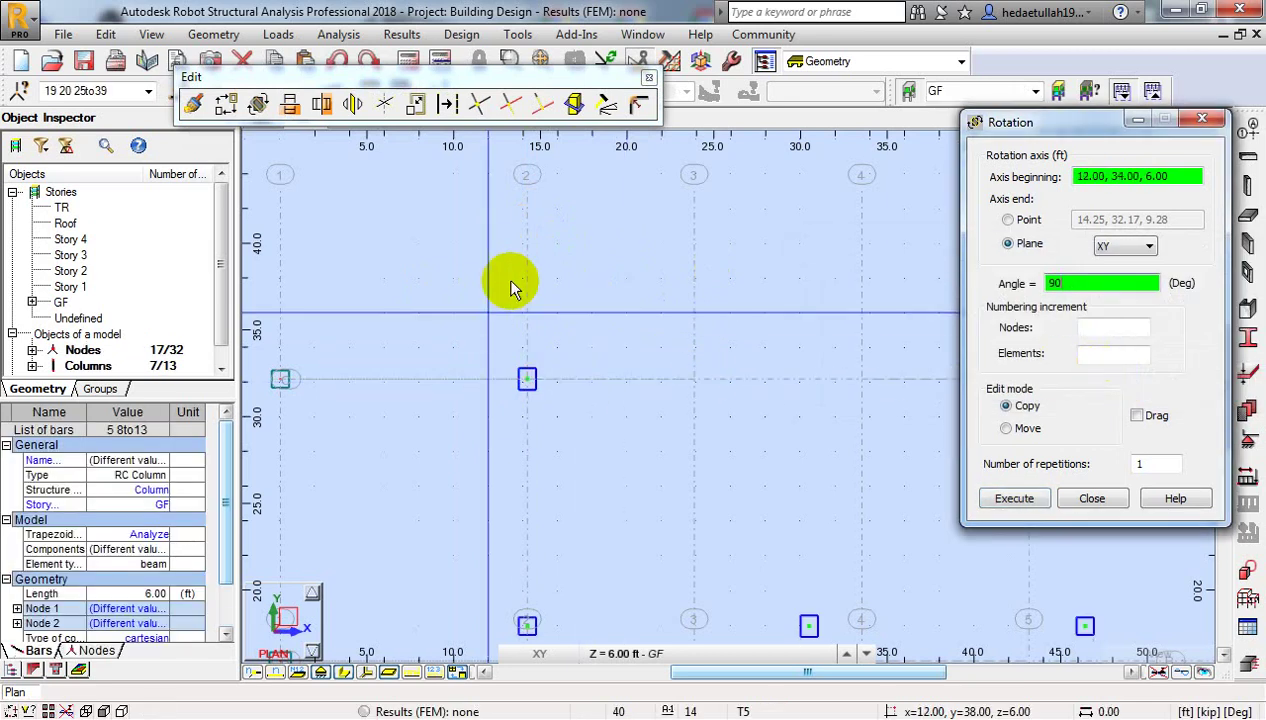
{"action": "middle_click_drag", "start_coordinate": [530, 343], "coordinate": [530, 309]}
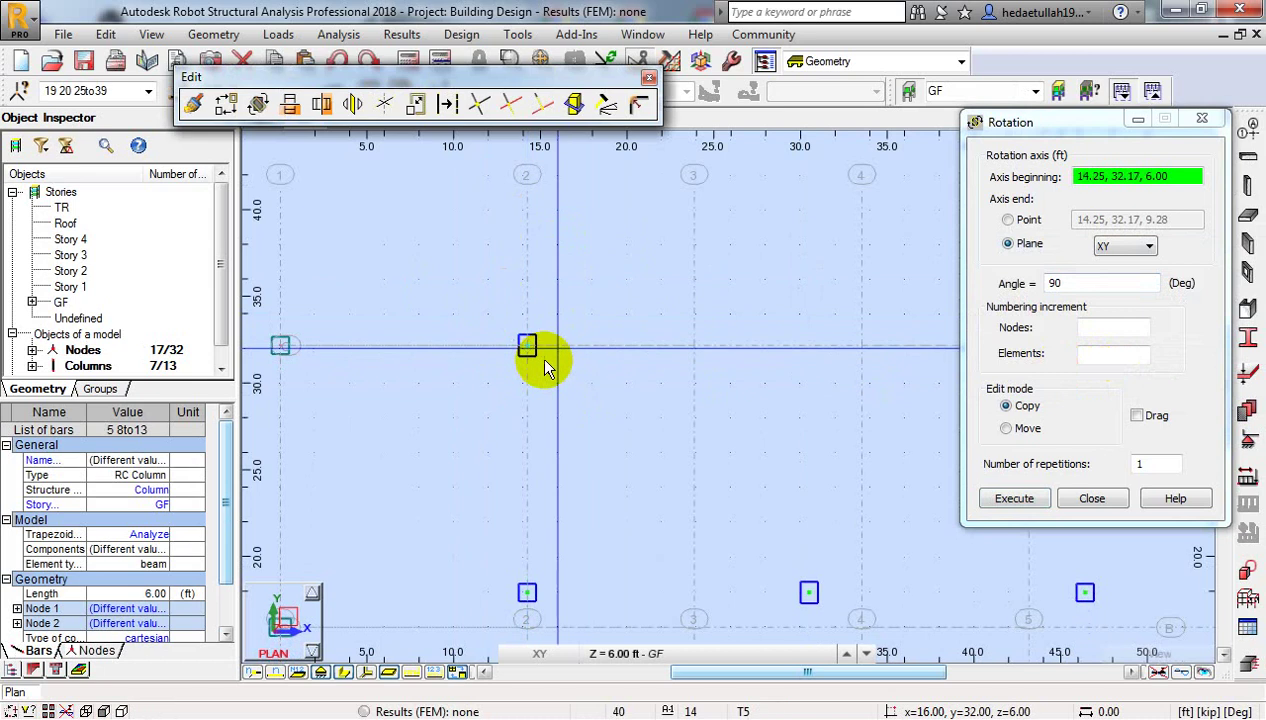
{"action": "left_click", "coordinate": [1091, 497]}
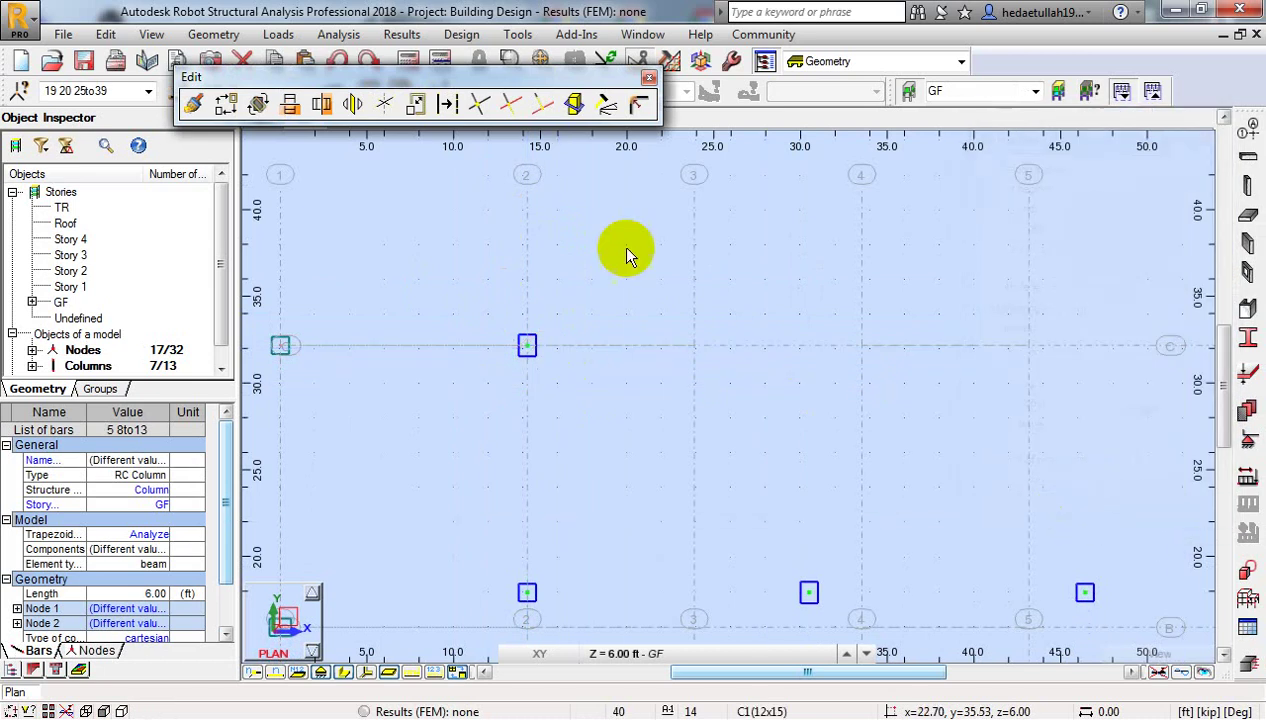
Step: Select the column at grid 2-C and copy it 9.63 ft along X to grid intersection 3-C with Translation
{"action": "middle_click_drag", "start_coordinate": [529, 261], "coordinate": [522, 244]}
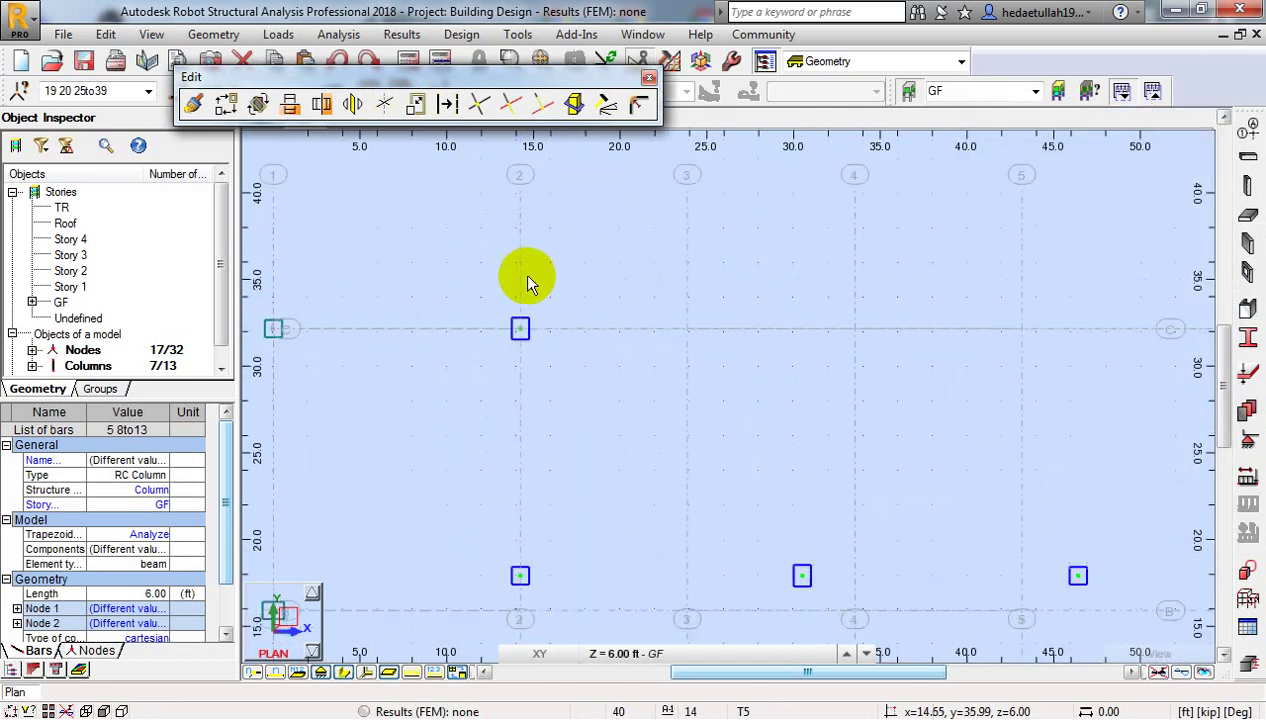
{"action": "left_click", "coordinate": [530, 332]}
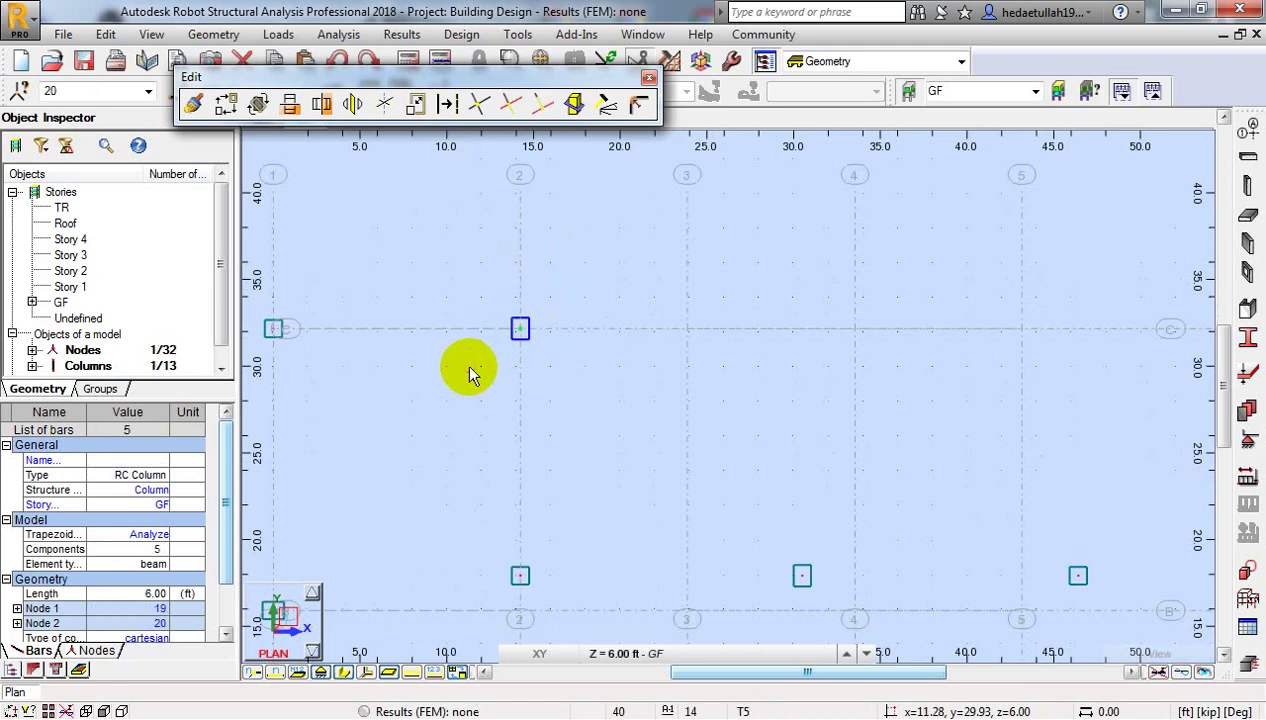
{"action": "left_click_drag", "start_coordinate": [451, 303], "coordinate": [564, 355]}
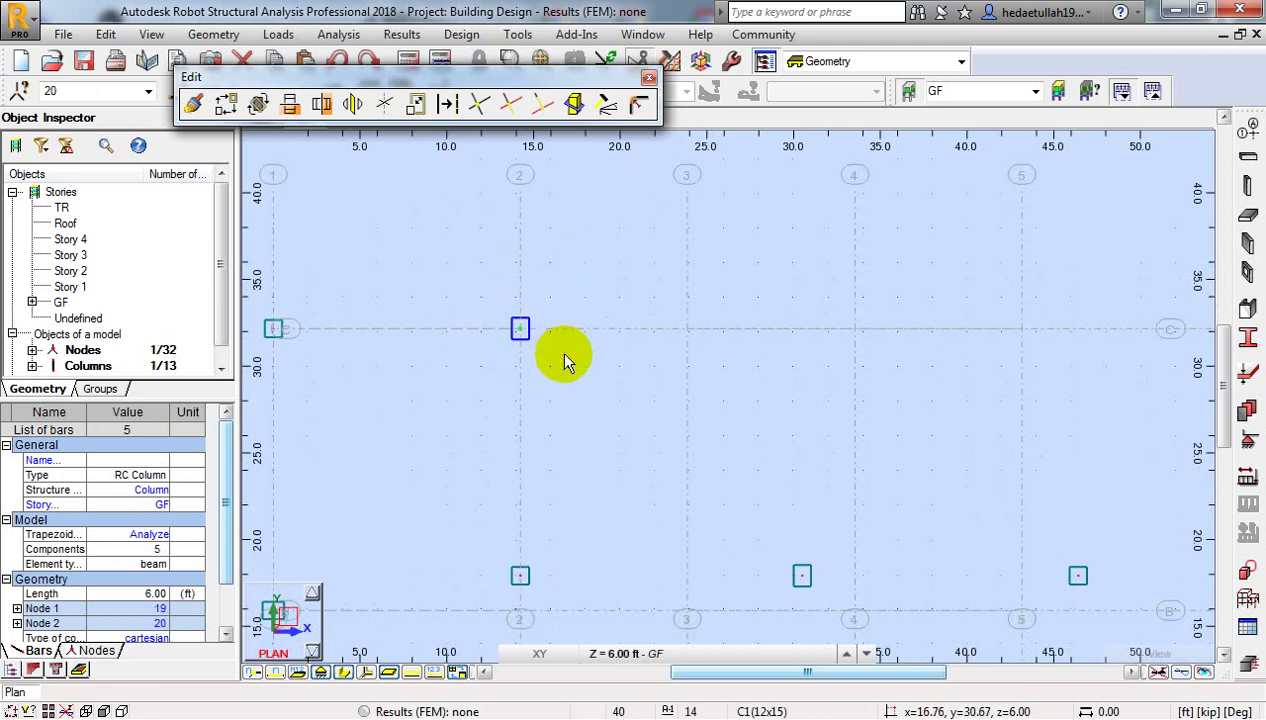
{"action": "left_click", "coordinate": [564, 355]}
{"action": "middle_click_drag", "start_coordinate": [564, 355], "coordinate": [569, 355]}
{"action": "left_click", "coordinate": [487, 293]}
{"action": "left_click_drag", "start_coordinate": [487, 297], "coordinate": [571, 362]}
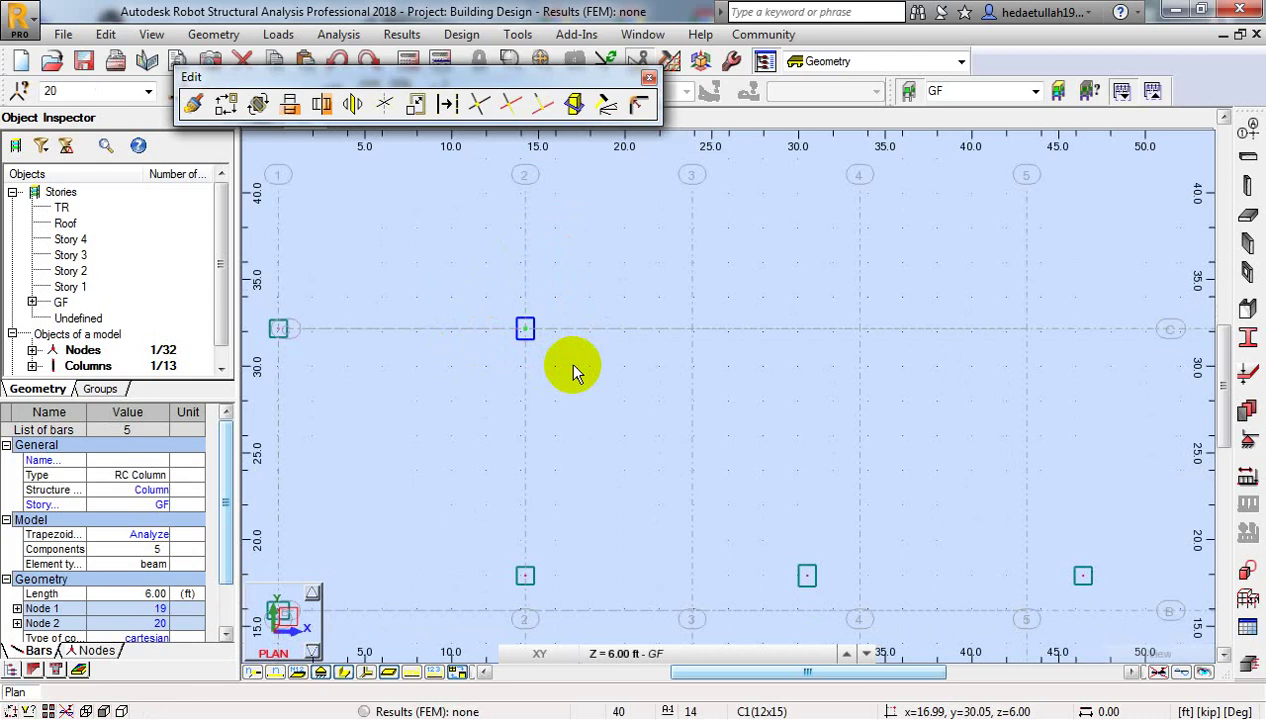
{"action": "left_click", "coordinate": [223, 107]}
{"action": "left_click_drag", "start_coordinate": [985, 120], "coordinate": [1045, 120]}
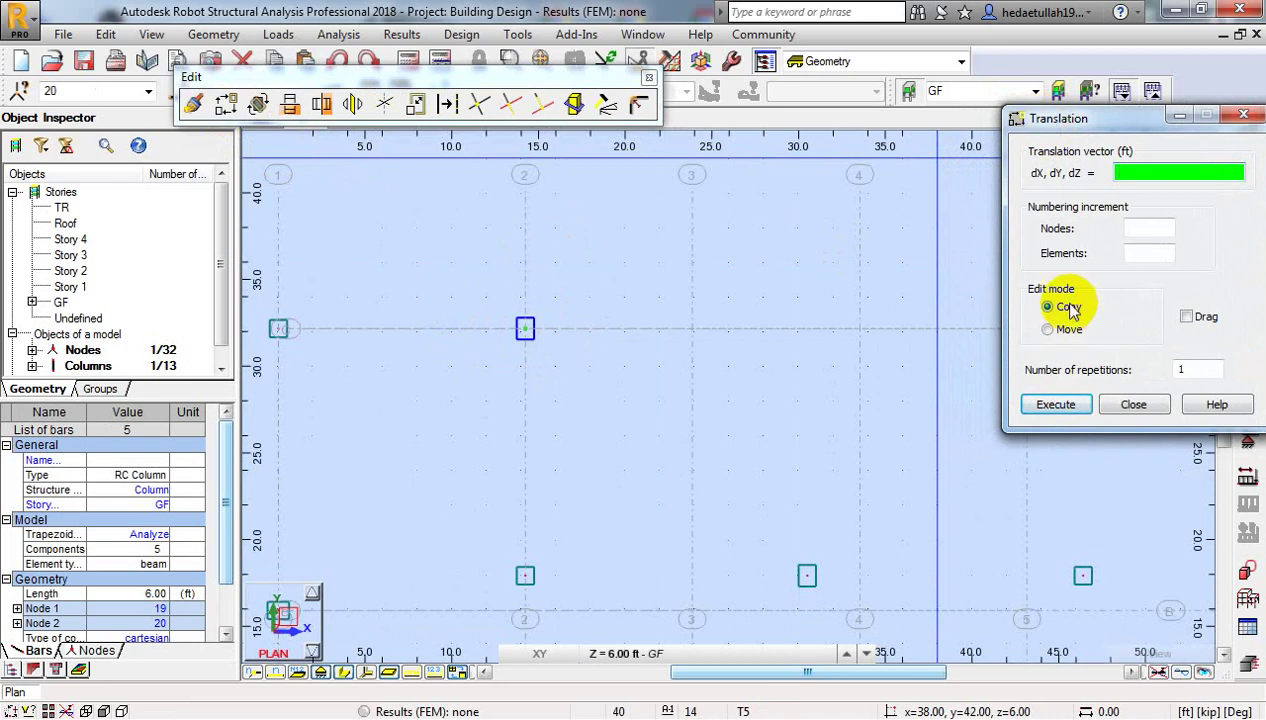
{"action": "left_click", "coordinate": [525, 329]}
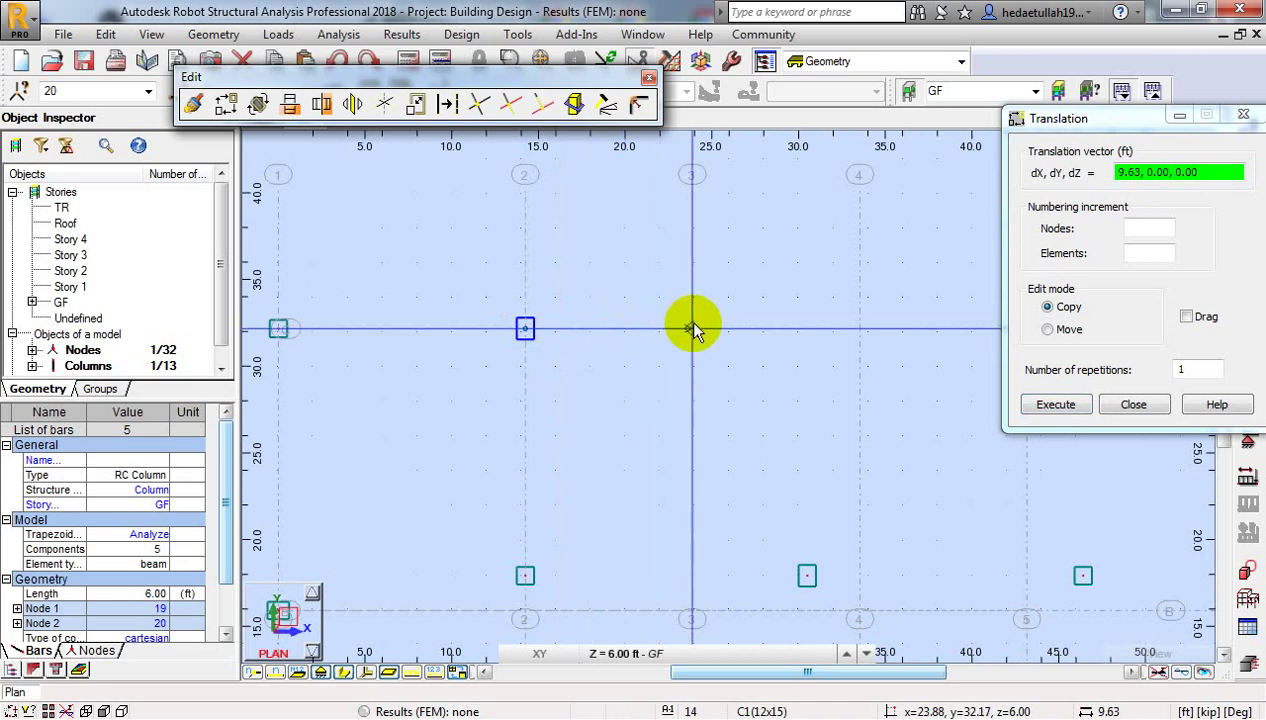
{"action": "scroll", "coordinate": [690, 330], "scroll_direction": "up", "scroll_amount": 2}
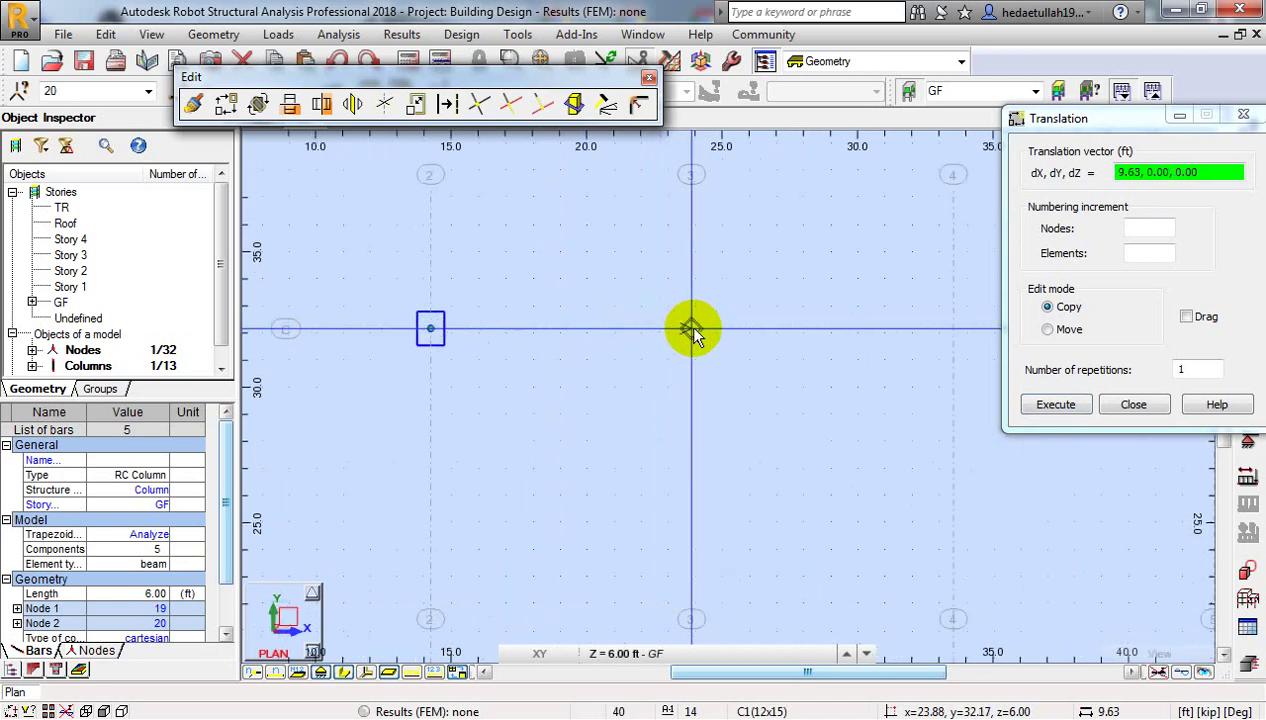
{"action": "left_click", "coordinate": [690, 329]}
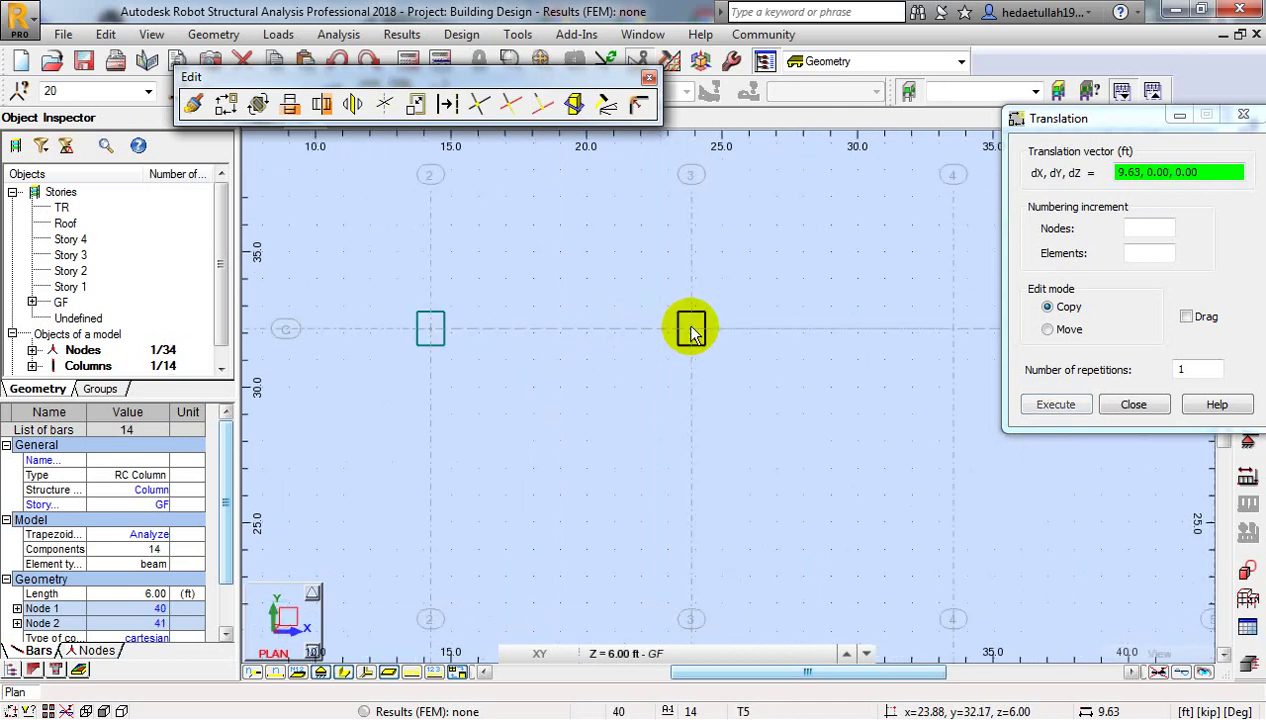
Step: Copy the column at grid 3-C by 19.29 ft along X to grid 5-C, taking the vector from grid 2-C to 4-C
{"action": "middle_click_drag", "start_coordinate": [833, 328], "coordinate": [707, 331]}
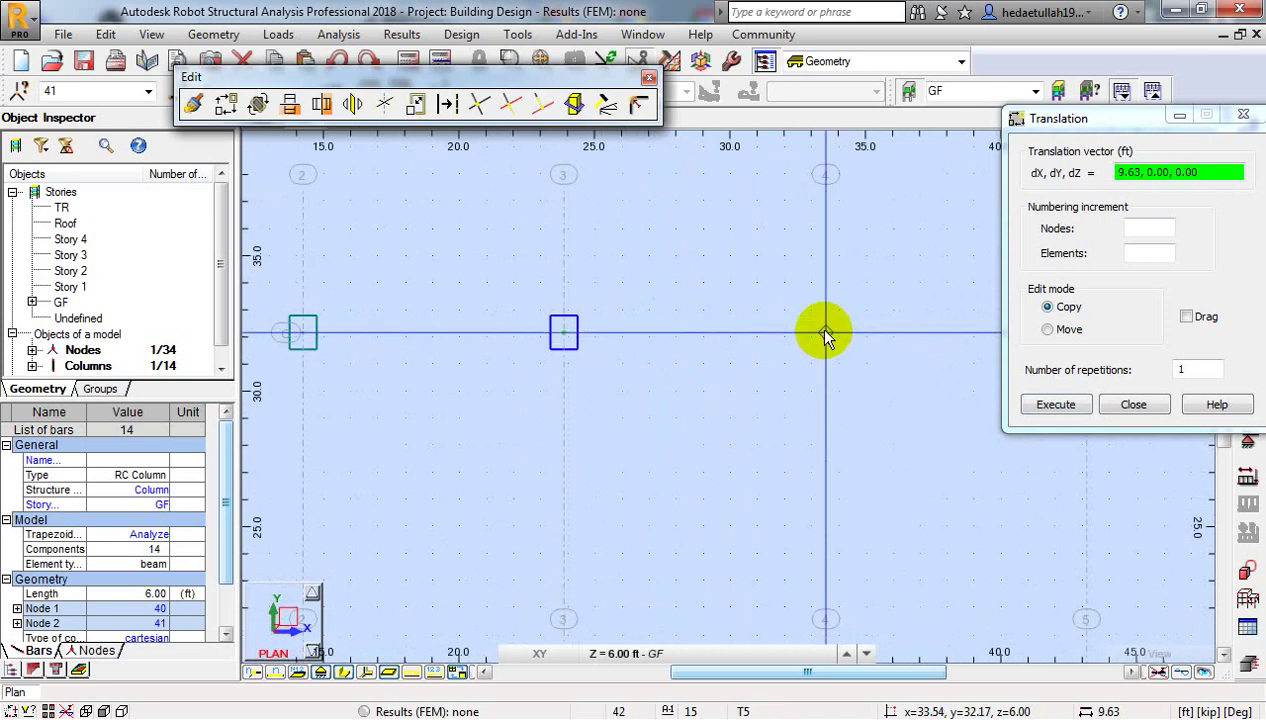
{"action": "left_click", "coordinate": [825, 334]}
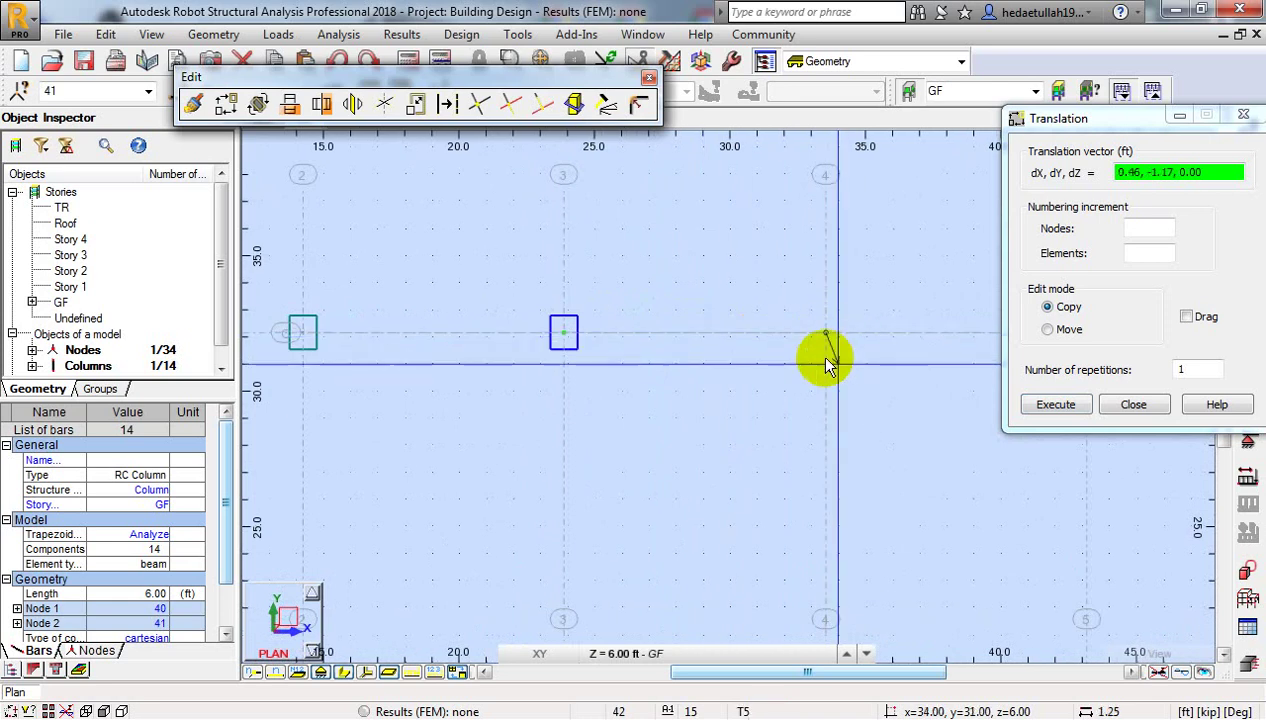
{"action": "key", "text": "Escape"}
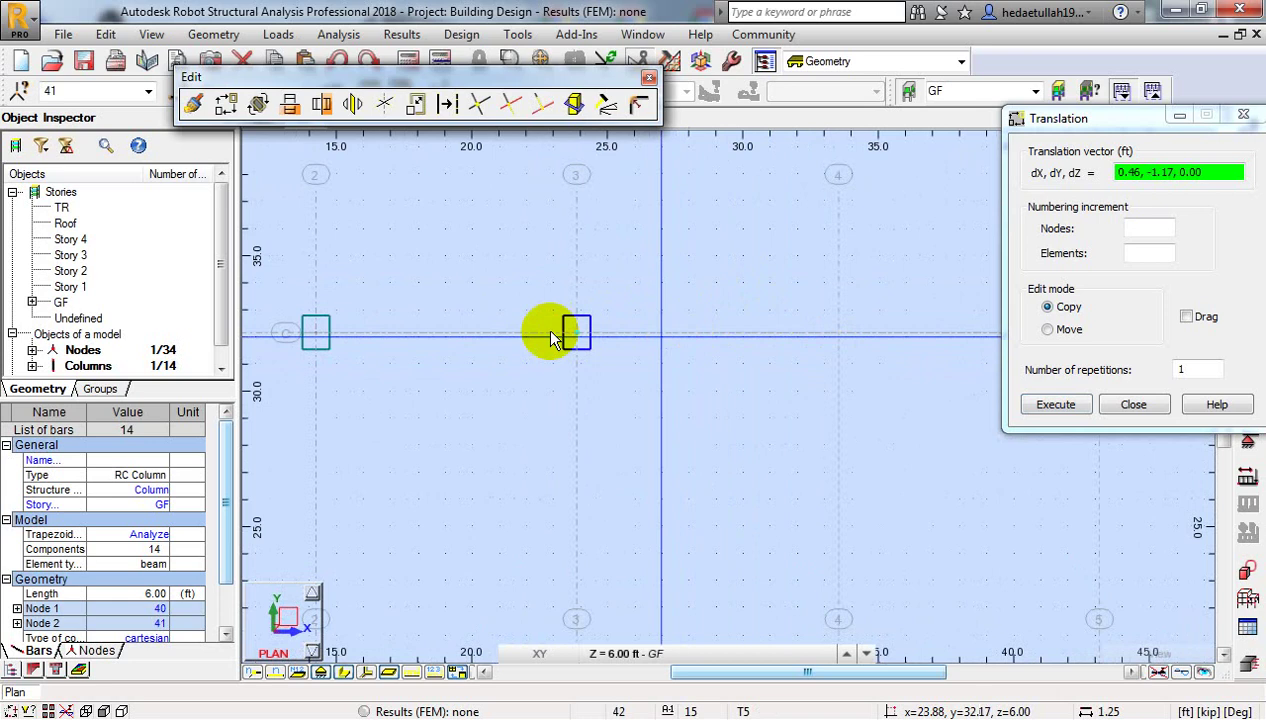
{"action": "left_click", "coordinate": [316, 334]}
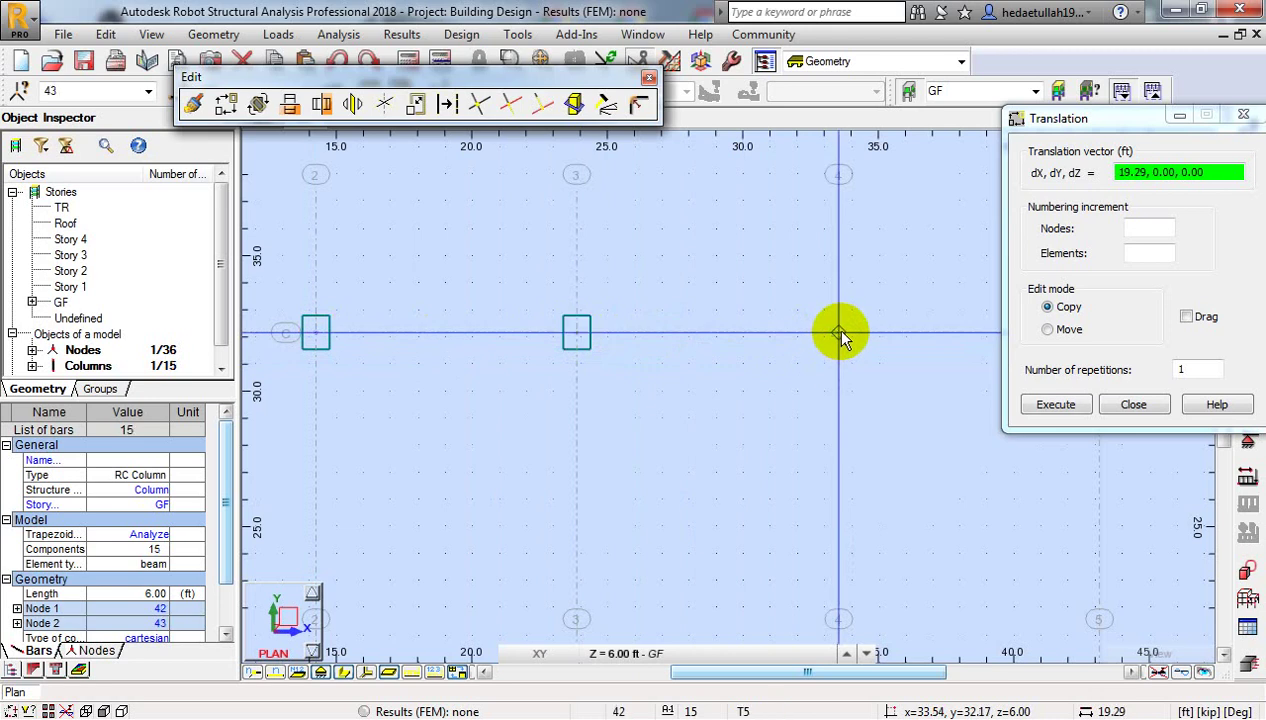
{"action": "scroll", "coordinate": [840, 332], "scroll_direction": "down", "scroll_amount": 3}
{"action": "middle_click_drag", "start_coordinate": [672, 390], "coordinate": [593, 375]}
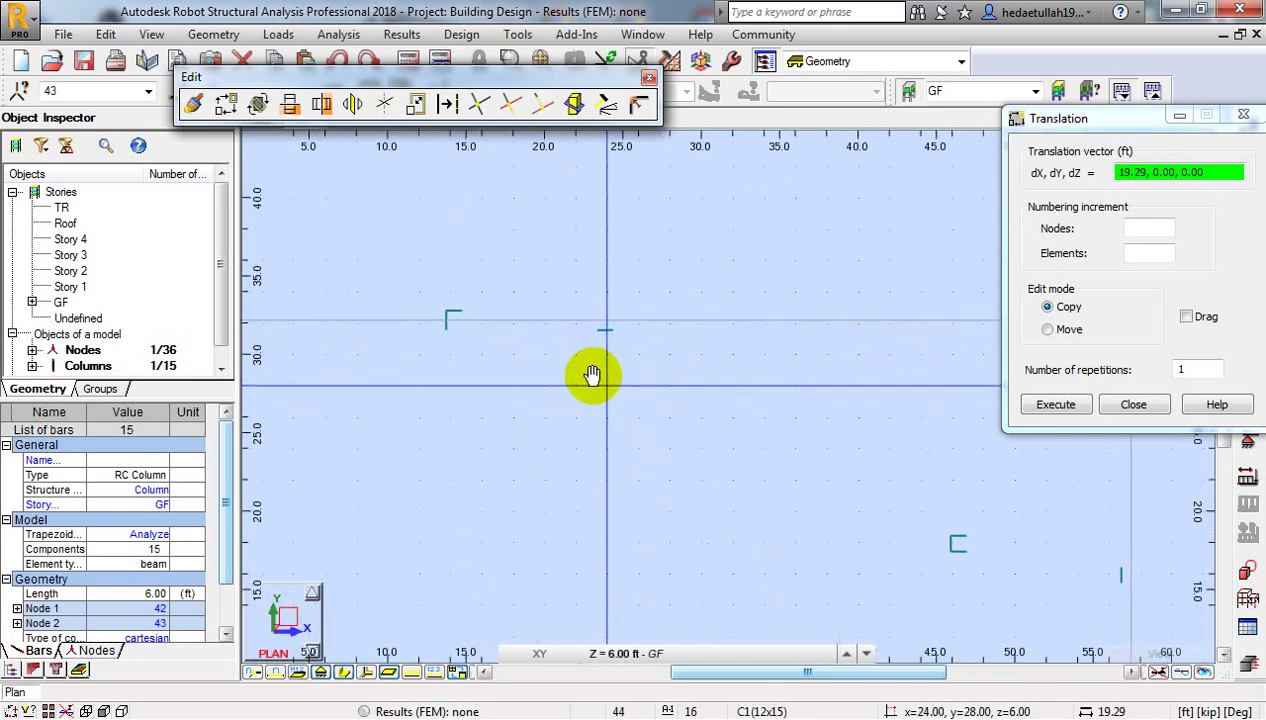
{"action": "scroll", "coordinate": [544, 349], "scroll_direction": "down", "scroll_amount": 1}
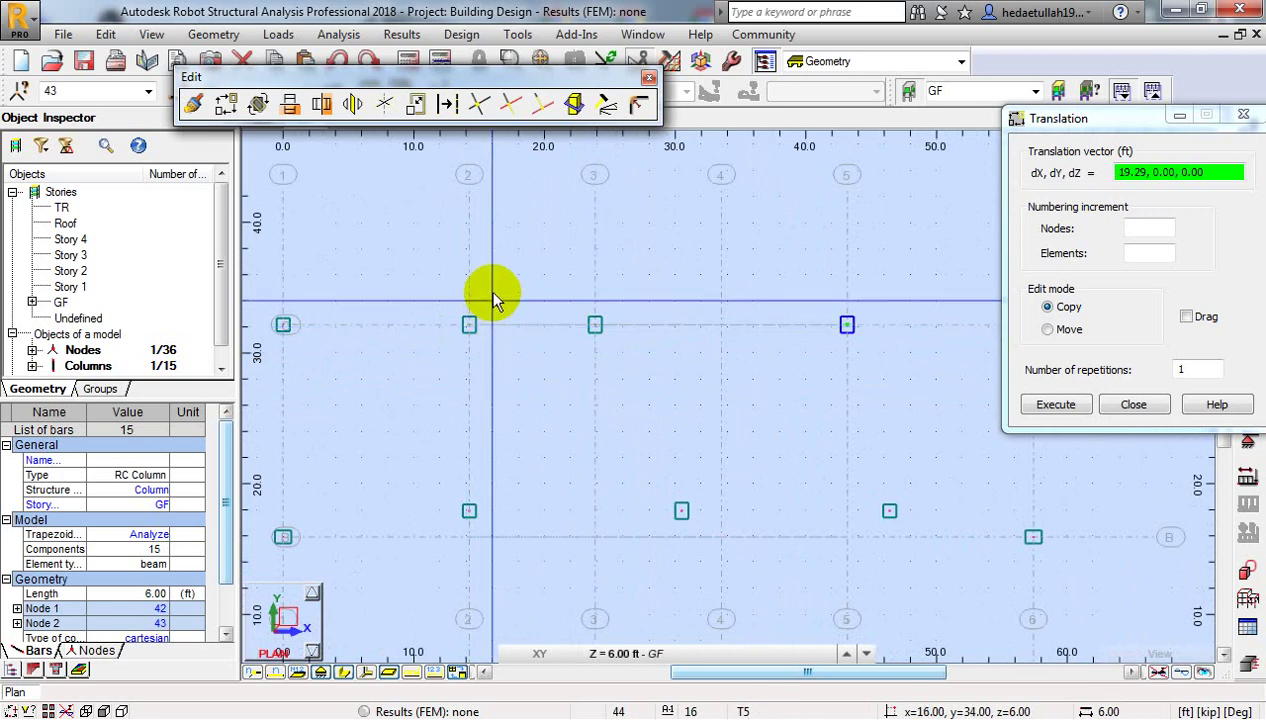
{"action": "left_click", "coordinate": [491, 297]}
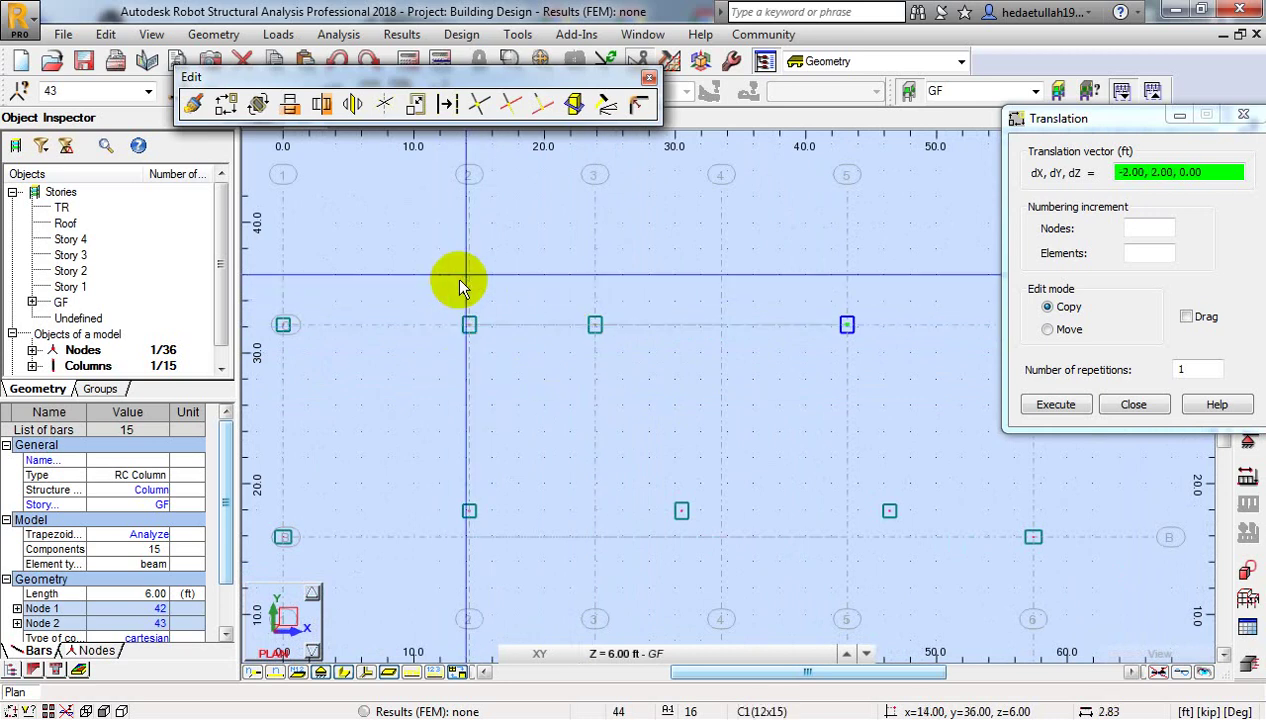
{"action": "left_click", "coordinate": [424, 291]}
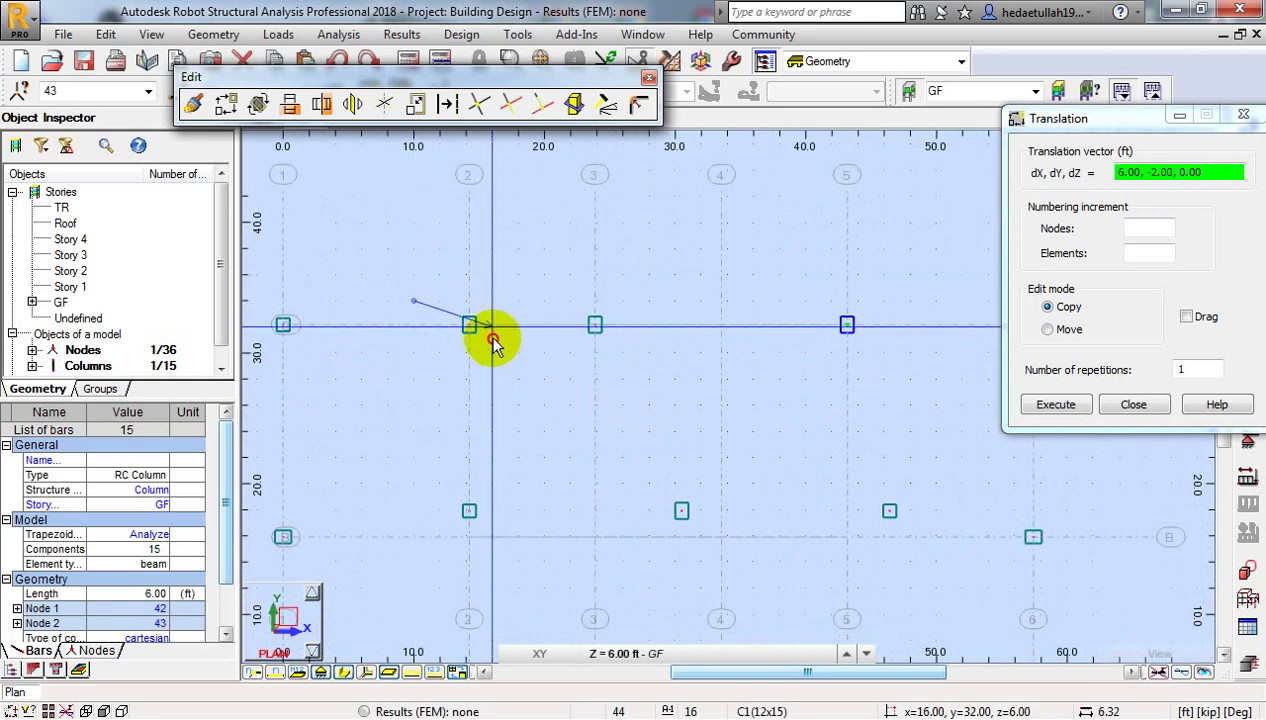
{"action": "left_click", "coordinate": [415, 274]}
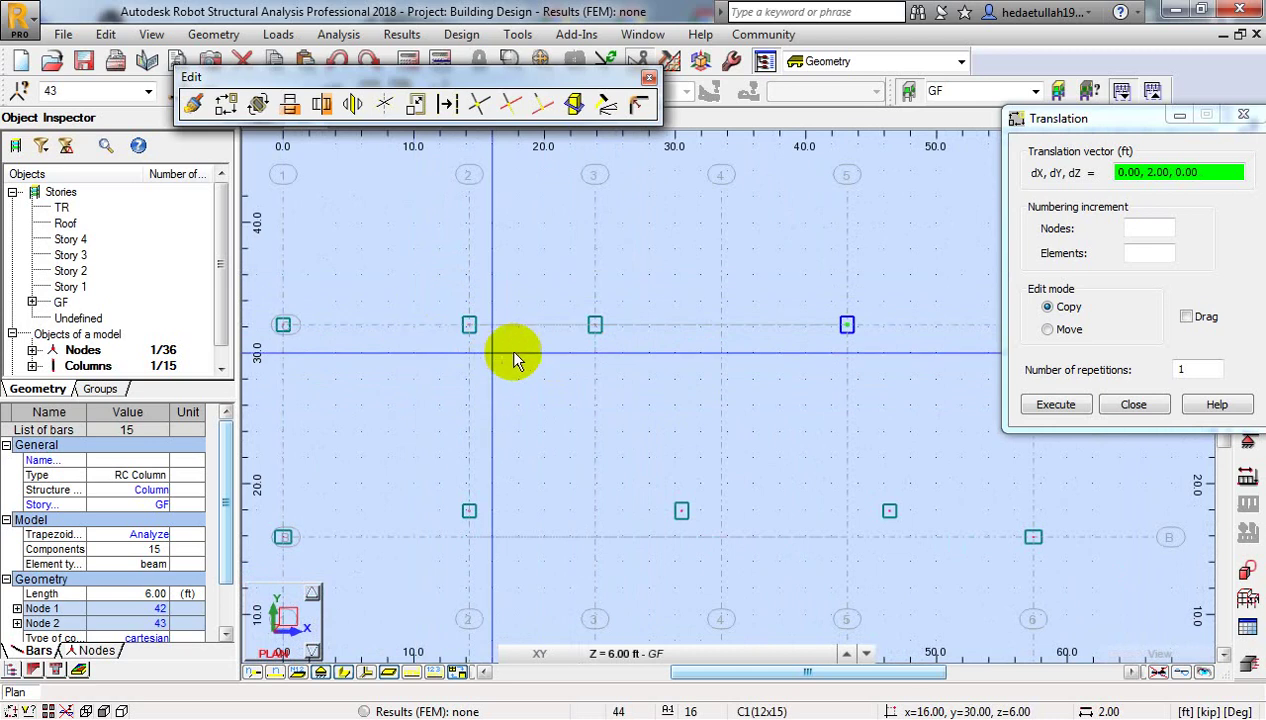
Step: Reselect the column at grid 2-C and copy it 19.29 ft along X to grid 4-C using Translation with Drag enabled
{"action": "left_click", "coordinate": [1243, 115]}
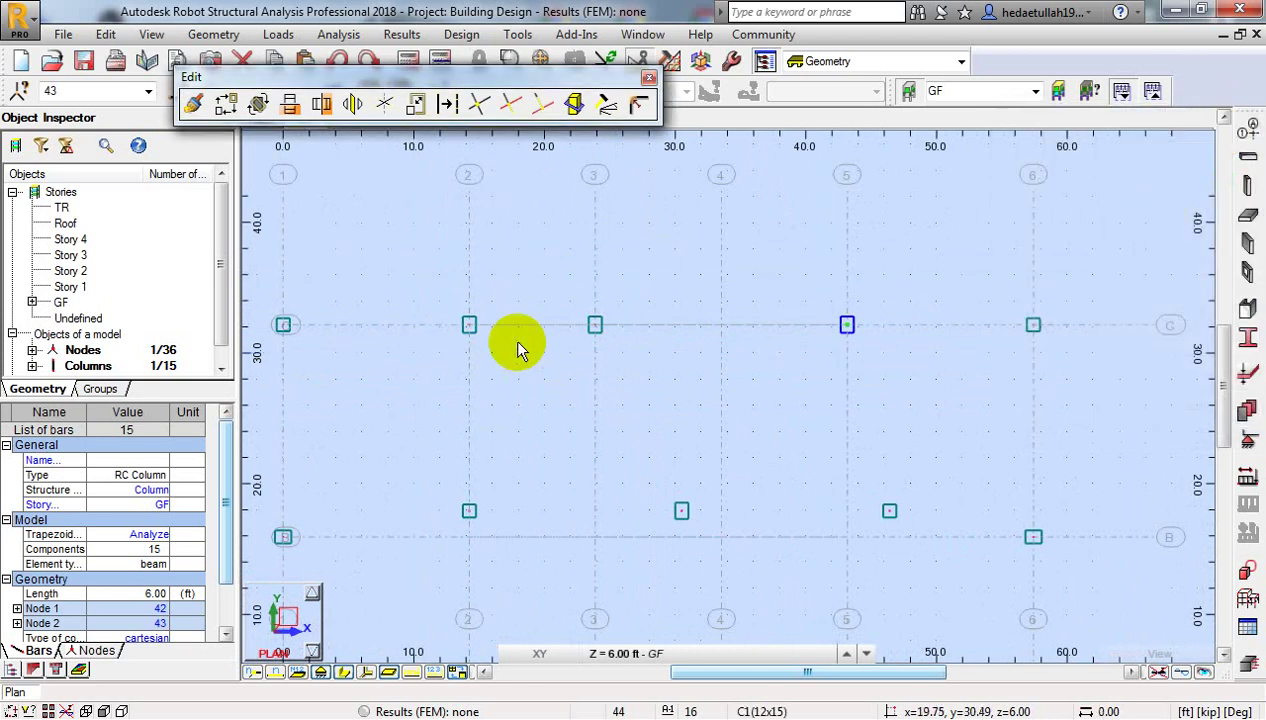
{"action": "left_click_drag", "start_coordinate": [440, 293], "coordinate": [505, 358]}
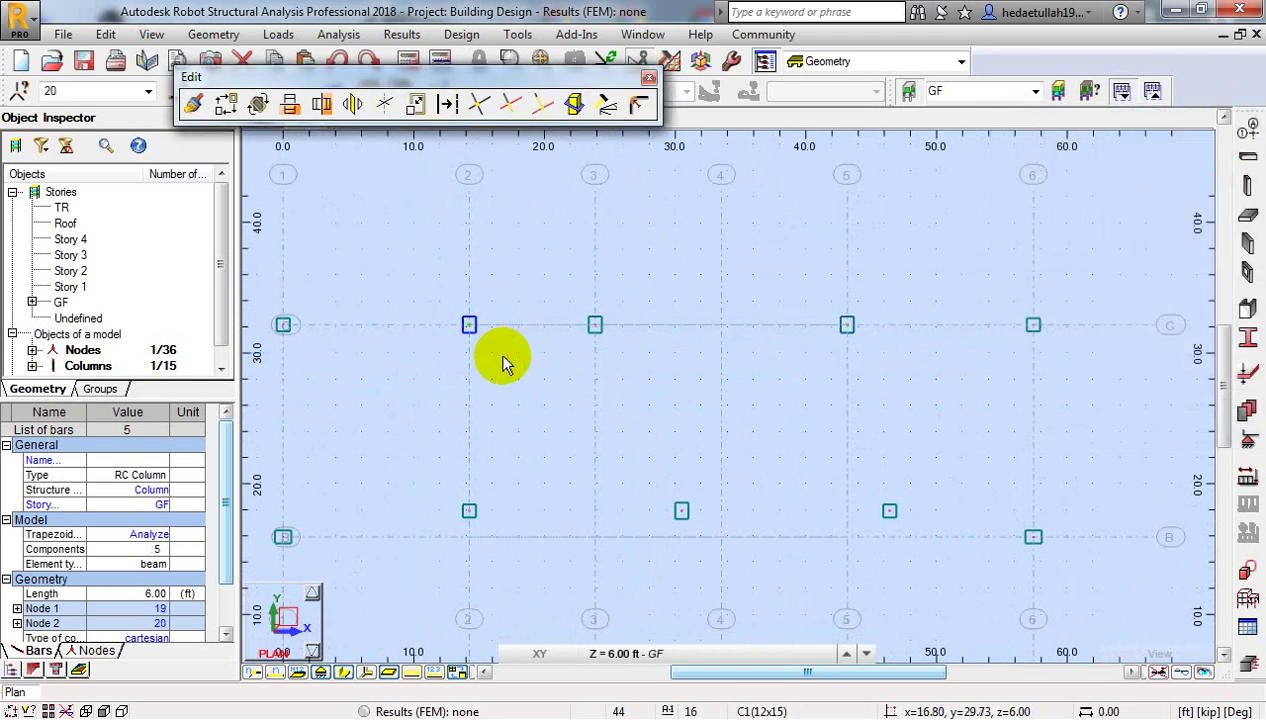
{"action": "left_click", "coordinate": [226, 104]}
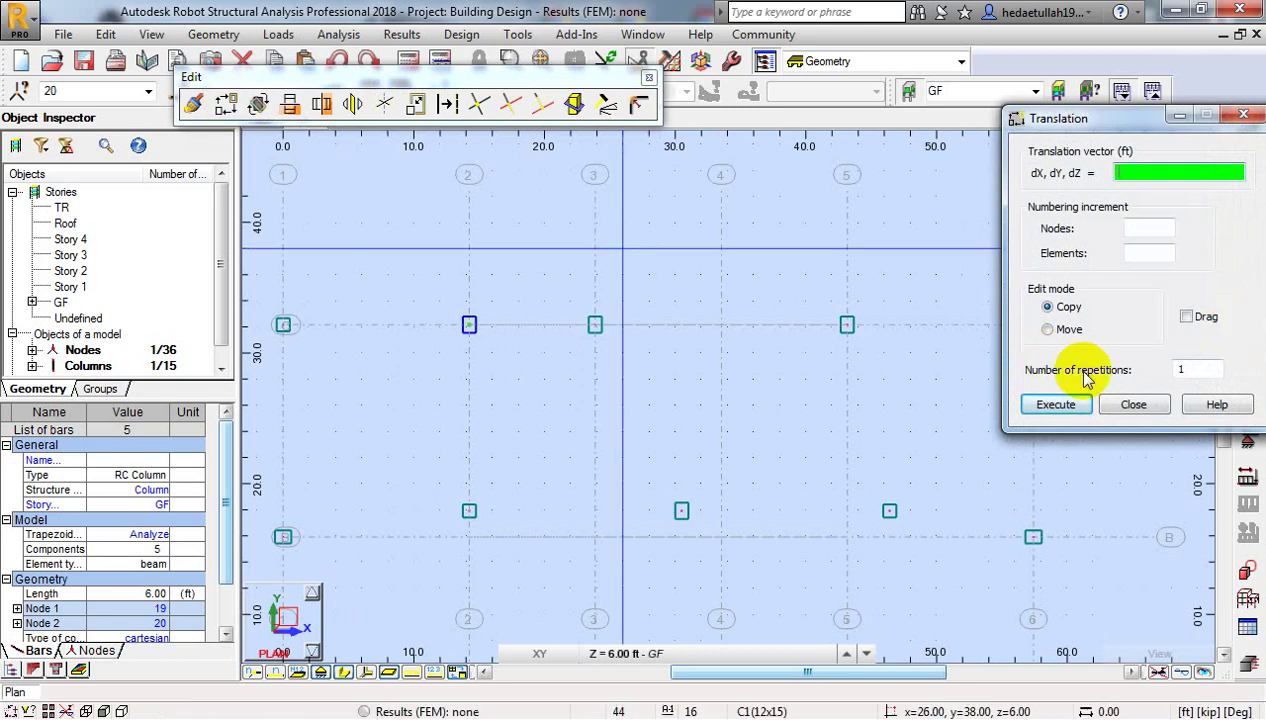
{"action": "left_click", "coordinate": [1186, 317]}
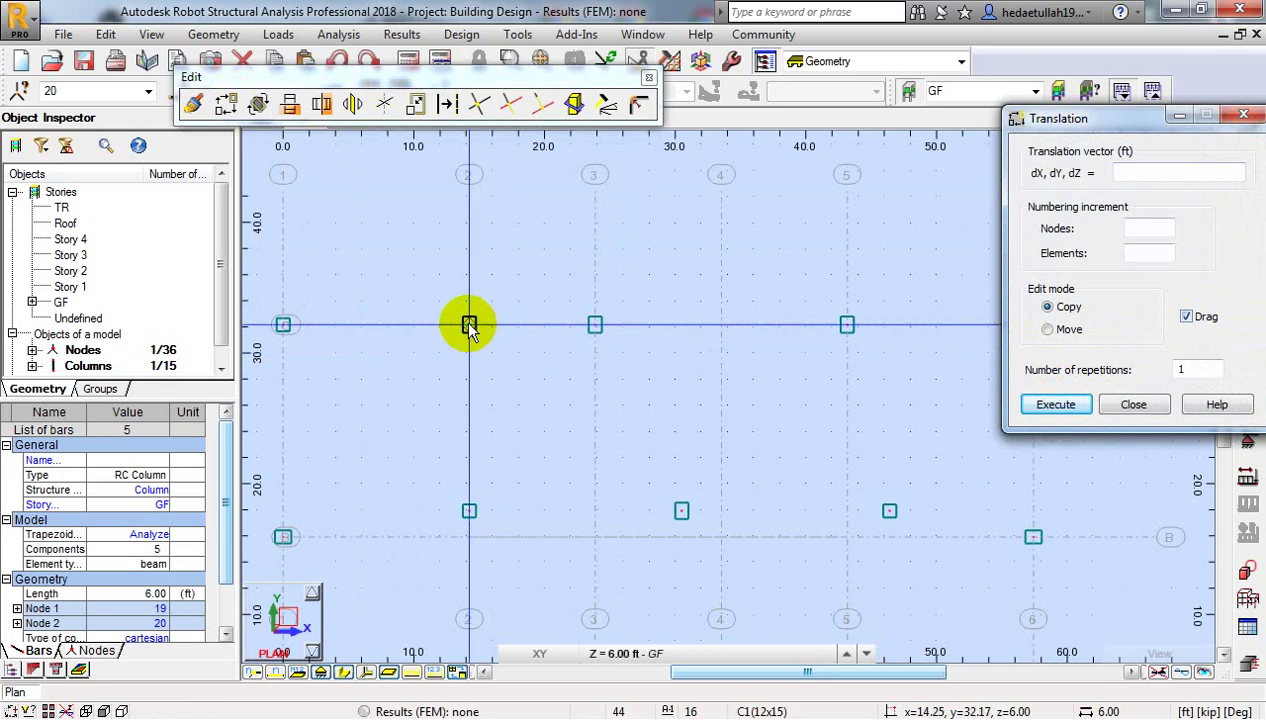
{"action": "scroll", "coordinate": [470, 328], "scroll_direction": "up", "scroll_amount": 5}
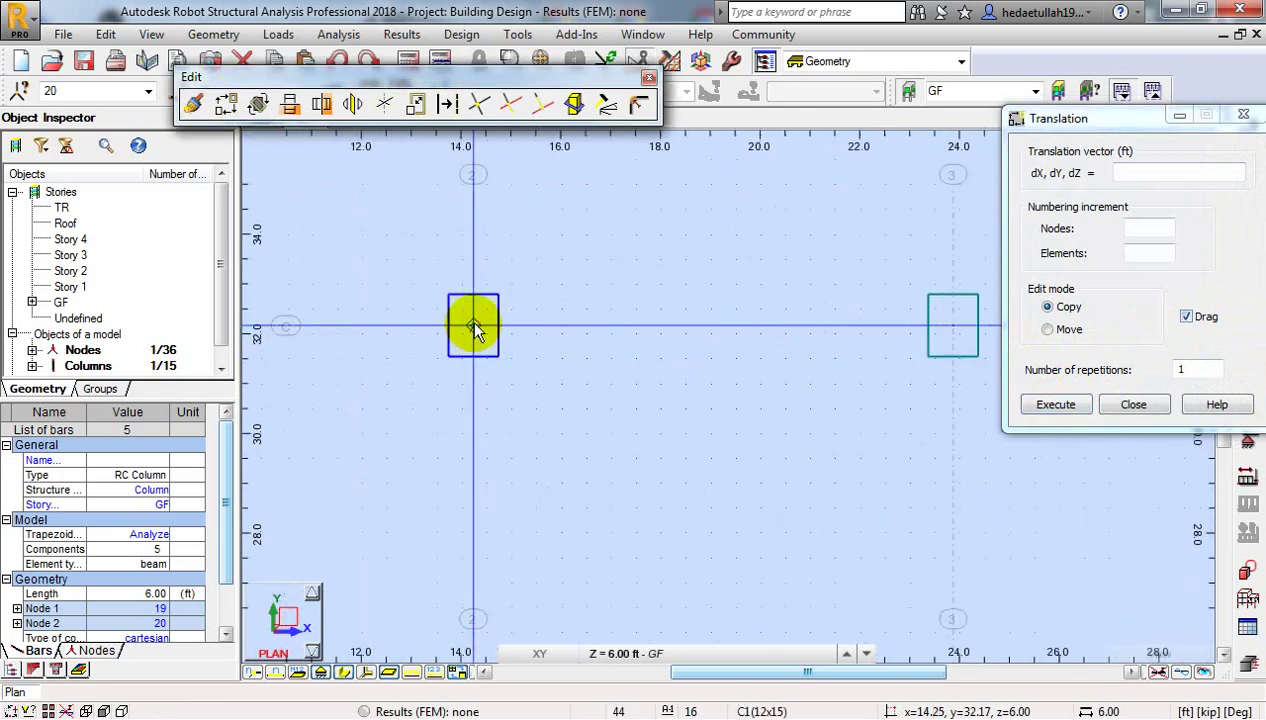
{"action": "left_click", "coordinate": [473, 328]}
{"action": "scroll", "coordinate": [473, 328], "scroll_direction": "down", "scroll_amount": 3}
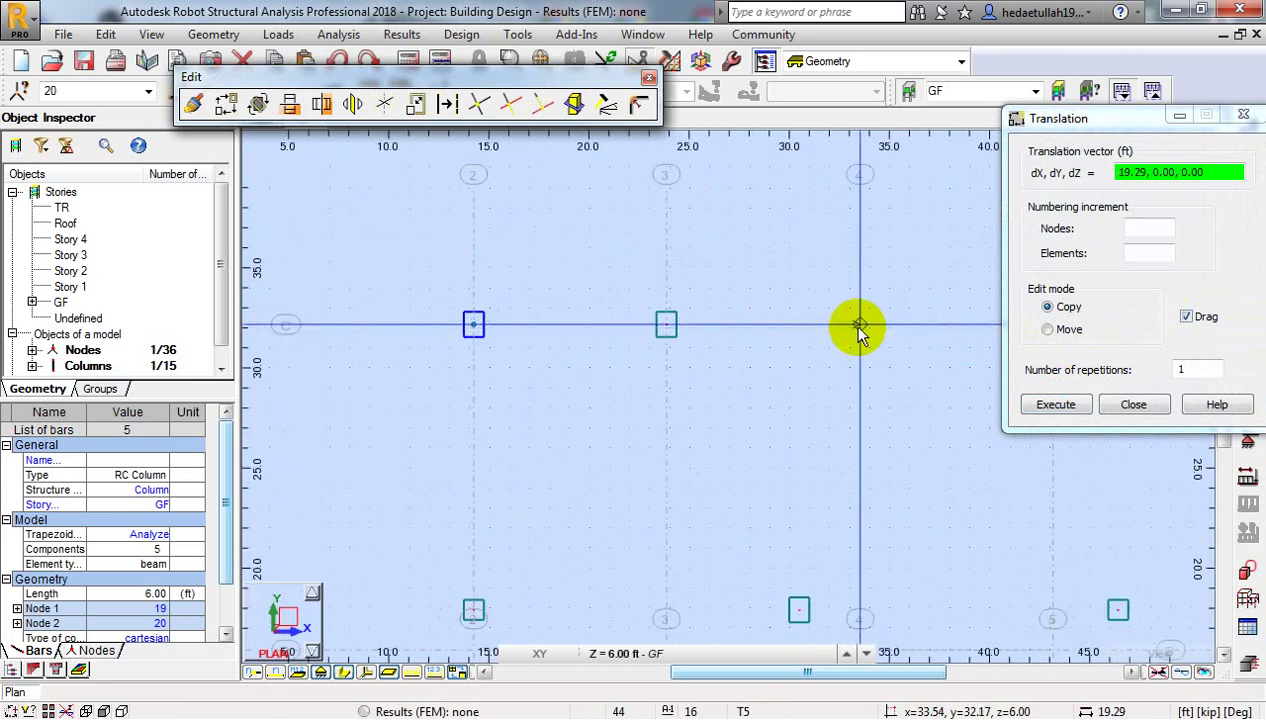
{"action": "middle_click_drag", "start_coordinate": [858, 327], "coordinate": [765, 331]}
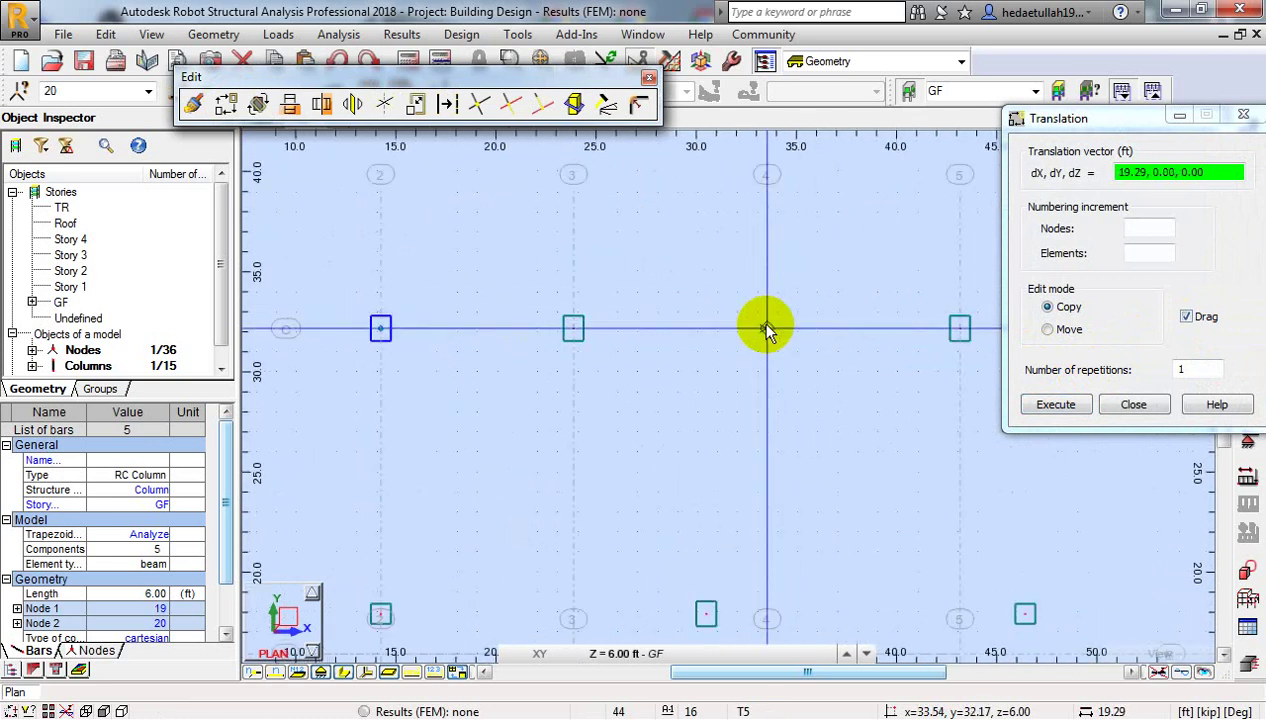
{"action": "left_click", "coordinate": [767, 329]}
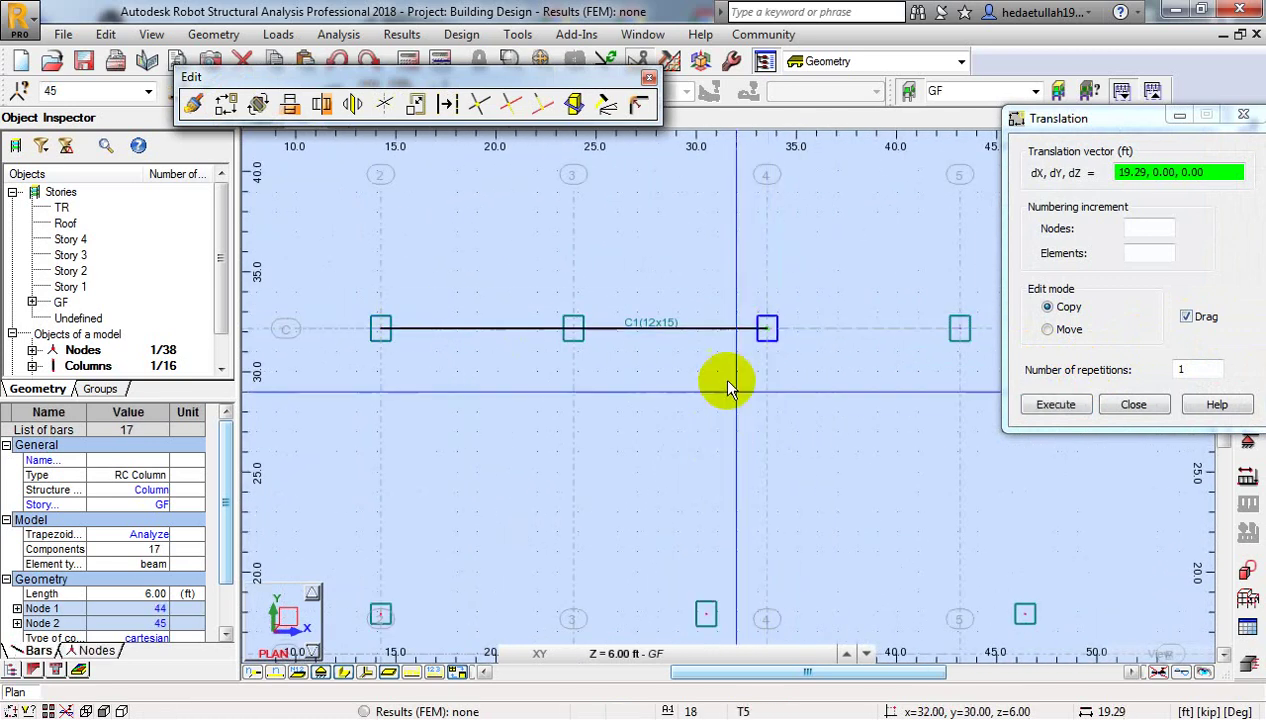
{"action": "middle_click_drag", "start_coordinate": [676, 396], "coordinate": [729, 285]}
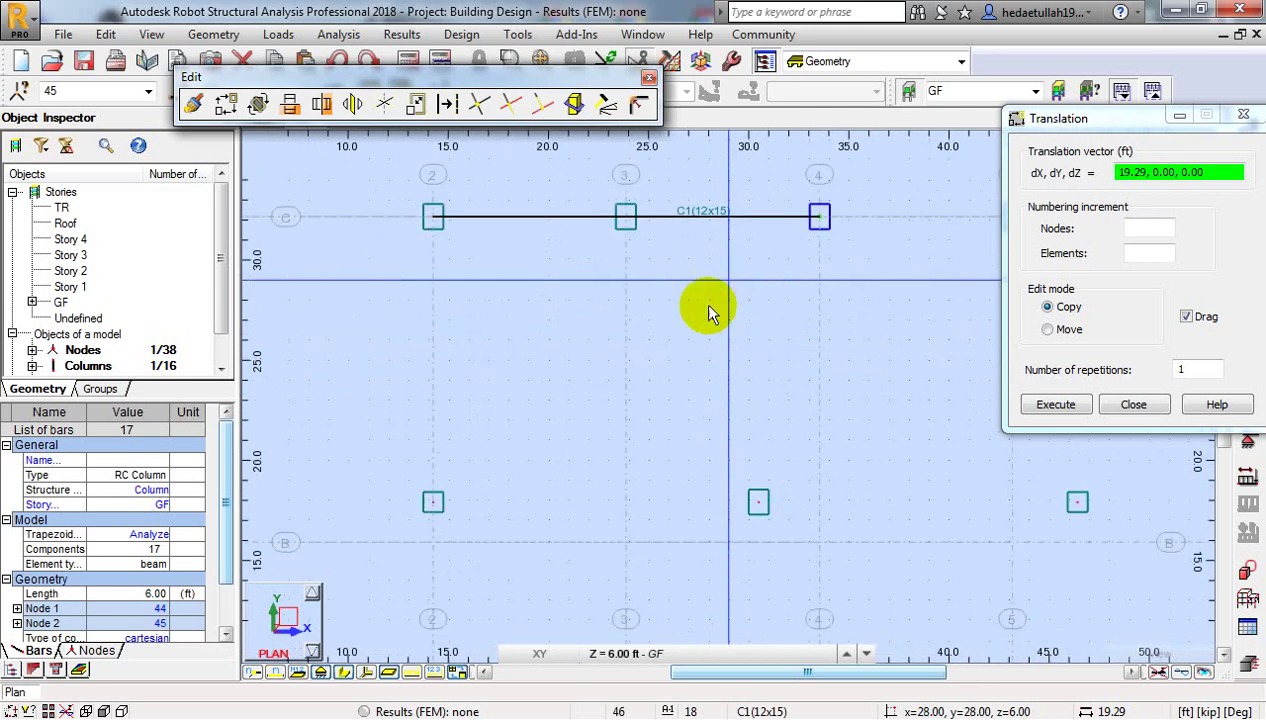
{"action": "scroll", "coordinate": [707, 308], "scroll_direction": "down", "scroll_amount": 3}
{"action": "scroll", "coordinate": [706, 315], "scroll_direction": "down", "scroll_amount": 2}
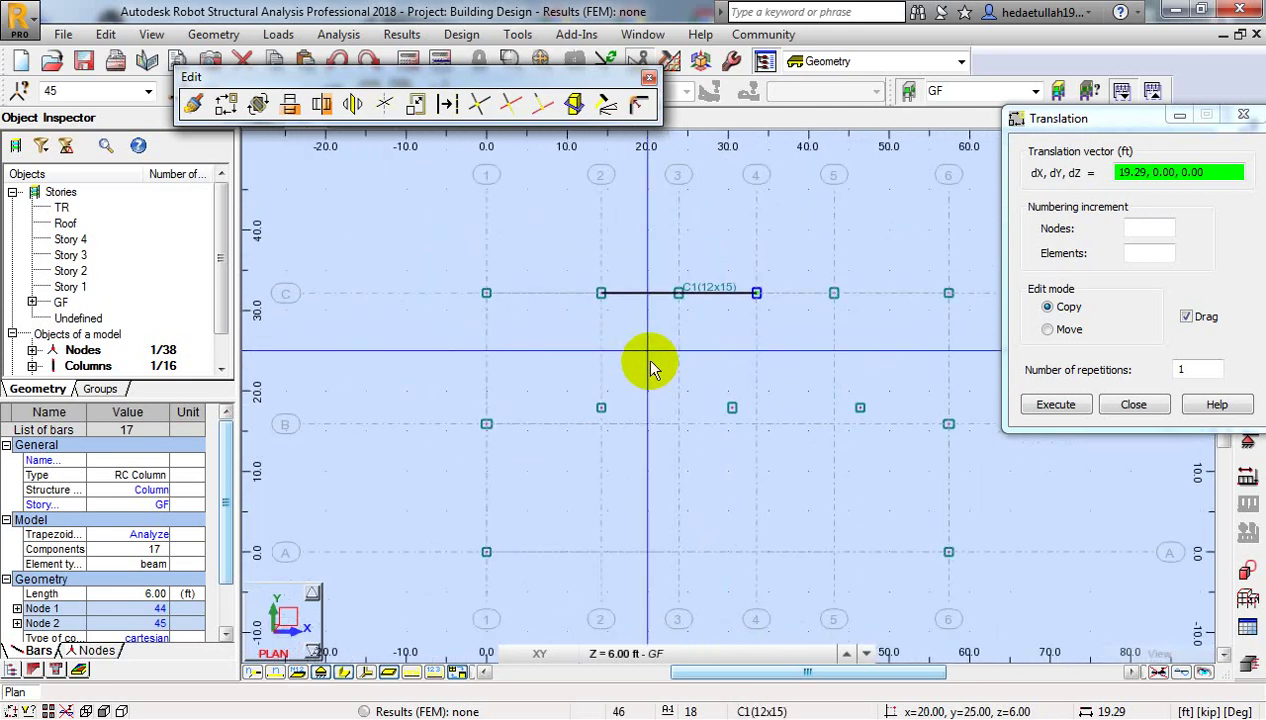
{"action": "middle_click_drag", "start_coordinate": [574, 404], "coordinate": [574, 249]}
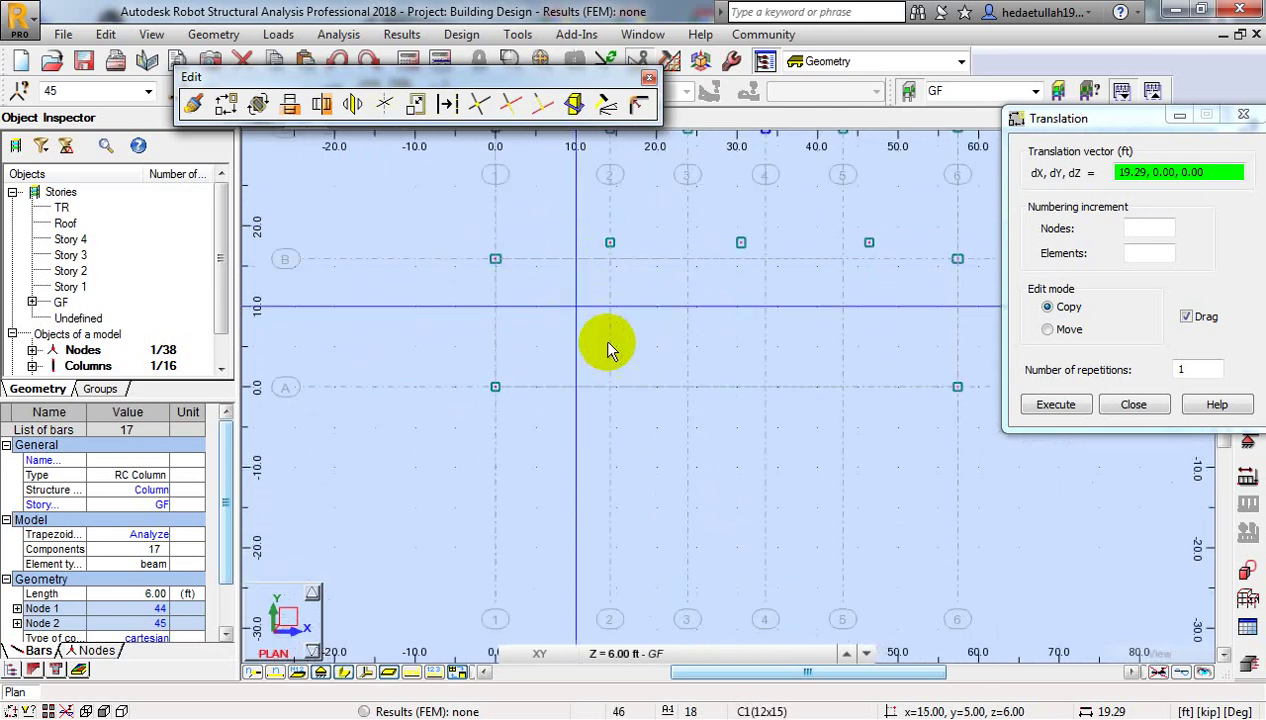
Step: Turn off the Drag option for the translation and end the Translation command
{"action": "scroll", "coordinate": [609, 308], "scroll_direction": "down", "scroll_amount": 2}
{"action": "middle_click_drag", "start_coordinate": [610, 294], "coordinate": [647, 351]}
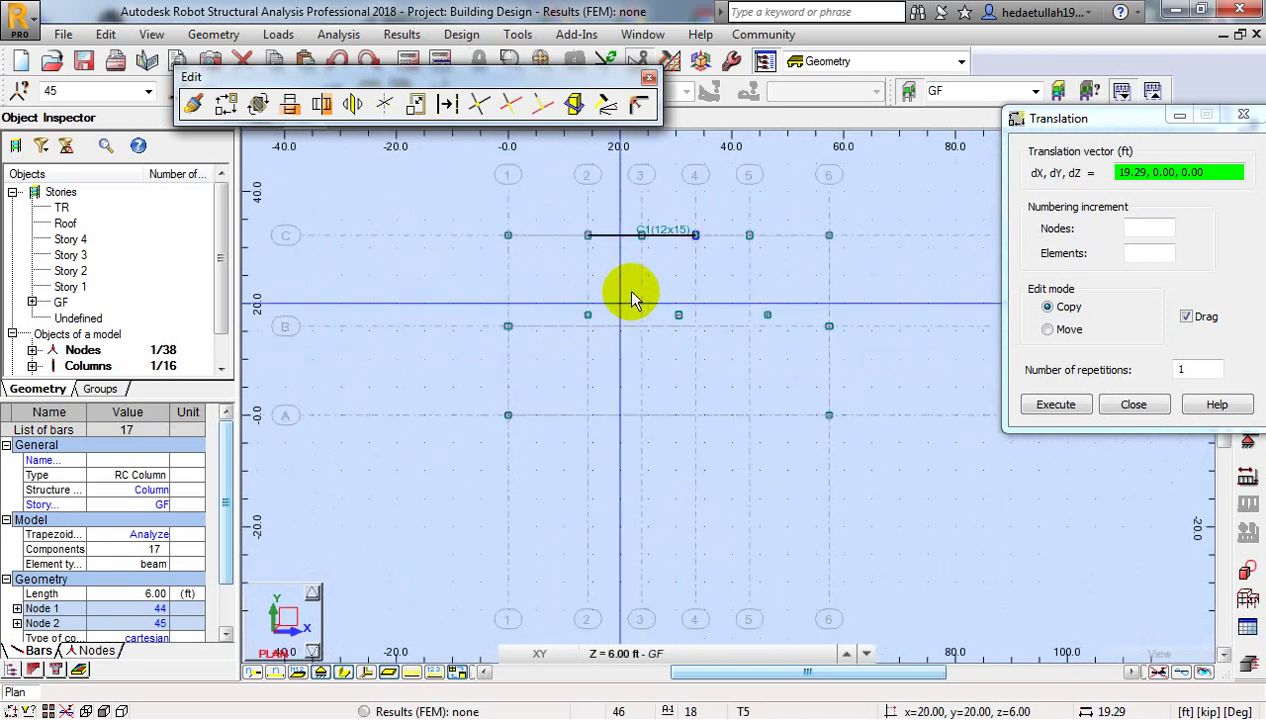
{"action": "left_click", "coordinate": [1187, 317]}
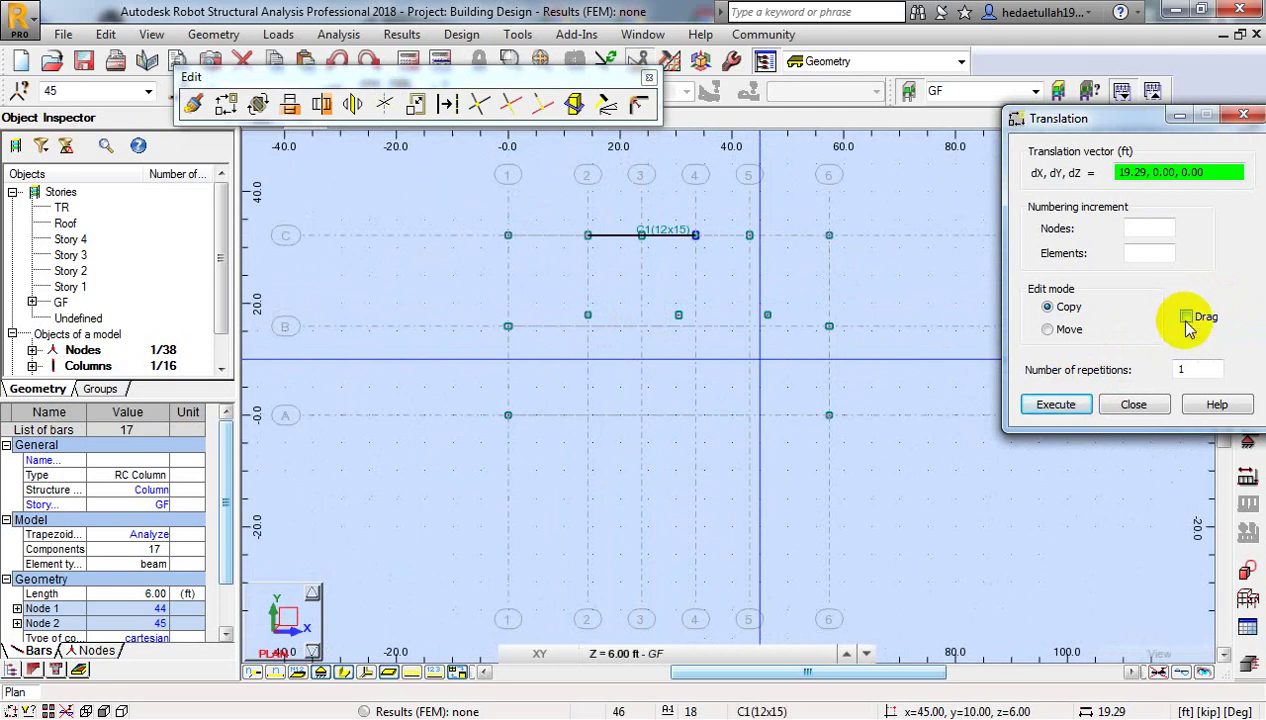
{"action": "middle_click_drag", "start_coordinate": [723, 314], "coordinate": [695, 319]}
{"action": "scroll", "coordinate": [639, 256], "scroll_direction": "up", "scroll_amount": 2}
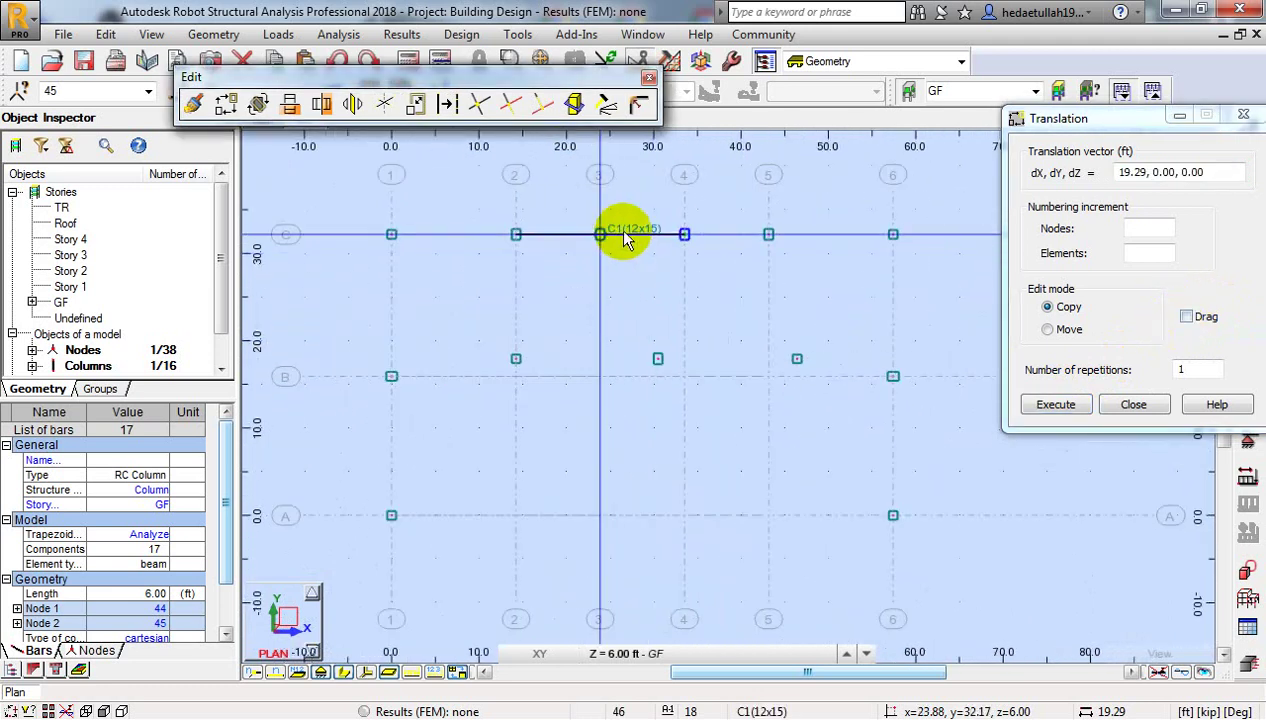
{"action": "left_click", "coordinate": [625, 238]}
{"action": "left_click", "coordinate": [649, 77]}
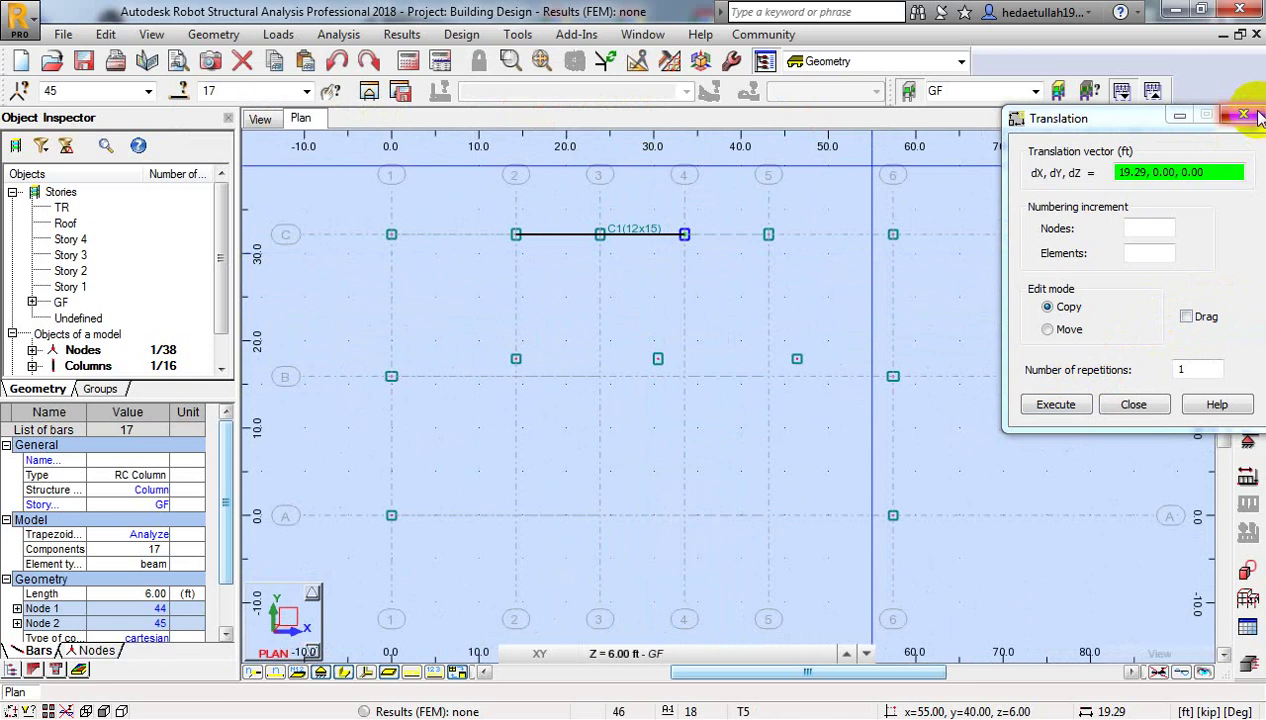
{"action": "left_click", "coordinate": [1243, 116]}
Step: Delete the stray horizontal bar spanning the column tops from grid 2-C to 4-C in the 3D view
{"action": "left_click", "coordinate": [636, 262]}
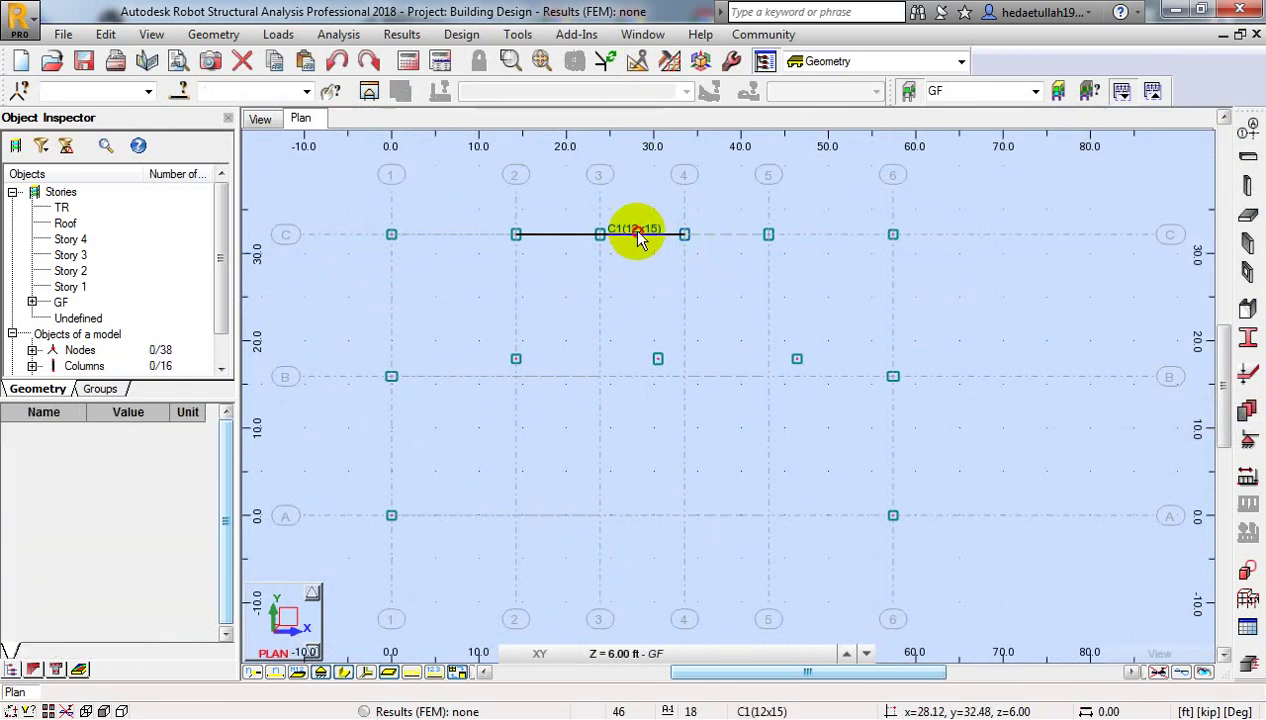
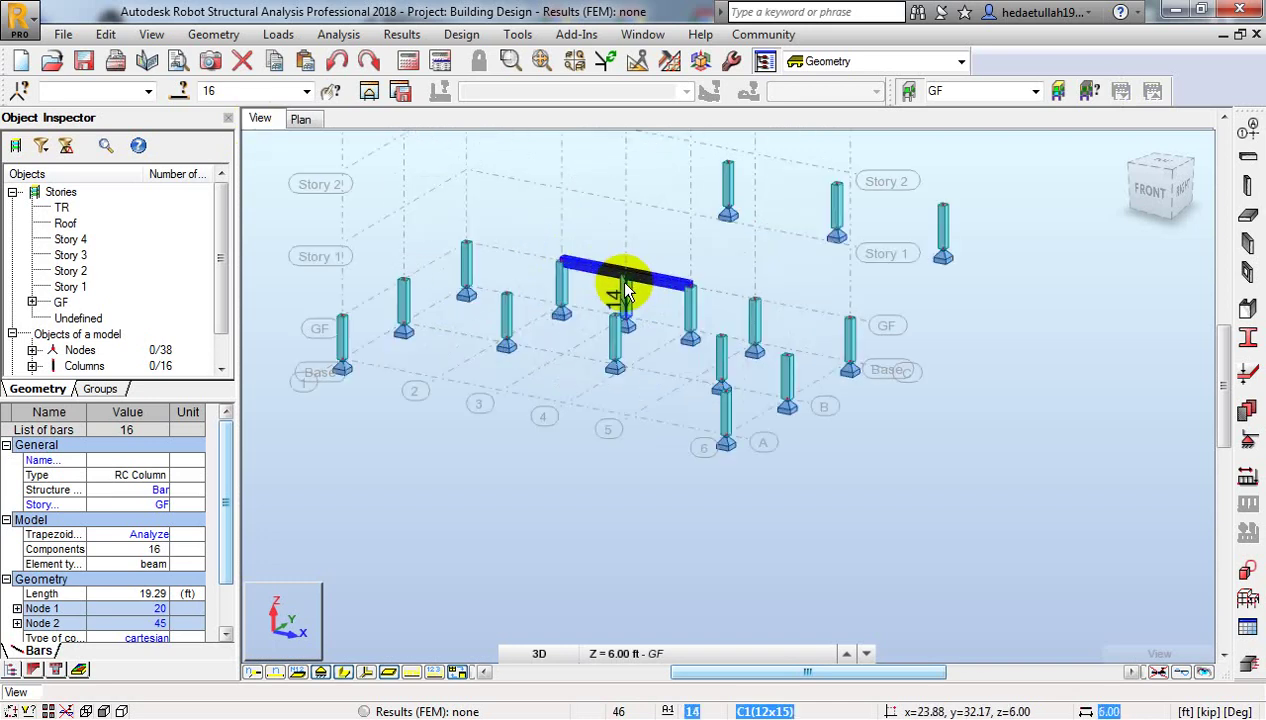
{"action": "scroll", "coordinate": [625, 290], "scroll_direction": "up", "scroll_amount": 5}
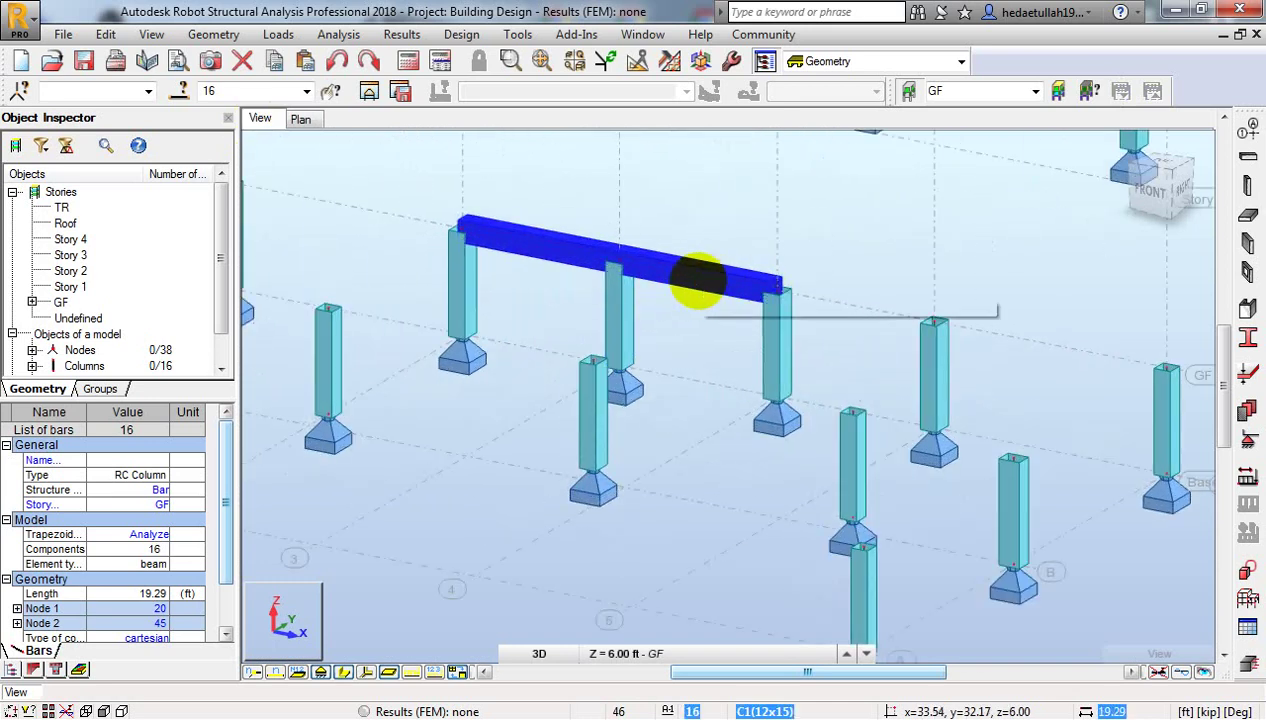
{"action": "left_click", "coordinate": [698, 281]}
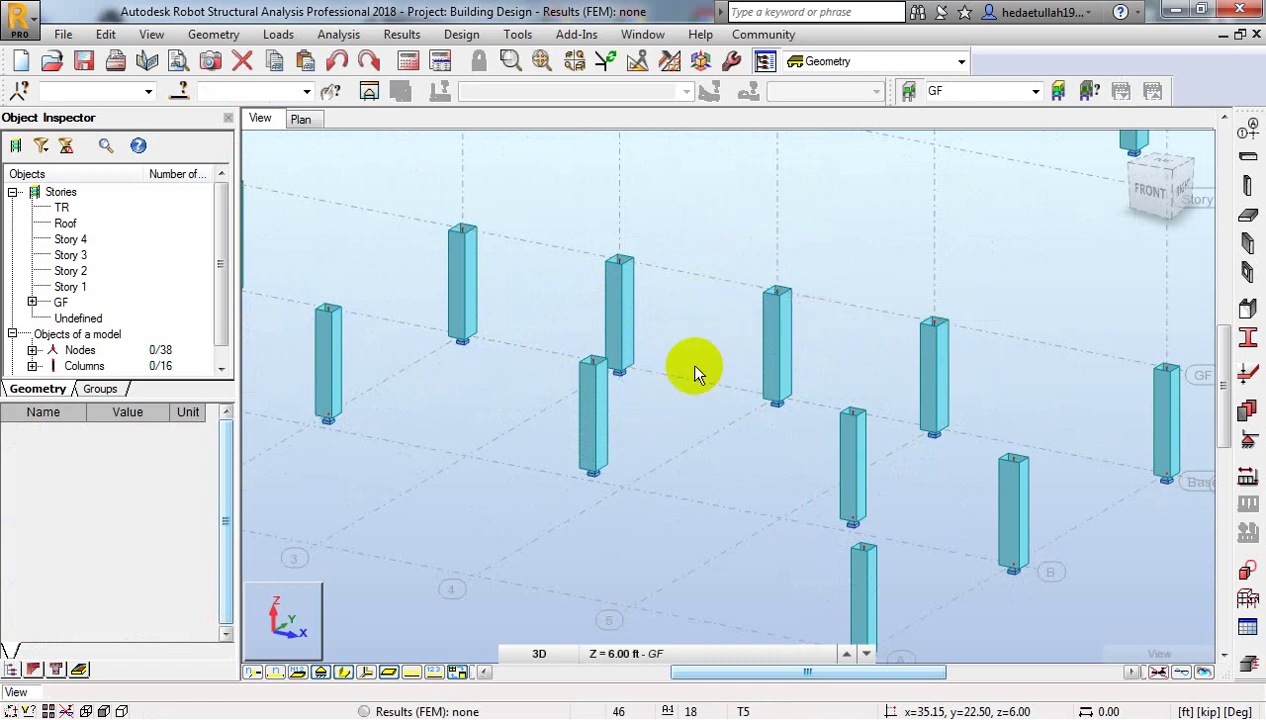
{"action": "scroll", "coordinate": [697, 372], "scroll_direction": "down", "scroll_amount": 3}
{"action": "scroll", "coordinate": [697, 333], "scroll_direction": "down", "scroll_amount": 2}
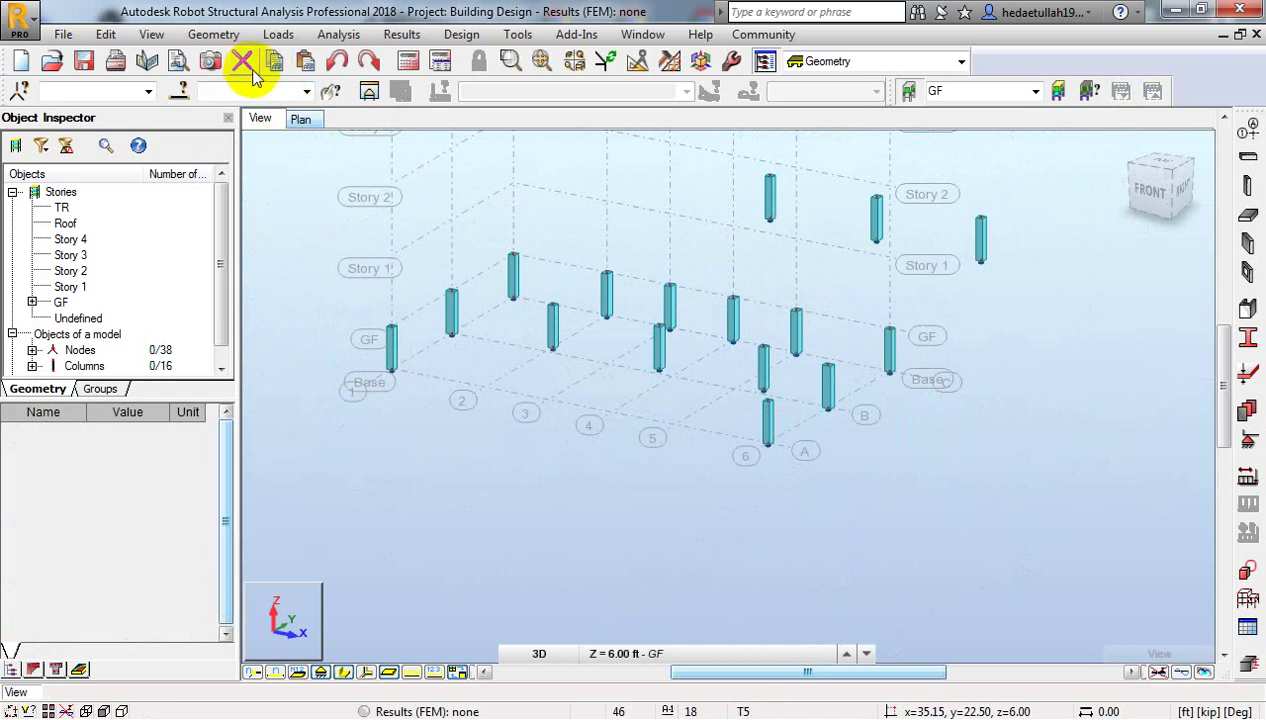
Step: Delete the three columns standing slightly off grid line B between grids 2 and 6 in the plan view
{"action": "left_click", "coordinate": [300, 119]}
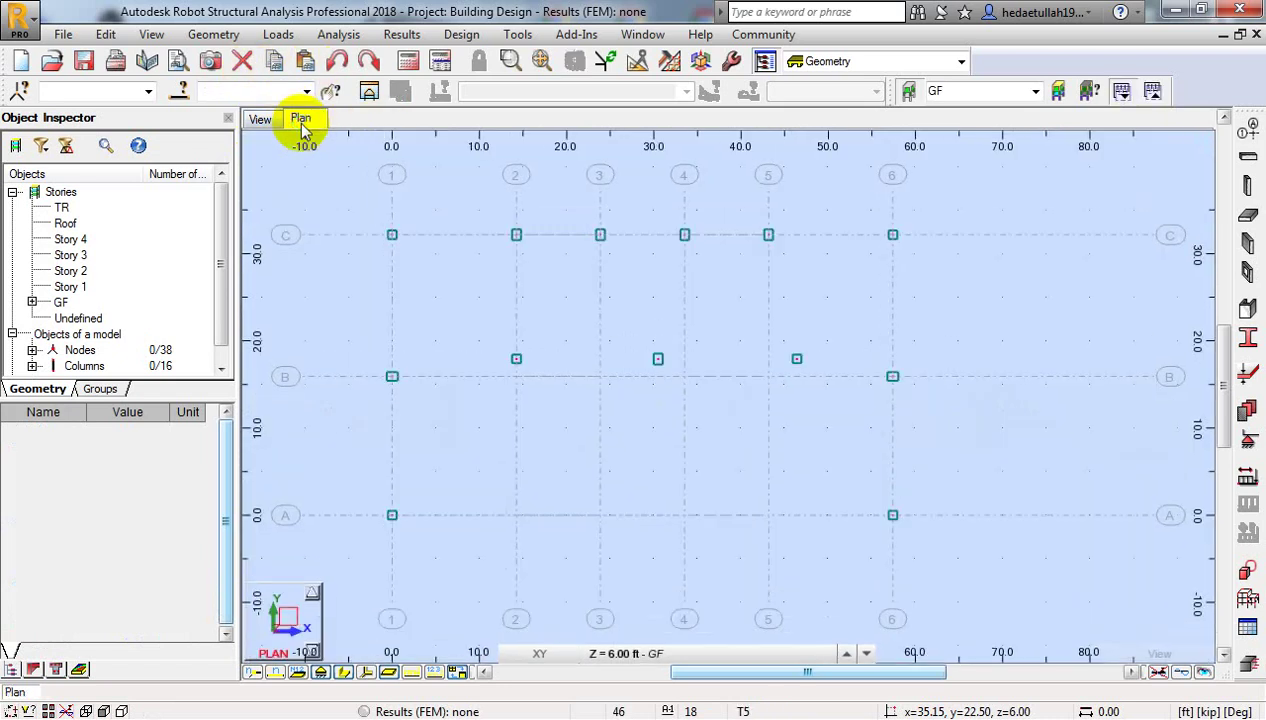
{"action": "left_click_drag", "start_coordinate": [832, 350], "coordinate": [459, 405]}
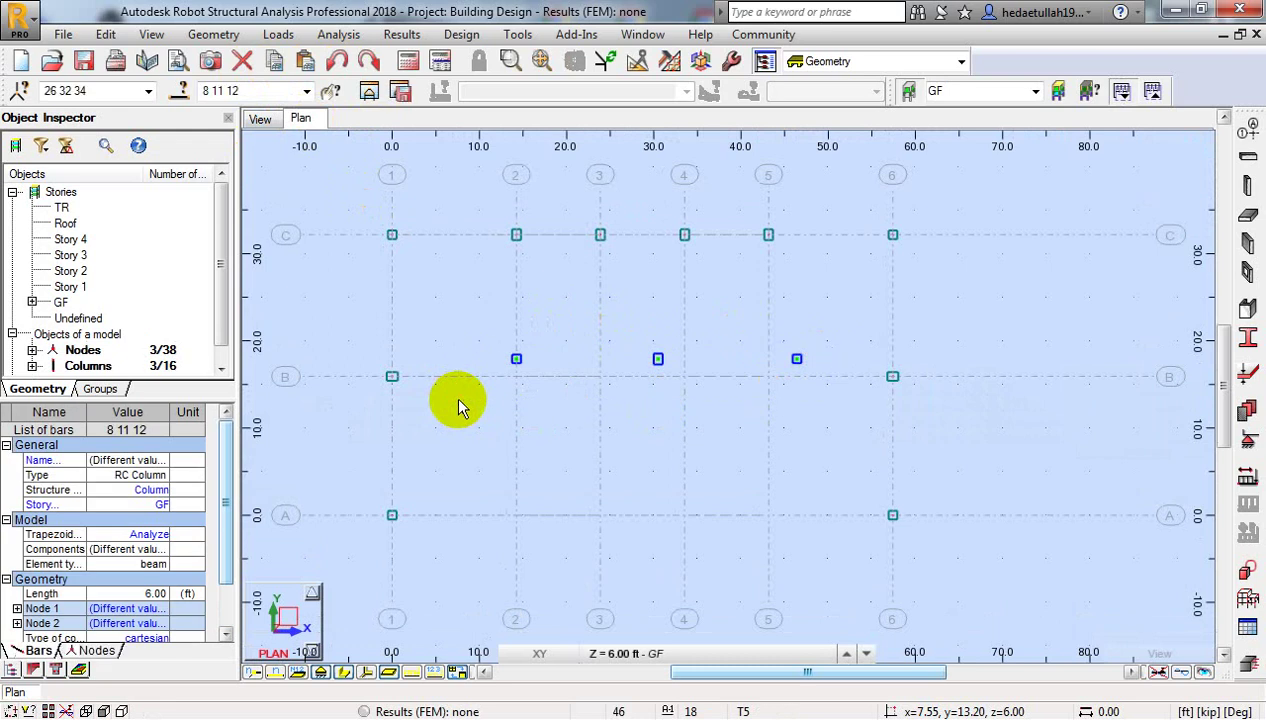
{"action": "key", "text": "Delete"}
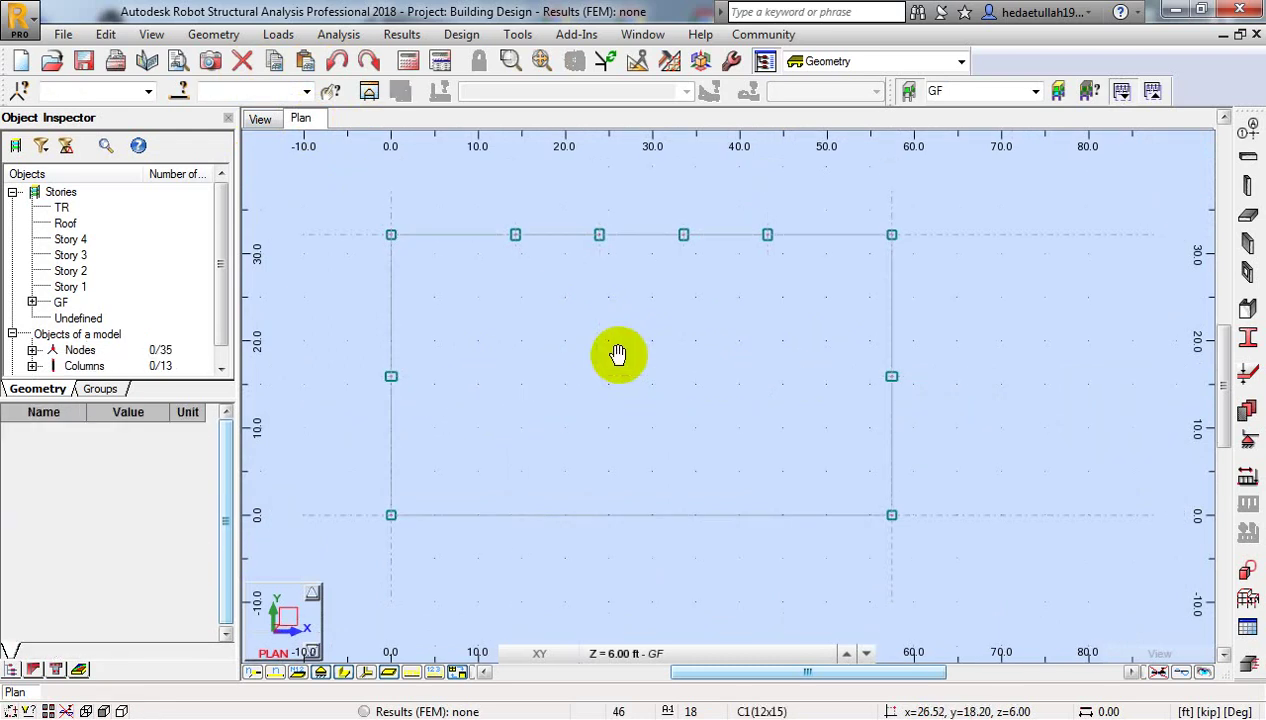
Step: Copy the four columns at grids 2-C to 5-C by -32.17 ft along Y onto grid line A with Translation, then end the command
{"action": "middle_click_drag", "start_coordinate": [624, 356], "coordinate": [599, 336]}
{"action": "middle_click_drag", "start_coordinate": [557, 226], "coordinate": [534, 254]}
{"action": "middle_click_drag", "start_coordinate": [535, 344], "coordinate": [546, 309]}
{"action": "left_click_drag", "start_coordinate": [490, 205], "coordinate": [760, 224]}
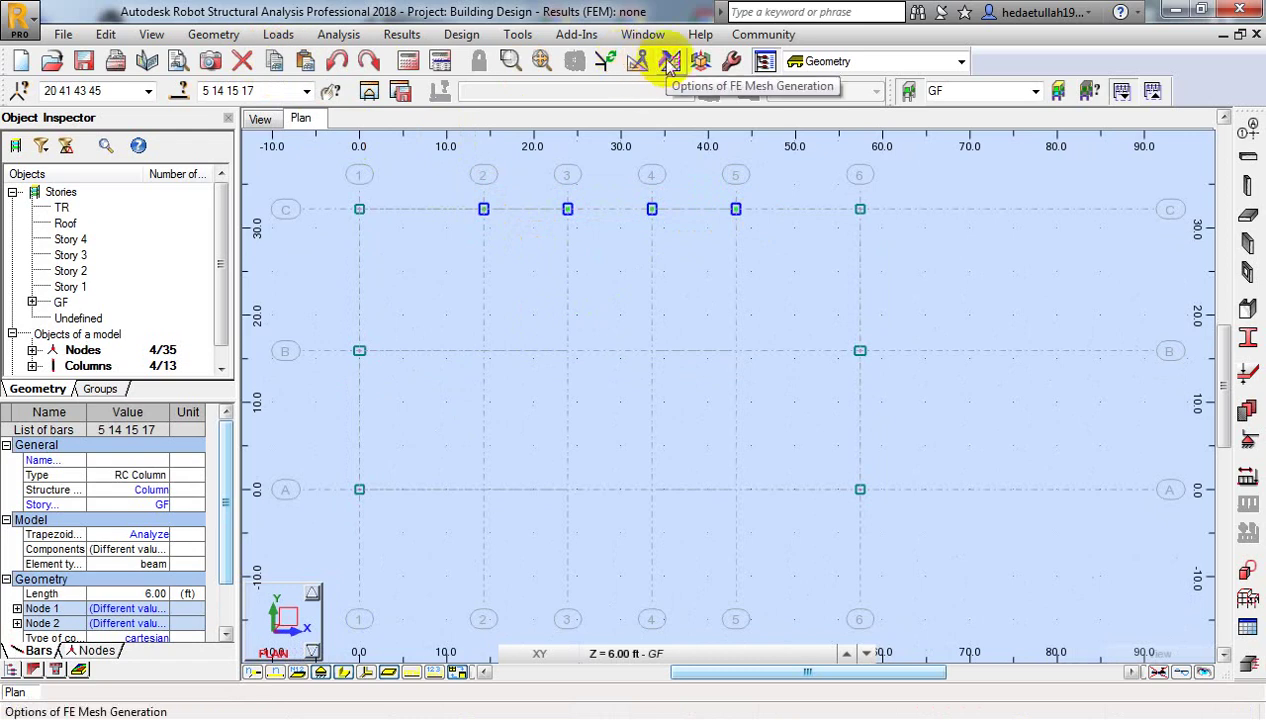
{"action": "left_click", "coordinate": [636, 66]}
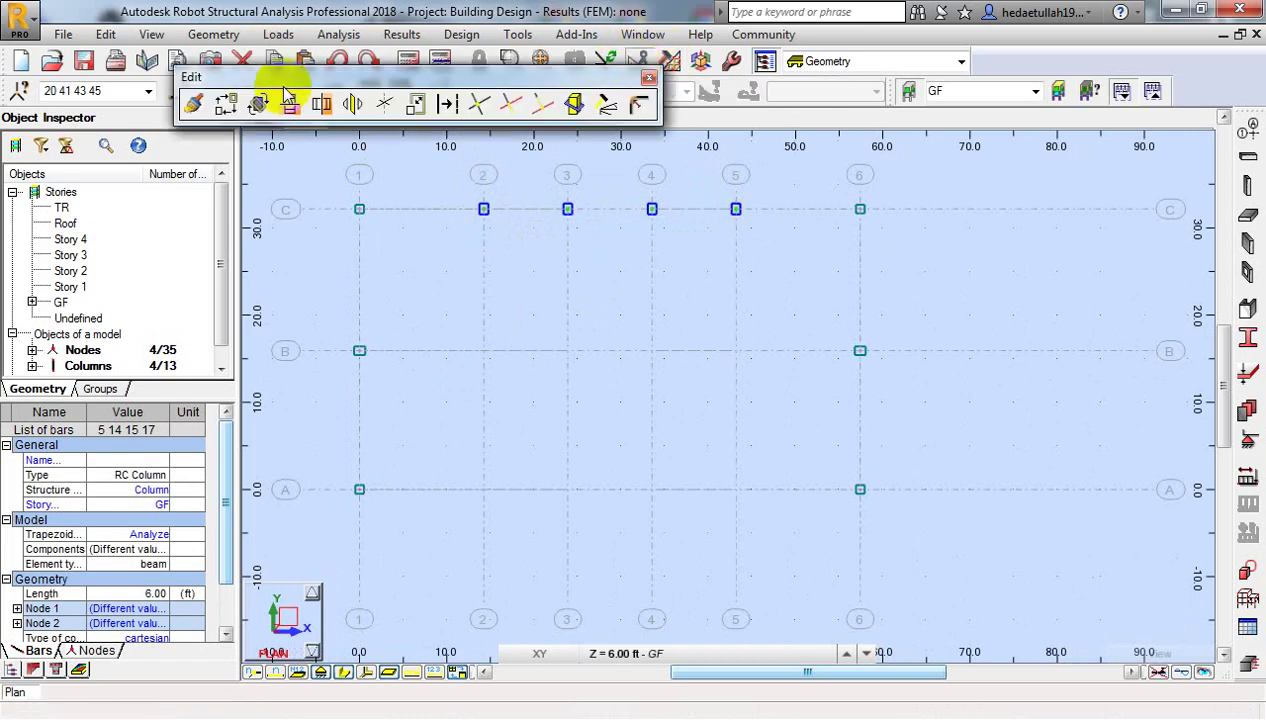
{"action": "left_click", "coordinate": [226, 104]}
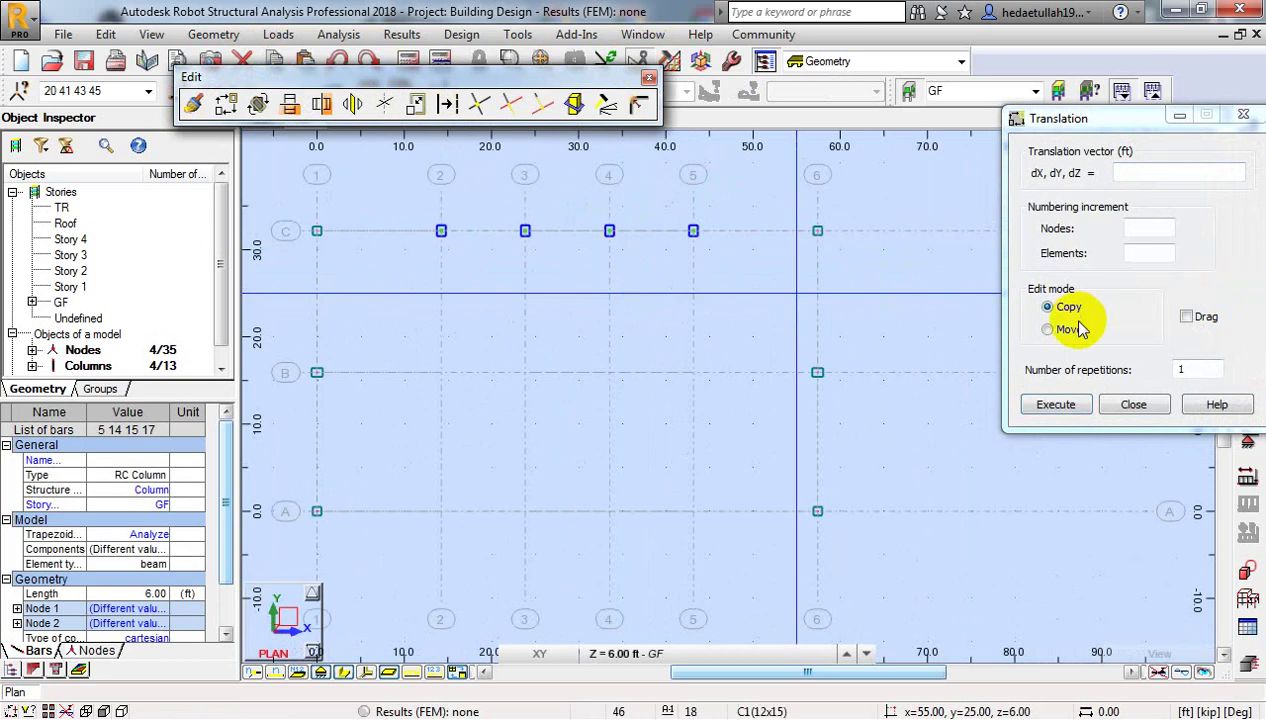
{"action": "scroll", "coordinate": [441, 231], "scroll_direction": "up", "scroll_amount": 5}
{"action": "scroll", "coordinate": [420, 225], "scroll_direction": "up", "scroll_amount": 1}
{"action": "scroll", "coordinate": [424, 215], "scroll_direction": "down", "scroll_amount": 5}
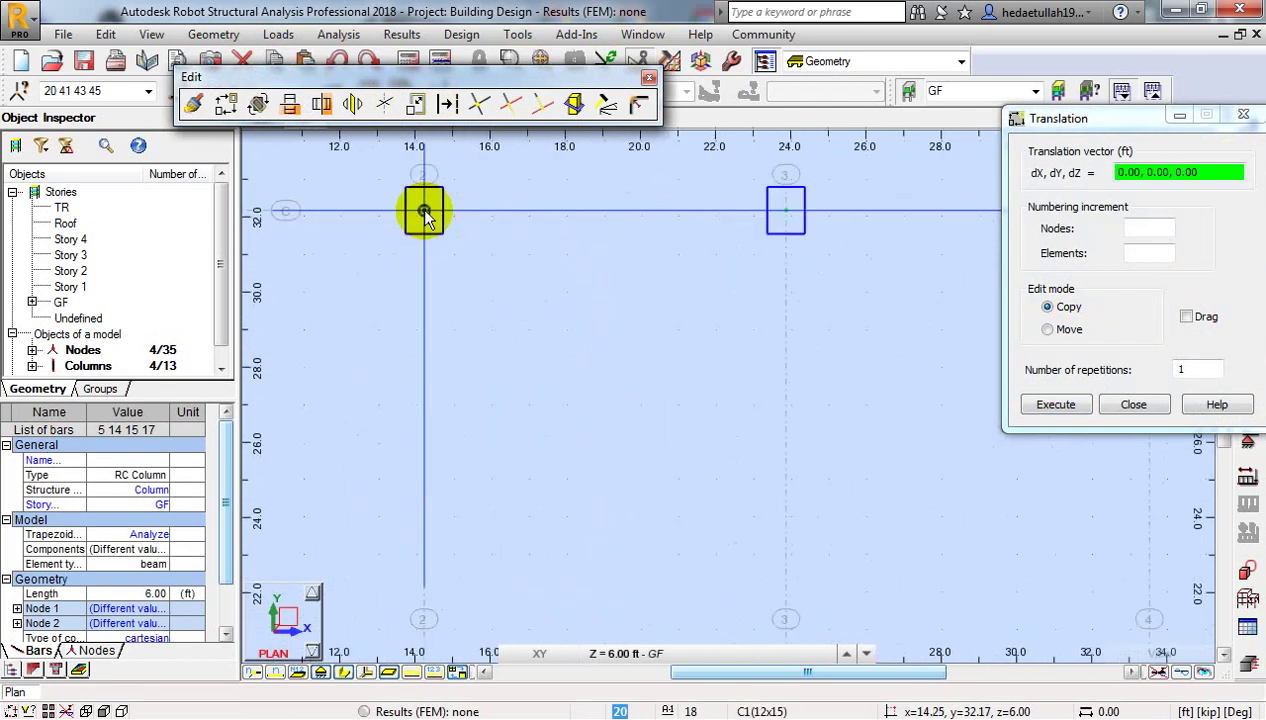
{"action": "left_click", "coordinate": [424, 212]}
{"action": "middle_click_drag", "start_coordinate": [427, 440], "coordinate": [418, 200]}
{"action": "scroll", "coordinate": [427, 279], "scroll_direction": "down", "scroll_amount": 2}
{"action": "scroll", "coordinate": [427, 298], "scroll_direction": "down", "scroll_amount": 1}
{"action": "middle_click_drag", "start_coordinate": [427, 298], "coordinate": [454, 440]}
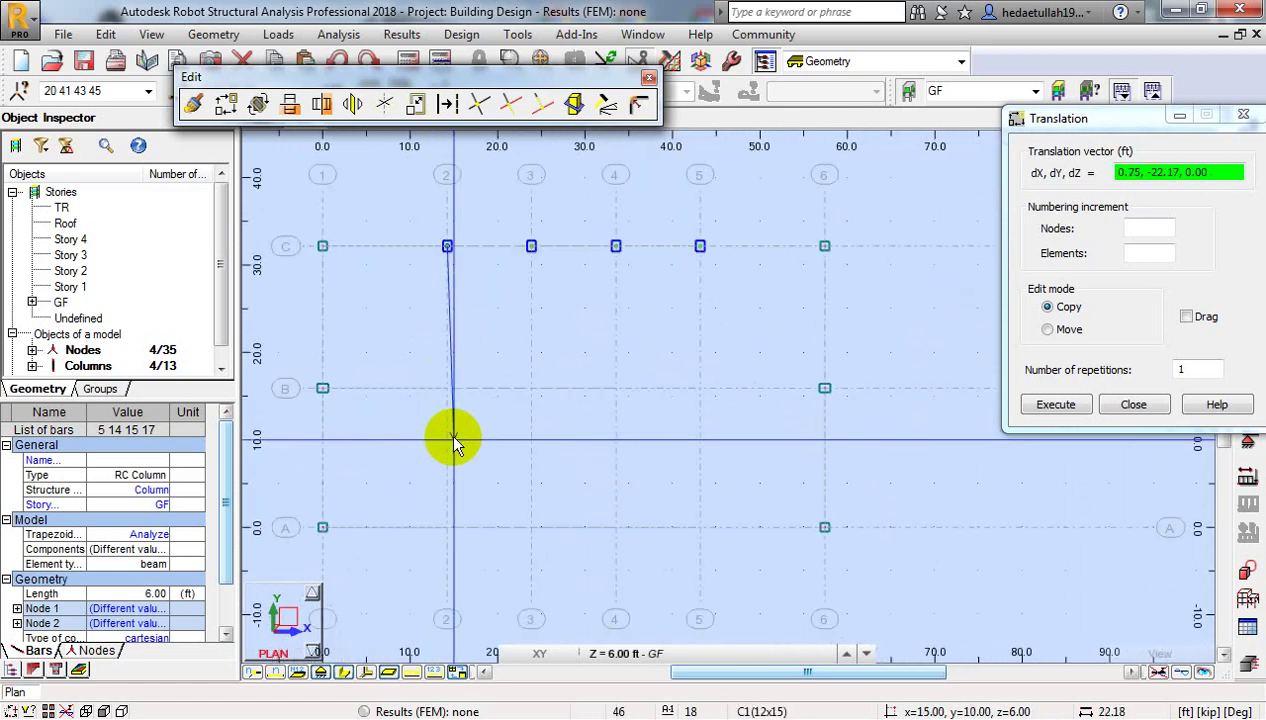
{"action": "middle_click_drag", "start_coordinate": [447, 540], "coordinate": [445, 479]}
{"action": "scroll", "coordinate": [451, 510], "scroll_direction": "up", "scroll_amount": 2}
{"action": "left_click", "coordinate": [452, 518]}
{"action": "scroll", "coordinate": [551, 528], "scroll_direction": "down", "scroll_amount": 3}
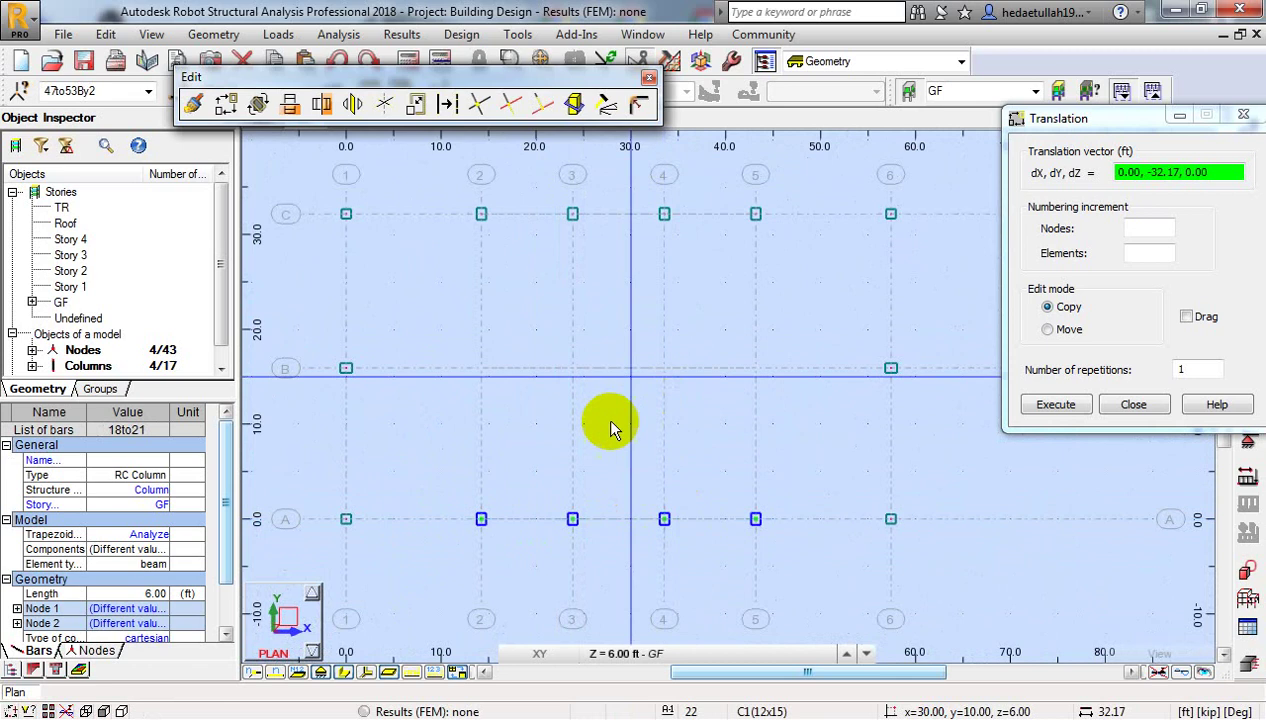
{"action": "middle_click_drag", "start_coordinate": [522, 428], "coordinate": [530, 405]}
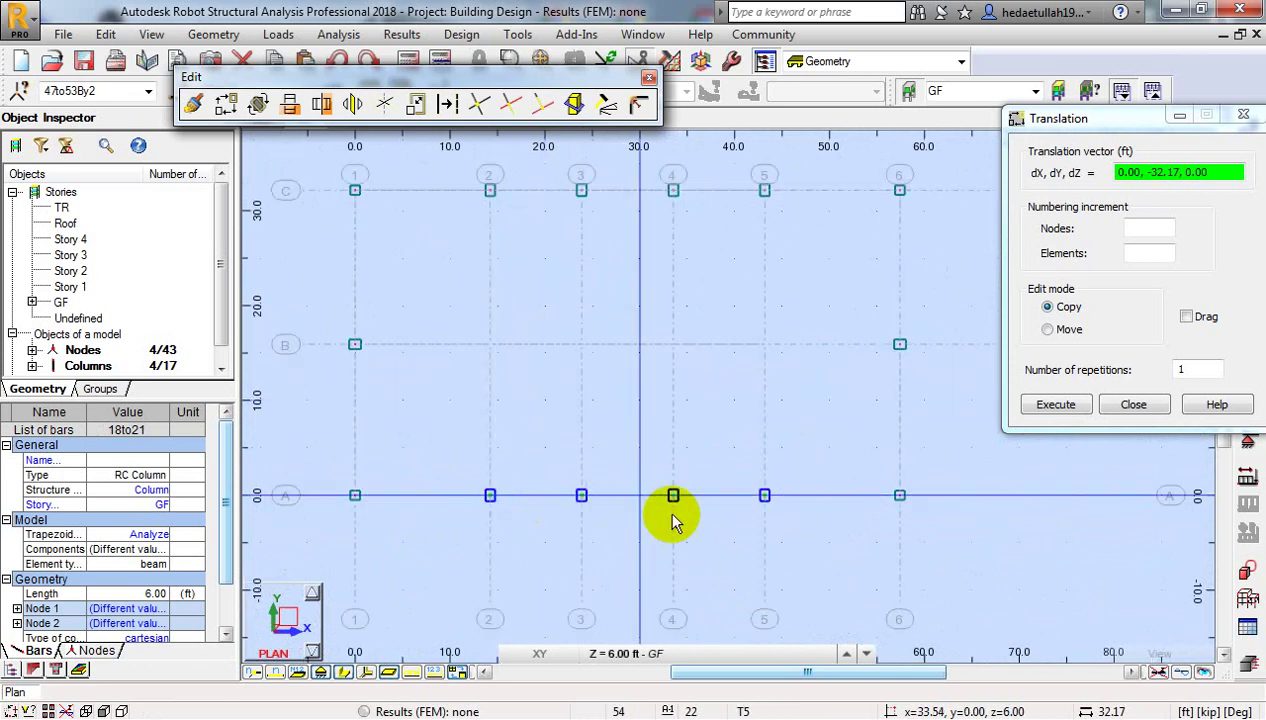
{"action": "middle_click_drag", "start_coordinate": [609, 345], "coordinate": [624, 359]}
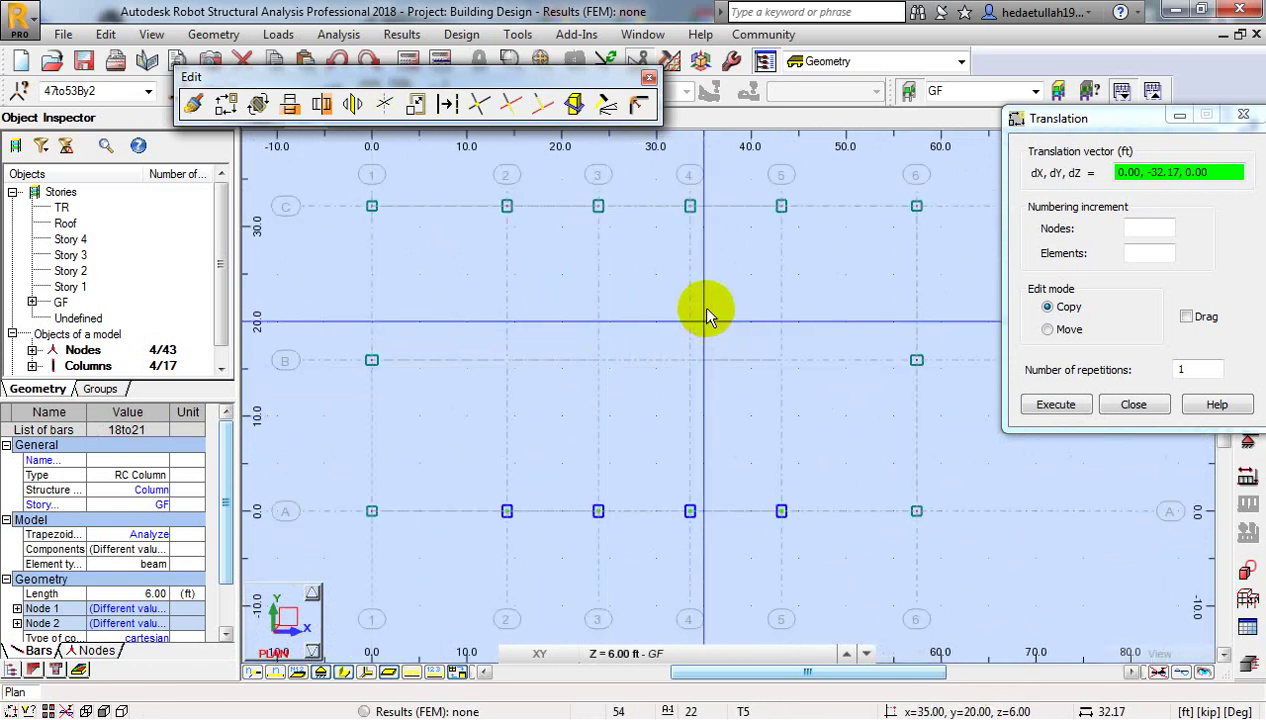
{"action": "left_click", "coordinate": [1131, 404]}
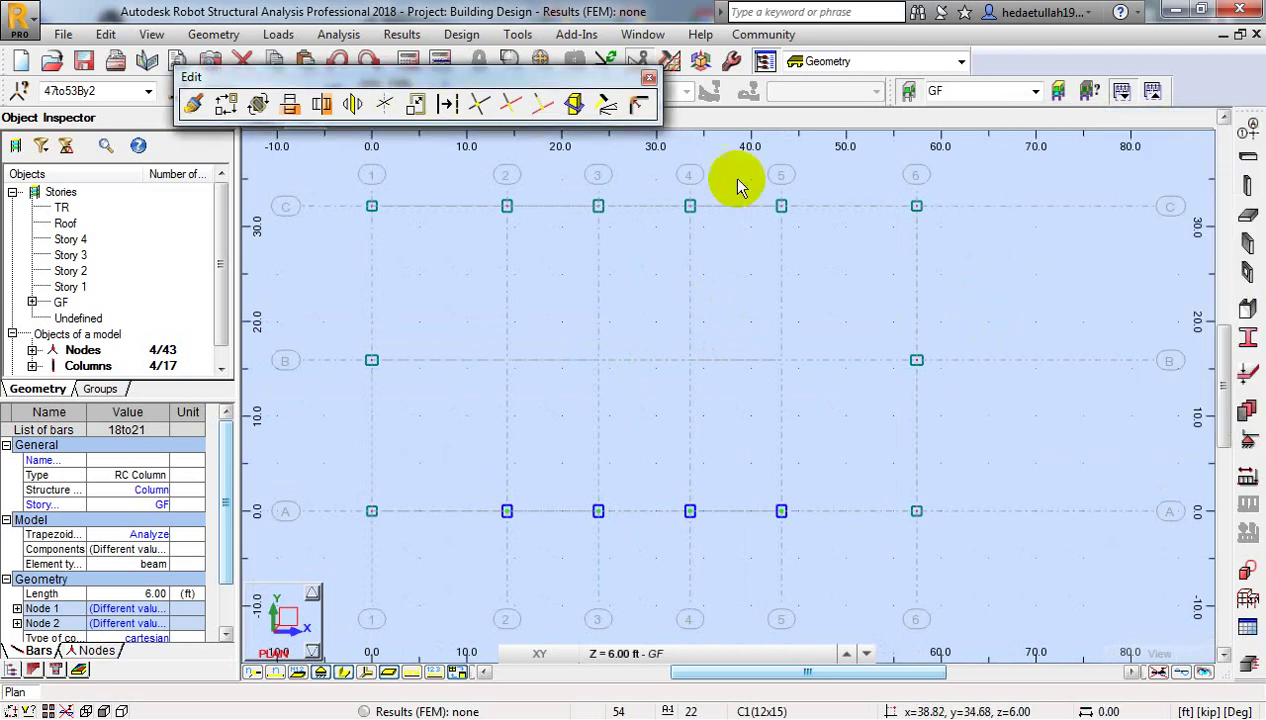
{"action": "left_click", "coordinate": [648, 79]}
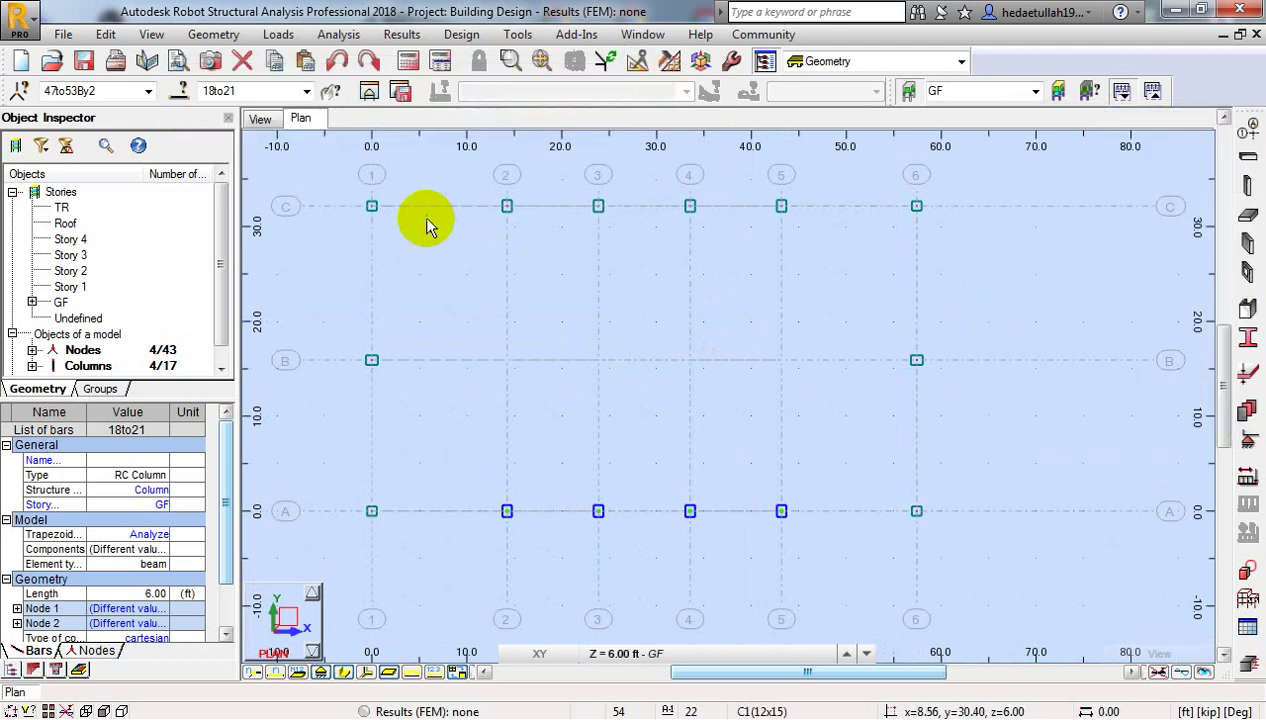
Step: Delete the three leftover support nodes near grid line B in the 3D view
{"action": "left_click", "coordinate": [262, 120]}
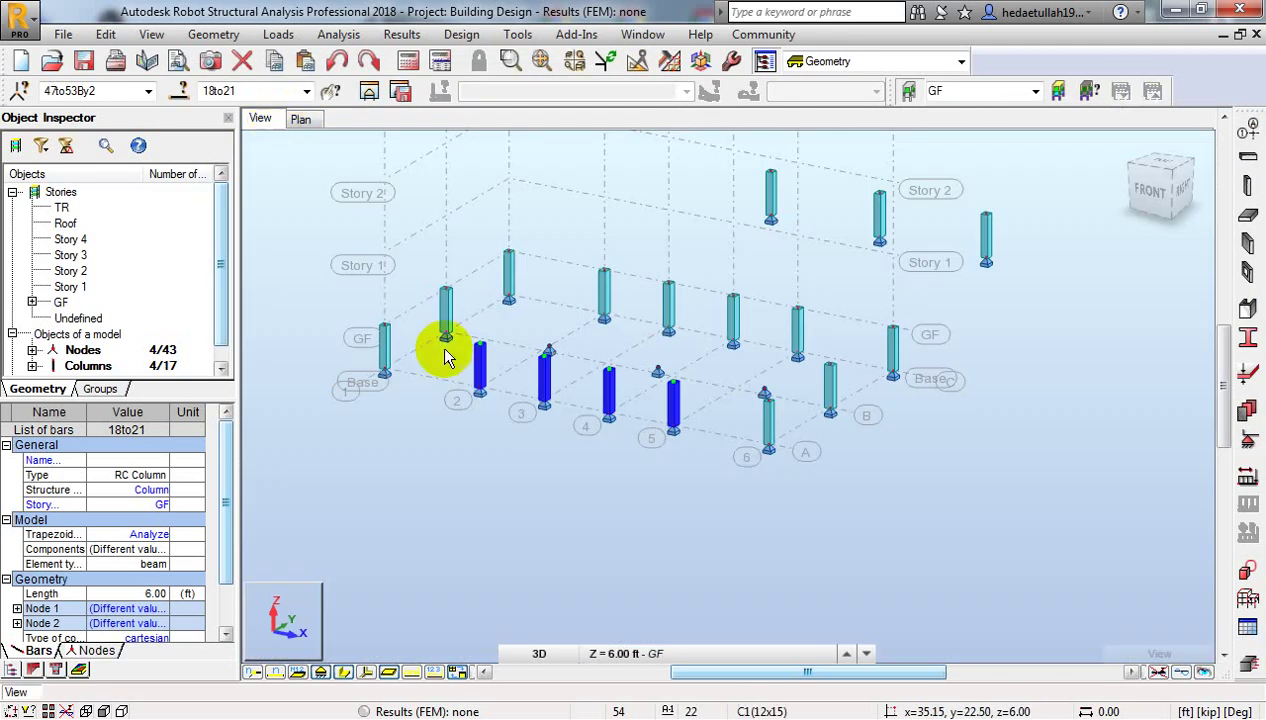
{"action": "scroll", "coordinate": [555, 470], "scroll_direction": "up", "scroll_amount": 2}
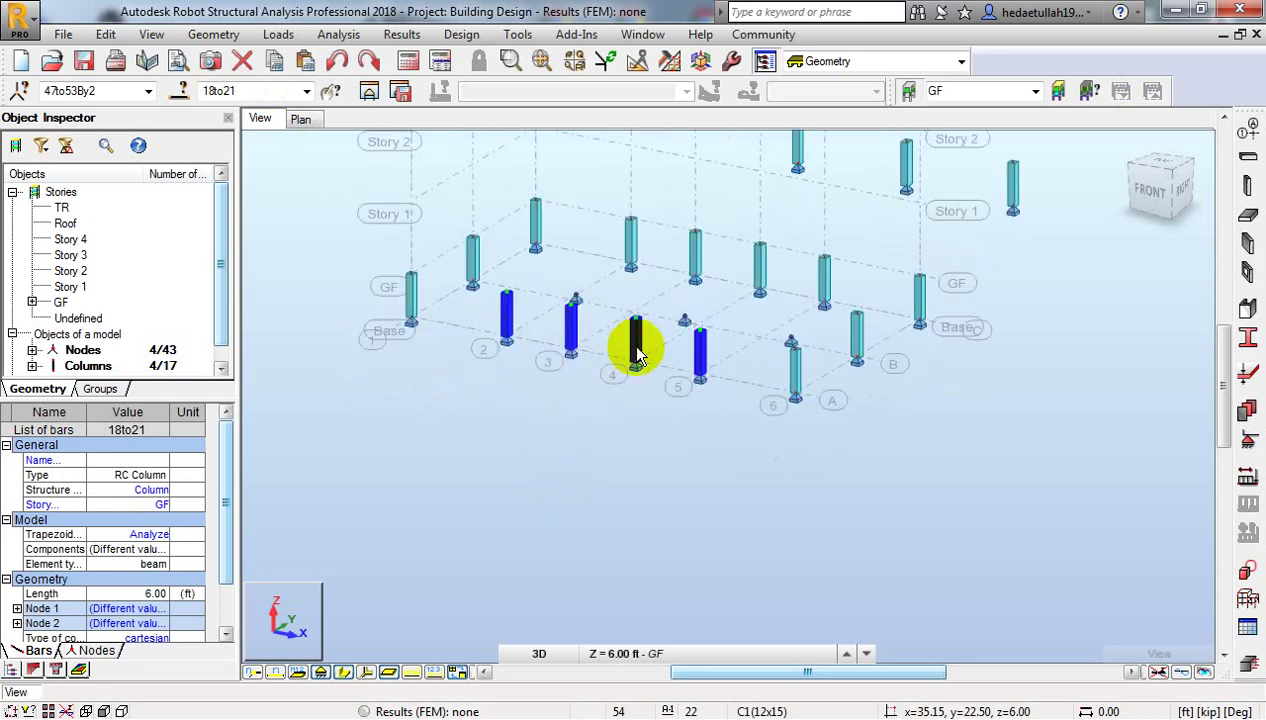
{"action": "left_click", "coordinate": [590, 505]}
{"action": "scroll", "coordinate": [862, 452], "scroll_direction": "up", "scroll_amount": 2}
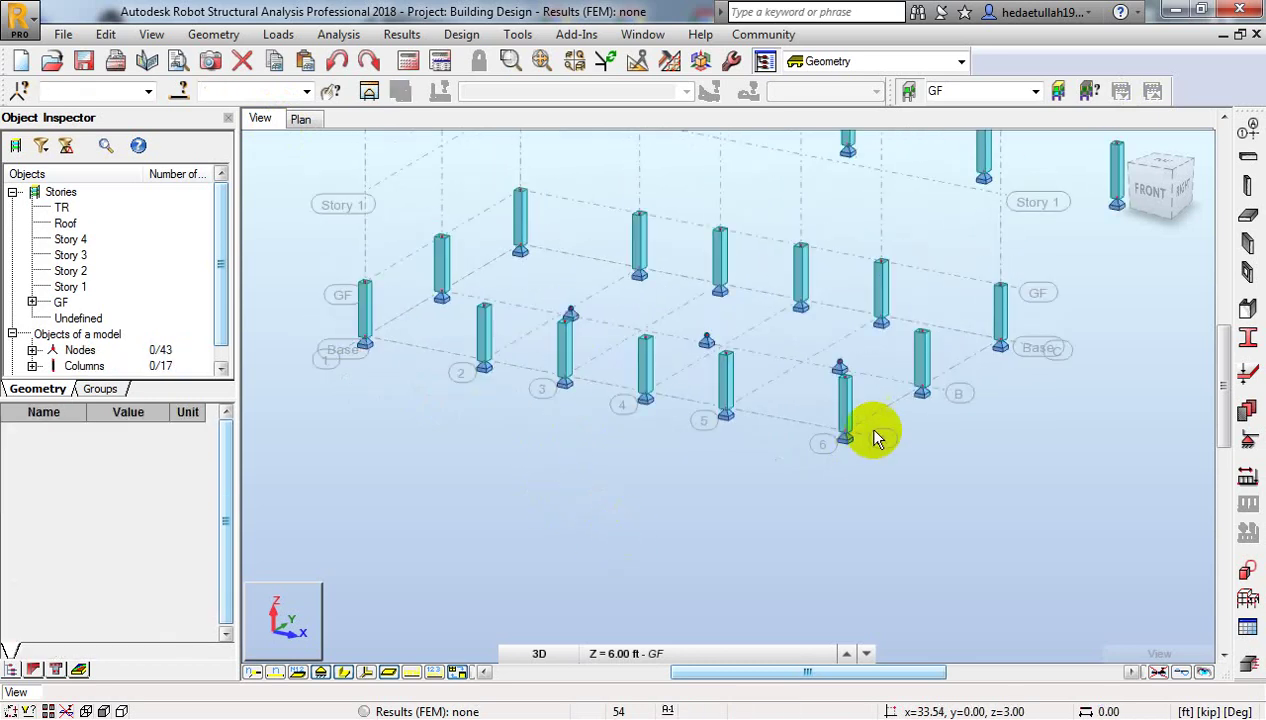
{"action": "scroll", "coordinate": [715, 370], "scroll_direction": "down", "scroll_amount": 2}
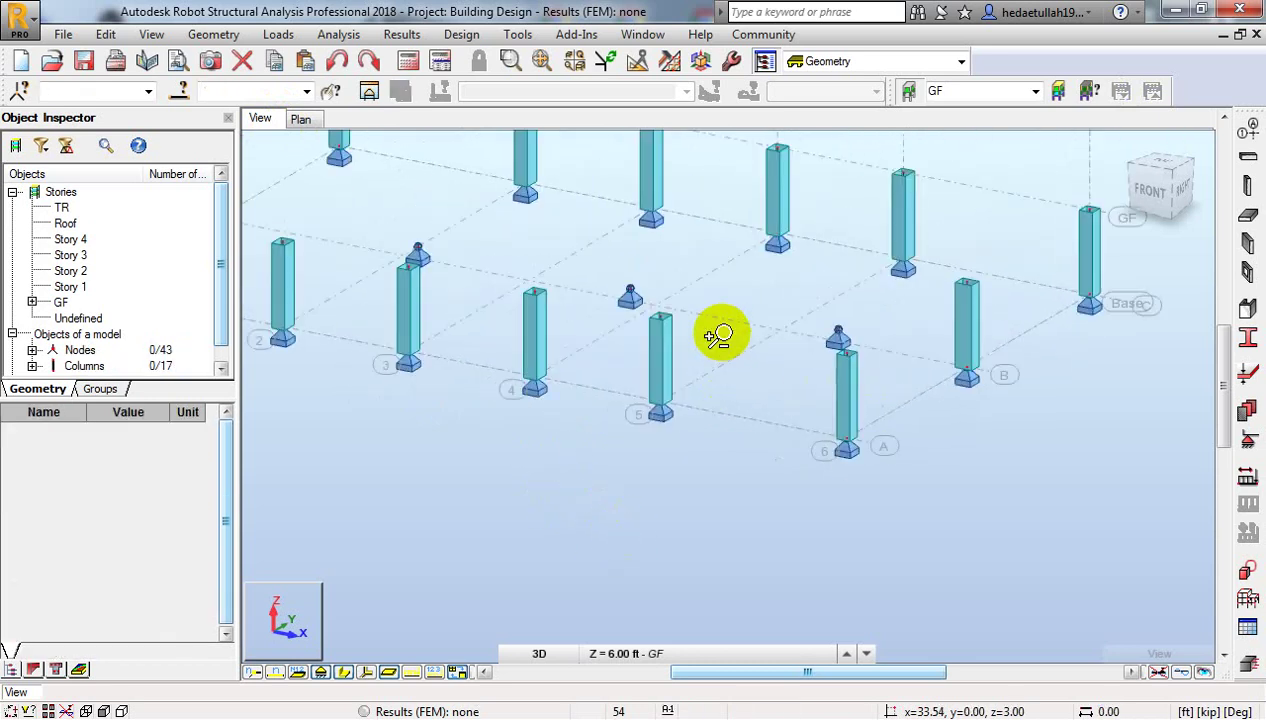
{"action": "scroll", "coordinate": [718, 352], "scroll_direction": "down", "scroll_amount": 3}
{"action": "middle_click_drag", "start_coordinate": [718, 362], "coordinate": [551, 301], "text": "shift"}
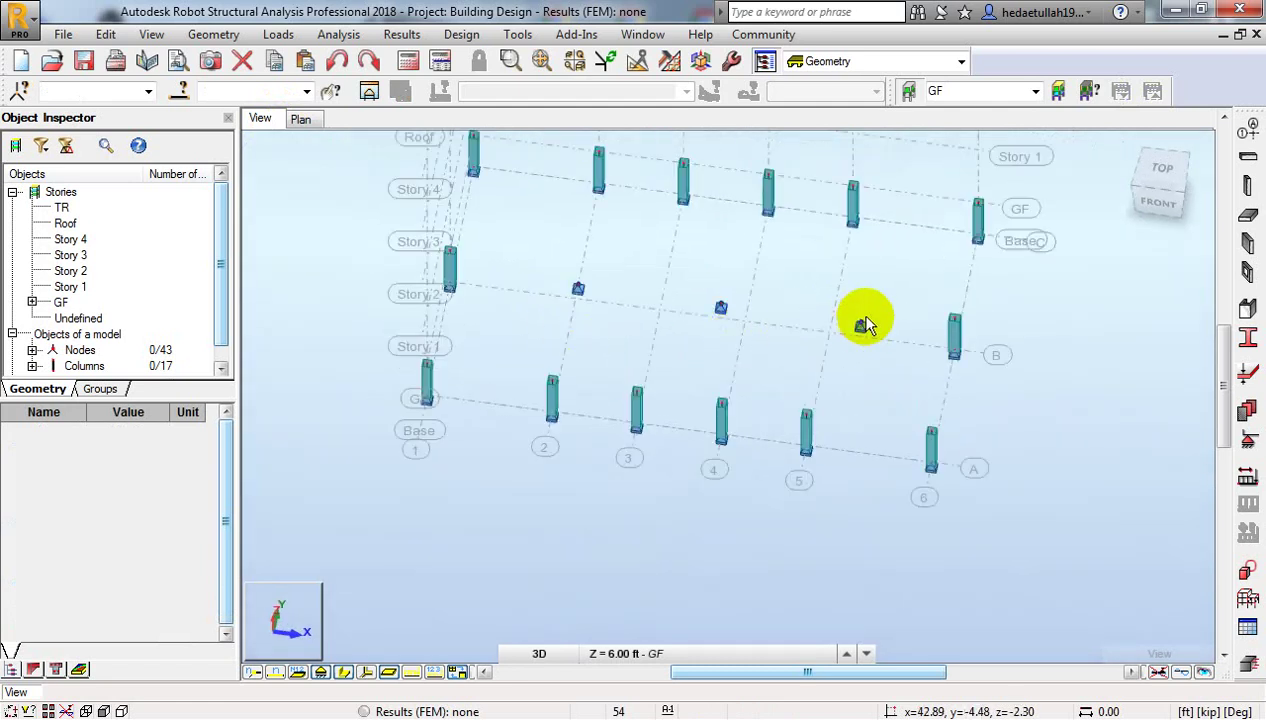
{"action": "left_click_drag", "start_coordinate": [889, 302], "coordinate": [878, 347]}
{"action": "key", "text": "Delete"}
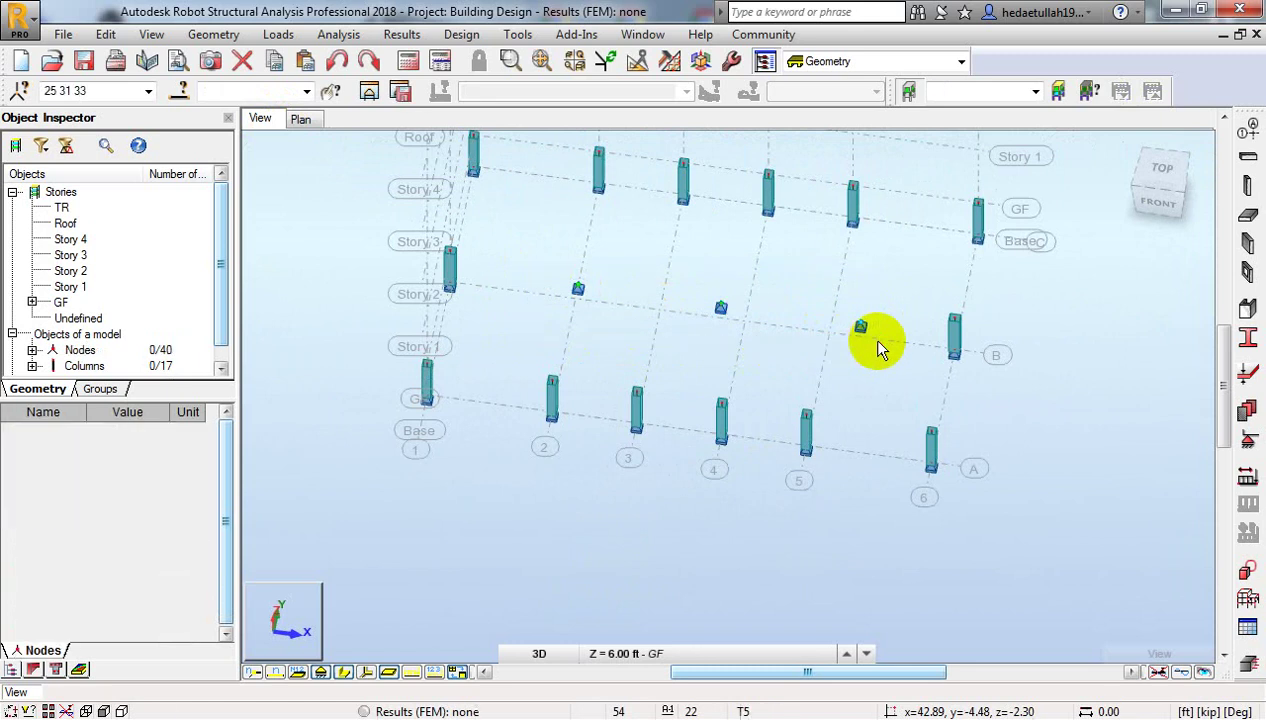
{"action": "middle_click_drag", "start_coordinate": [735, 358], "coordinate": [722, 335]}
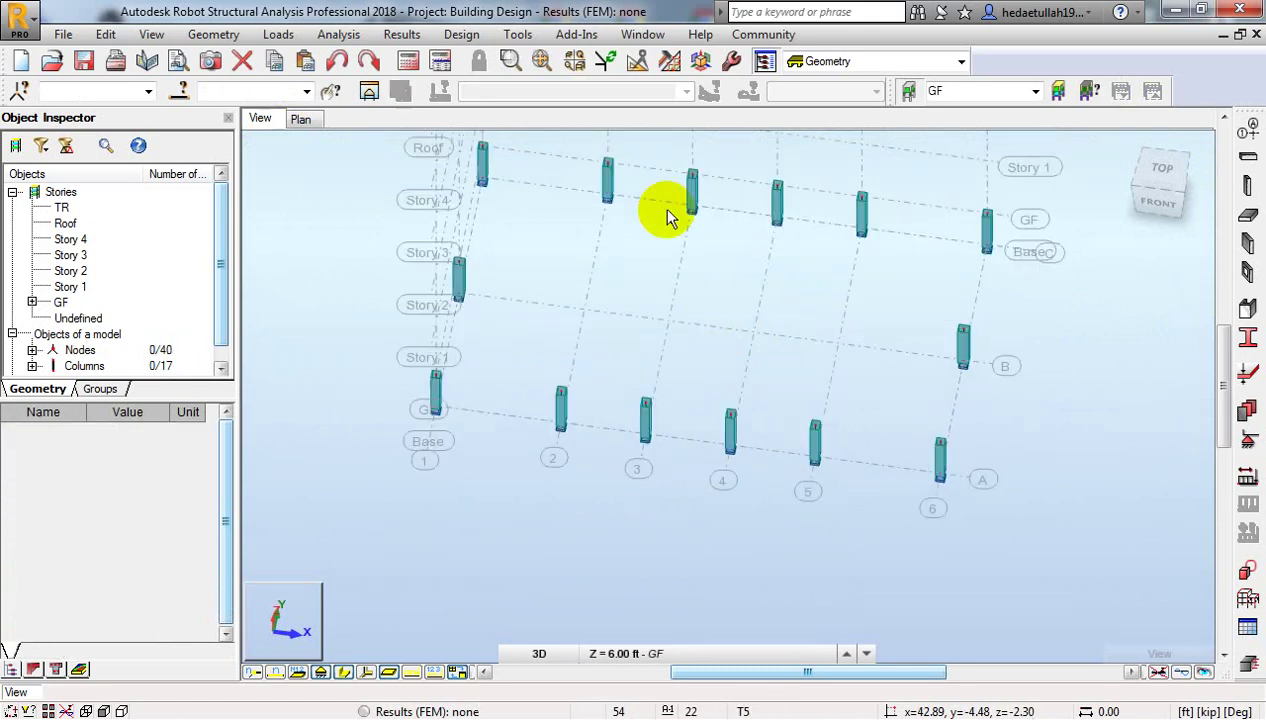
Step: Add RC columns with section C1(12x18) at grid intersections 2-B and 5-B in the plan view
{"action": "left_click", "coordinate": [300, 118]}
{"action": "middle_click_drag", "start_coordinate": [556, 295], "coordinate": [562, 316]}
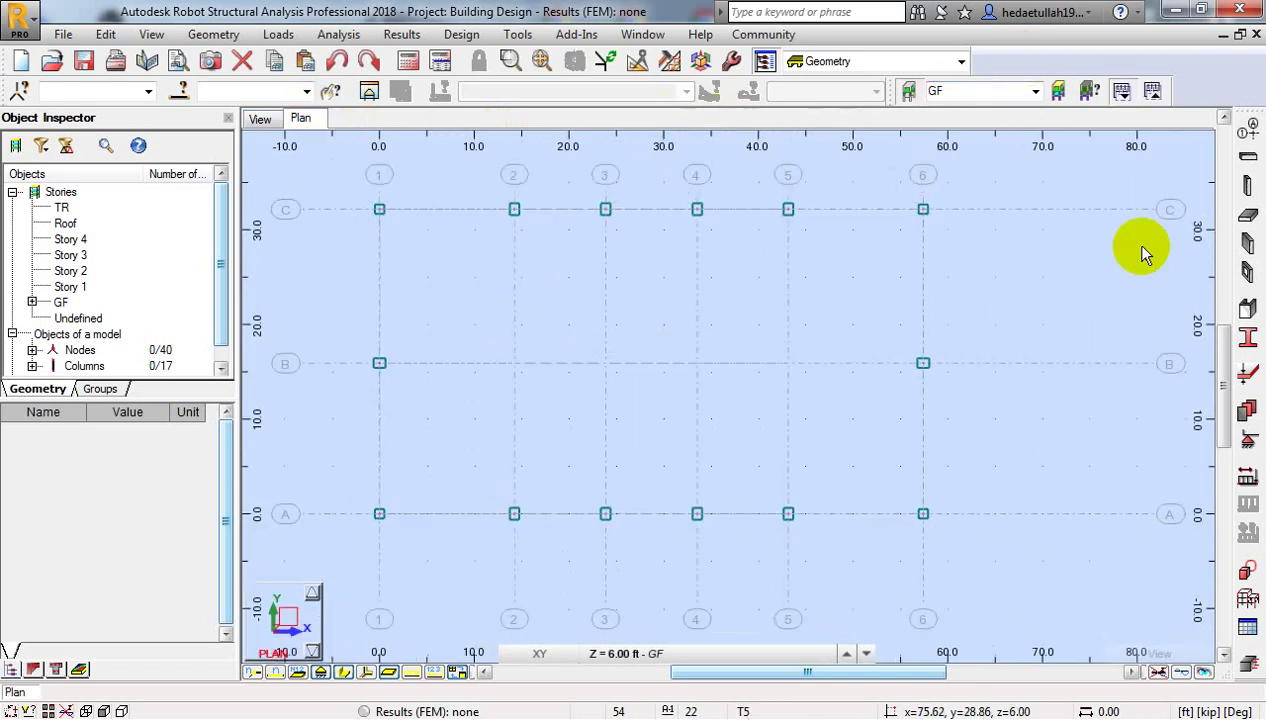
{"action": "left_click", "coordinate": [1253, 188]}
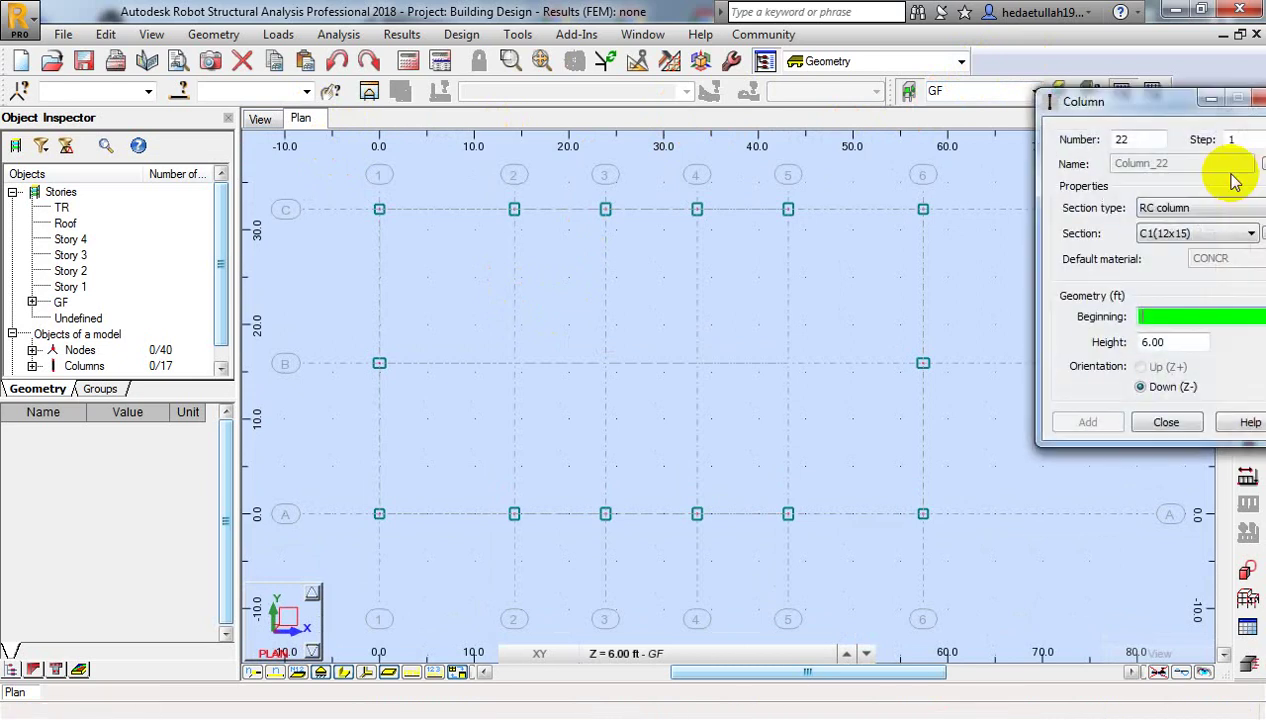
{"action": "left_click", "coordinate": [1180, 233]}
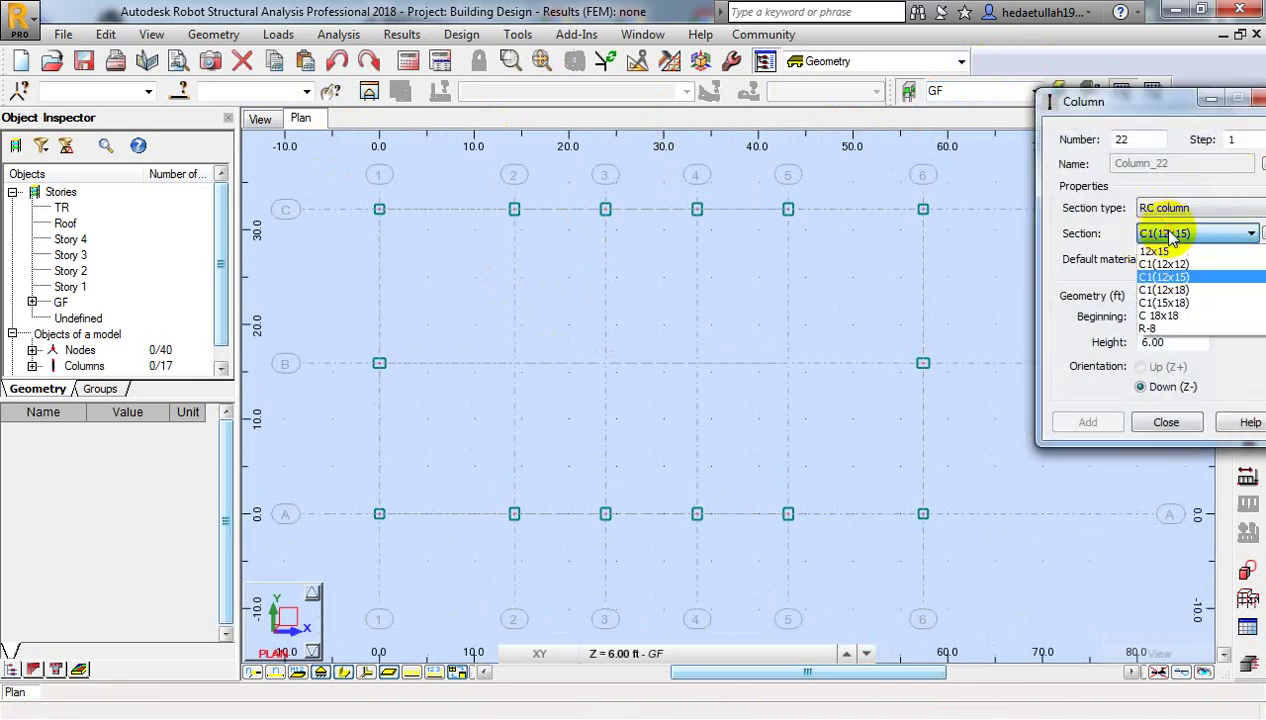
{"action": "left_click", "coordinate": [1167, 290]}
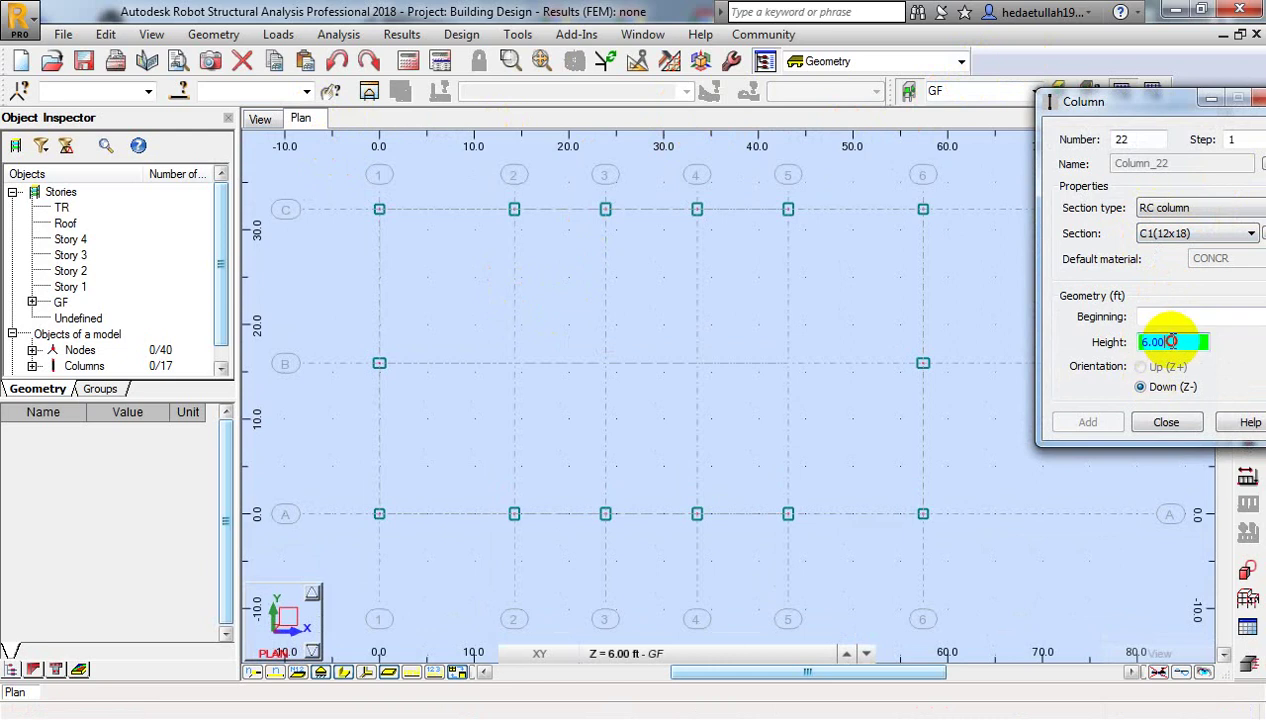
{"action": "left_click", "coordinate": [1156, 318]}
{"action": "middle_click_drag", "start_coordinate": [557, 356], "coordinate": [498, 313]}
{"action": "left_click", "coordinate": [498, 313]}
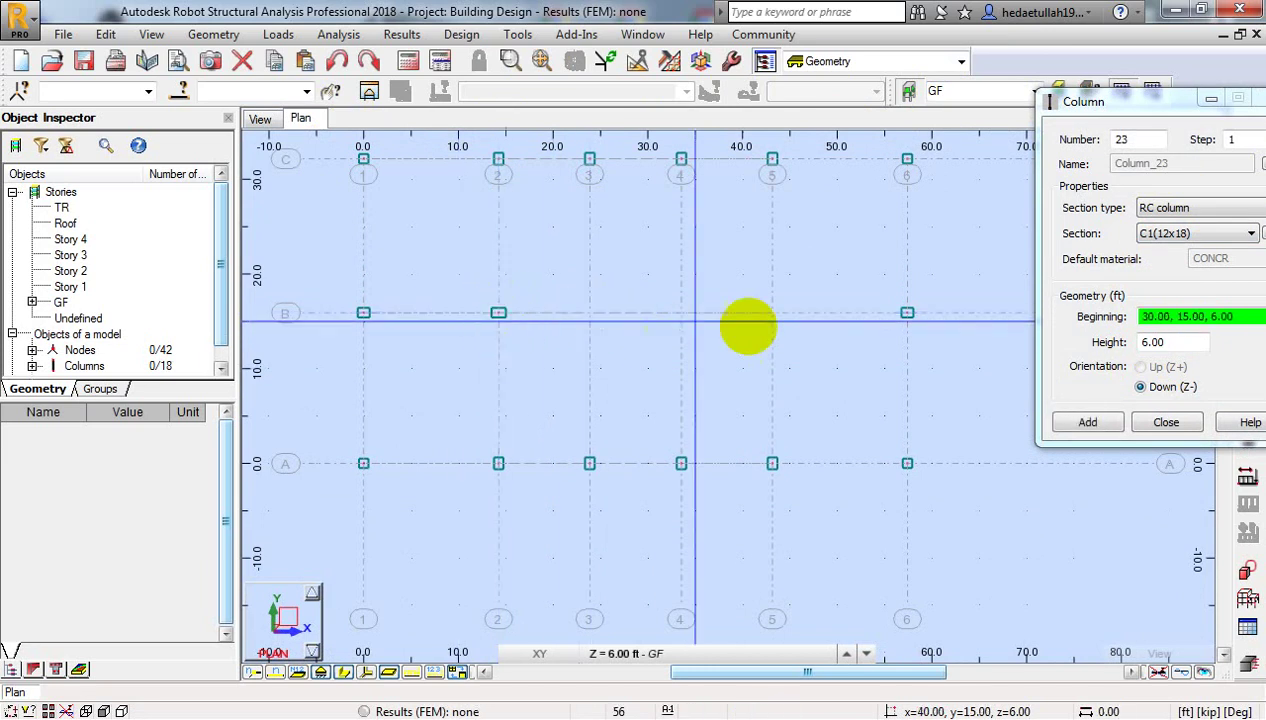
{"action": "left_click", "coordinate": [772, 313]}
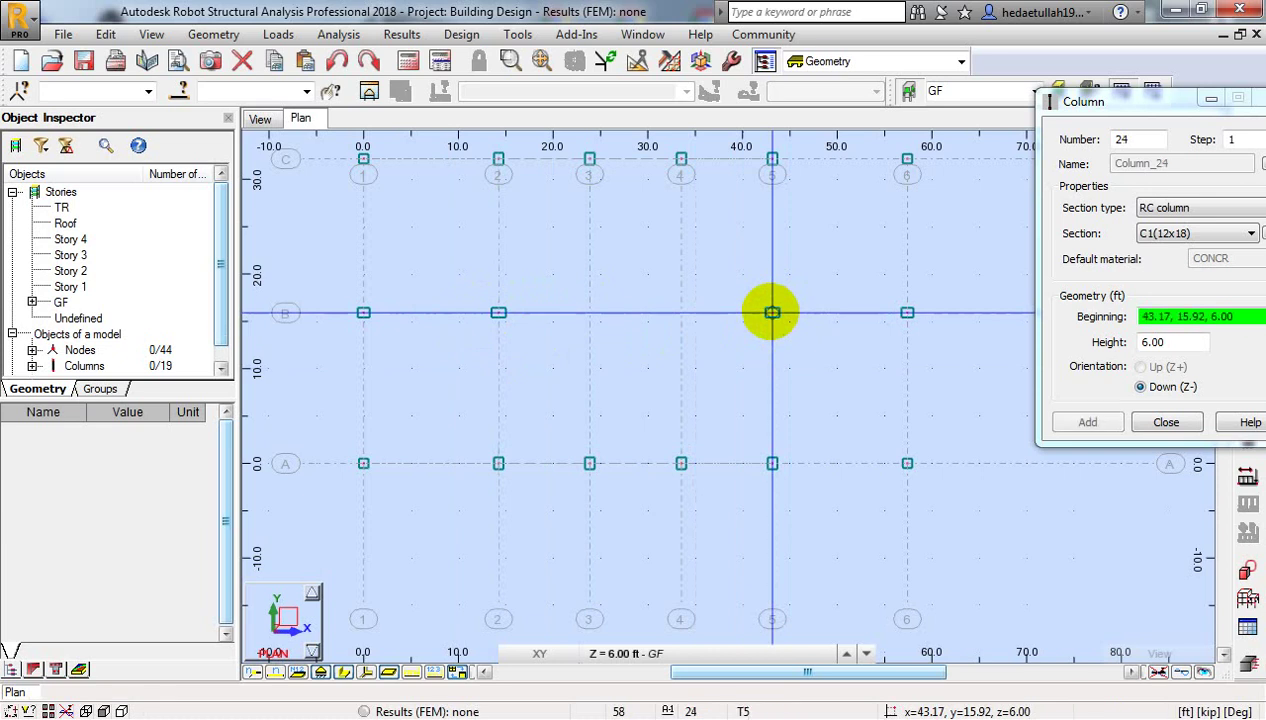
Step: Add an RC column with section C1(12x18) at grid intersection 3-B and end column placement
{"action": "left_click", "coordinate": [590, 313]}
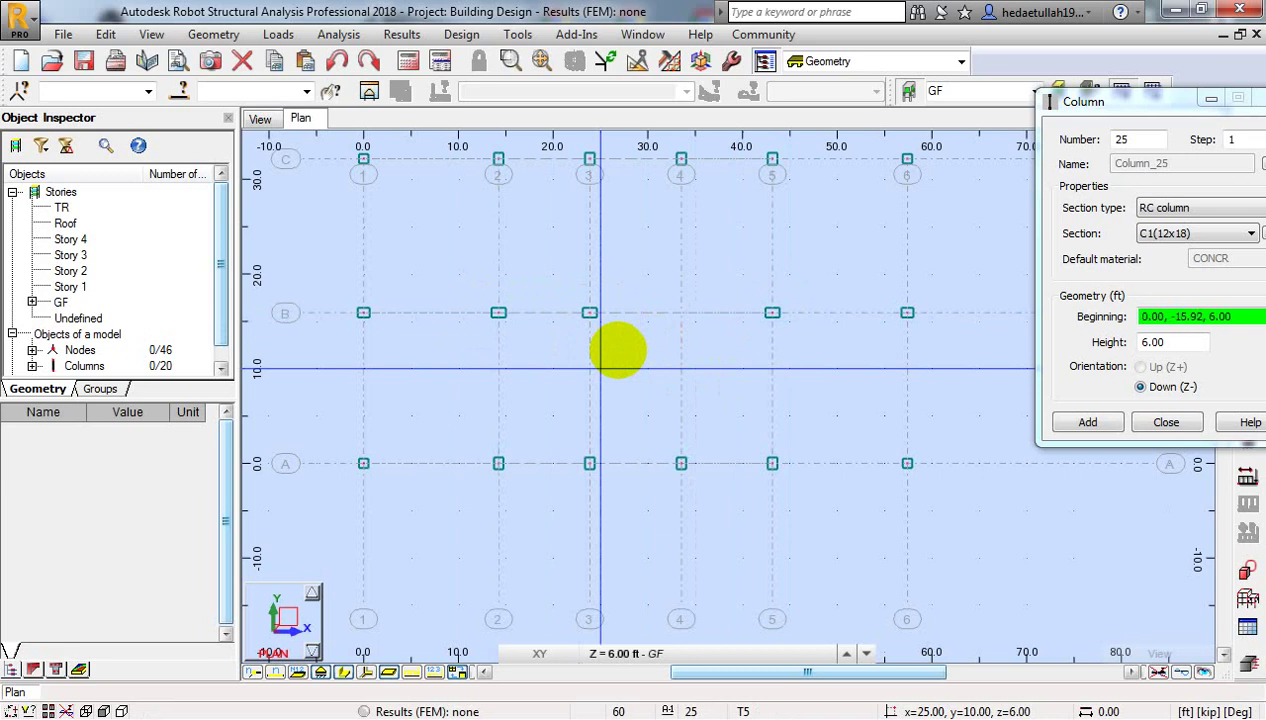
{"action": "left_click", "coordinate": [1166, 422]}
{"action": "middle_click_drag", "start_coordinate": [583, 311], "coordinate": [567, 313]}
{"action": "middle_click_drag", "start_coordinate": [621, 360], "coordinate": [650, 382]}
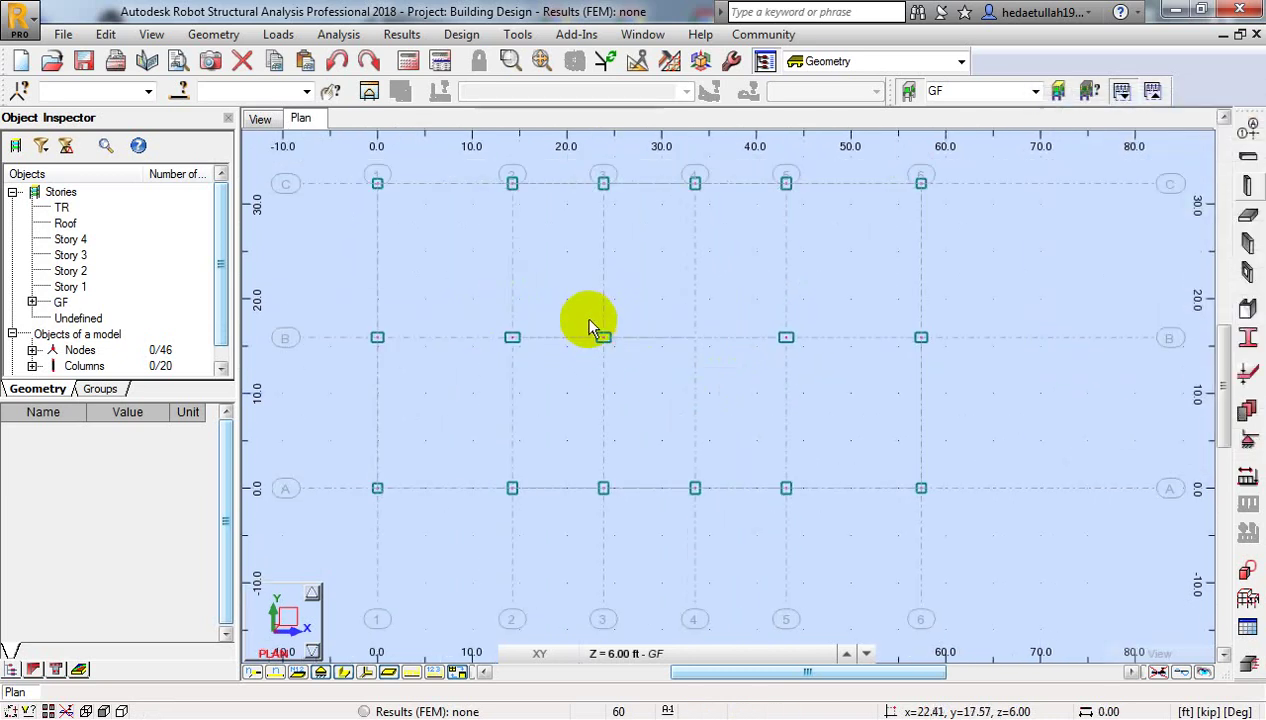
Step: Rotate the column at grid intersection 3-B by 90 degrees about its centre in the XY plane, then end the Rotation command
{"action": "left_click", "coordinate": [632, 375]}
{"action": "left_click_drag", "start_coordinate": [633, 378], "coordinate": [633, 377]}
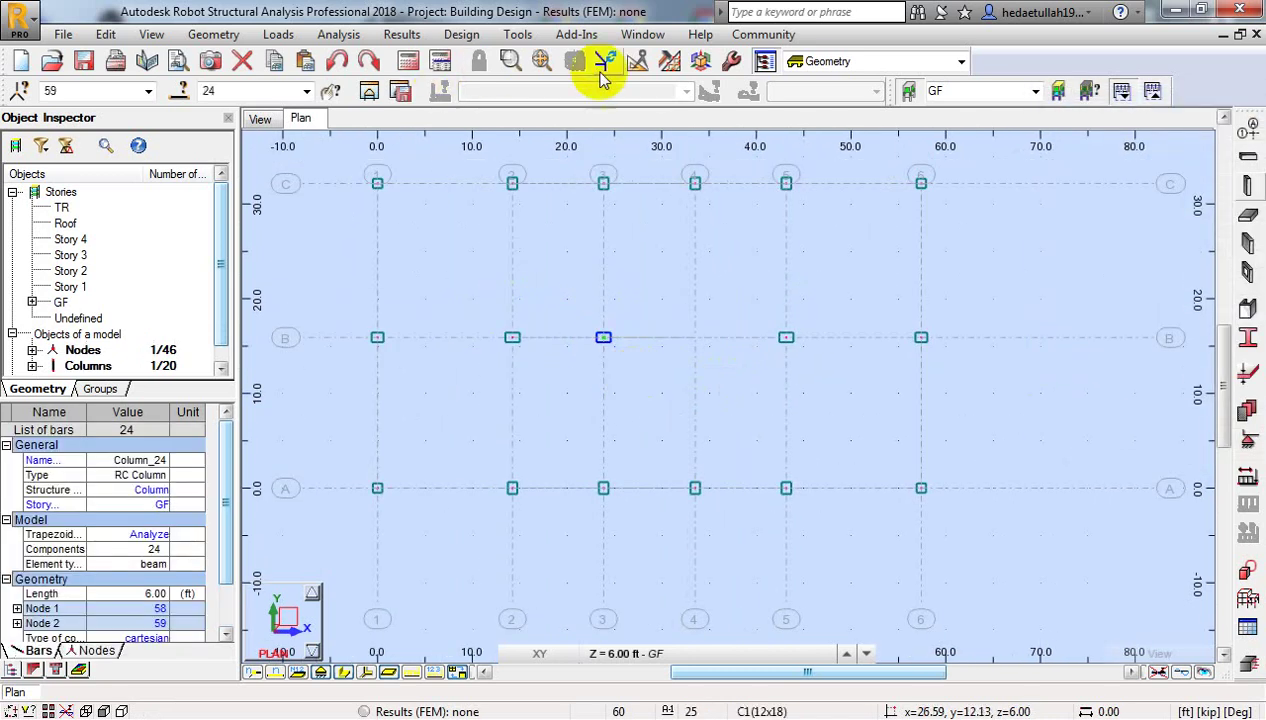
{"action": "left_click", "coordinate": [630, 66]}
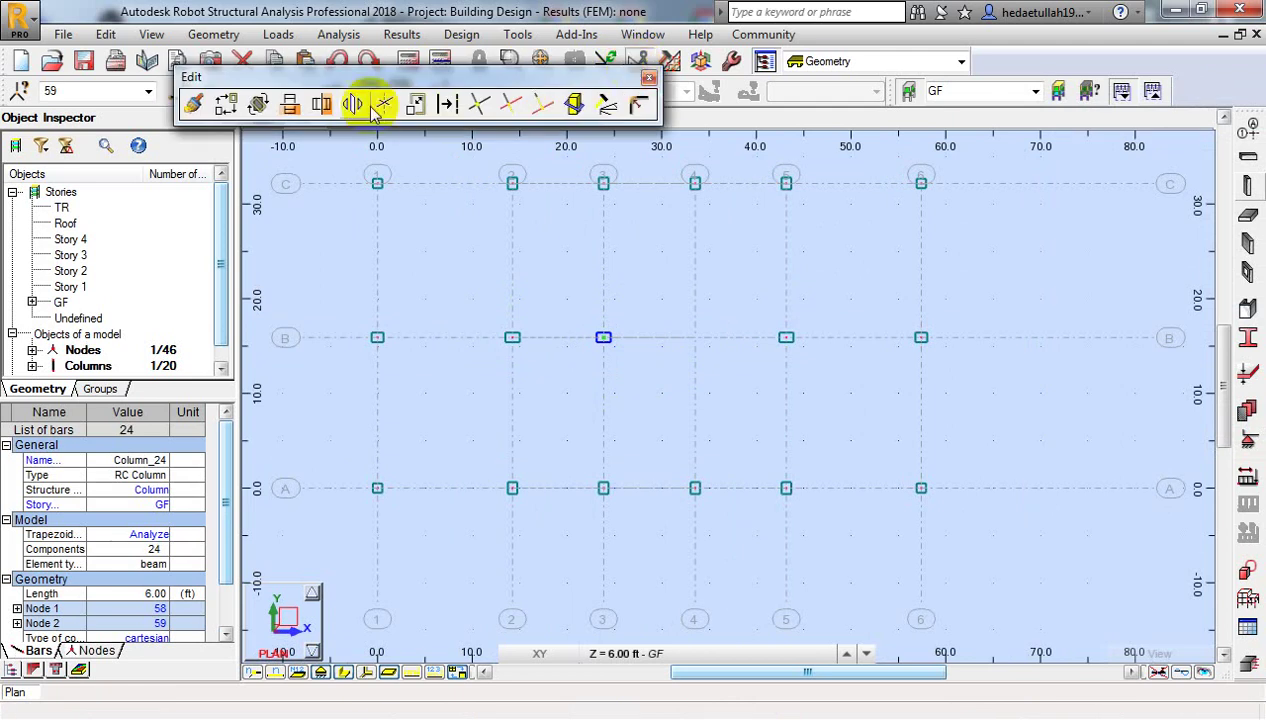
{"action": "left_click", "coordinate": [258, 106]}
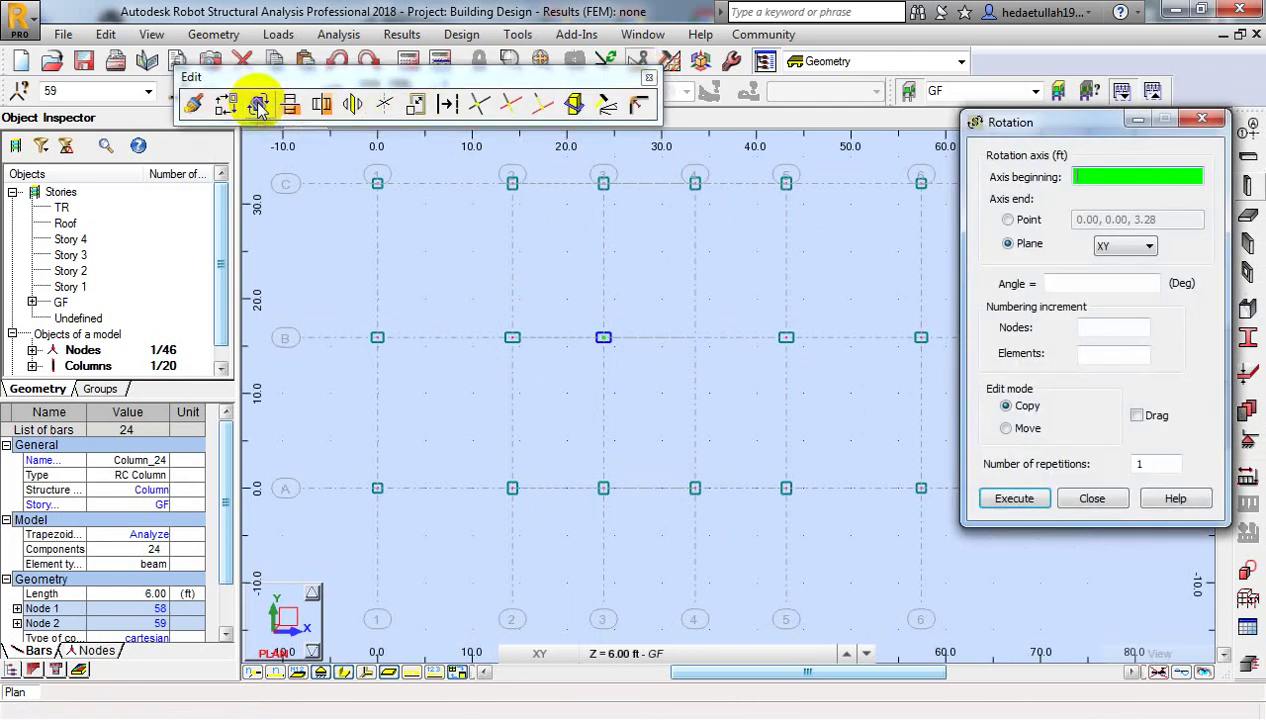
{"action": "left_click", "coordinate": [848, 298]}
{"action": "left_click", "coordinate": [605, 339]}
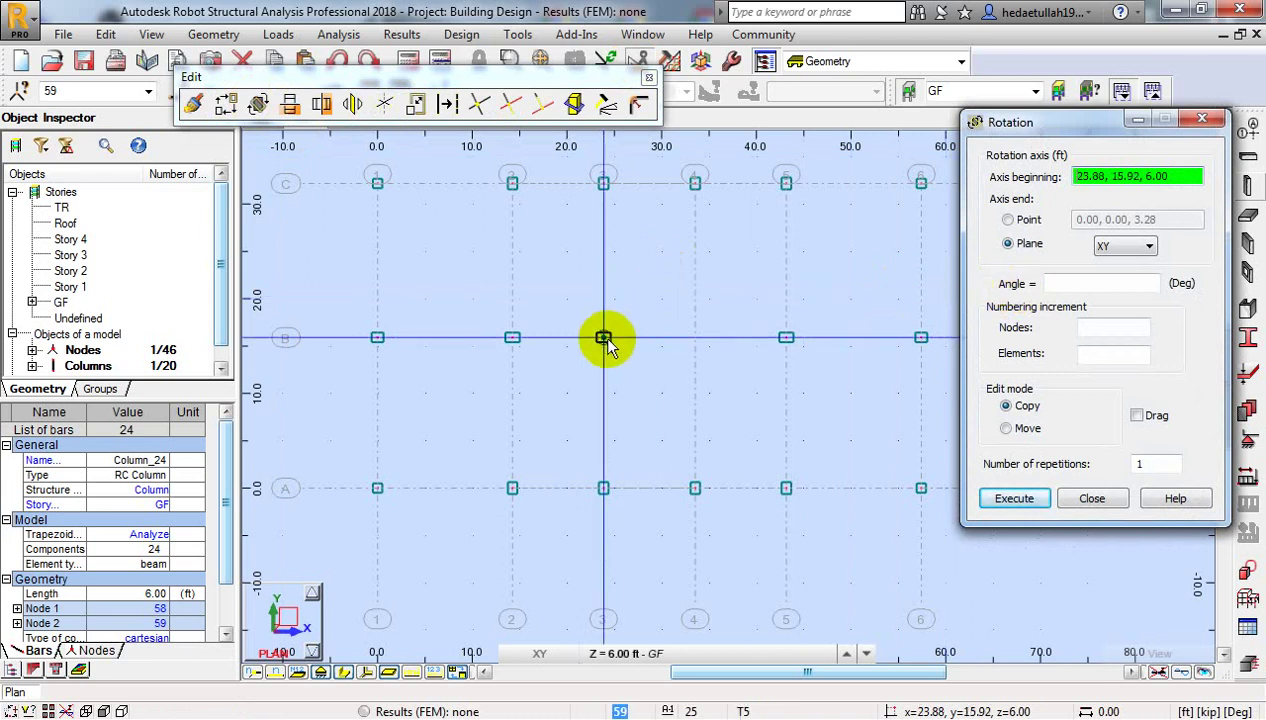
{"action": "scroll", "coordinate": [607, 342], "scroll_direction": "up", "scroll_amount": 5}
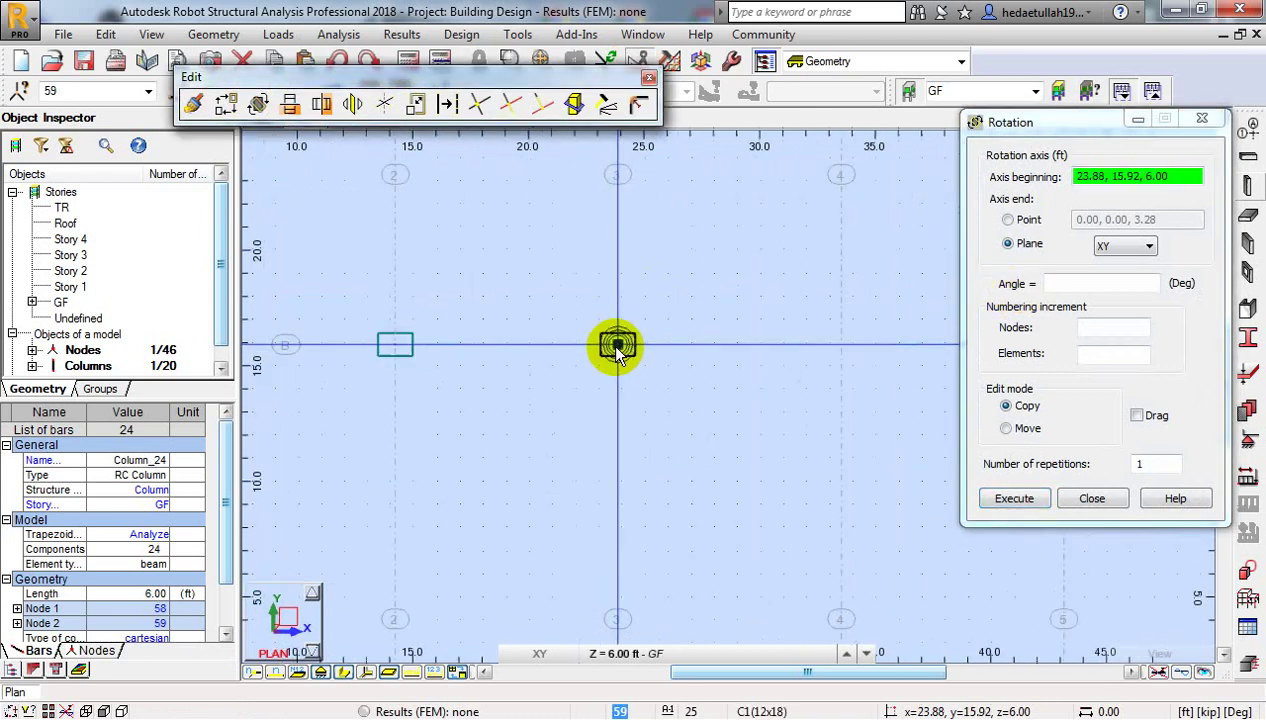
{"action": "left_click", "coordinate": [620, 340]}
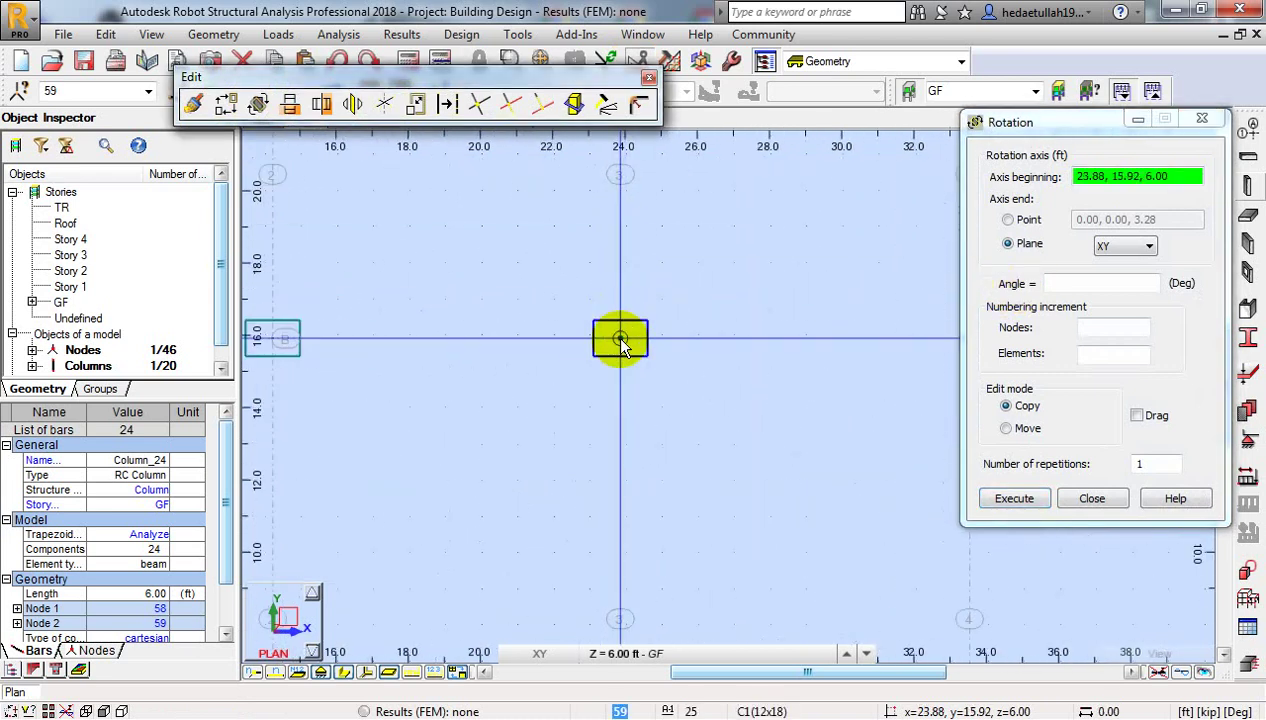
{"action": "left_click", "coordinate": [620, 341]}
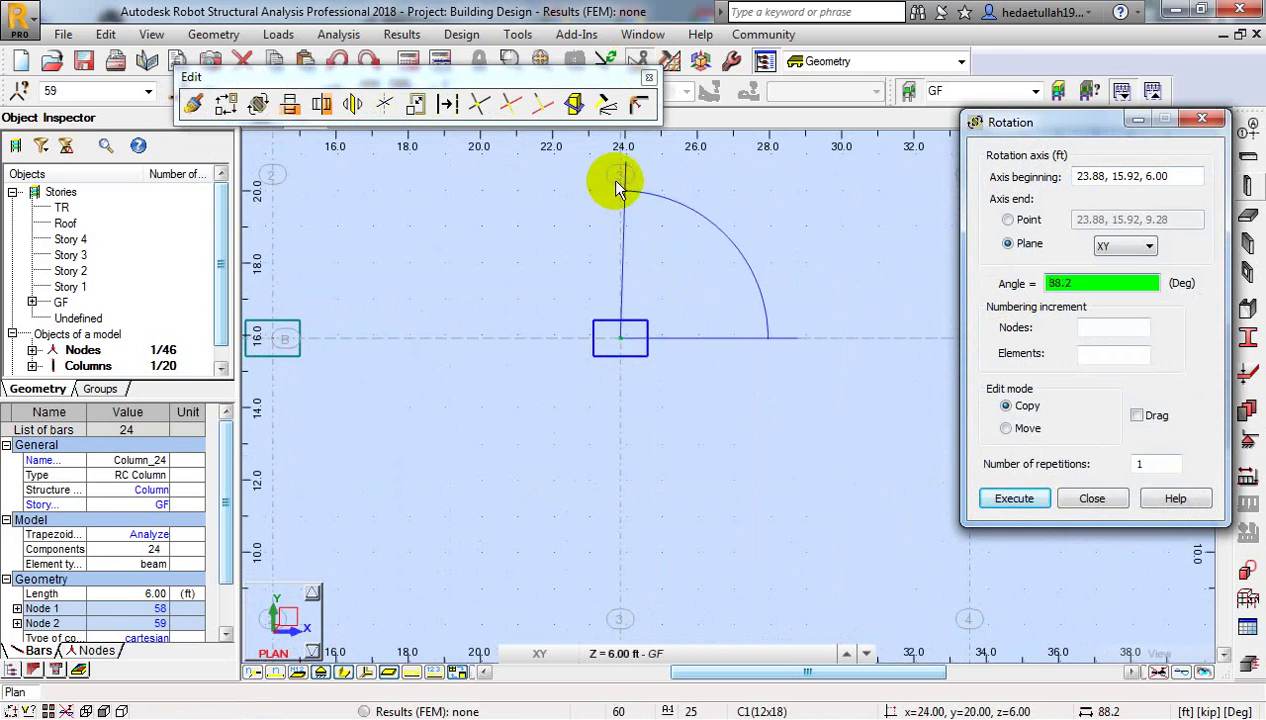
{"action": "double_click", "coordinate": [1066, 283]}
{"action": "left_click_drag", "start_coordinate": [1084, 284], "coordinate": [988, 284]}
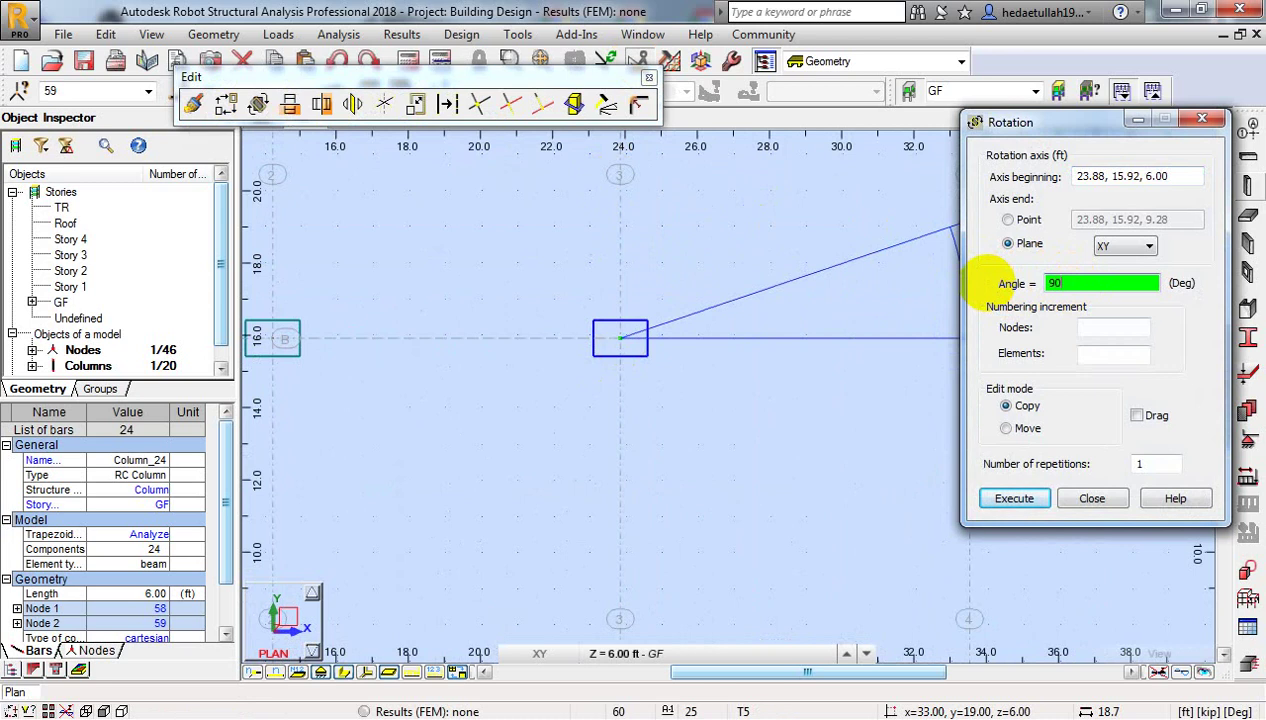
{"action": "left_click", "coordinate": [988, 285]}
{"action": "scroll", "coordinate": [627, 350], "scroll_direction": "down", "scroll_amount": 4}
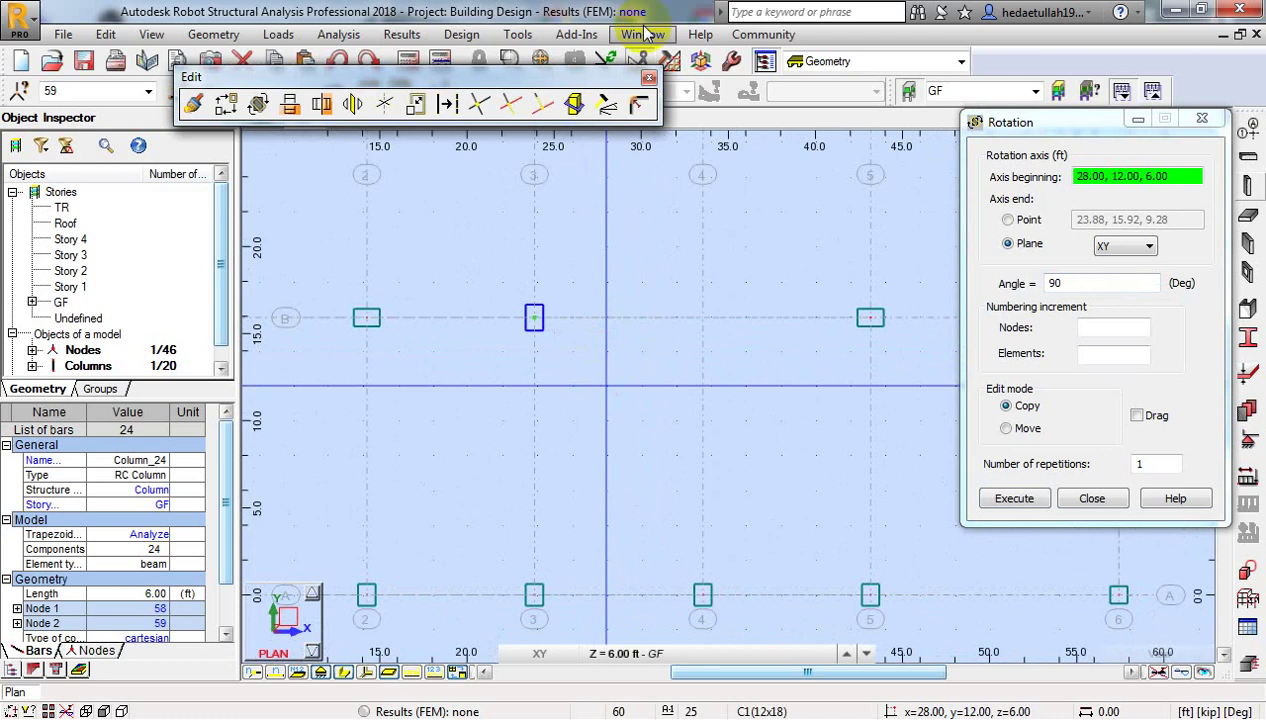
{"action": "left_click", "coordinate": [1202, 118]}
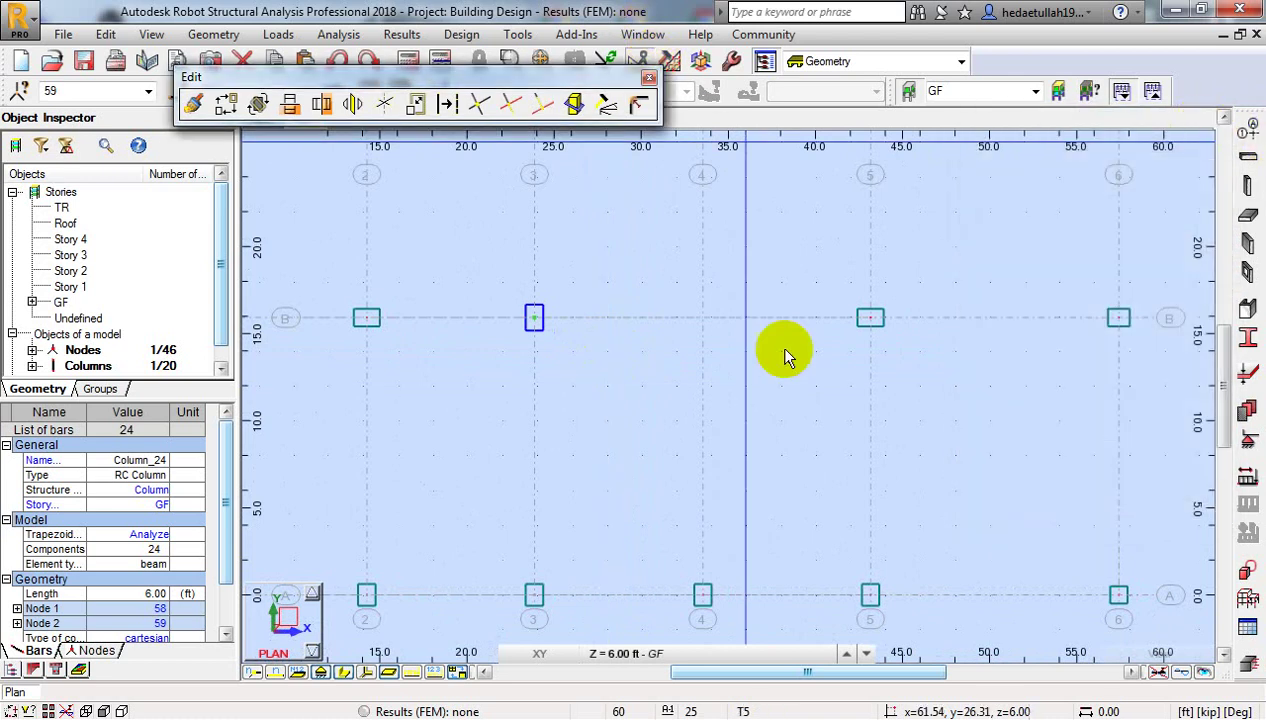
Step: Copy the rotated column at 3-B by 9.67 ft along X to grid intersection 4-B with Translation, then end the command
{"action": "left_click_drag", "start_coordinate": [506, 280], "coordinate": [593, 362]}
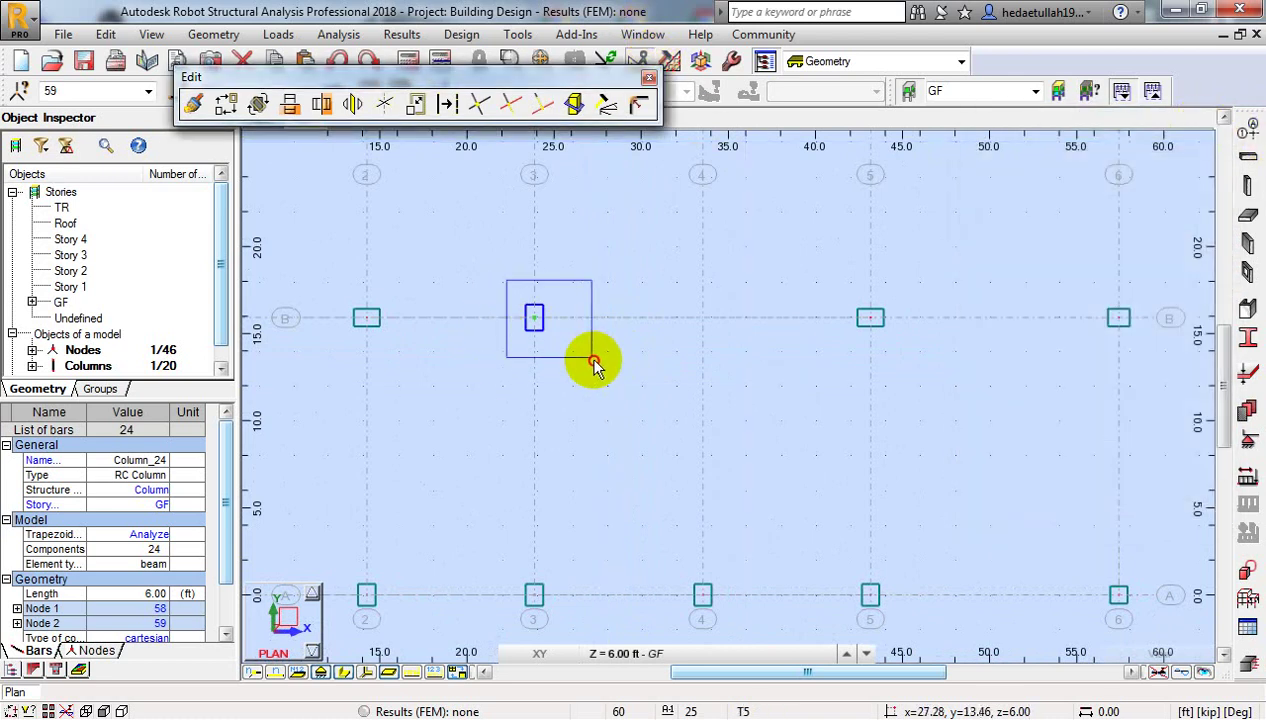
{"action": "left_click", "coordinate": [227, 112]}
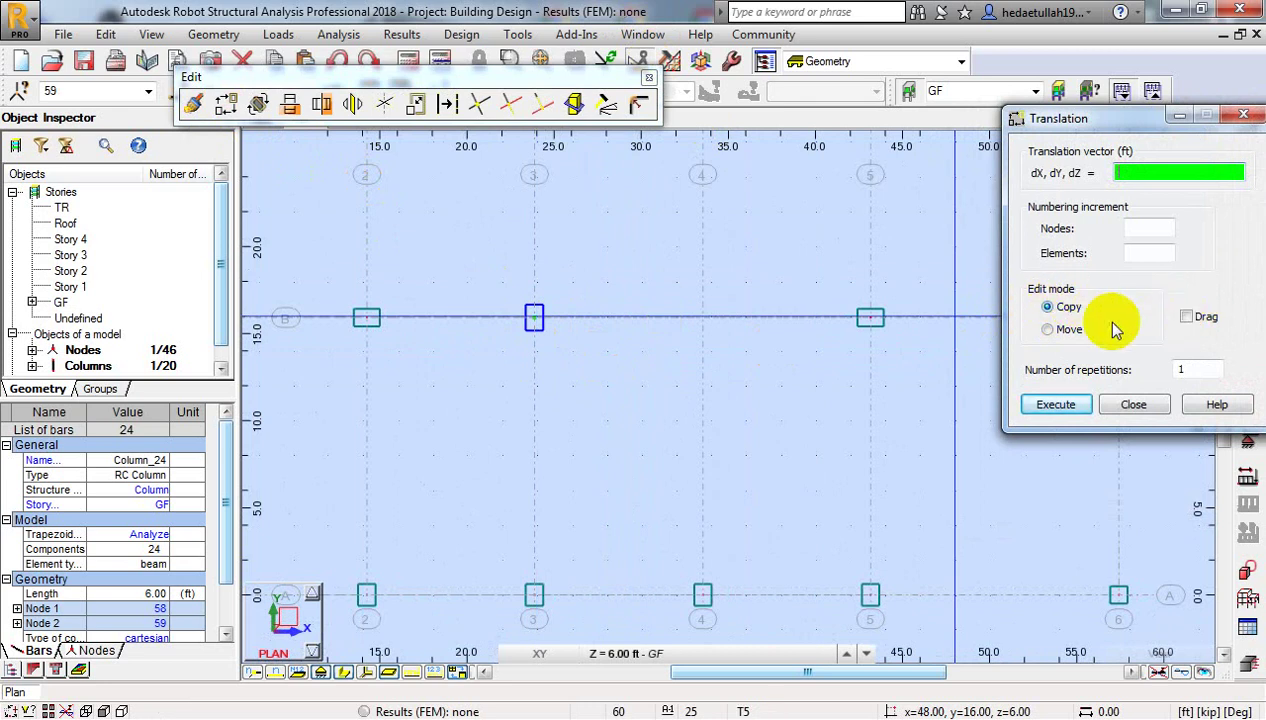
{"action": "left_click", "coordinate": [537, 322]}
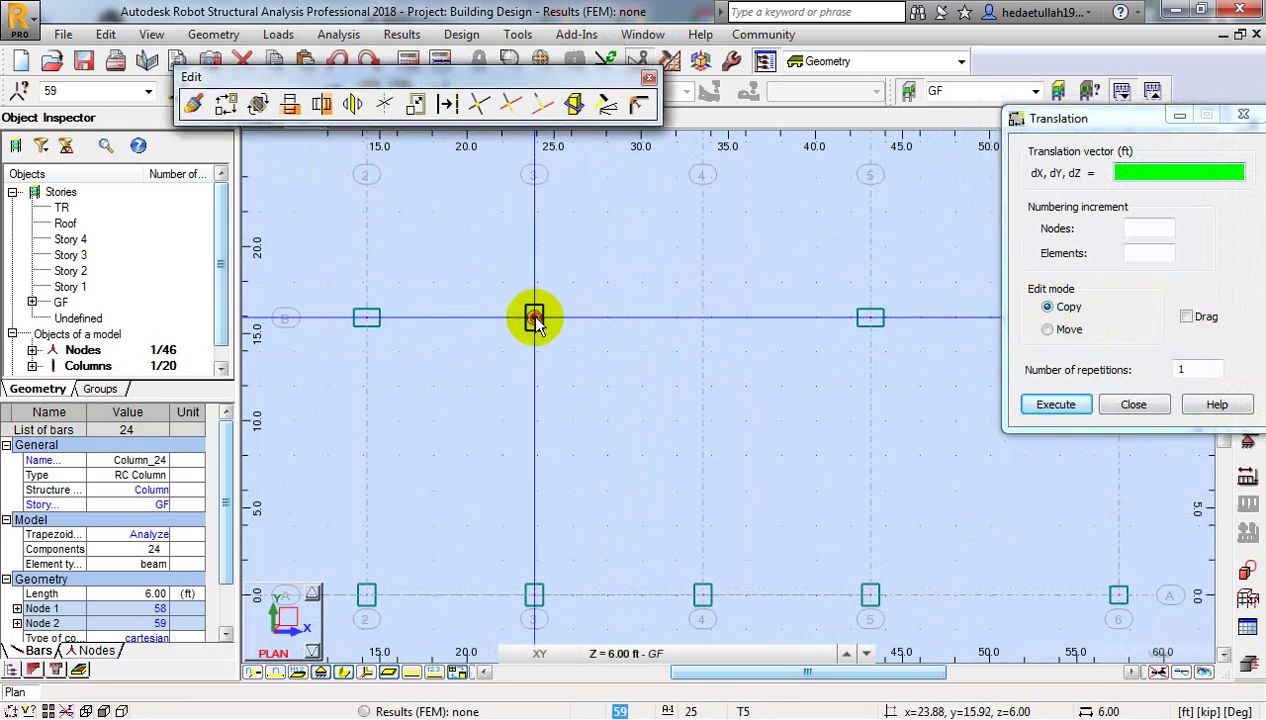
{"action": "left_click", "coordinate": [700, 320]}
{"action": "scroll", "coordinate": [632, 316], "scroll_direction": "down", "scroll_amount": 3}
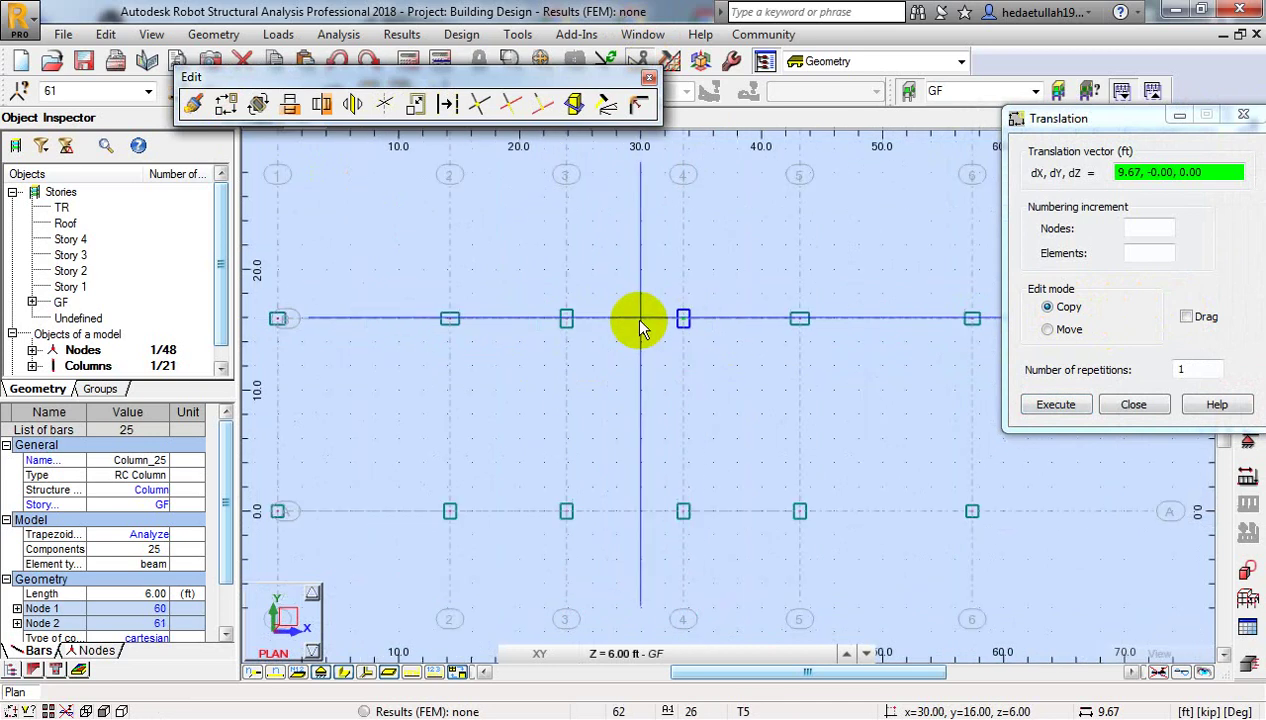
{"action": "middle_click_drag", "start_coordinate": [632, 350], "coordinate": [622, 347]}
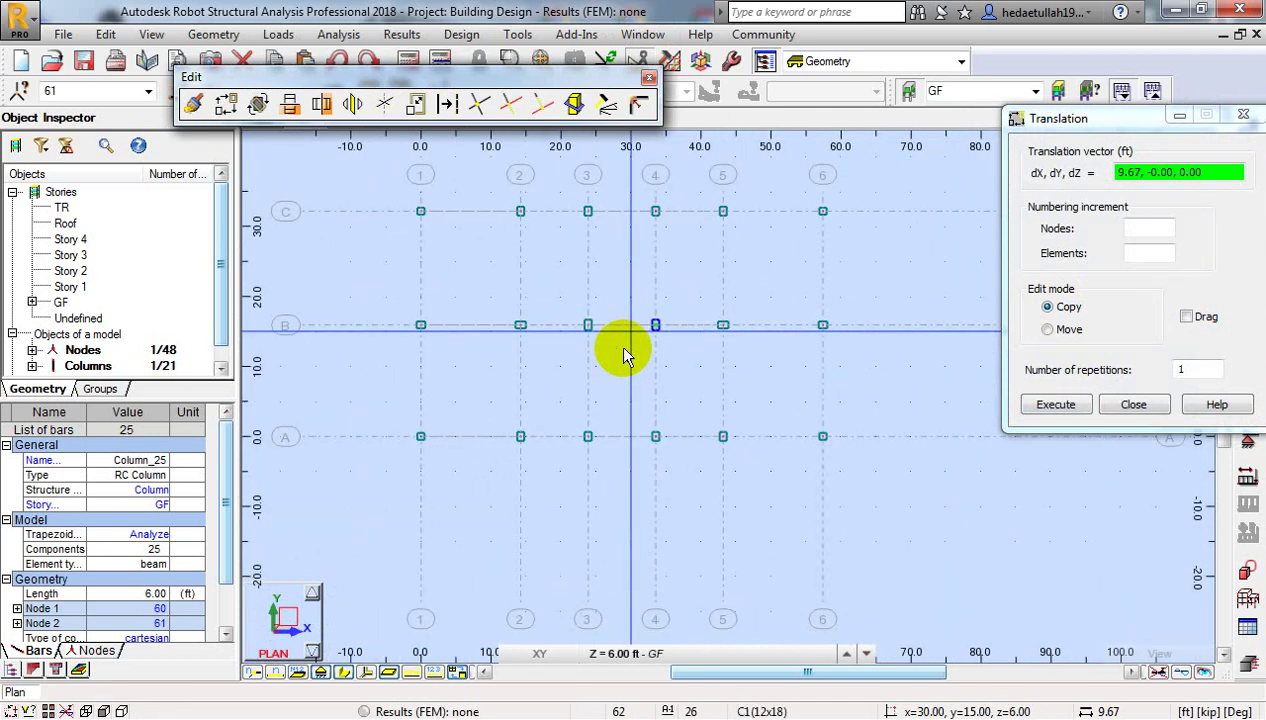
{"action": "left_click", "coordinate": [1243, 116]}
{"action": "left_click", "coordinate": [649, 78]}
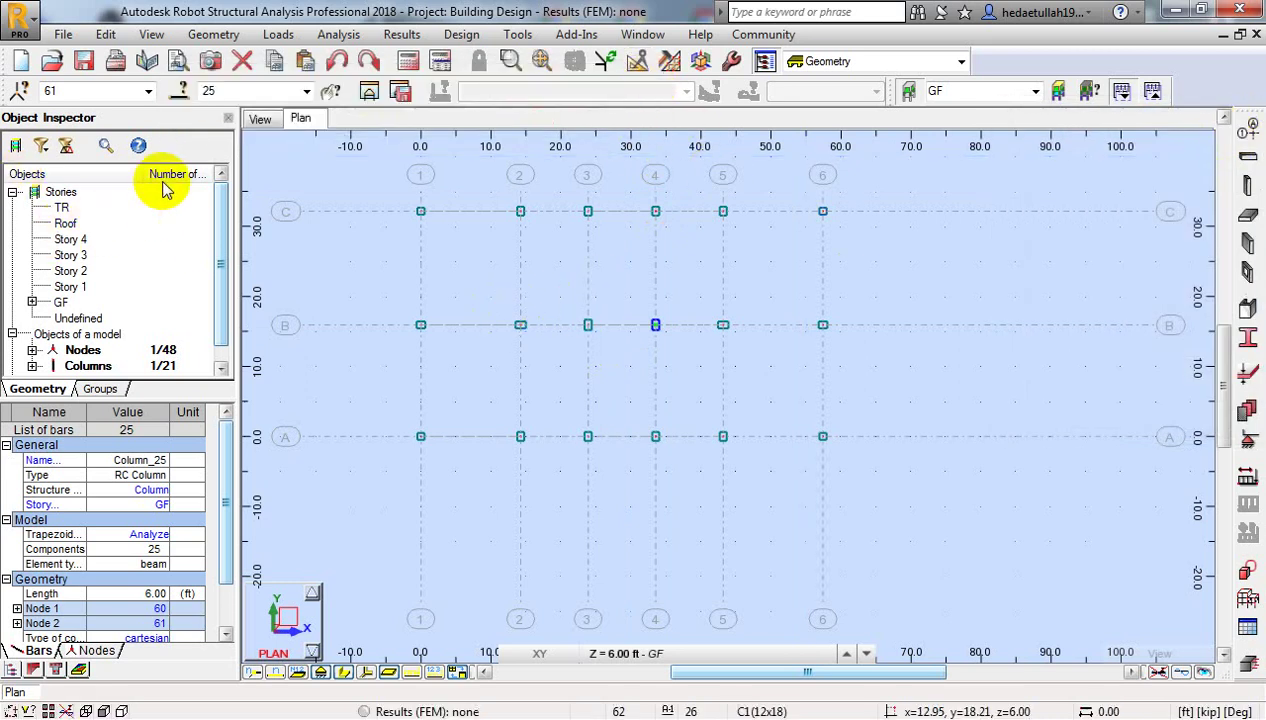
Step: Examine the arrangement of all ground-floor columns in the 3D view, then return to the plan view
{"action": "left_click", "coordinate": [260, 121]}
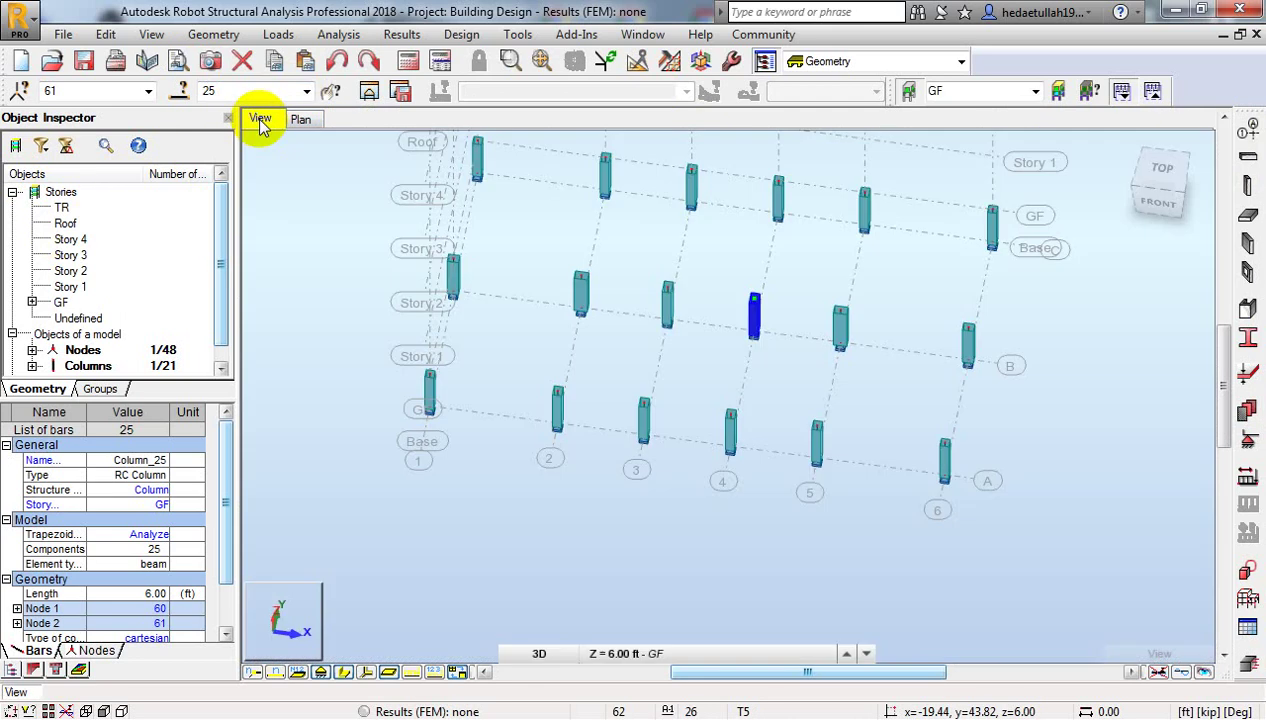
{"action": "middle_click_drag", "start_coordinate": [593, 333], "coordinate": [567, 420], "text": "shift"}
{"action": "left_click", "coordinate": [567, 420]}
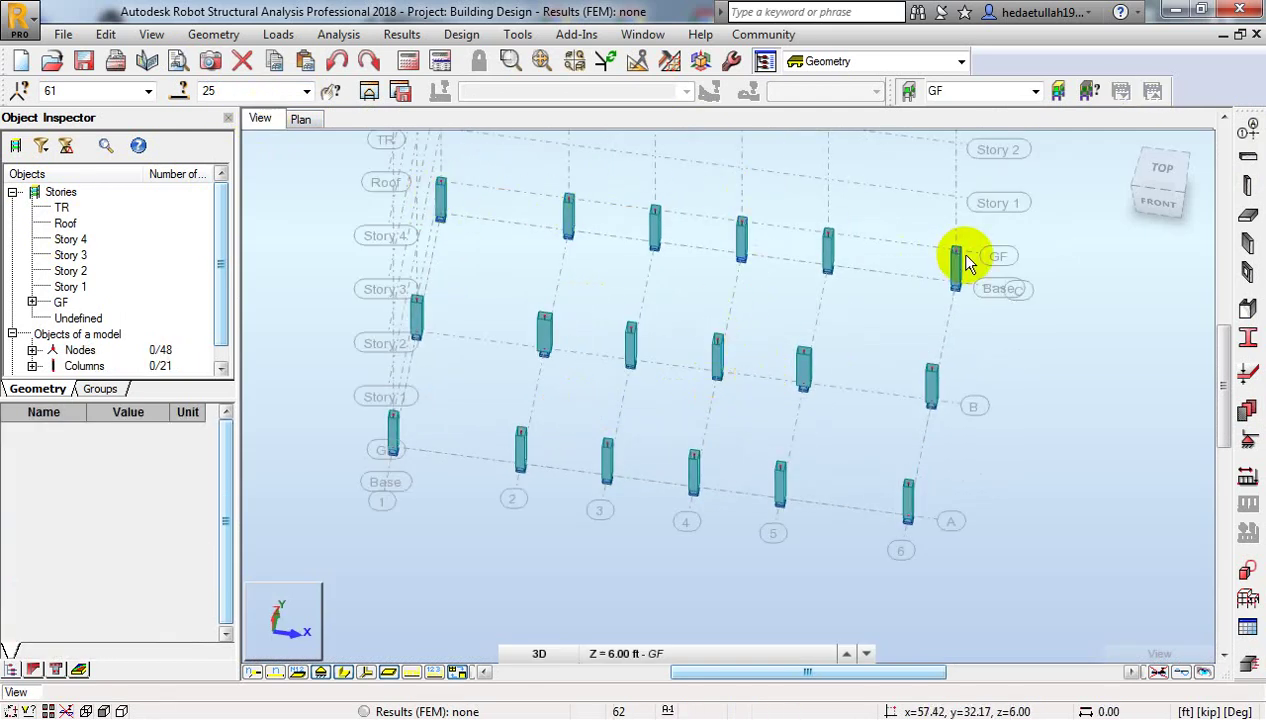
{"action": "middle_click_drag", "start_coordinate": [949, 325], "coordinate": [829, 277], "text": "shift"}
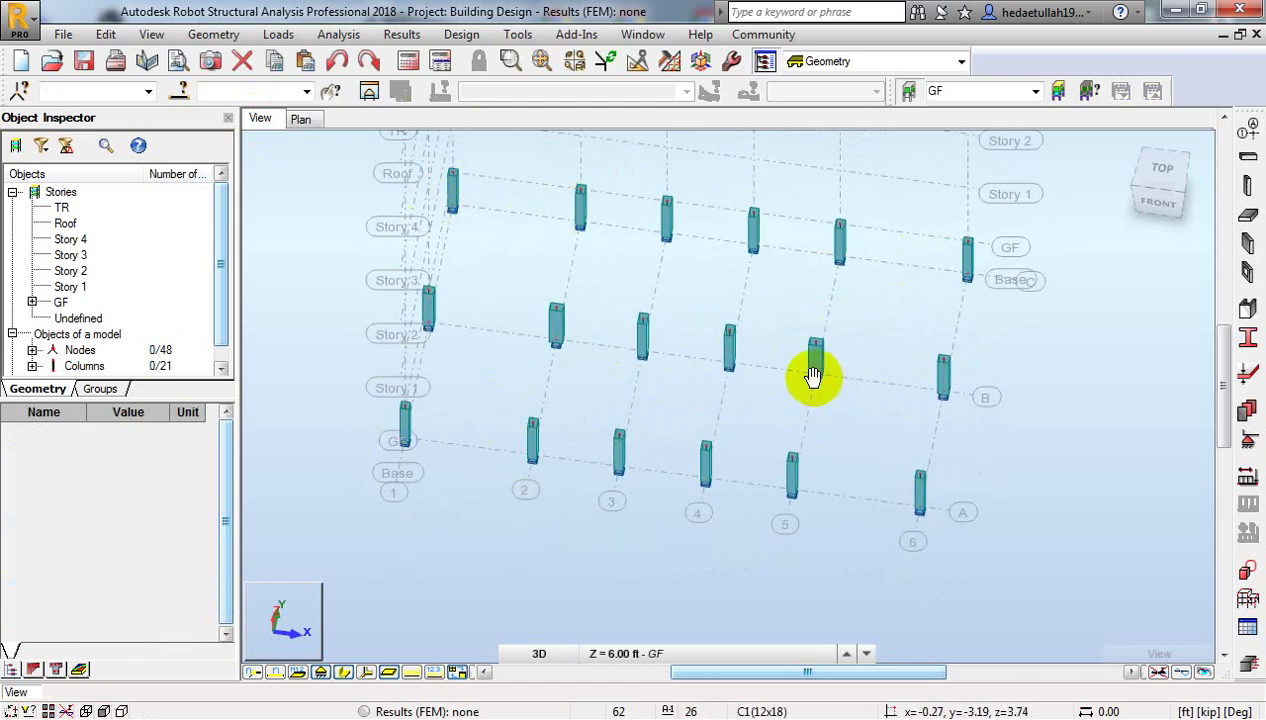
{"action": "middle_click_drag", "start_coordinate": [814, 376], "coordinate": [813, 398]}
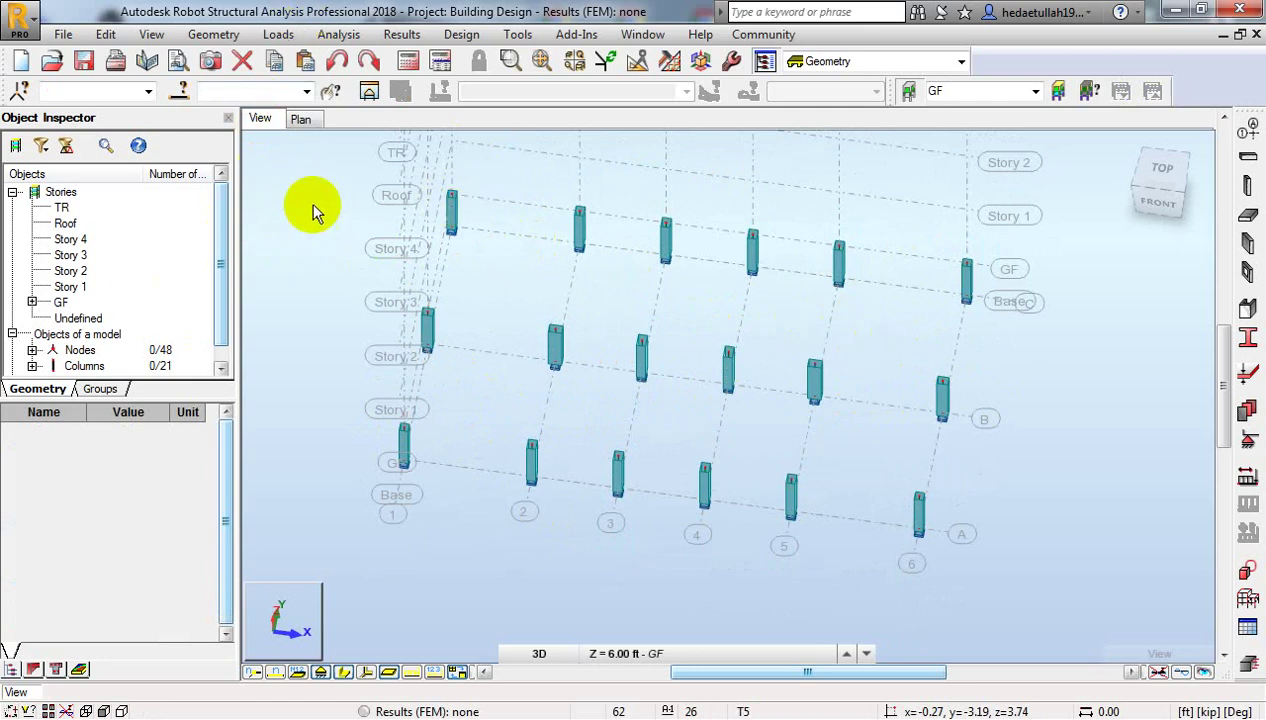
{"action": "left_click", "coordinate": [298, 119]}
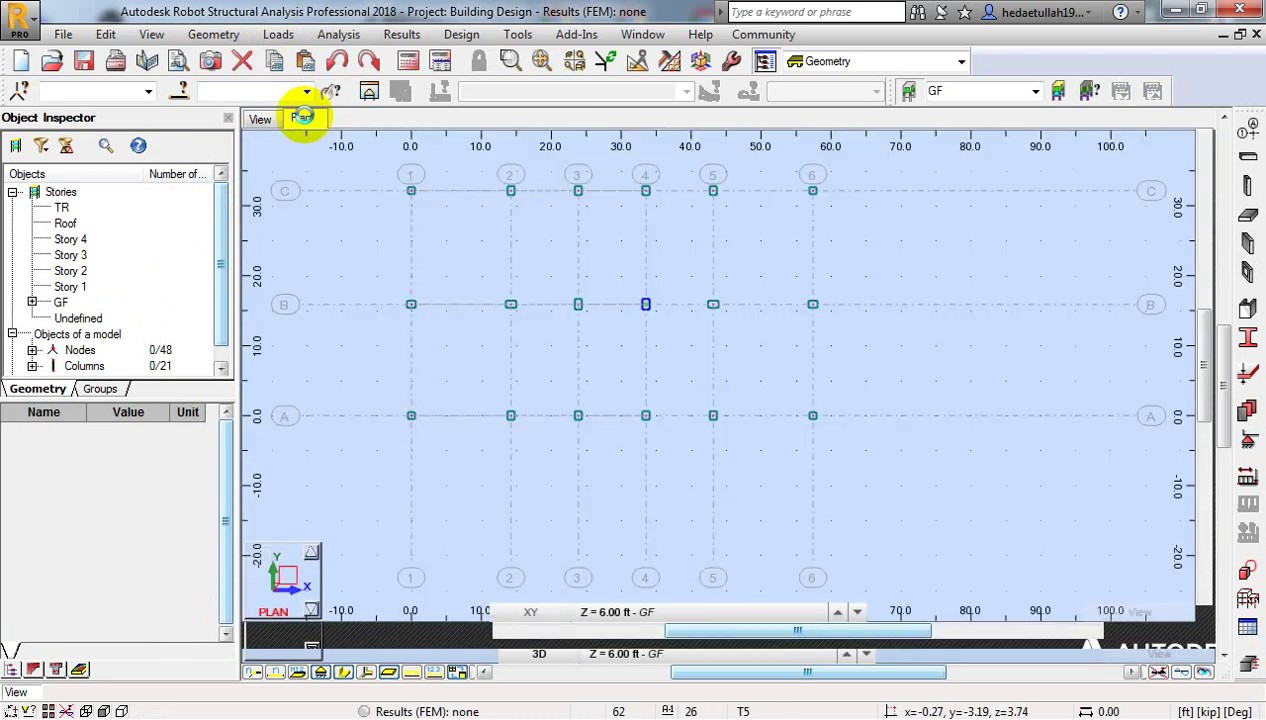
{"action": "scroll", "coordinate": [445, 362], "scroll_direction": "up", "scroll_amount": 3}
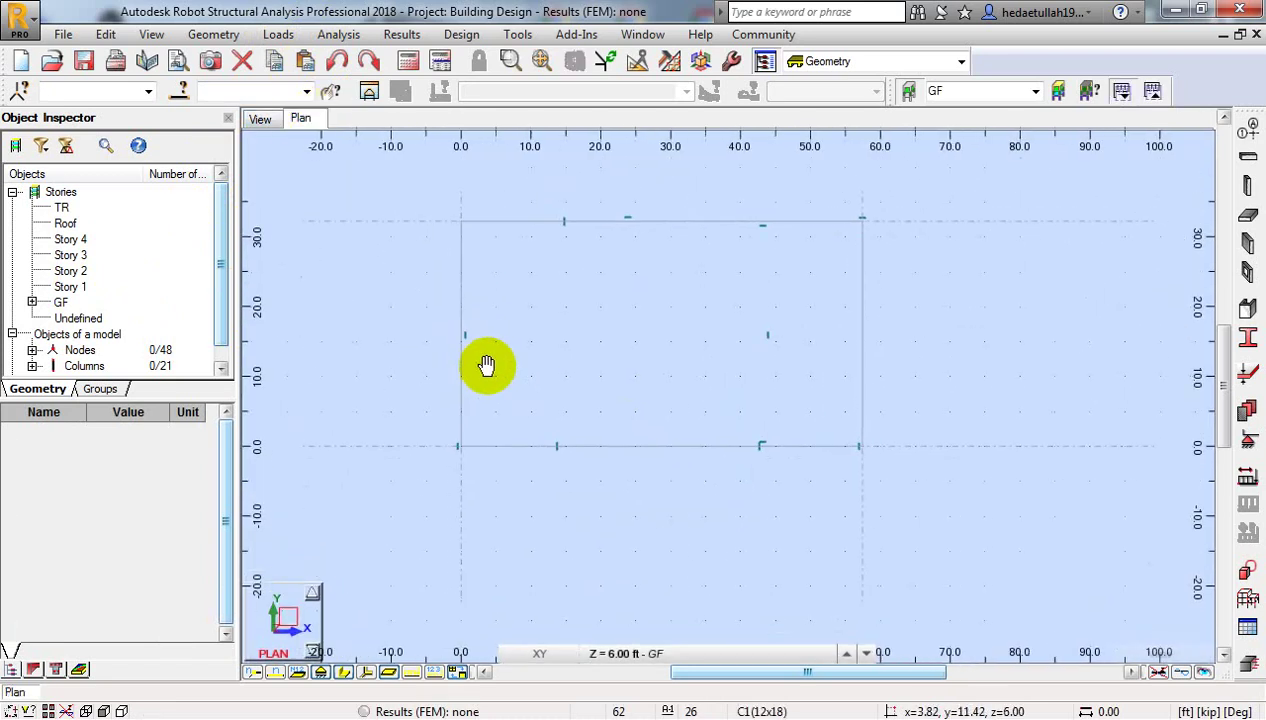
{"action": "scroll", "coordinate": [528, 290], "scroll_direction": "up", "scroll_amount": 2}
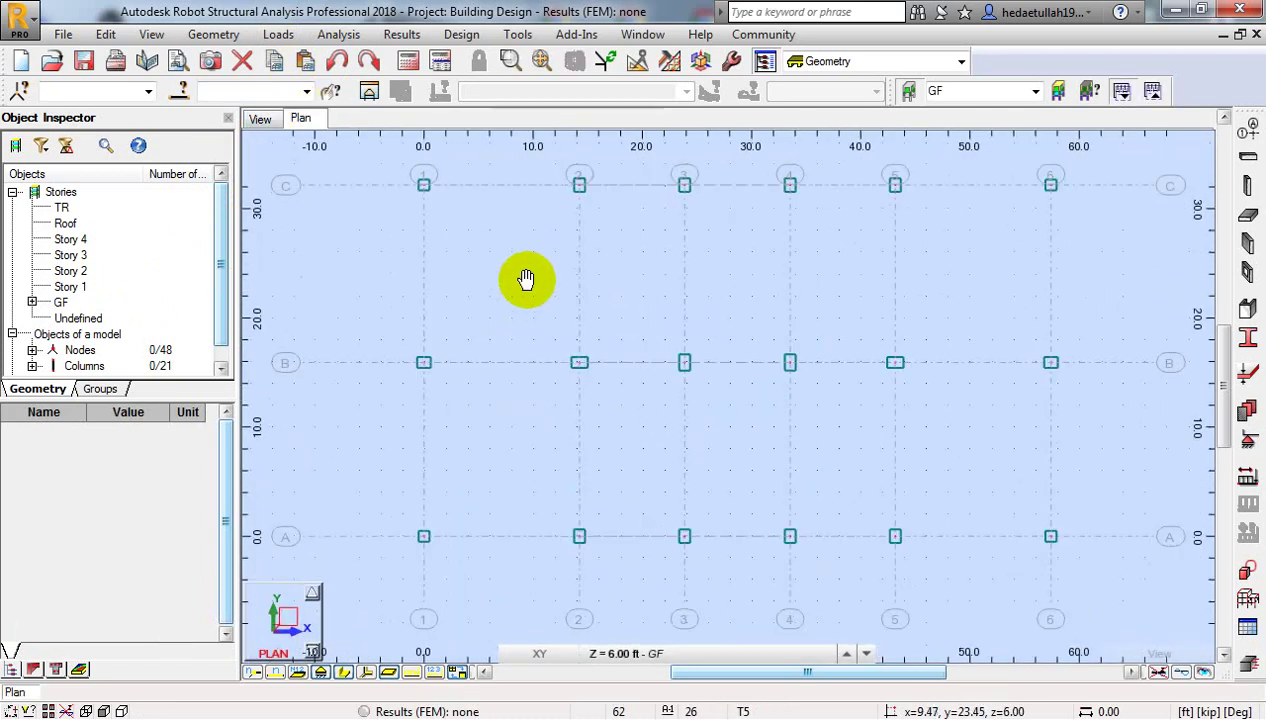
Step: Set up beam placement with section type RC beam, section GB (12x15) and the Drag option enabled
{"action": "left_click", "coordinate": [1248, 155]}
{"action": "left_click_drag", "start_coordinate": [1237, 140], "coordinate": [1008, 146]}
{"action": "left_click", "coordinate": [1048, 238]}
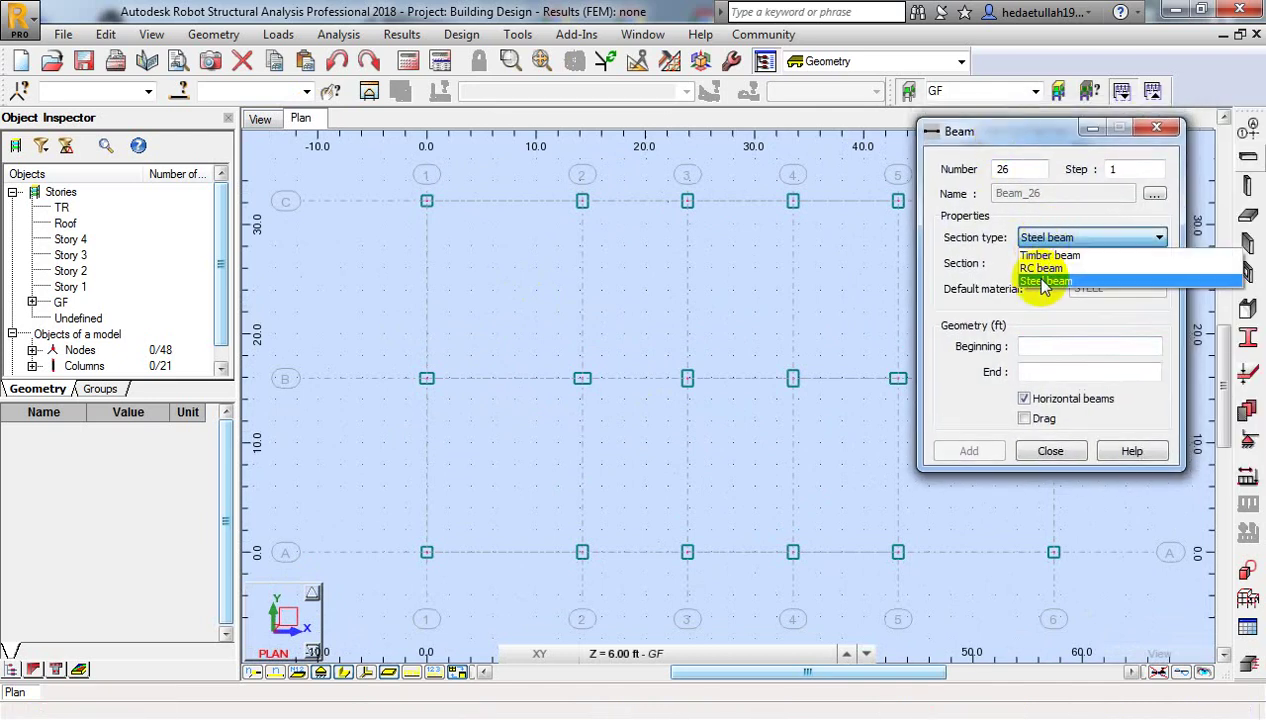
{"action": "left_click", "coordinate": [1040, 268]}
{"action": "left_click", "coordinate": [1052, 266]}
{"action": "left_click", "coordinate": [1052, 322]}
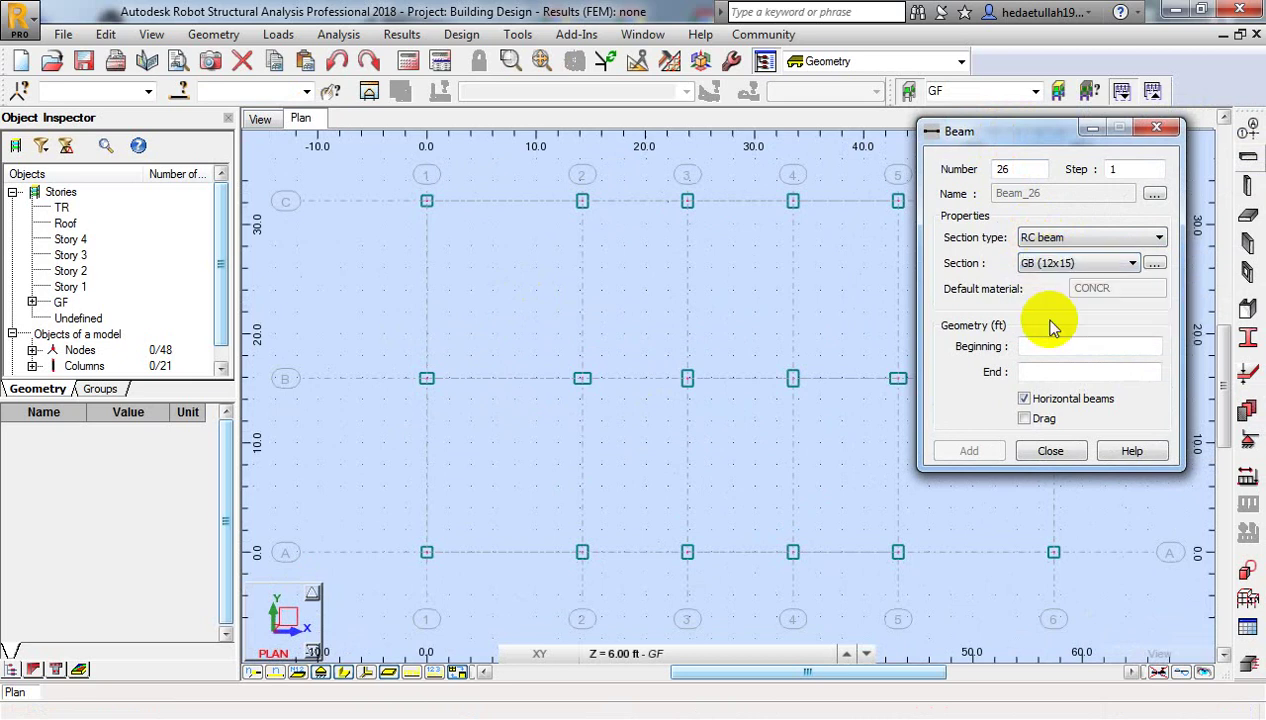
{"action": "left_click_drag", "start_coordinate": [1003, 133], "coordinate": [1022, 112]}
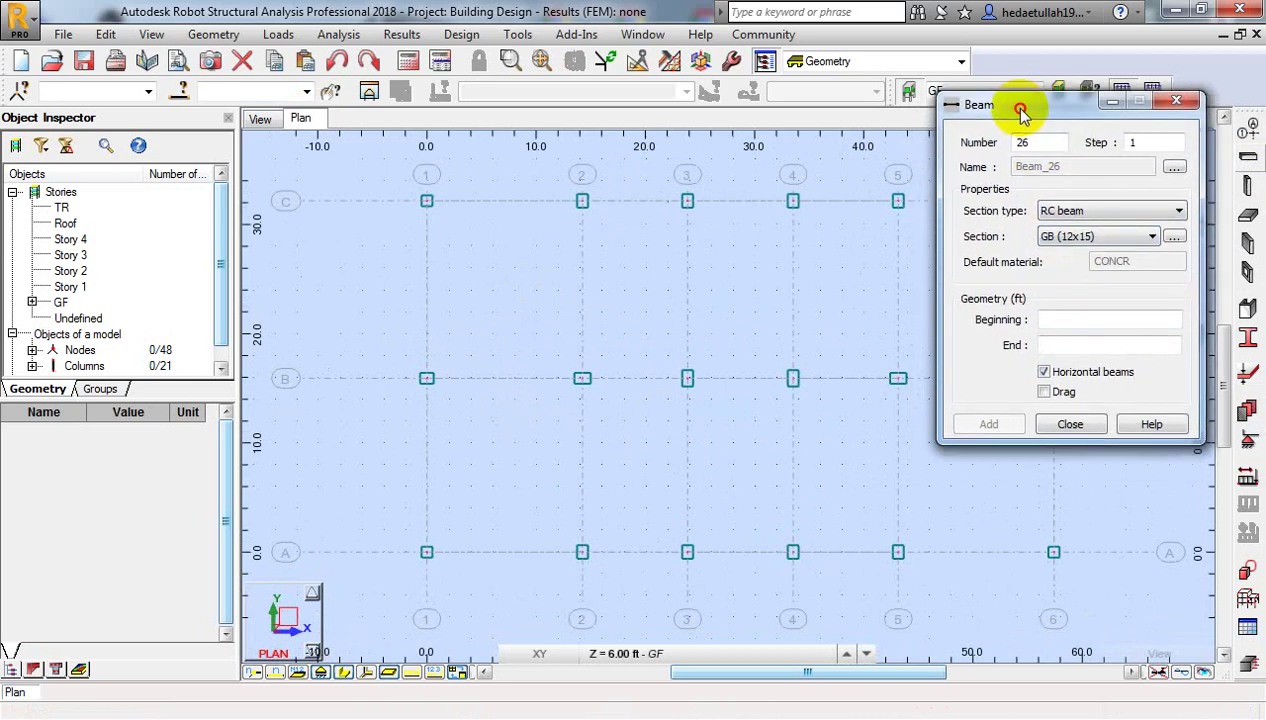
{"action": "left_click", "coordinate": [1043, 396]}
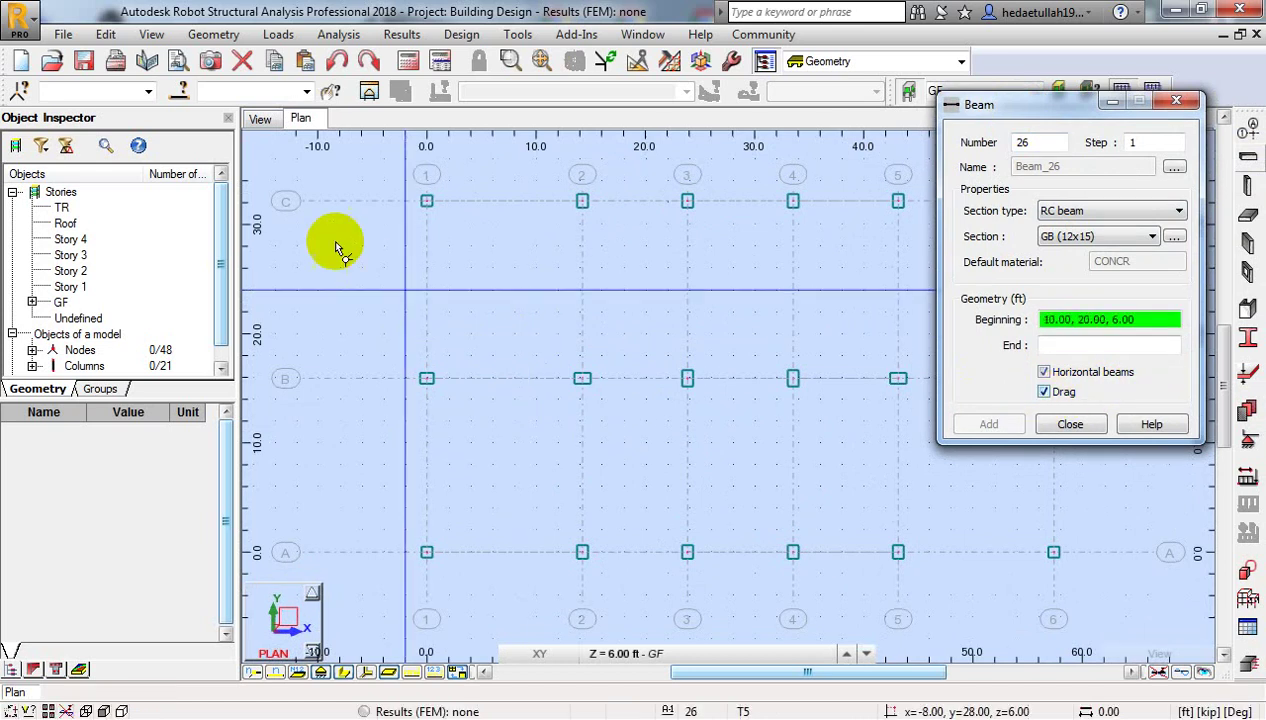
Step: Draw GB (12x15) beams column to column along grid line C, from grid 1 through grid 6
{"action": "middle_click_drag", "start_coordinate": [659, 333], "coordinate": [595, 338]}
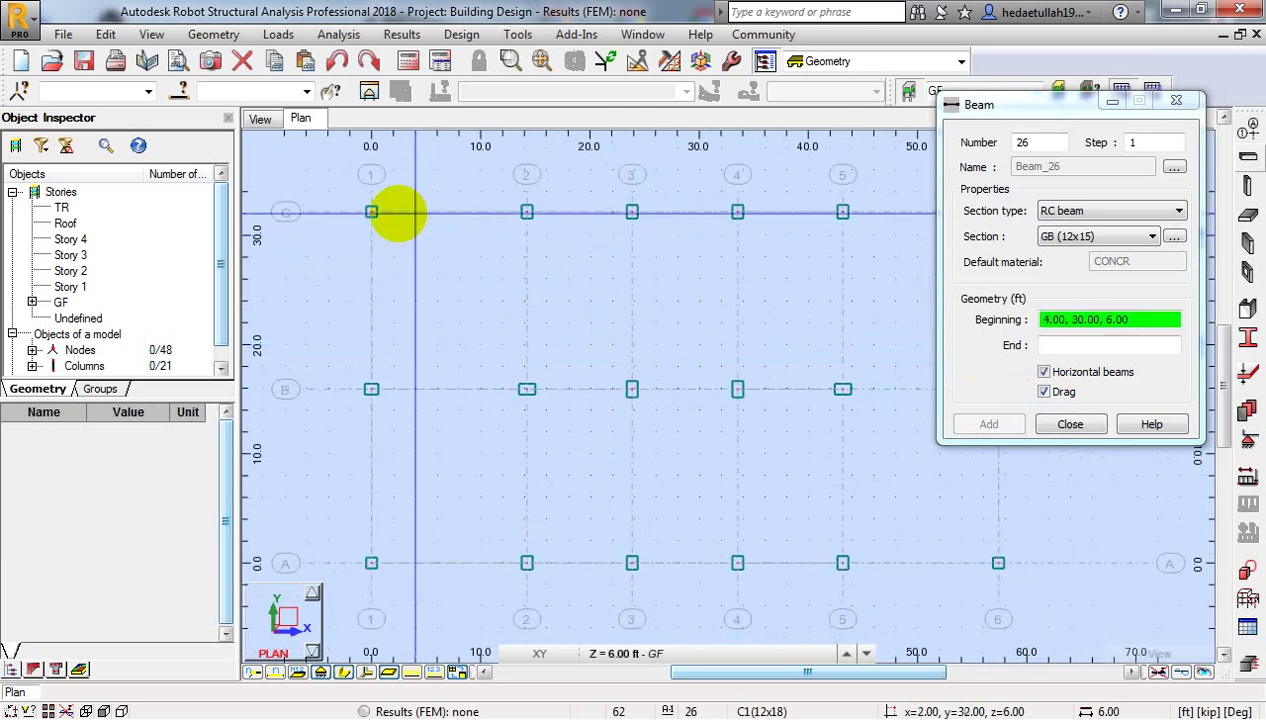
{"action": "scroll", "coordinate": [378, 213], "scroll_direction": "up", "scroll_amount": 2}
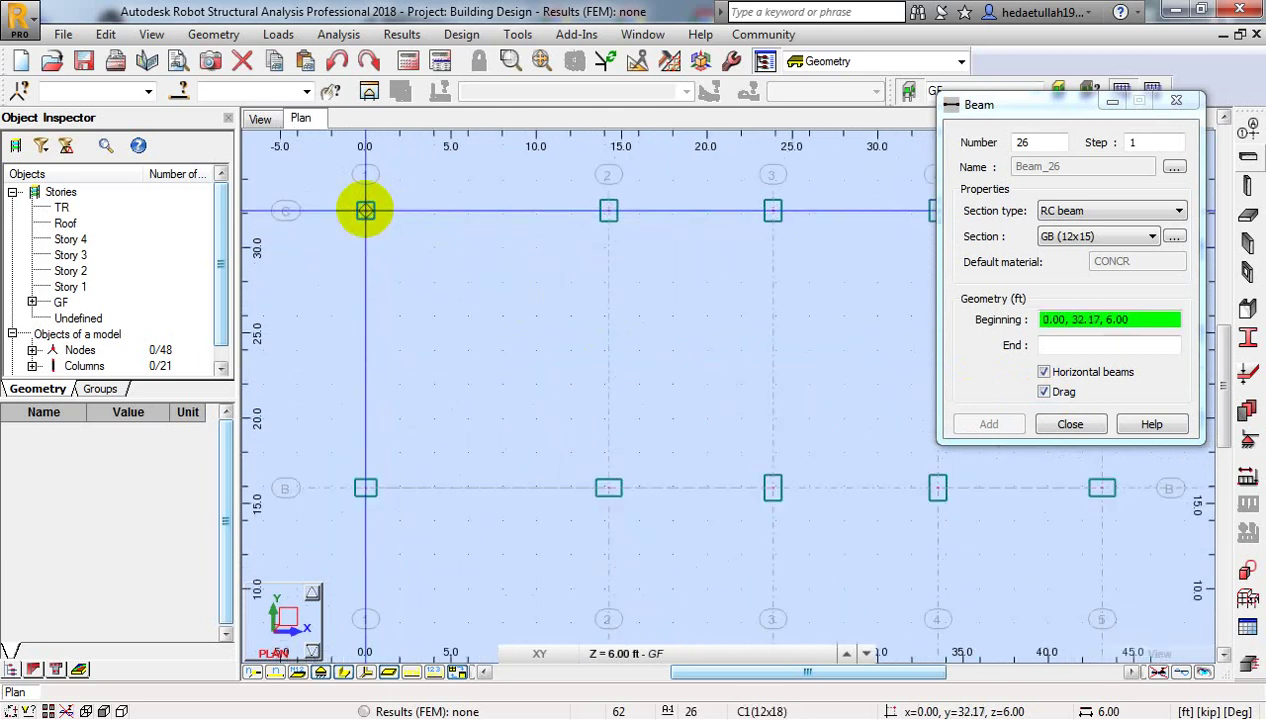
{"action": "left_click", "coordinate": [365, 210]}
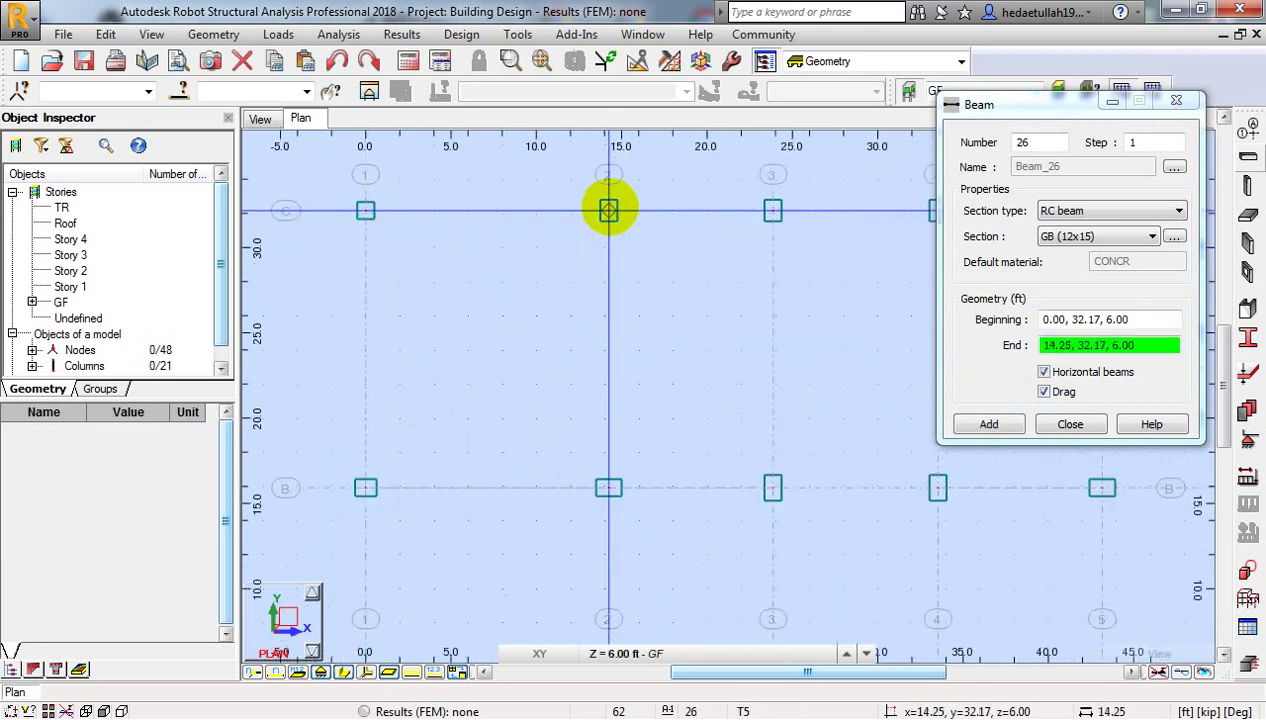
{"action": "left_click", "coordinate": [608, 210]}
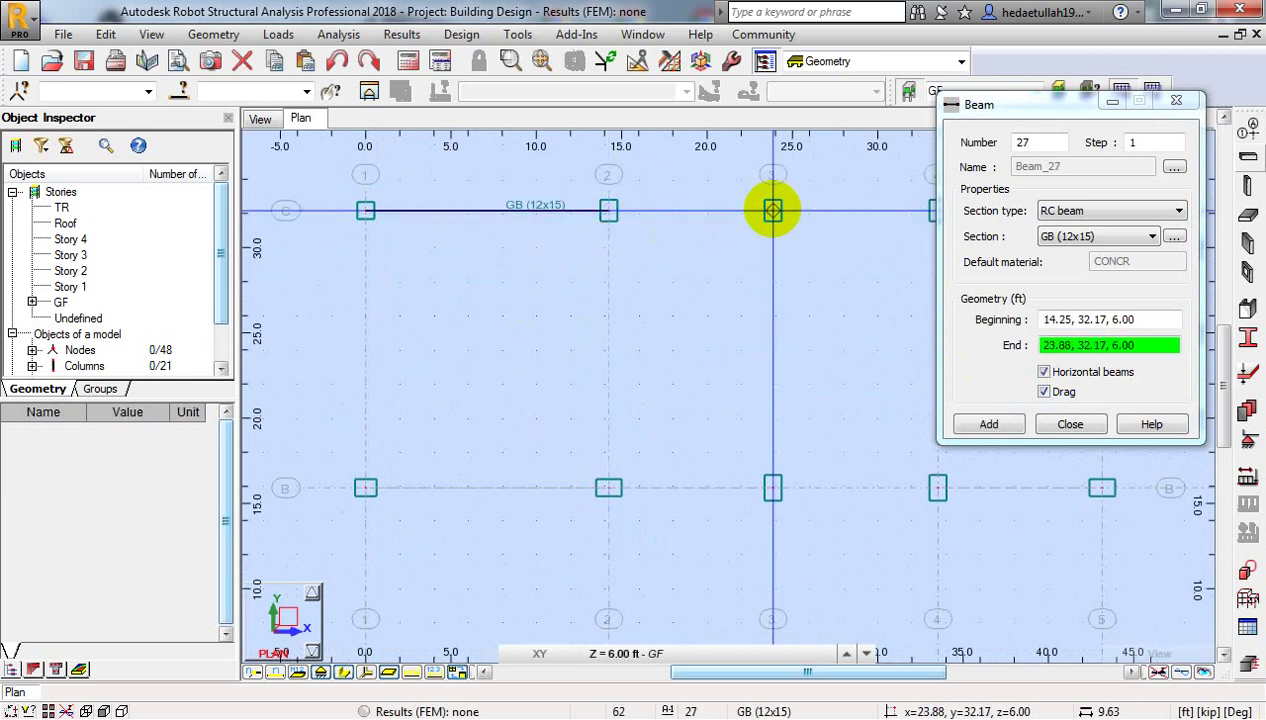
{"action": "left_click", "coordinate": [772, 210]}
{"action": "middle_click_drag", "start_coordinate": [828, 274], "coordinate": [517, 291]}
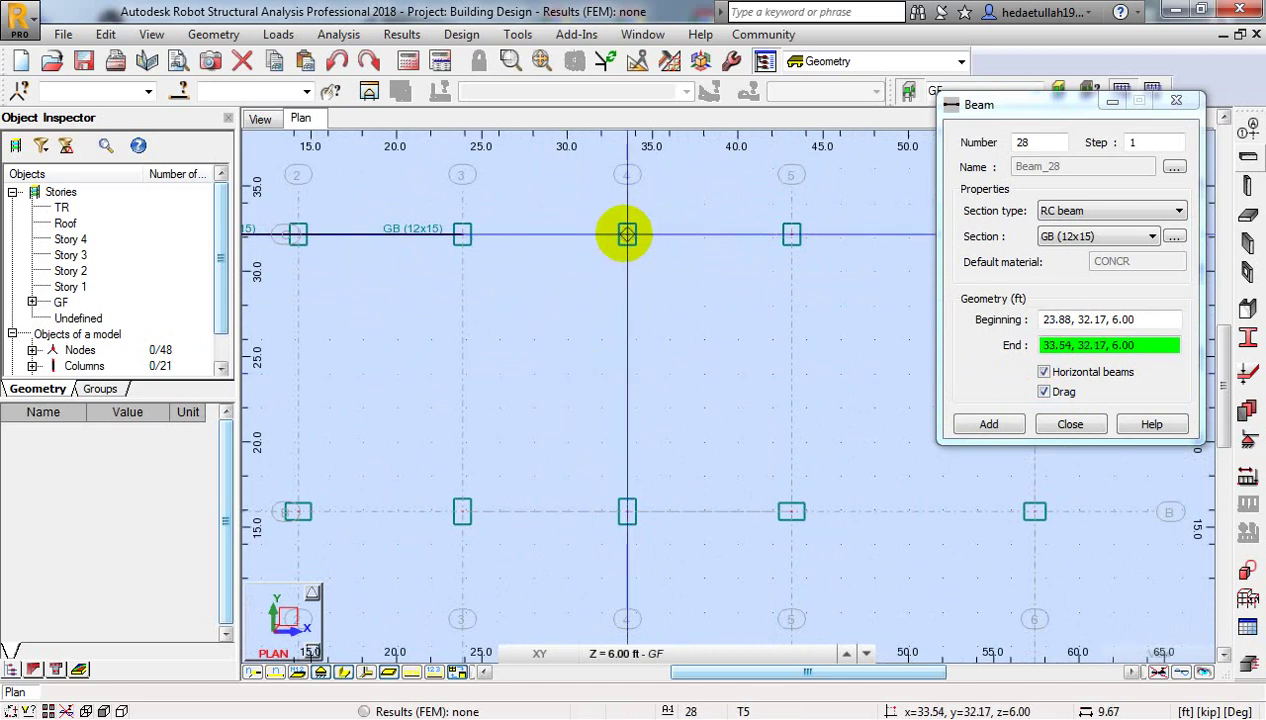
{"action": "left_click", "coordinate": [626, 234]}
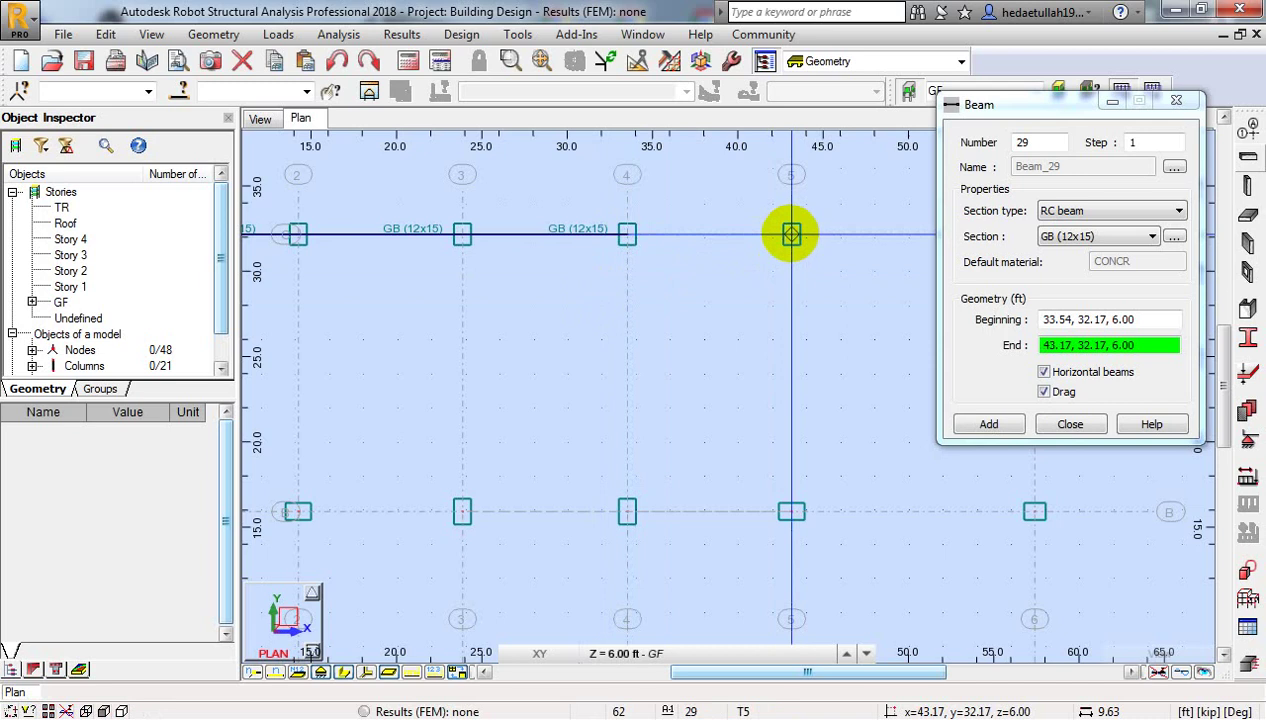
{"action": "left_click", "coordinate": [791, 234]}
{"action": "middle_click_drag", "start_coordinate": [822, 297], "coordinate": [472, 313]}
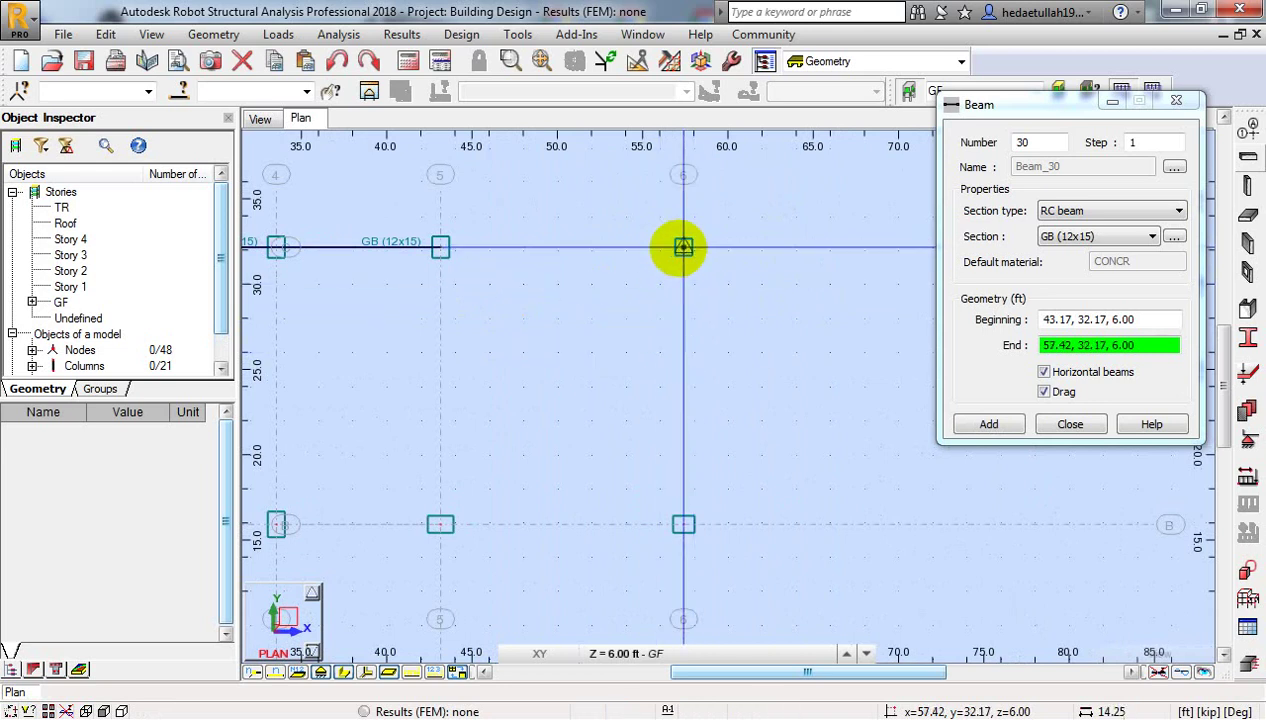
{"action": "left_click", "coordinate": [683, 247]}
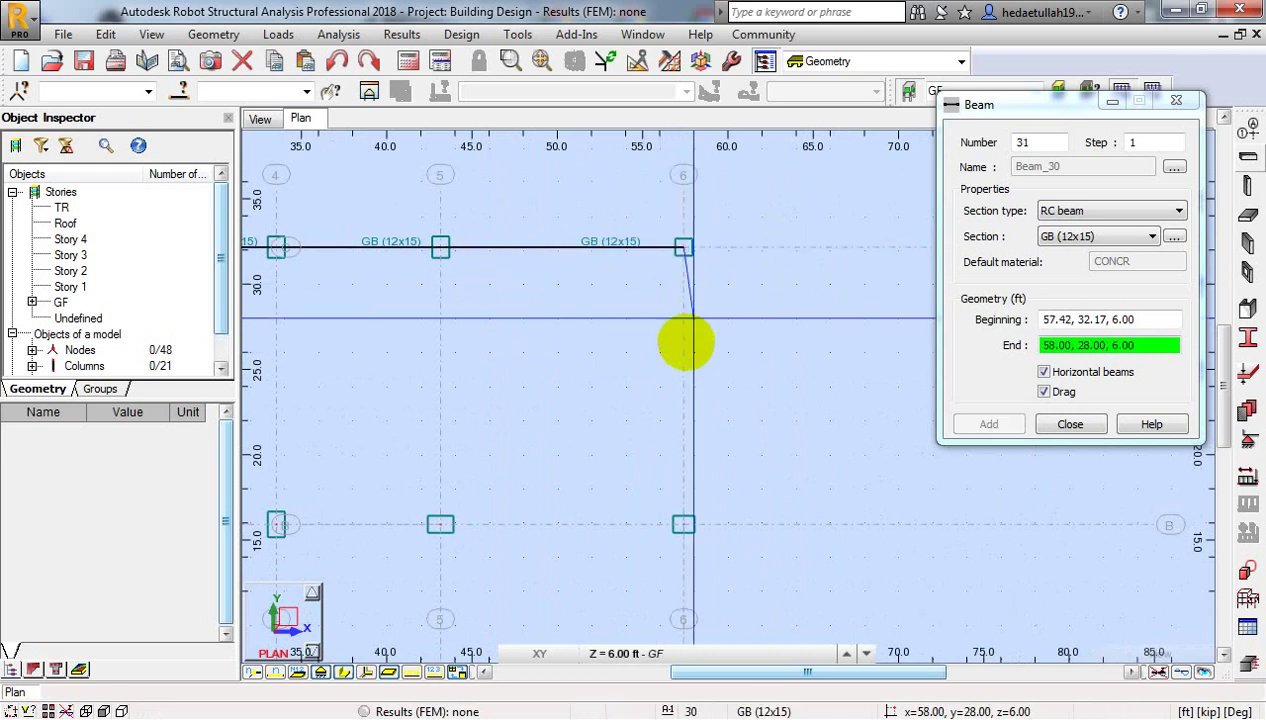
Step: Continue the GB (12x15) beams along grid line 6 from C through B to A, then end beam placement
{"action": "middle_click_drag", "start_coordinate": [692, 381], "coordinate": [713, 200]}
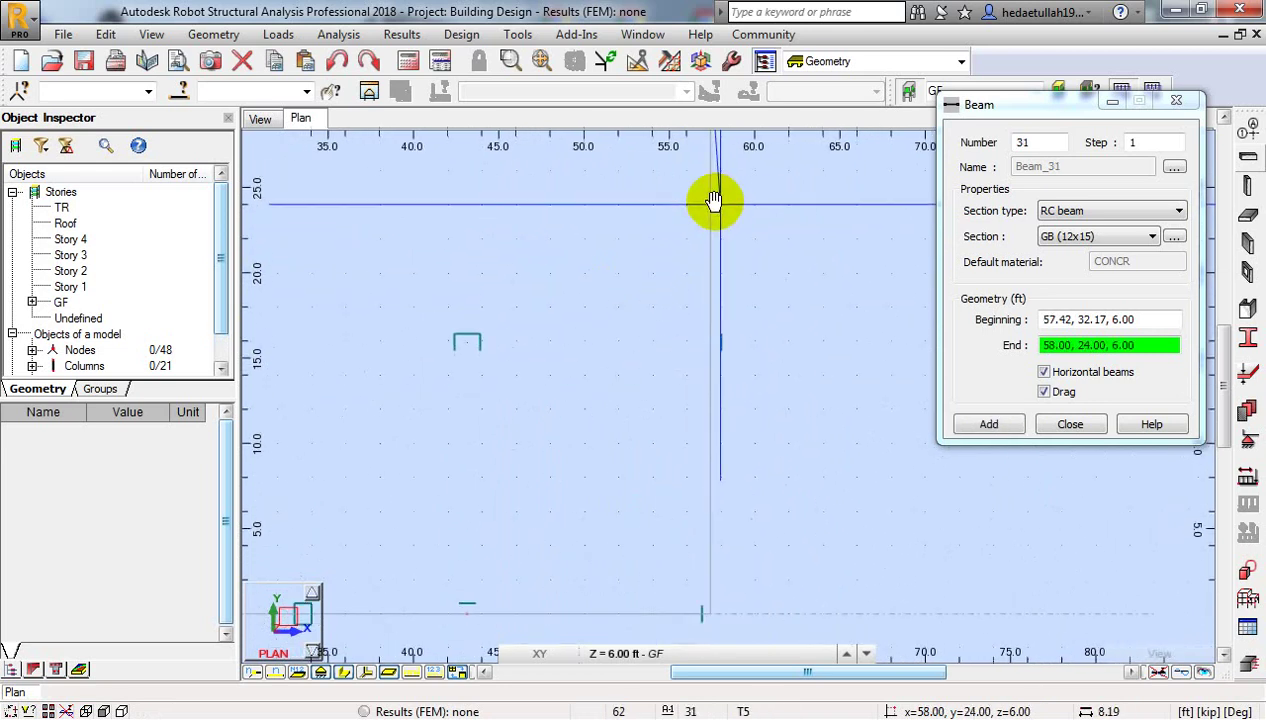
{"action": "left_click", "coordinate": [710, 343]}
{"action": "middle_click_drag", "start_coordinate": [692, 432], "coordinate": [692, 249]}
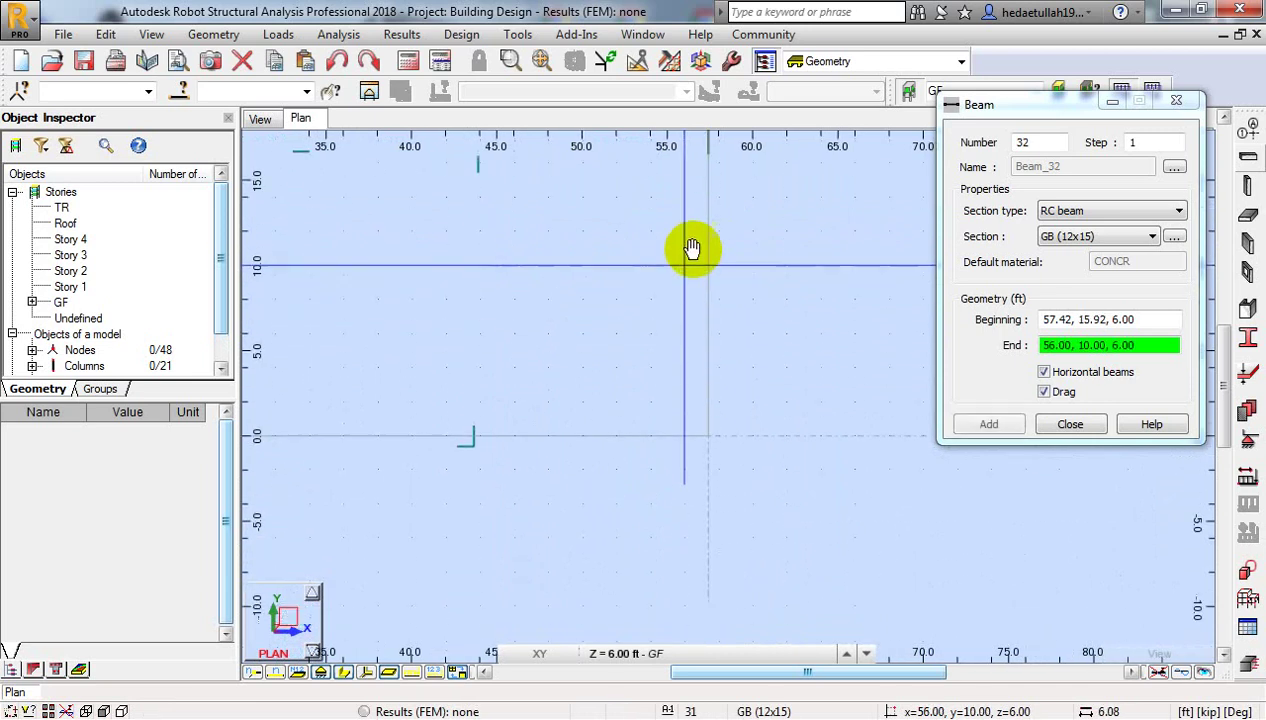
{"action": "left_click", "coordinate": [709, 432]}
{"action": "scroll", "coordinate": [820, 350], "scroll_direction": "down", "scroll_amount": 3}
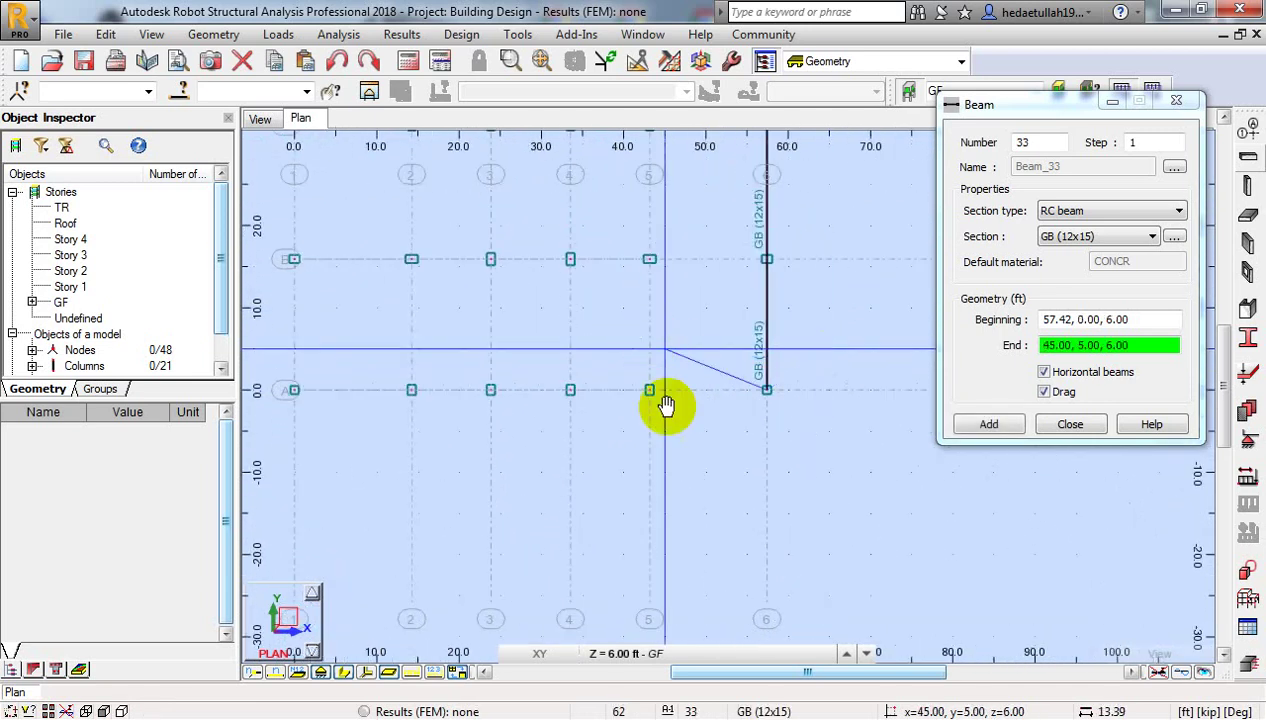
{"action": "middle_click_drag", "start_coordinate": [650, 339], "coordinate": [672, 510]}
{"action": "key", "text": "Escape"}
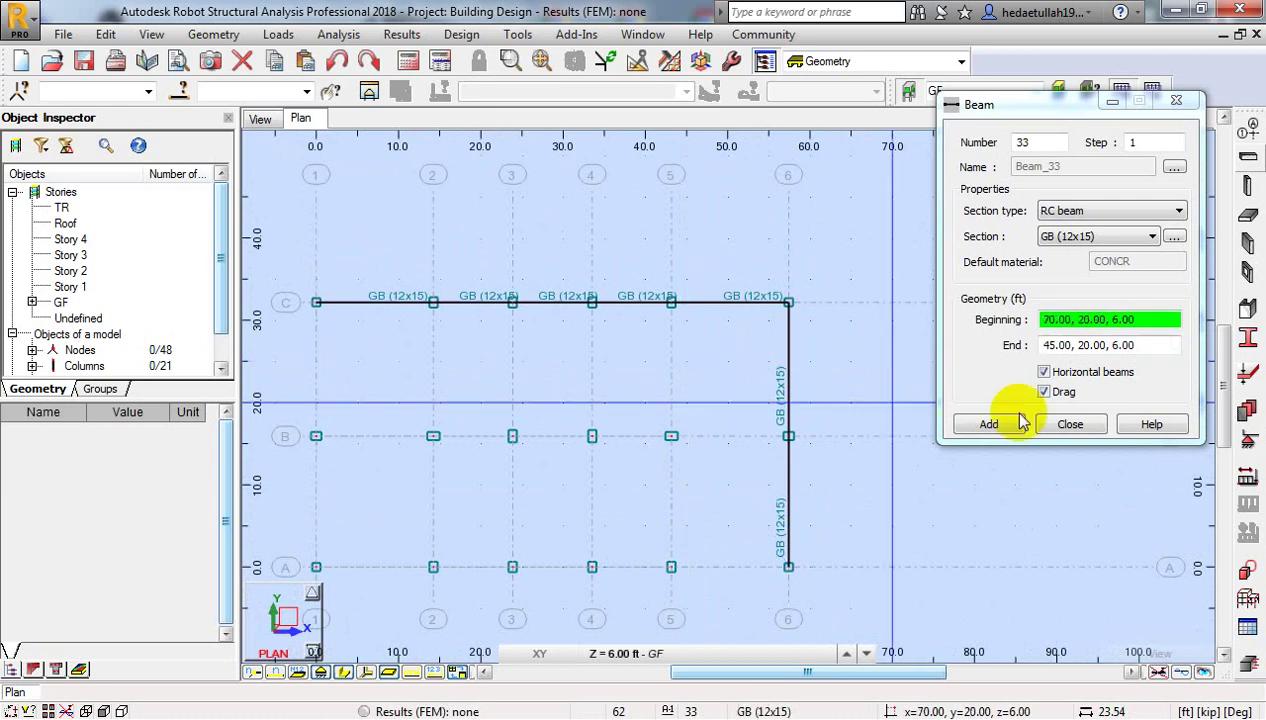
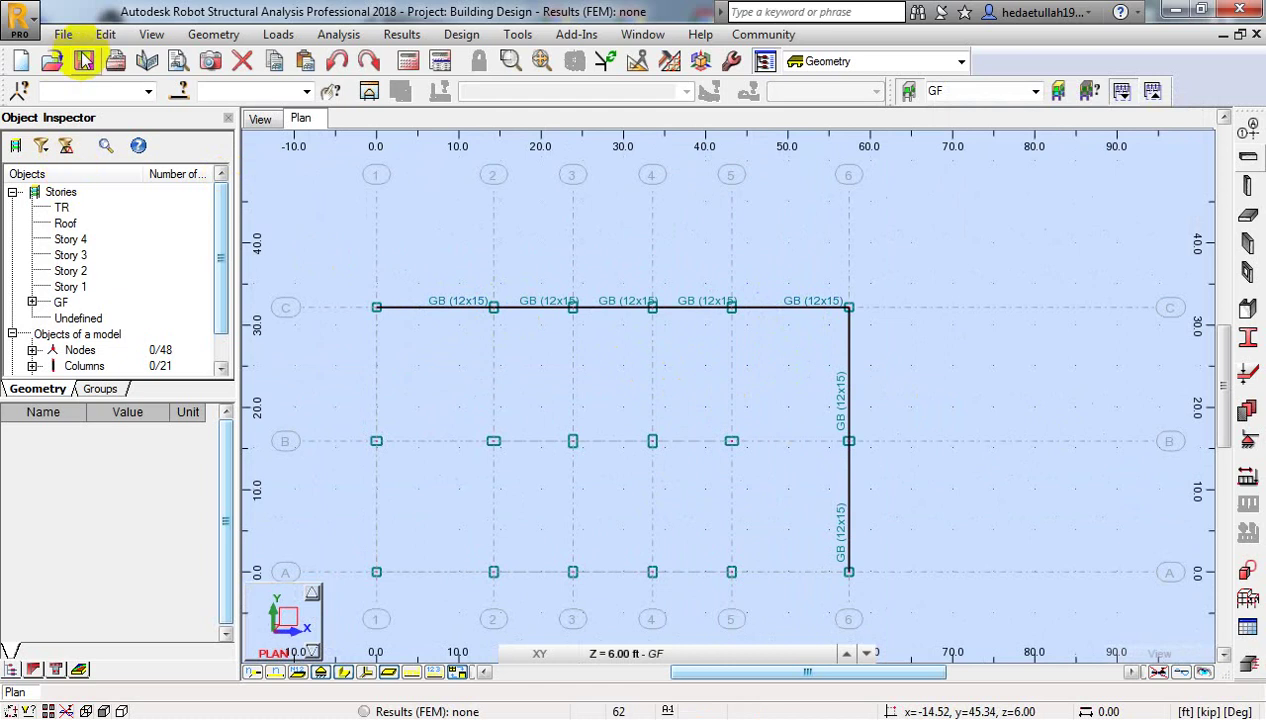
{"action": "left_click", "coordinate": [452, 313]}
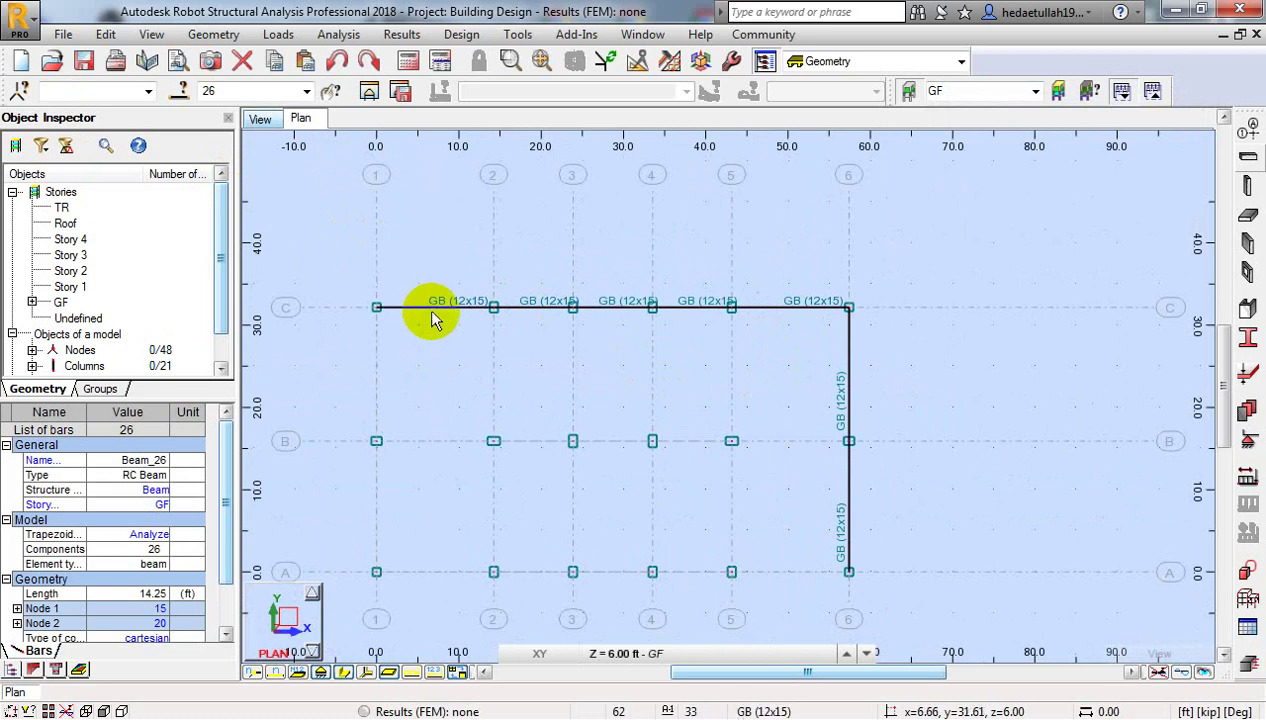
{"action": "left_click", "coordinate": [544, 313], "text": "ctrl"}
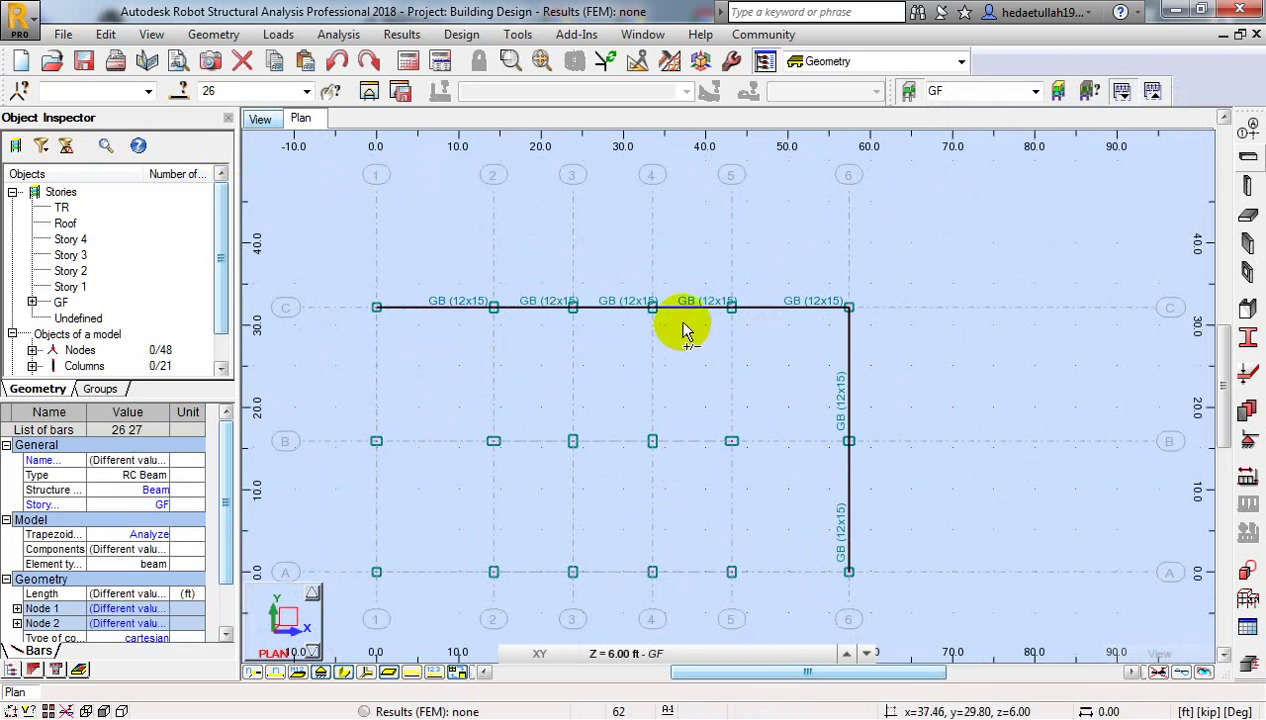
{"action": "left_click", "coordinate": [612, 313], "text": "ctrl"}
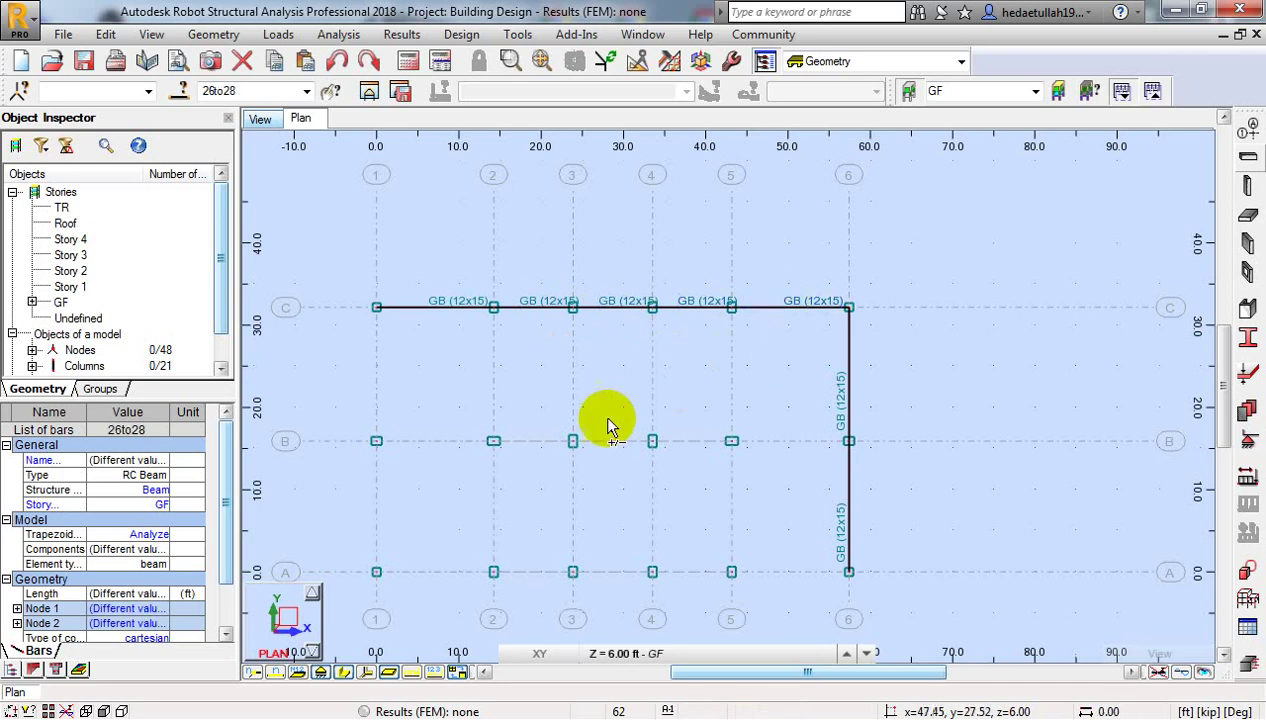
Step: Try to copy the grid line C beam between grids 1 and 2 to grid line B using Translation with vector 0.00, -16.25, 0.00
{"action": "left_click_drag", "start_coordinate": [445, 272], "coordinate": [409, 377]}
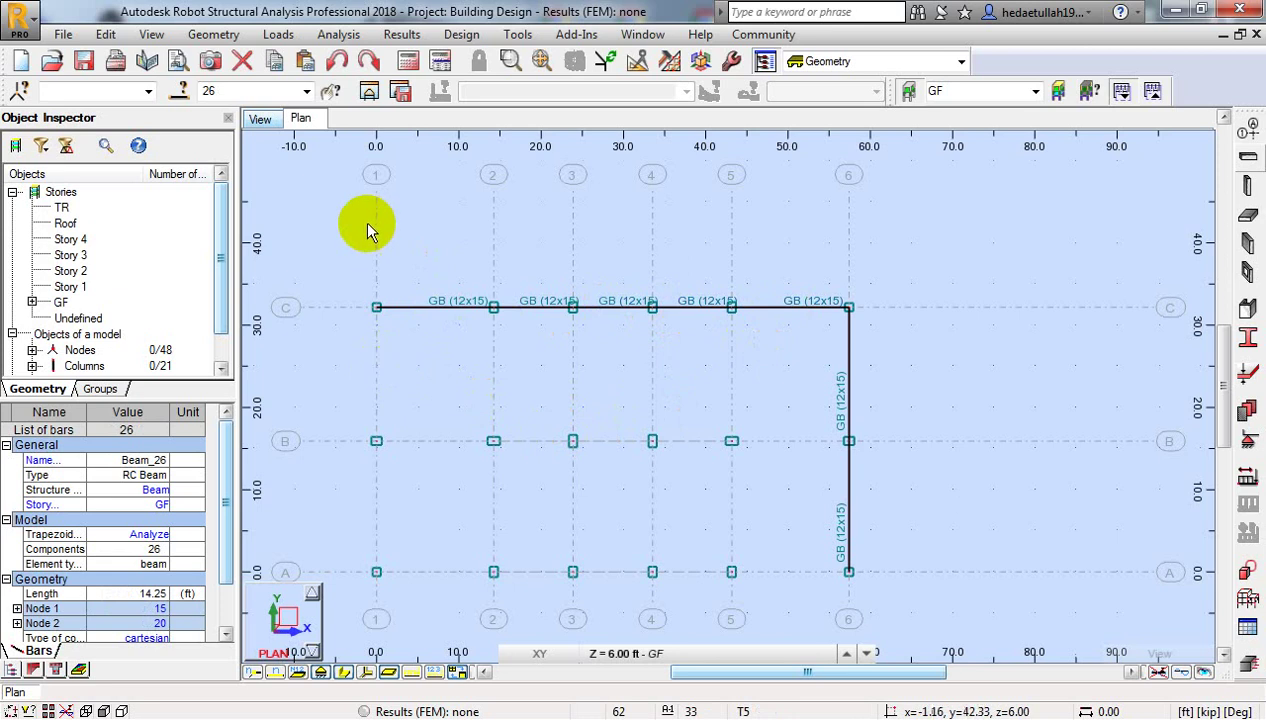
{"action": "left_click", "coordinate": [637, 61]}
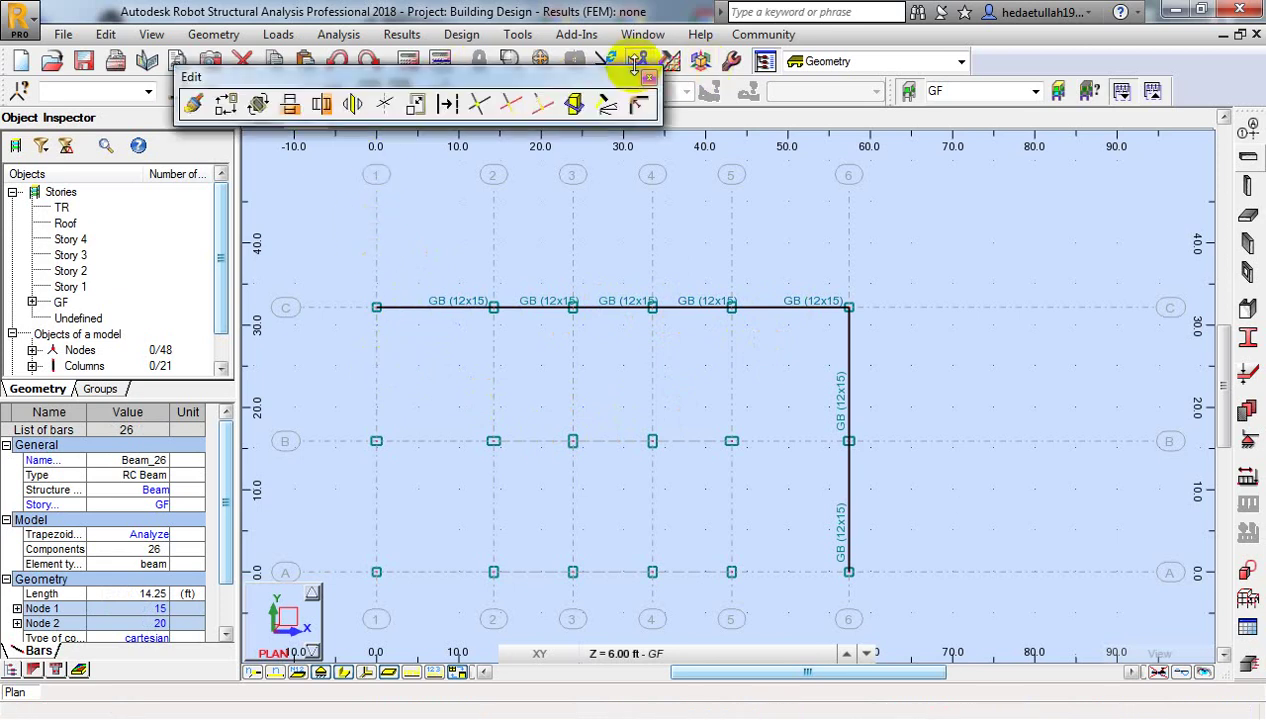
{"action": "left_click", "coordinate": [225, 110]}
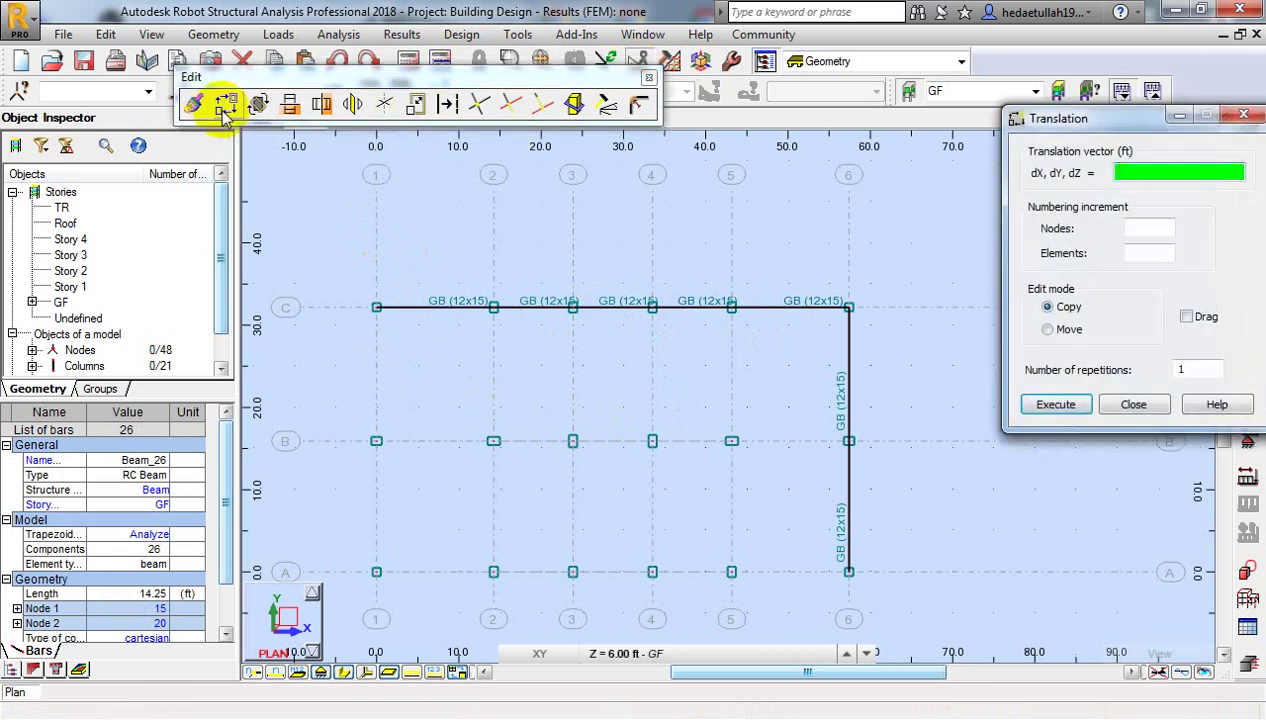
{"action": "left_click_drag", "start_coordinate": [1091, 124], "coordinate": [966, 110]}
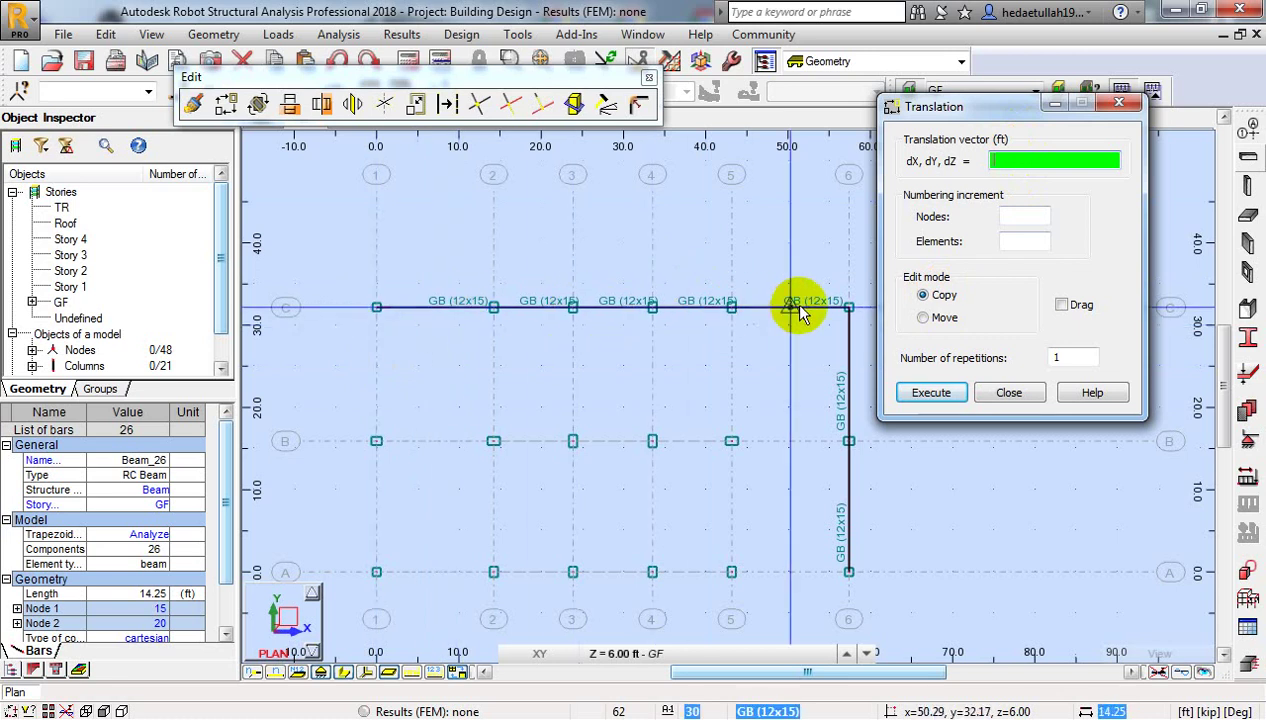
{"action": "left_click", "coordinate": [435, 311]}
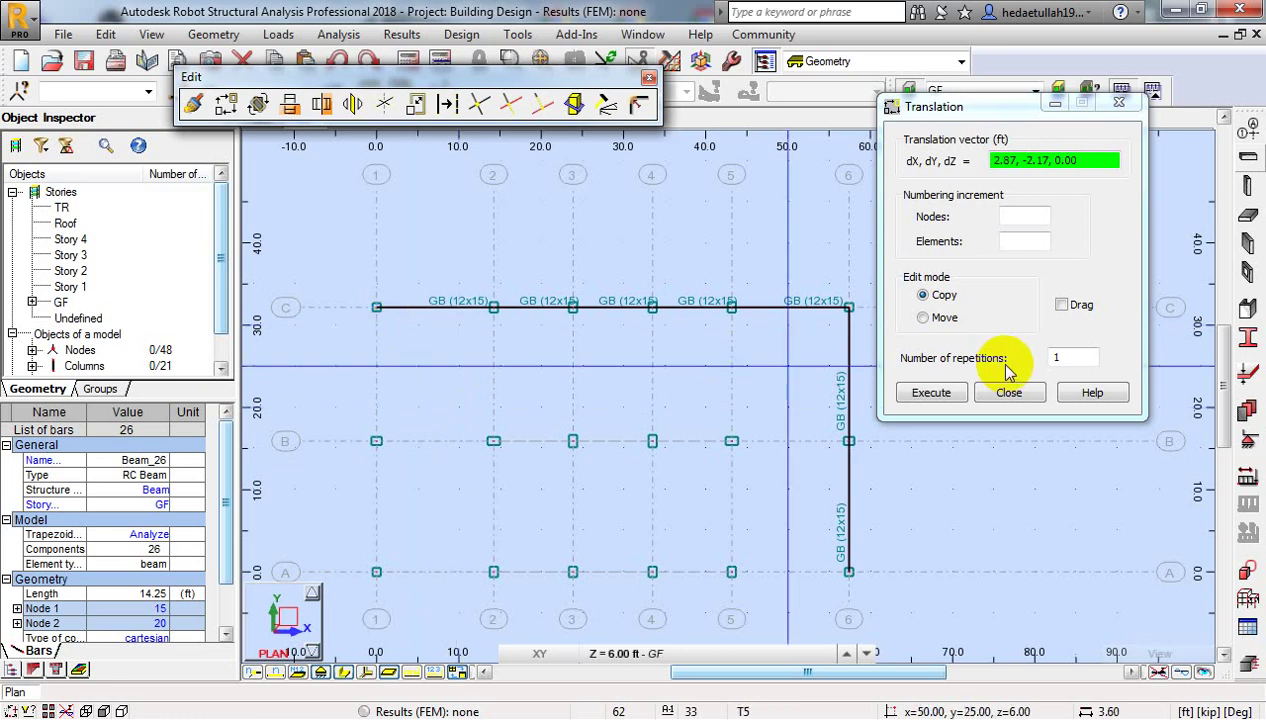
{"action": "middle_click_drag", "start_coordinate": [393, 322], "coordinate": [362, 345]}
{"action": "scroll", "coordinate": [359, 350], "scroll_direction": "up", "scroll_amount": 3}
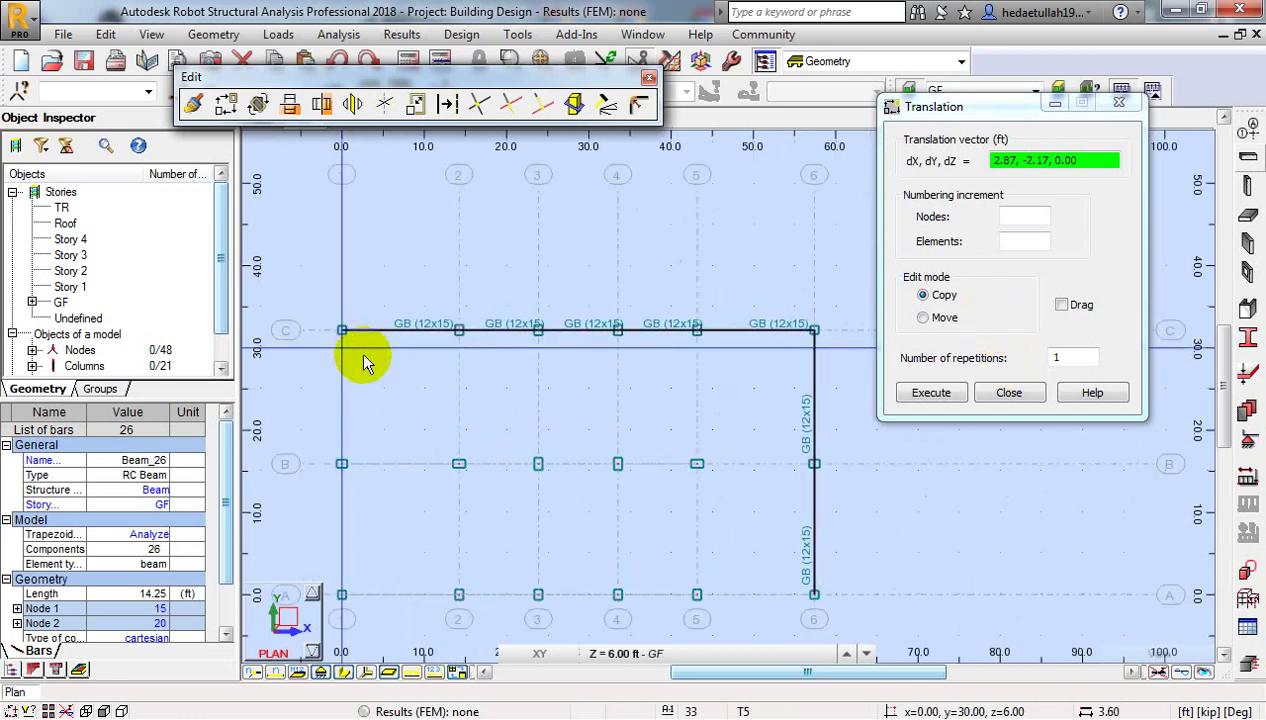
{"action": "scroll", "coordinate": [325, 313], "scroll_direction": "up", "scroll_amount": 2}
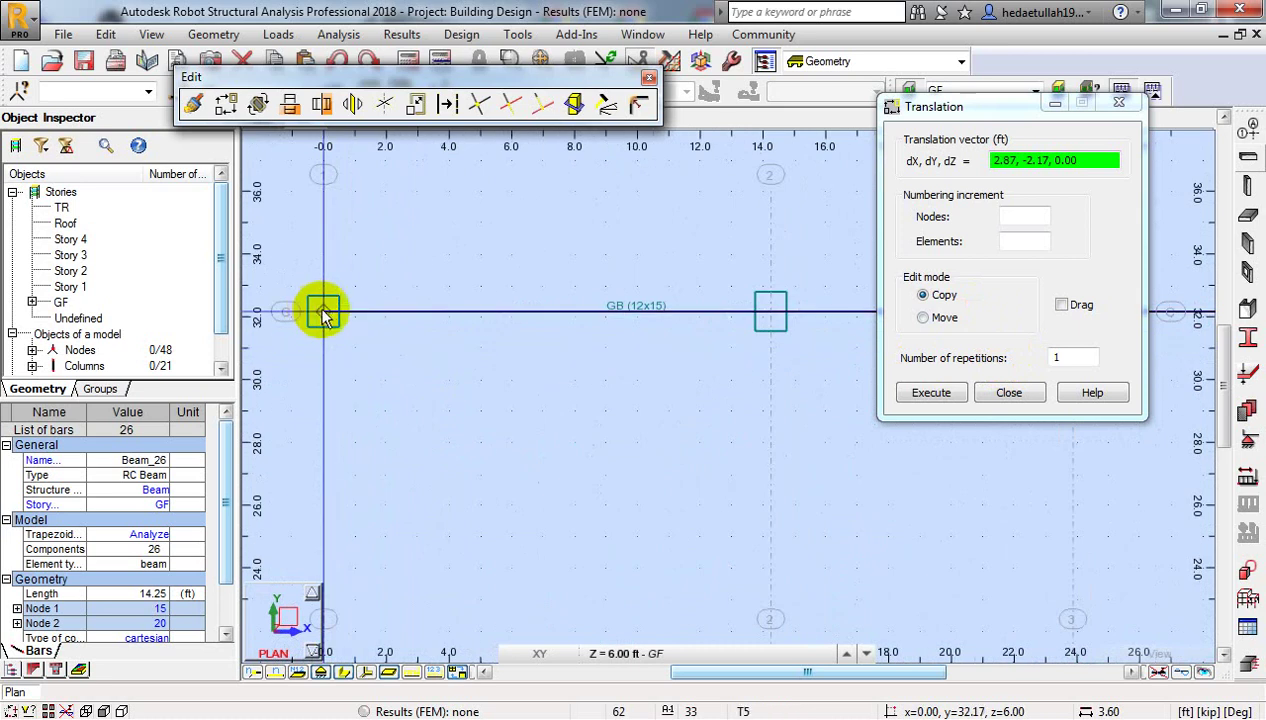
{"action": "left_click", "coordinate": [324, 313]}
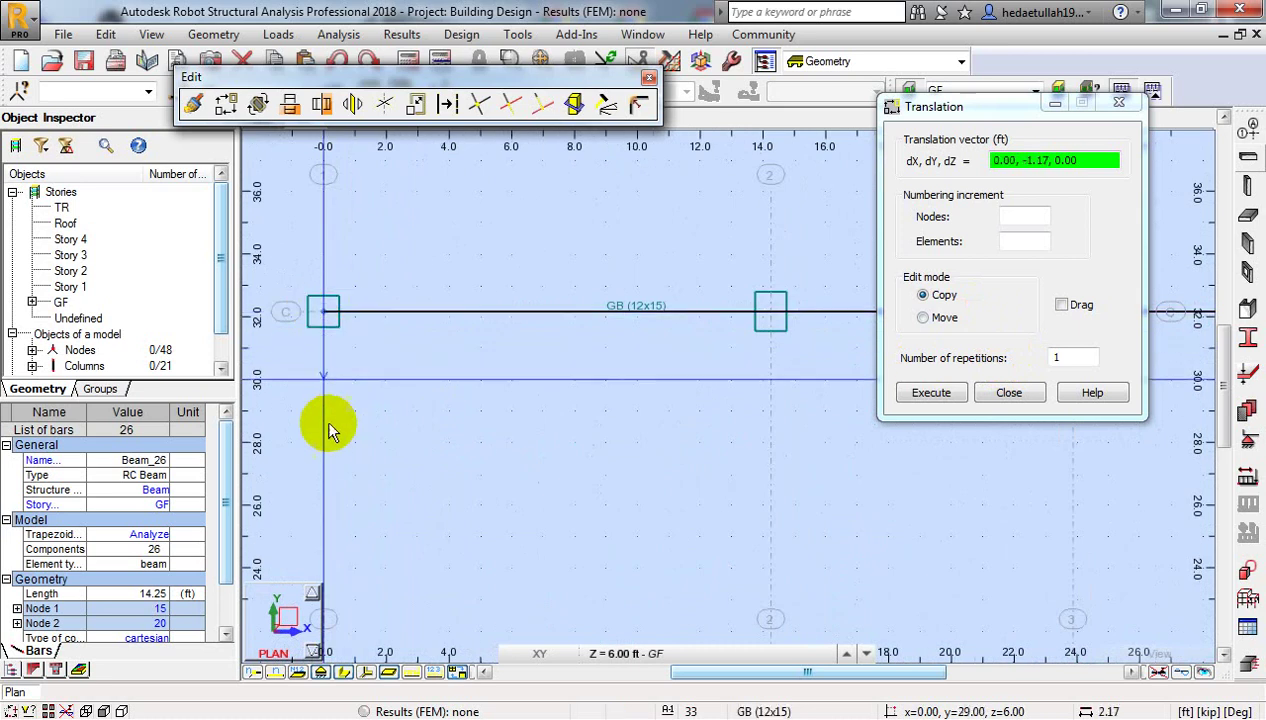
{"action": "middle_click_drag", "start_coordinate": [333, 528], "coordinate": [330, 292]}
{"action": "scroll", "coordinate": [328, 288], "scroll_direction": "down", "scroll_amount": 3}
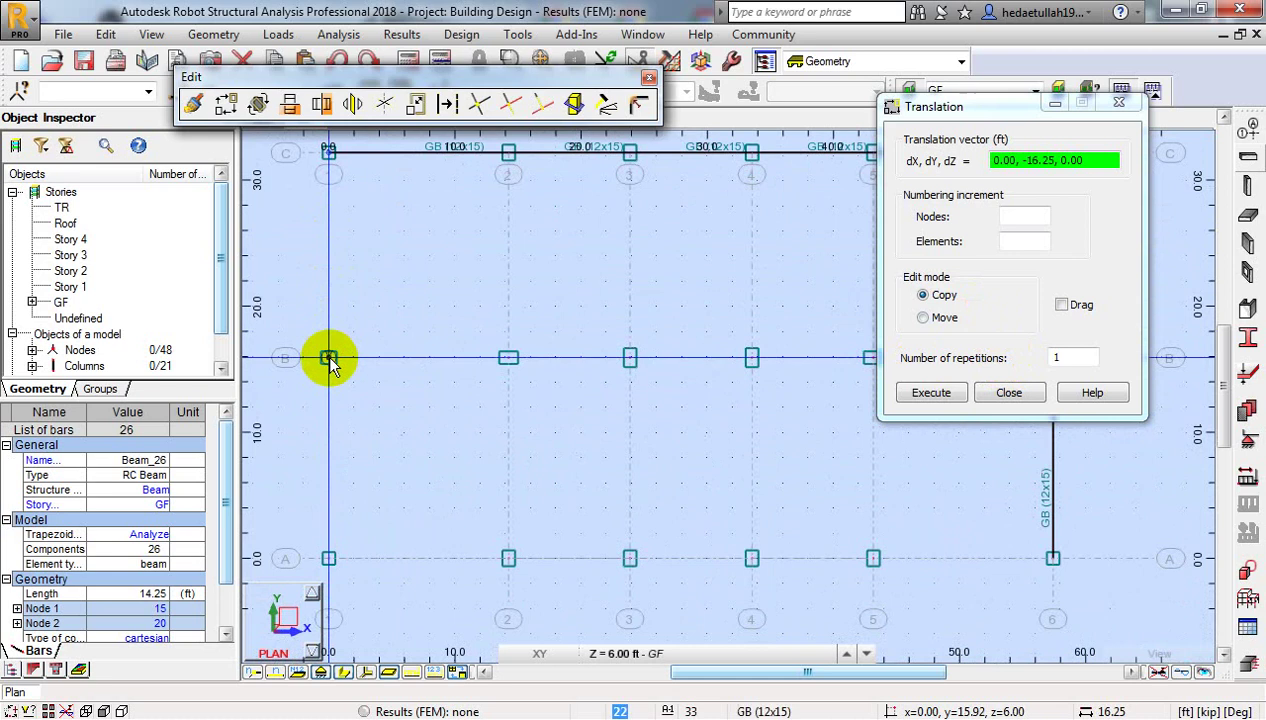
{"action": "left_click", "coordinate": [328, 357]}
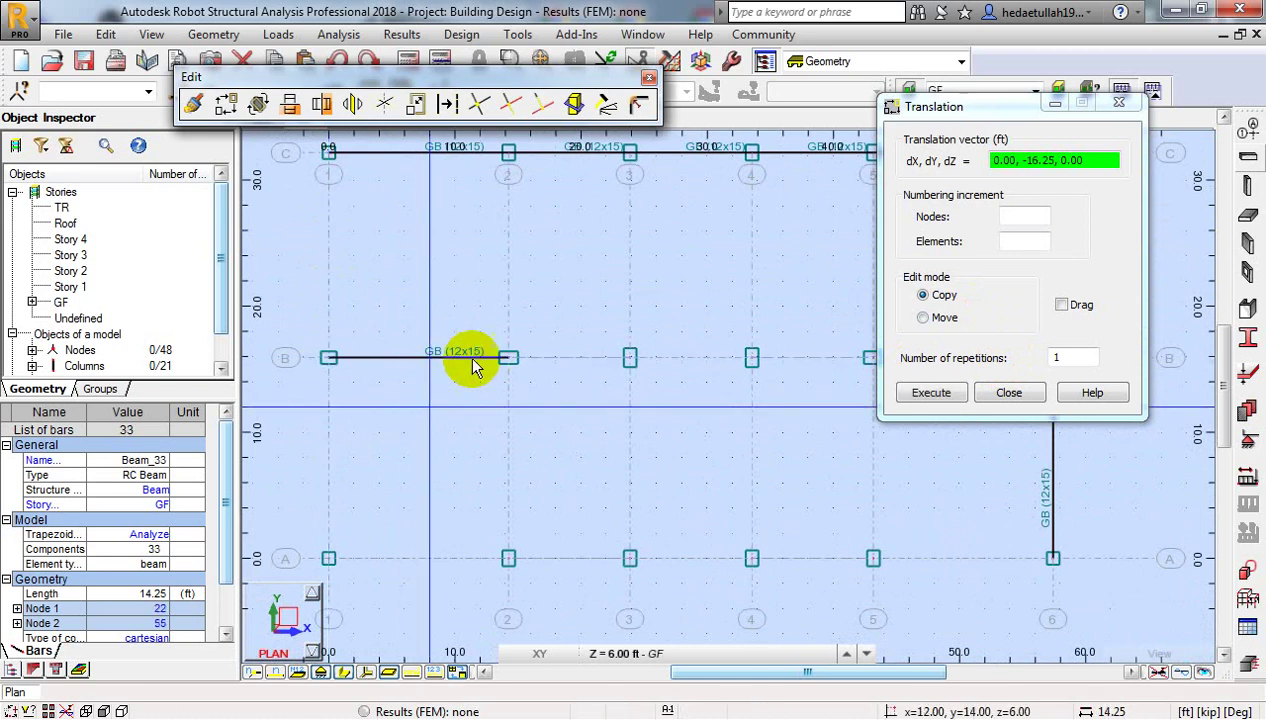
Step: Undo the beam copy on grid line B and close the Translation and Edit tools
{"action": "middle_click_drag", "start_coordinate": [432, 308], "coordinate": [417, 349]}
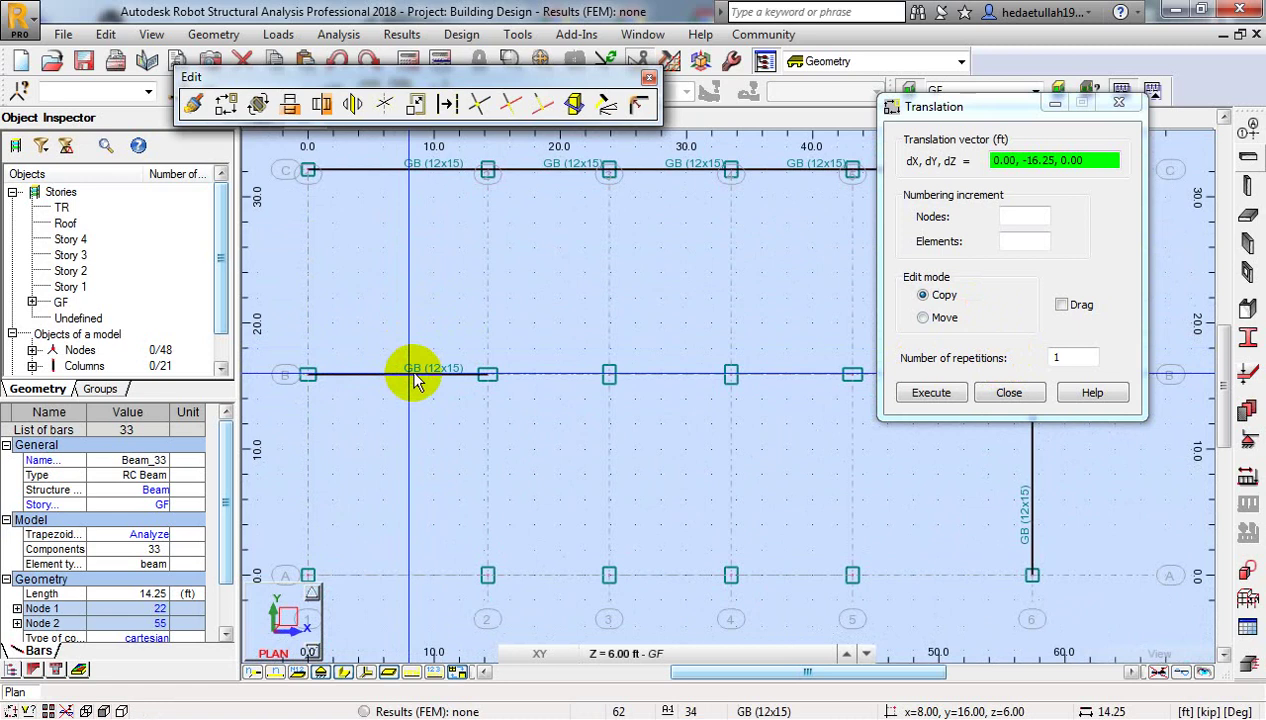
{"action": "scroll", "coordinate": [765, 220], "scroll_direction": "down", "scroll_amount": 1}
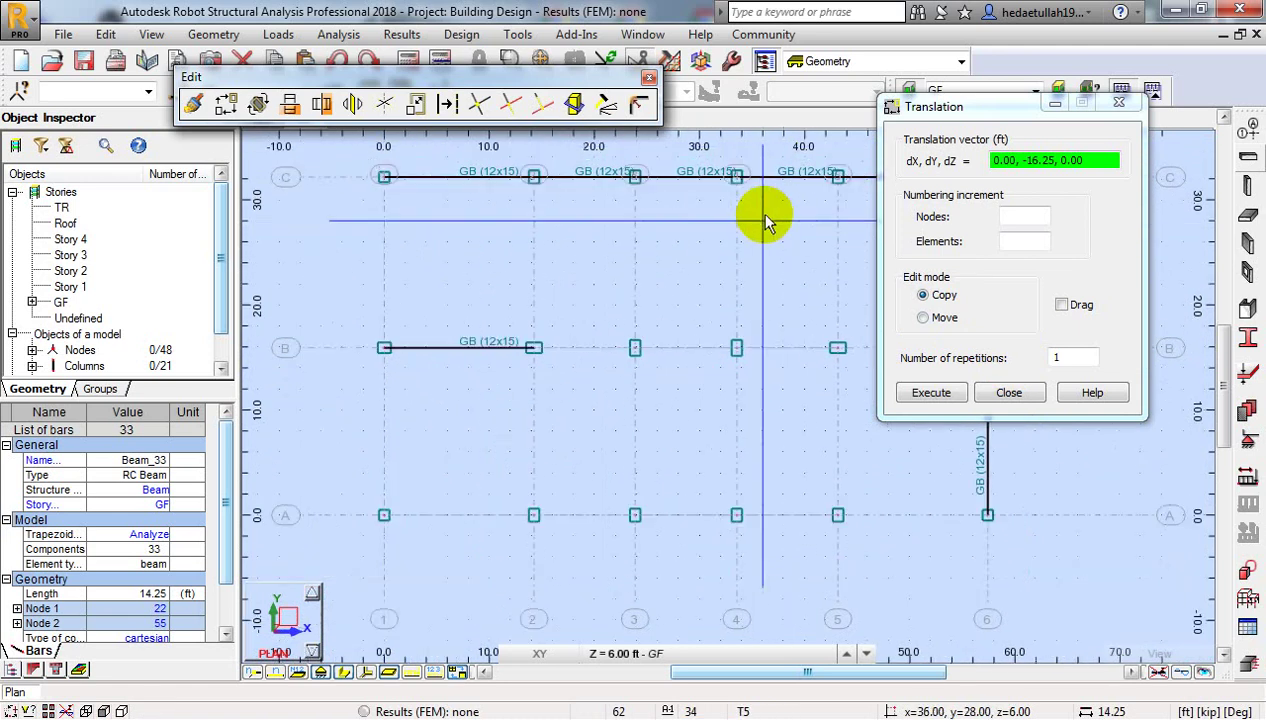
{"action": "scroll", "coordinate": [757, 214], "scroll_direction": "down", "scroll_amount": 1}
{"action": "middle_click_drag", "start_coordinate": [729, 232], "coordinate": [610, 271]}
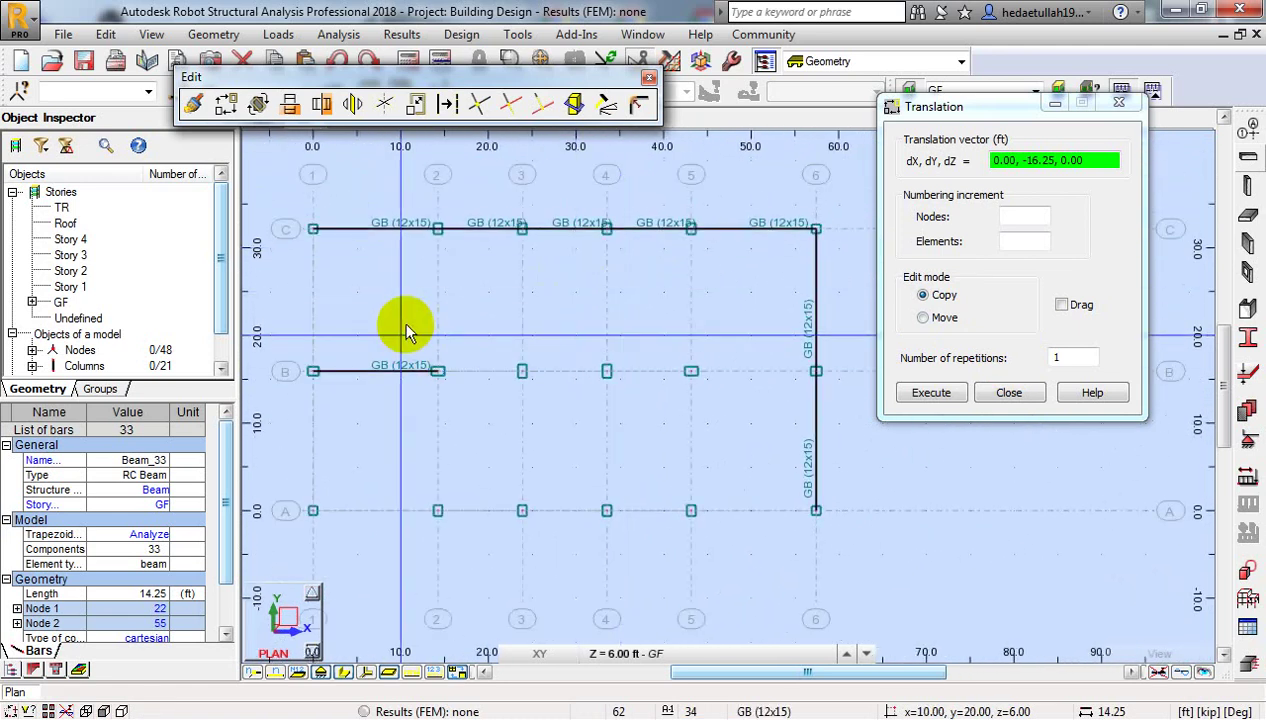
{"action": "left_click", "coordinate": [950, 389]}
{"action": "key", "text": "ctrl+z"}
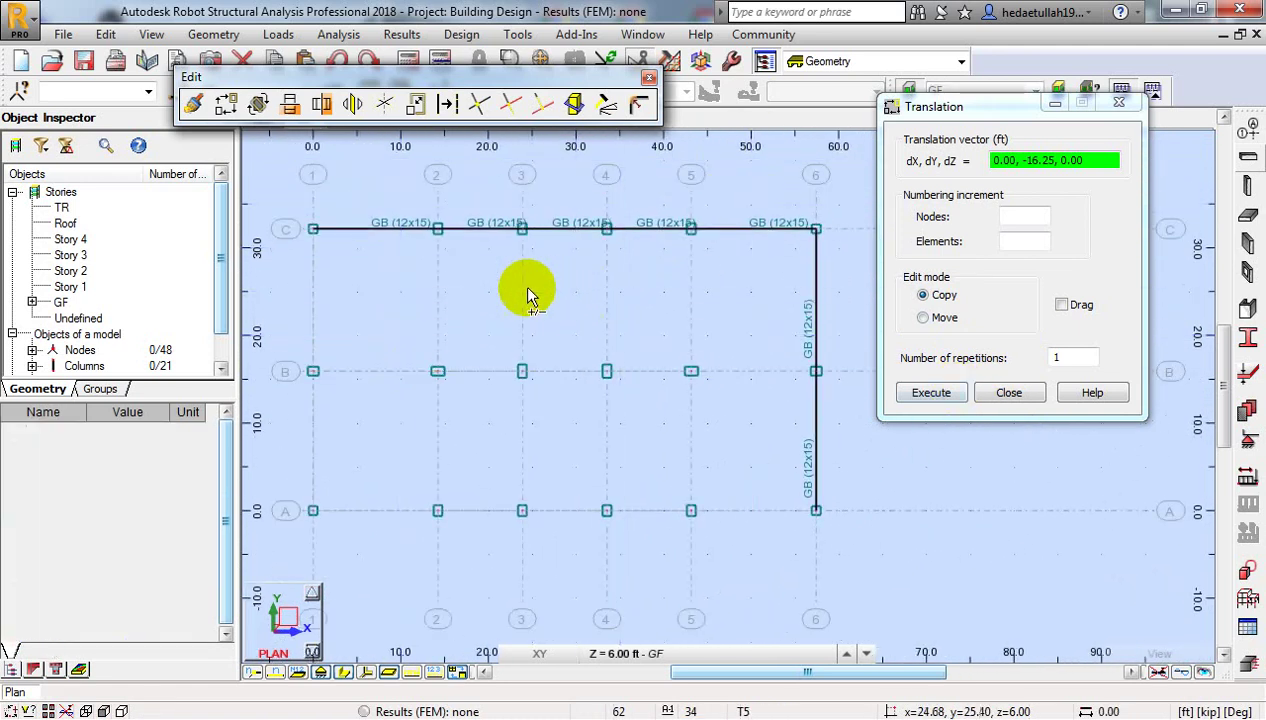
{"action": "left_click", "coordinate": [1031, 391]}
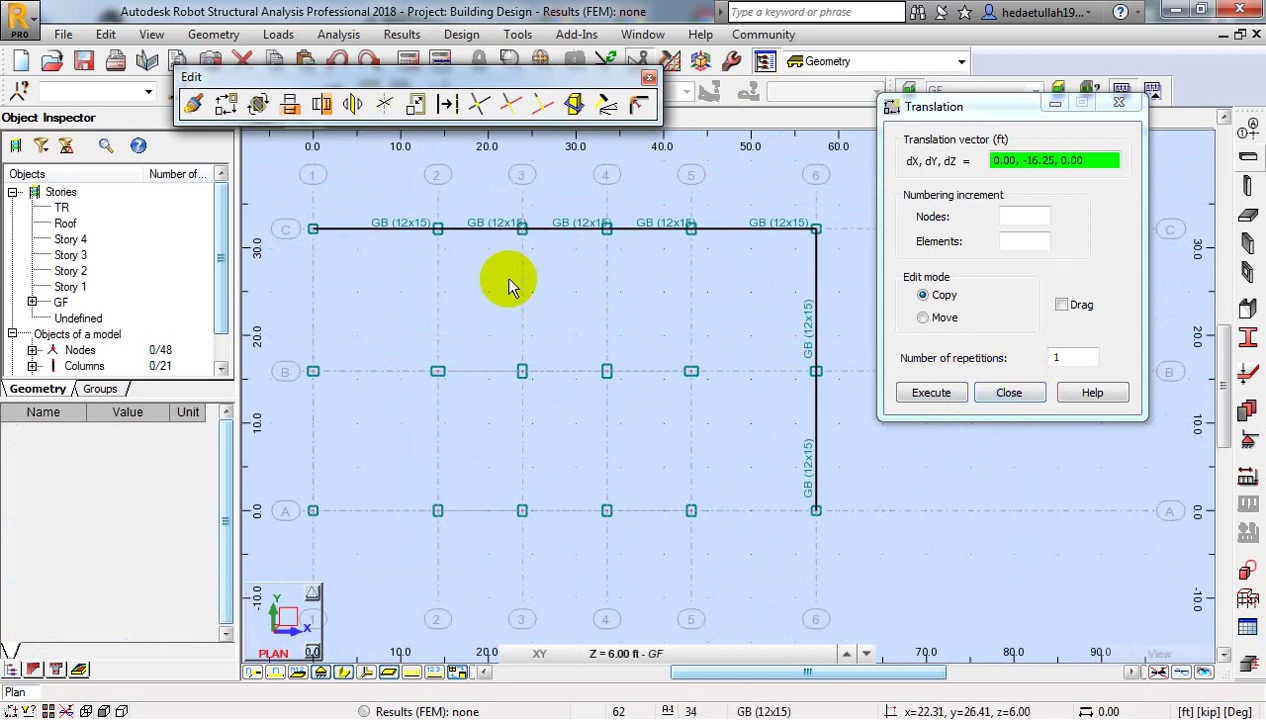
{"action": "left_click", "coordinate": [1009, 391]}
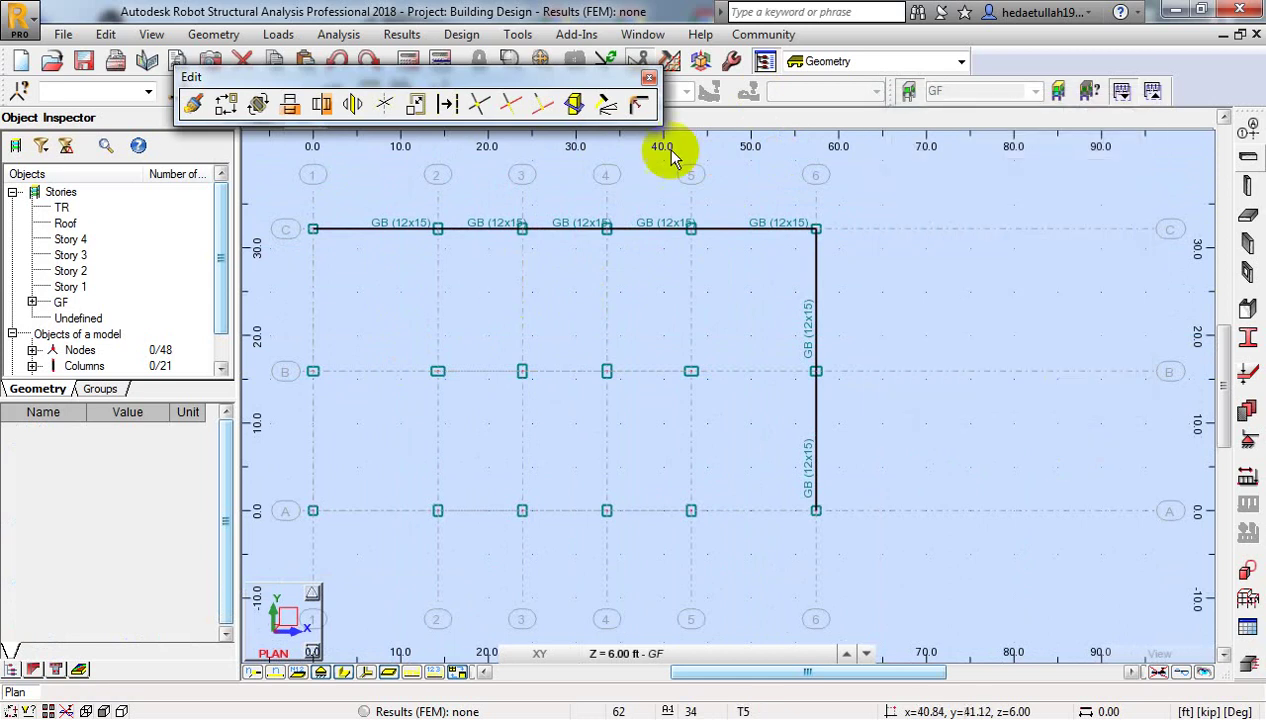
{"action": "left_click", "coordinate": [648, 79]}
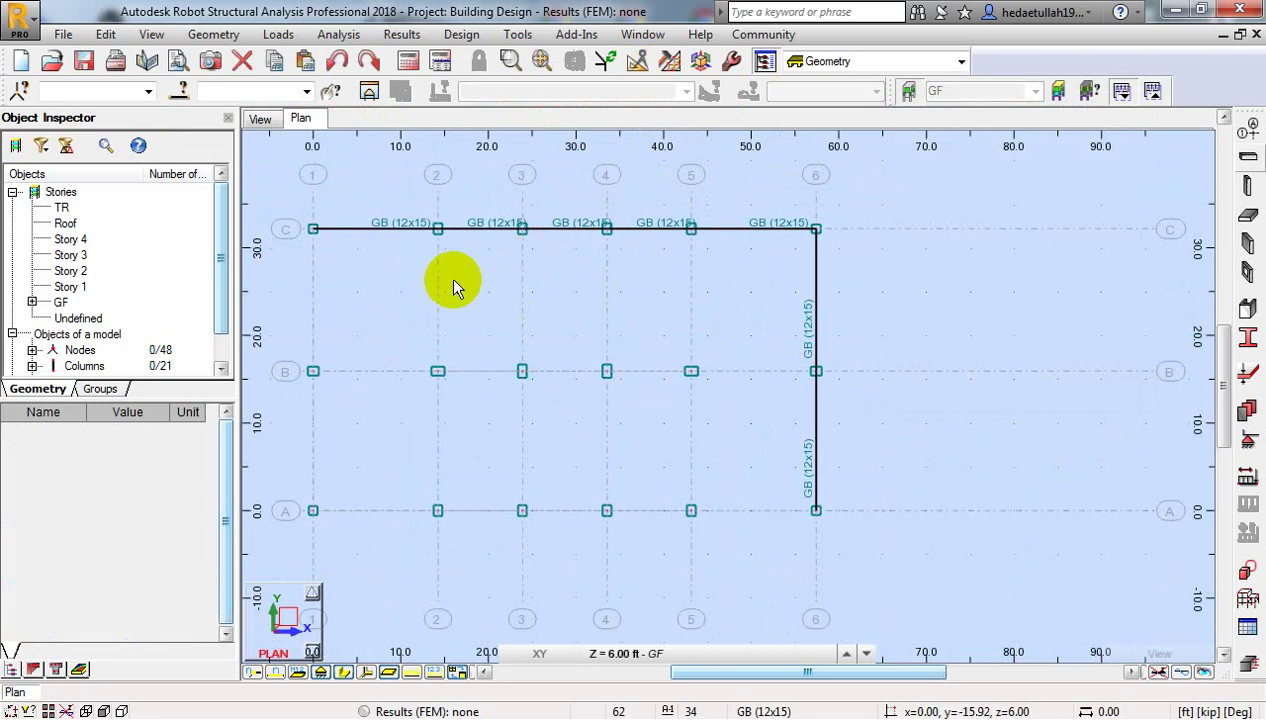
Step: Copy the five GB (12x15) beams on grid line C to grid line B using Translation with vector 0.00, -16.25, 0.00
{"action": "left_click_drag", "start_coordinate": [347, 187], "coordinate": [401, 272]}
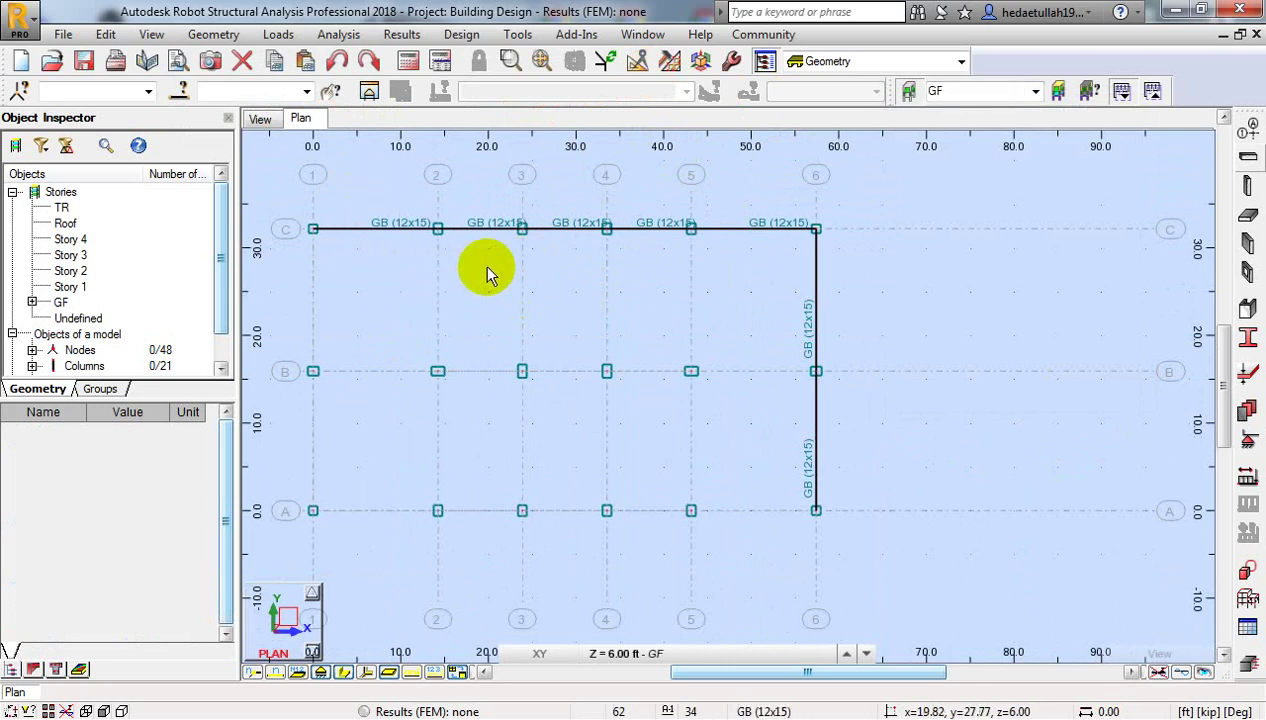
{"action": "left_click", "coordinate": [368, 233]}
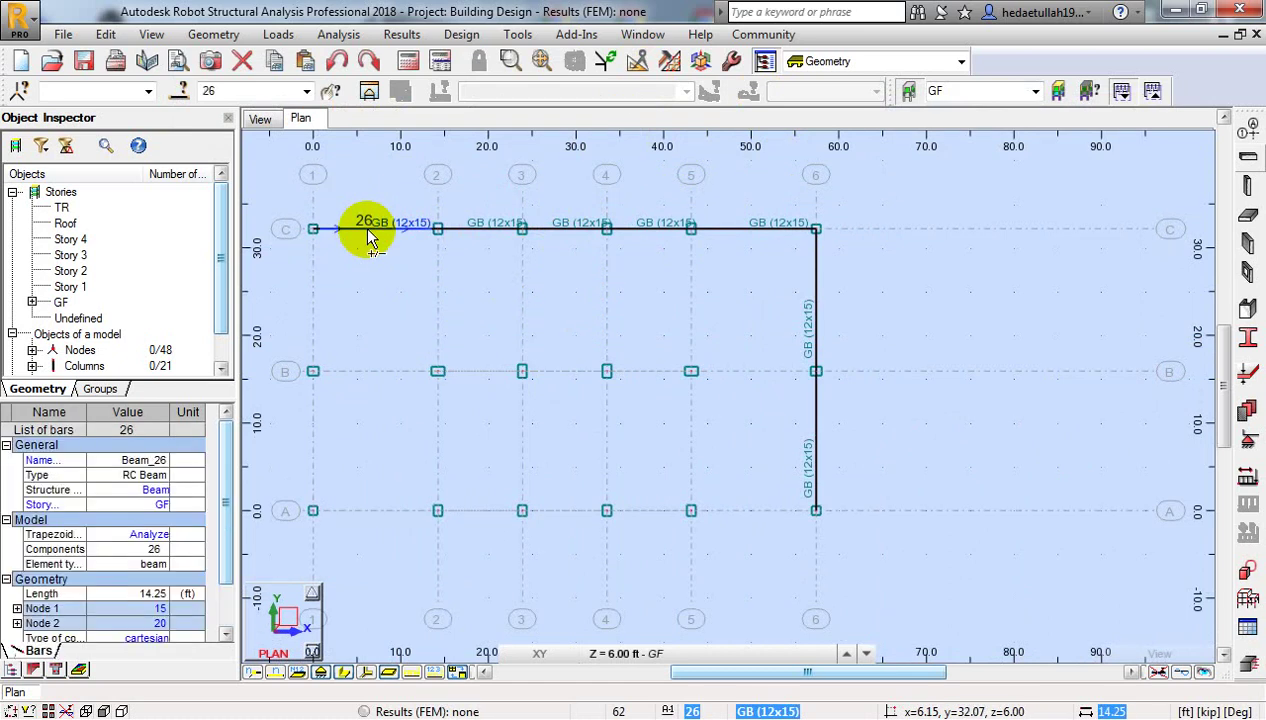
{"action": "left_click", "coordinate": [486, 230], "text": "ctrl"}
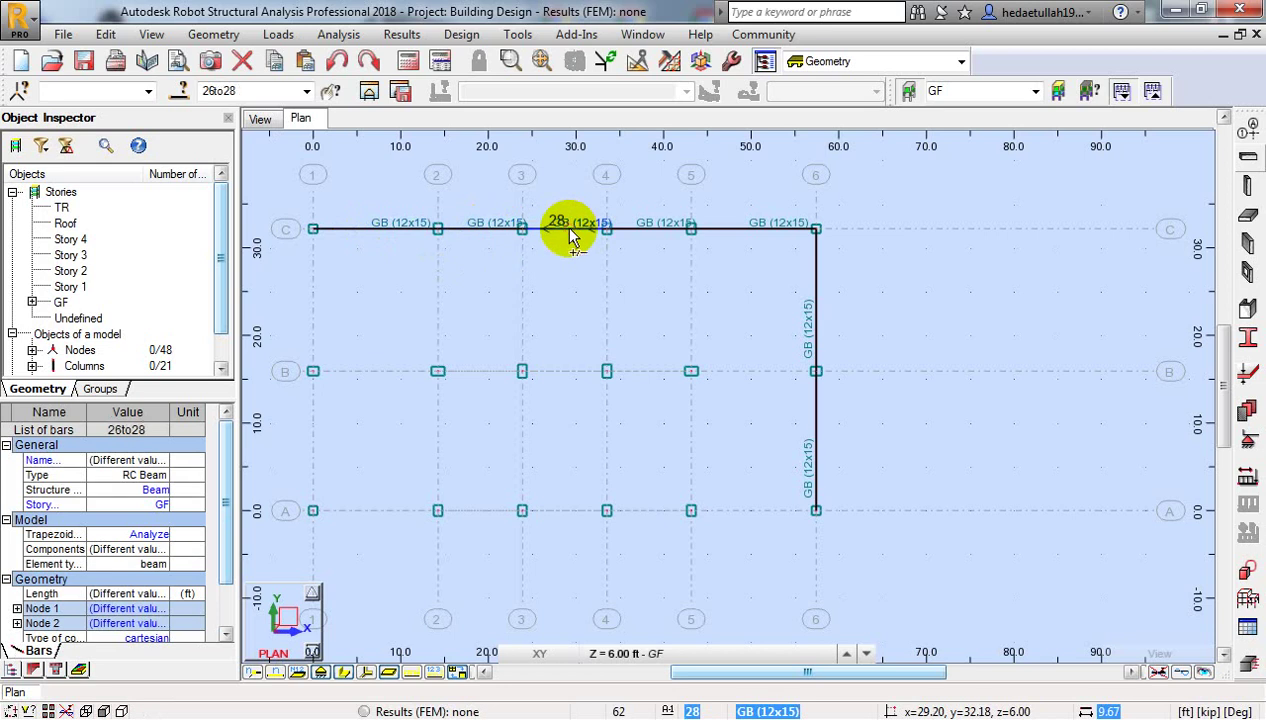
{"action": "left_click", "coordinate": [735, 233], "text": "ctrl"}
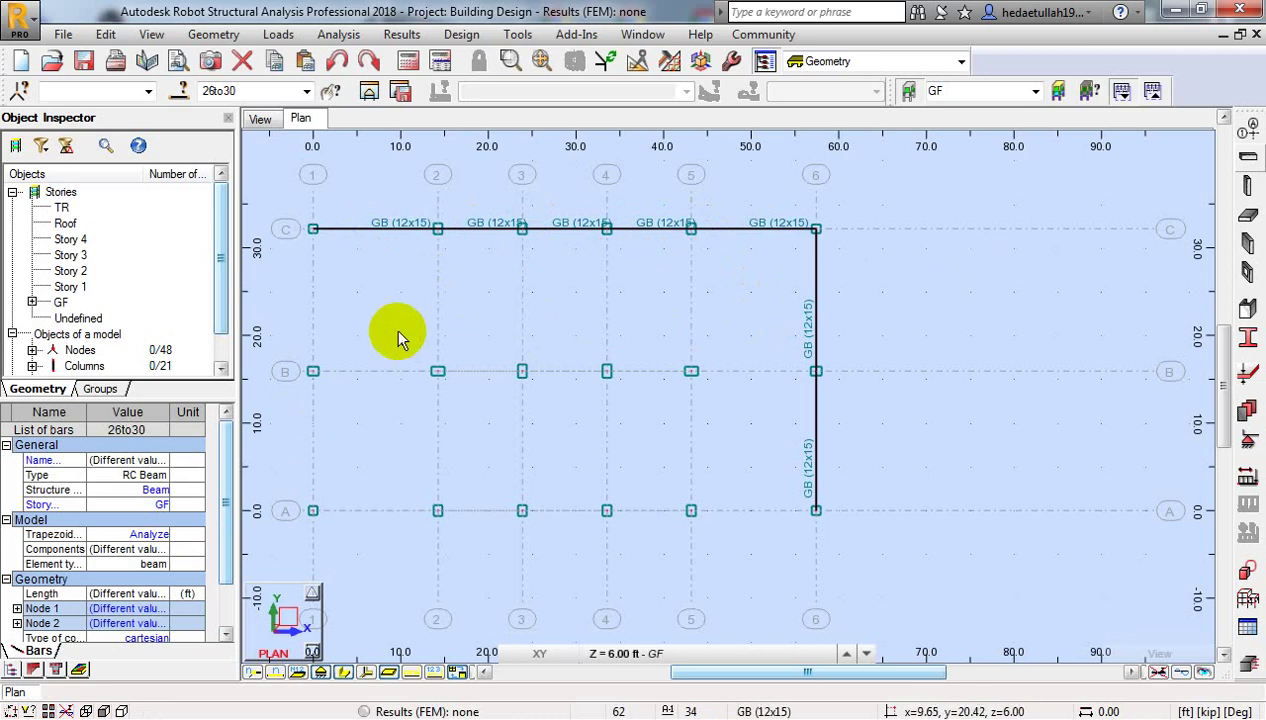
{"action": "left_click", "coordinate": [637, 62]}
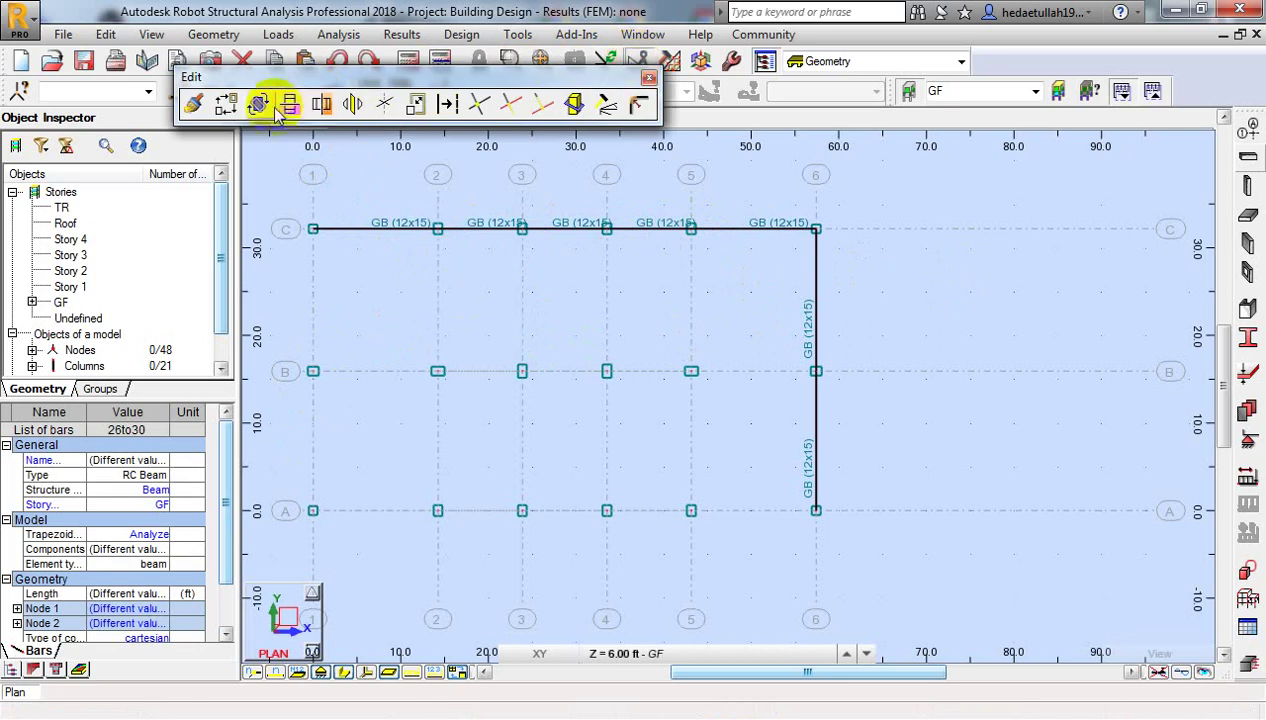
{"action": "left_click", "coordinate": [225, 104]}
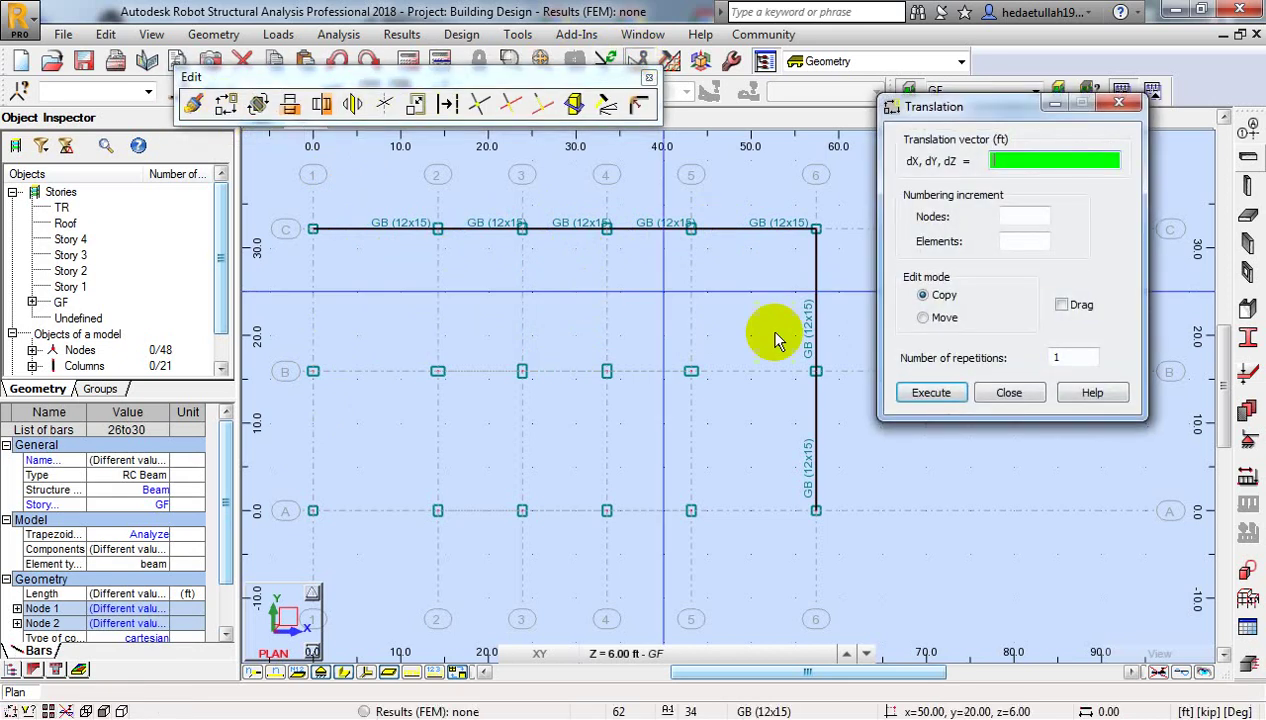
{"action": "left_click", "coordinate": [314, 232]}
{"action": "scroll", "coordinate": [318, 233], "scroll_direction": "up", "scroll_amount": 2}
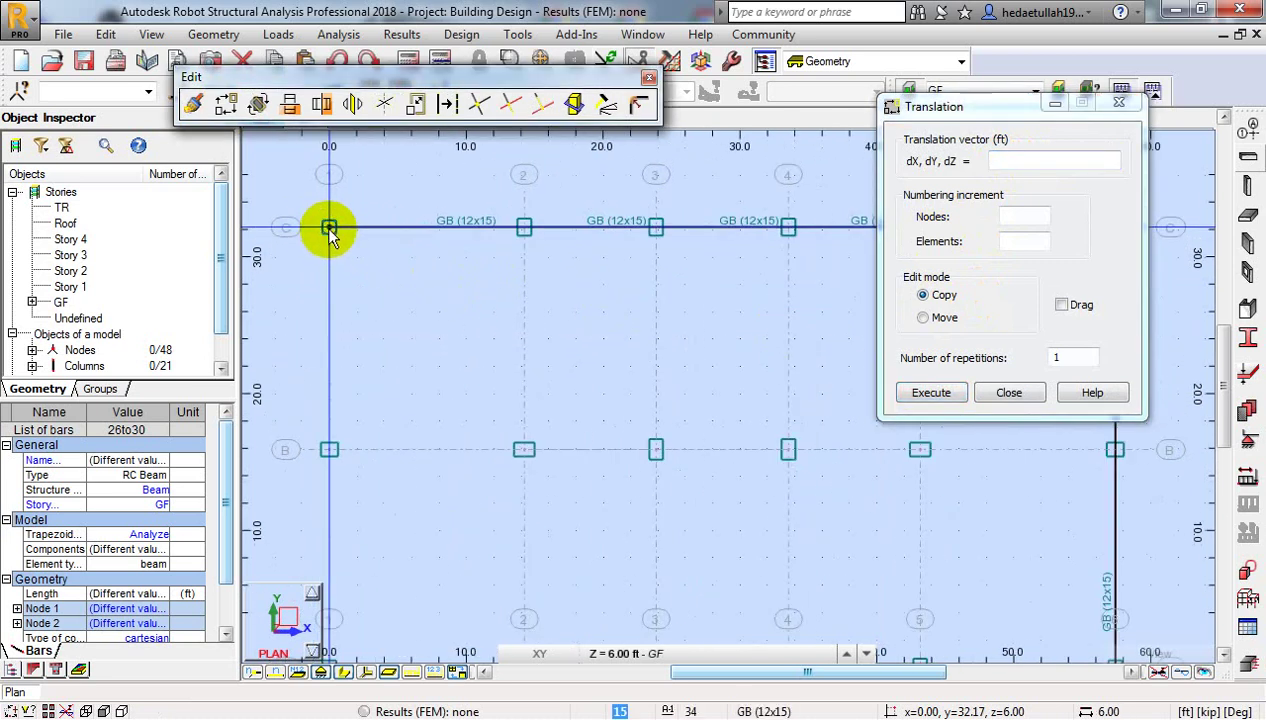
{"action": "left_click", "coordinate": [330, 228]}
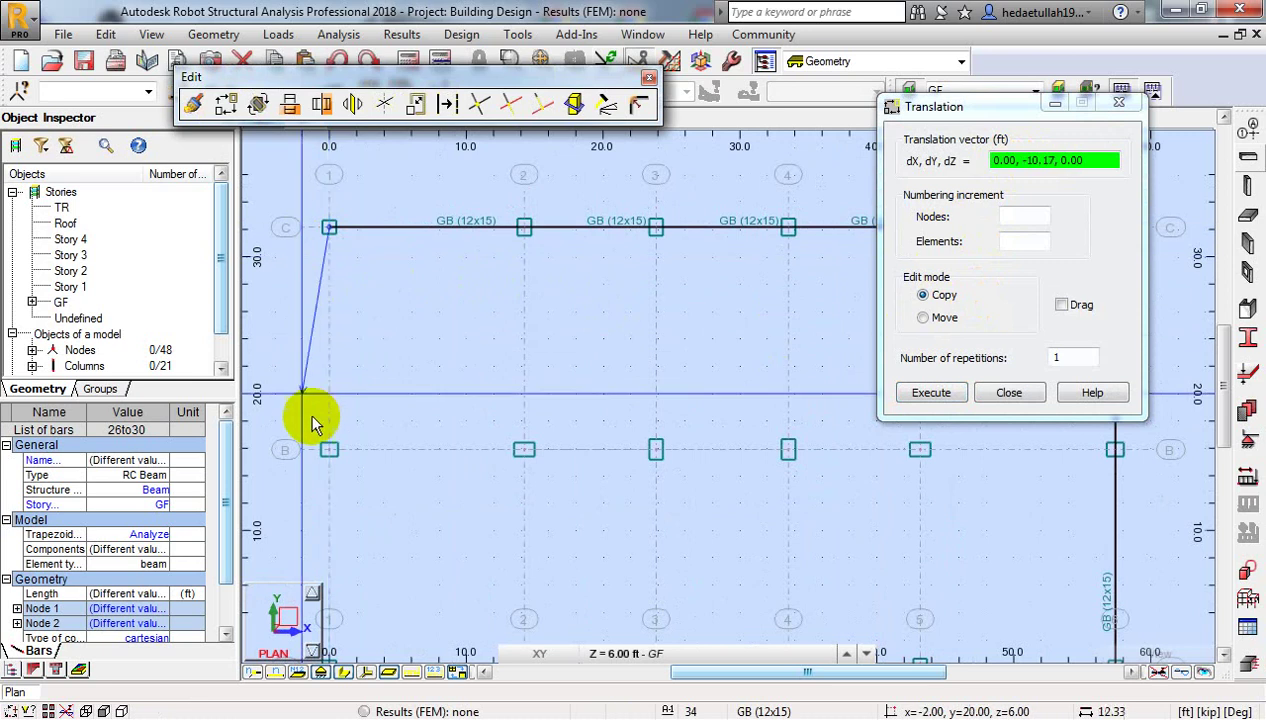
{"action": "left_click", "coordinate": [330, 452]}
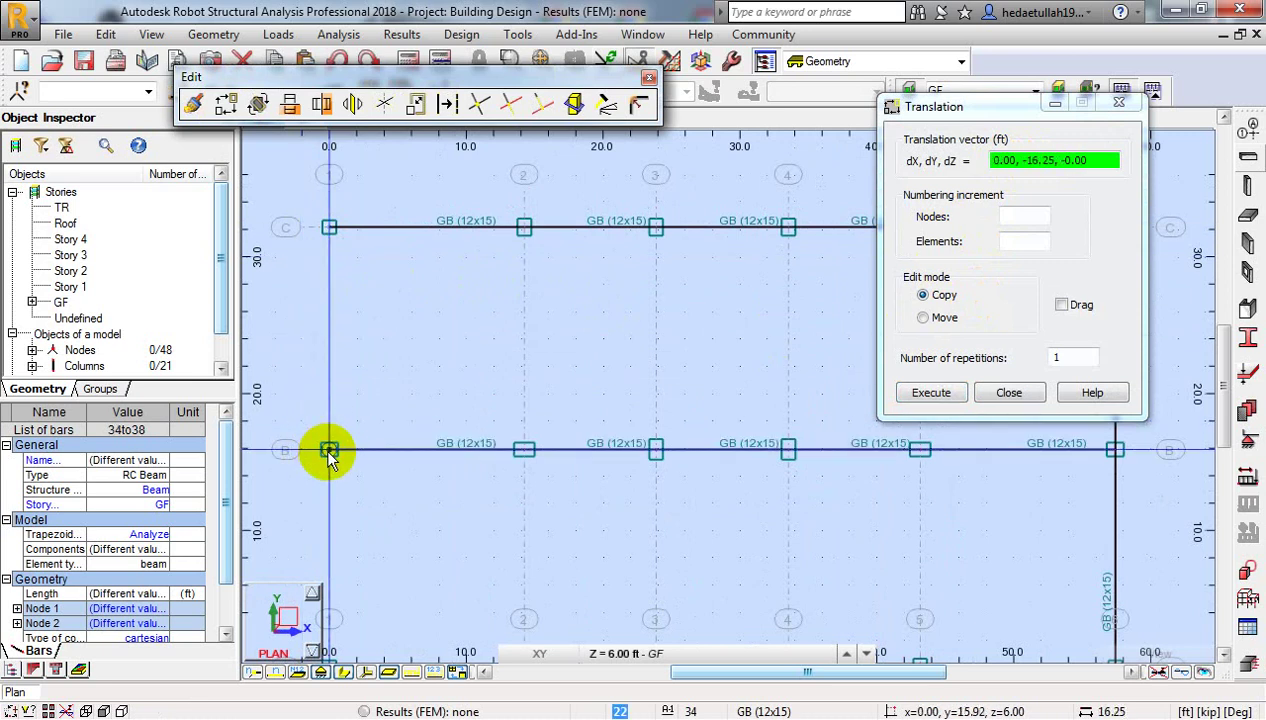
{"action": "middle_click_drag", "start_coordinate": [343, 585], "coordinate": [340, 401]}
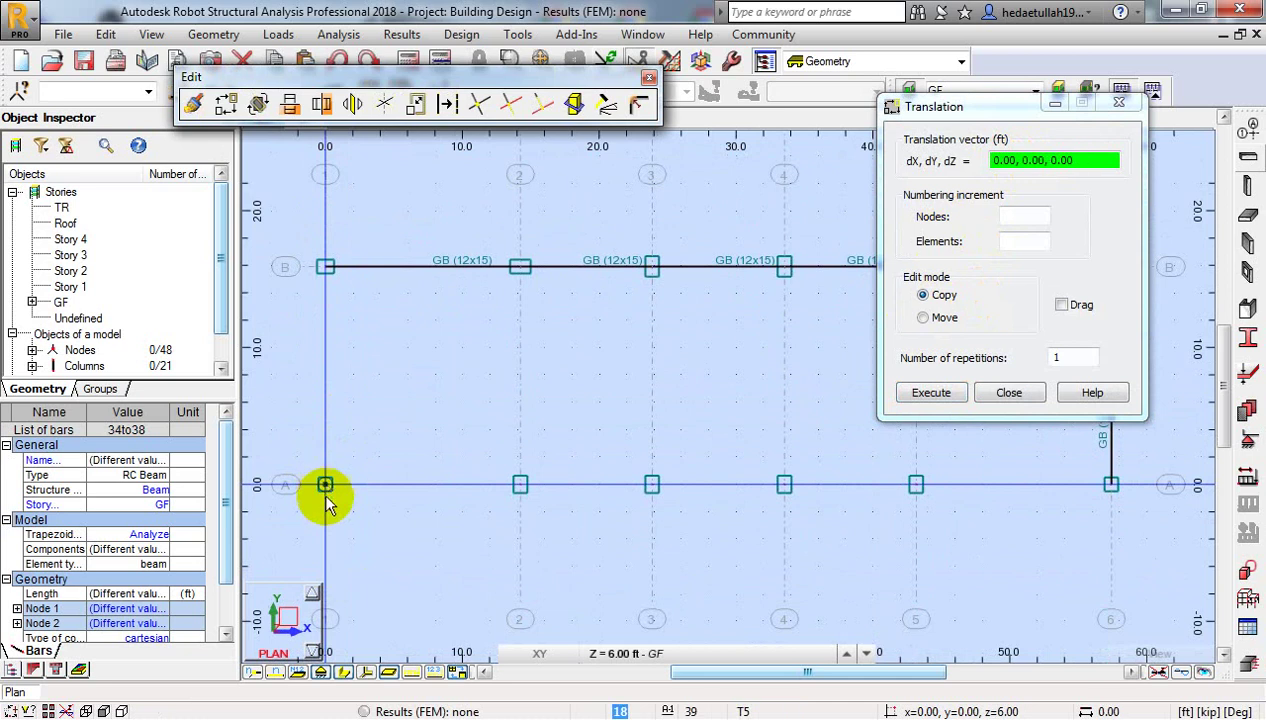
{"action": "left_click", "coordinate": [325, 486]}
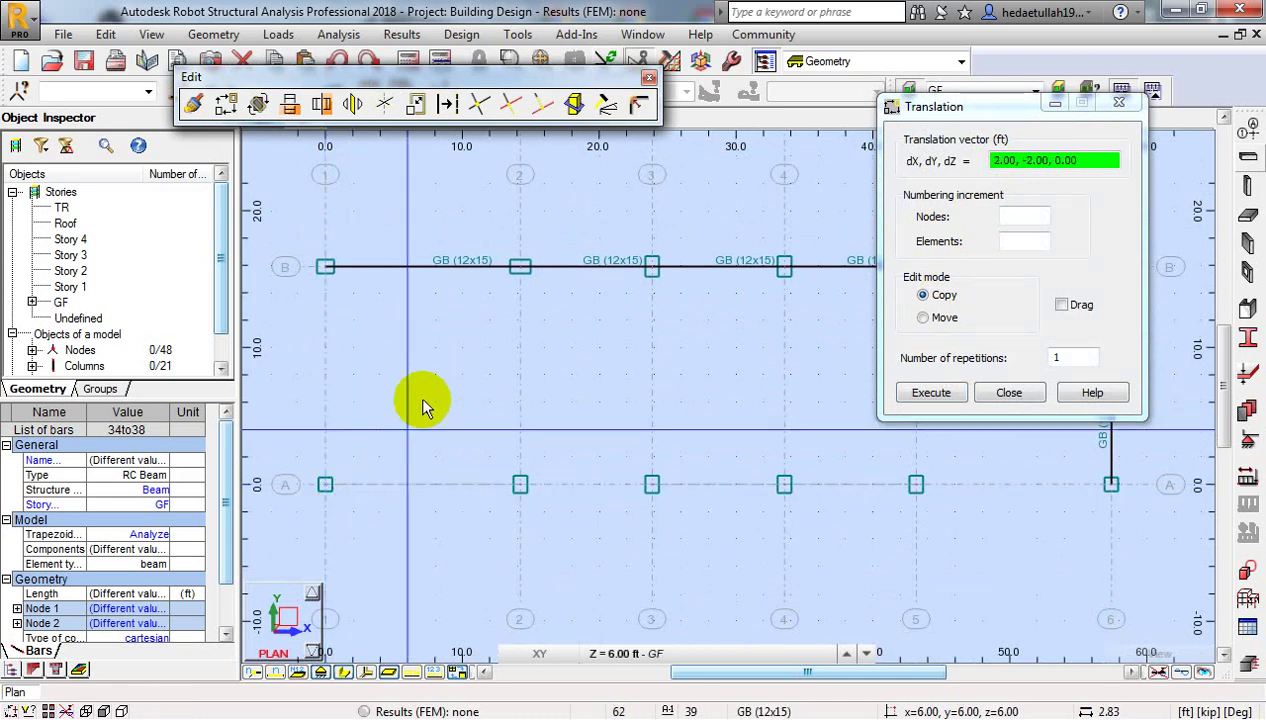
{"action": "middle_click_drag", "start_coordinate": [436, 333], "coordinate": [447, 425]}
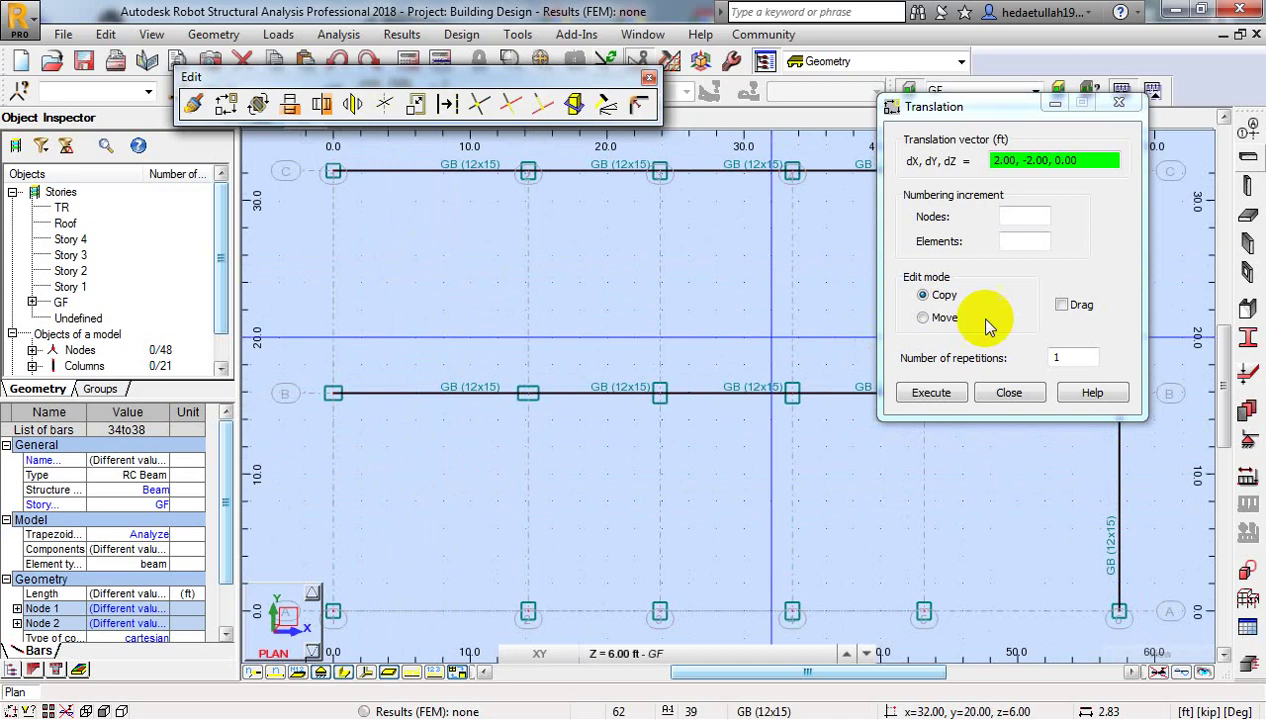
{"action": "left_click", "coordinate": [928, 393]}
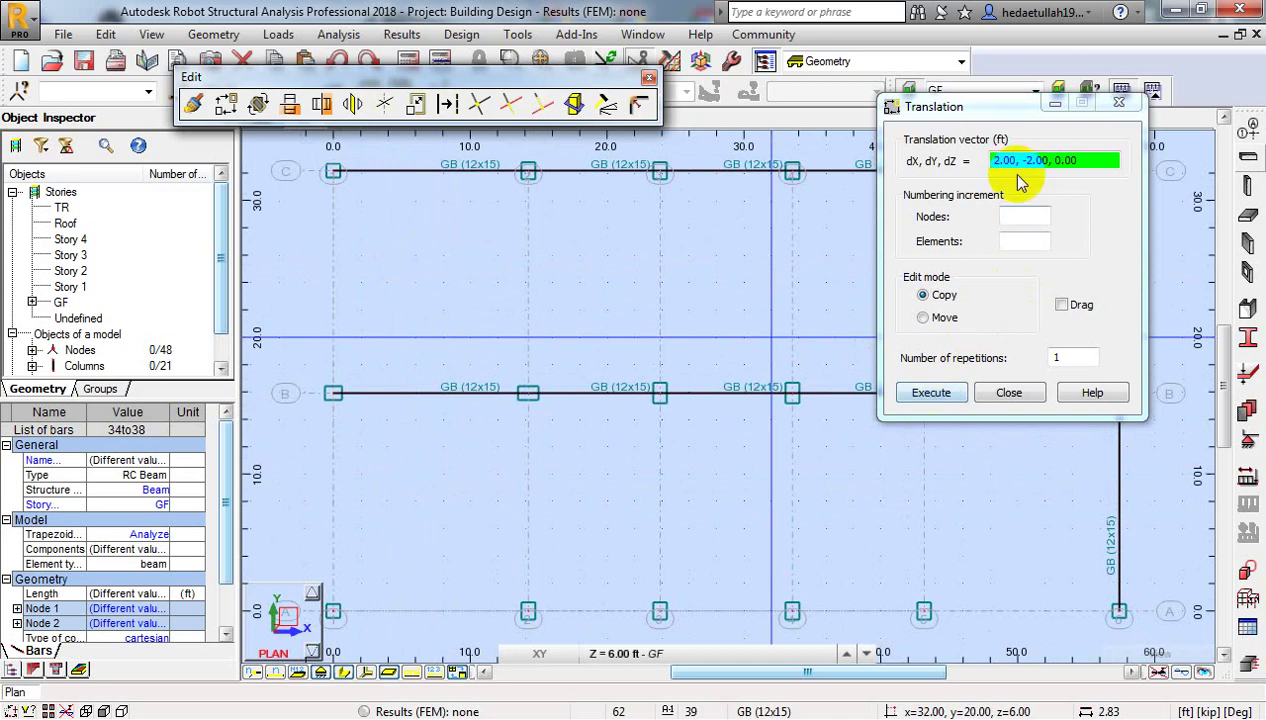
Step: Try to copy the grid line B beams to grid line A with translation vector 0.00, -32.17, 0.00, and close the Translation and Edit tools
{"action": "left_click", "coordinate": [333, 171]}
{"action": "middle_click_drag", "start_coordinate": [330, 494], "coordinate": [329, 326]}
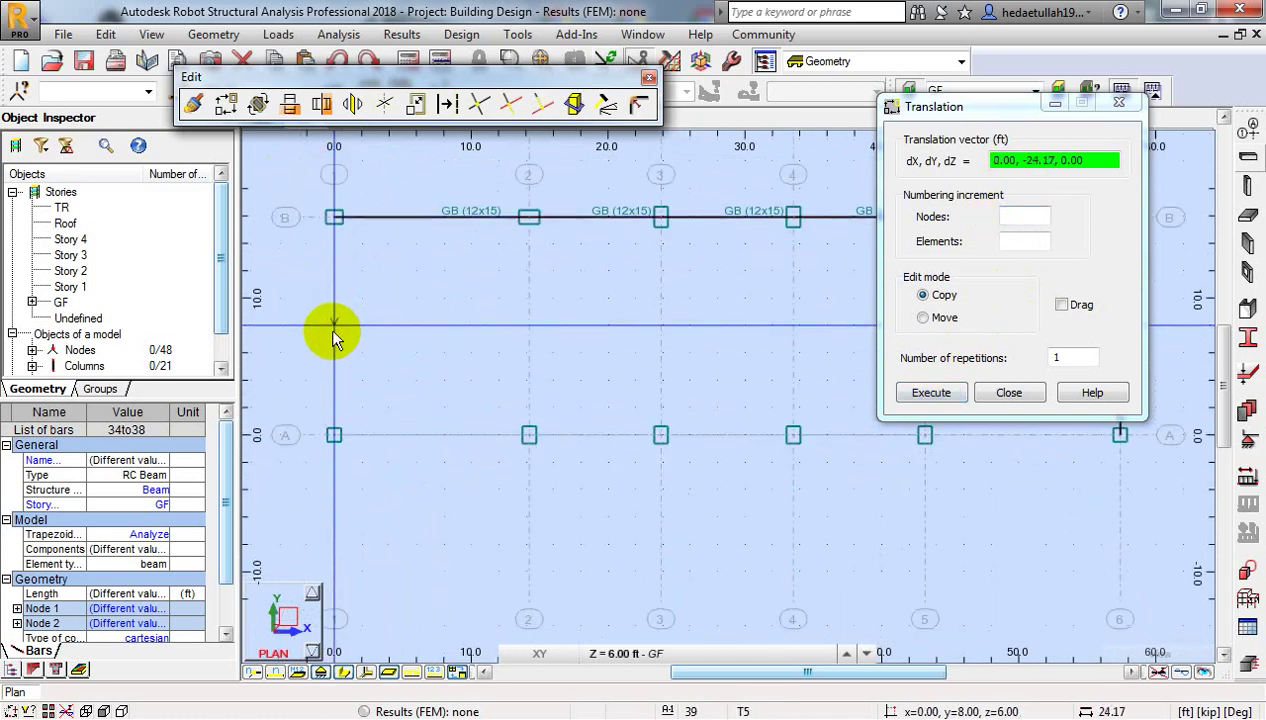
{"action": "left_click", "coordinate": [334, 435]}
{"action": "middle_click_drag", "start_coordinate": [388, 334], "coordinate": [407, 418]}
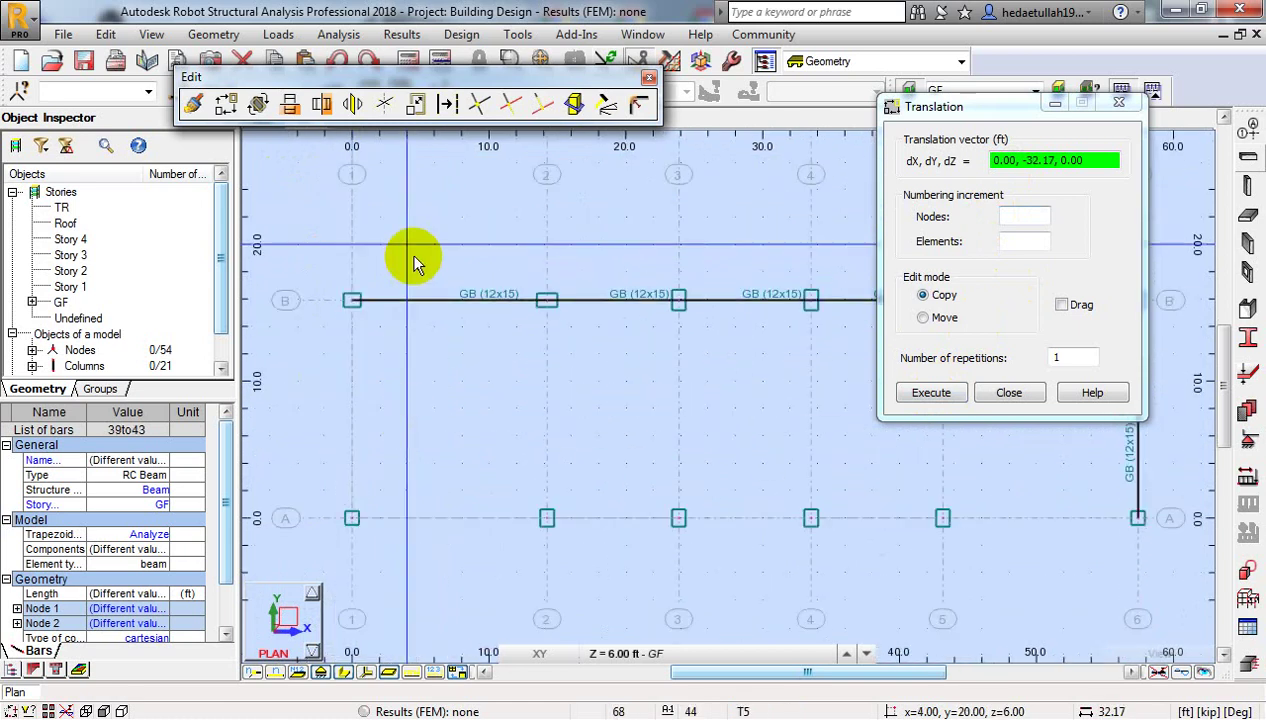
{"action": "middle_click_drag", "start_coordinate": [414, 262], "coordinate": [381, 415]}
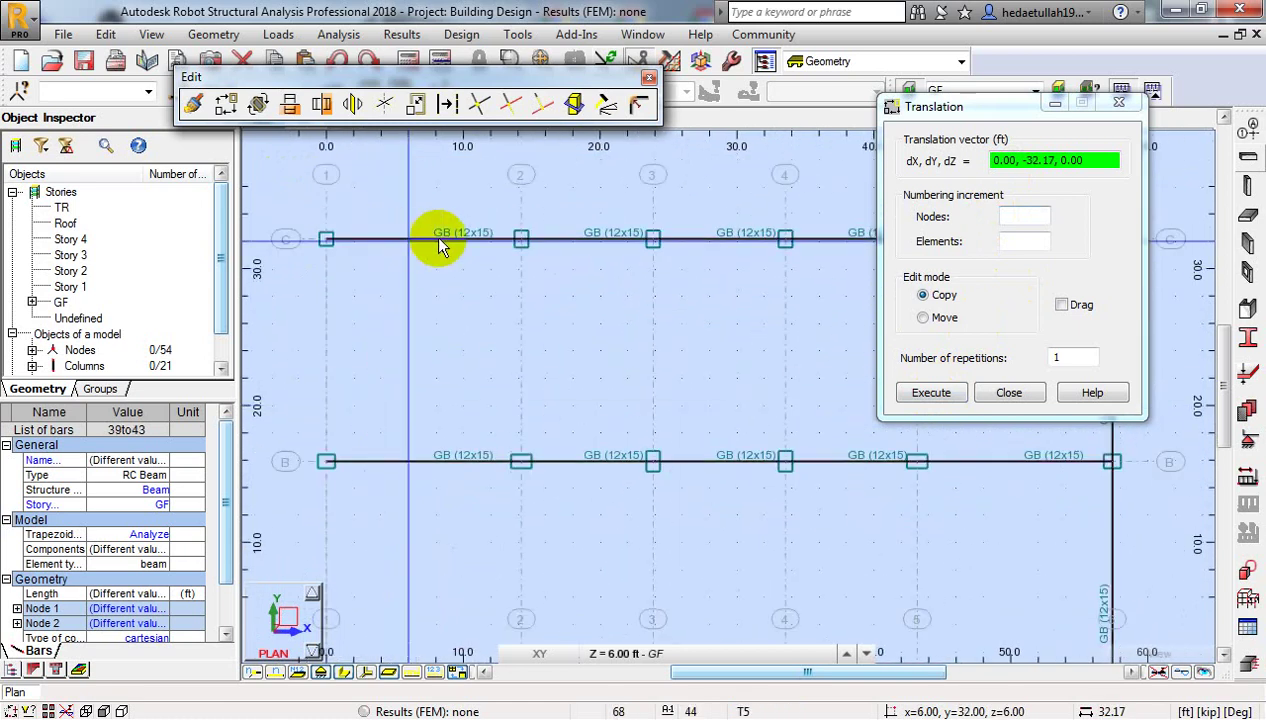
{"action": "left_click", "coordinate": [1009, 392]}
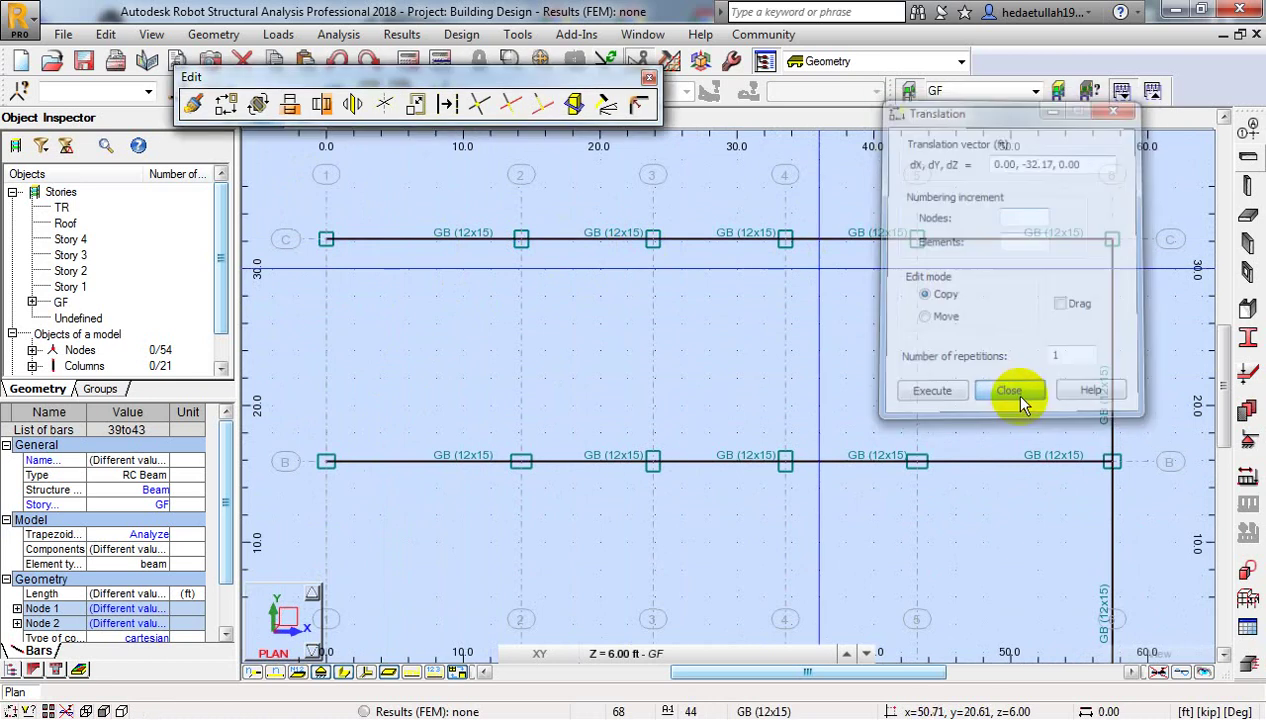
{"action": "left_click", "coordinate": [649, 77]}
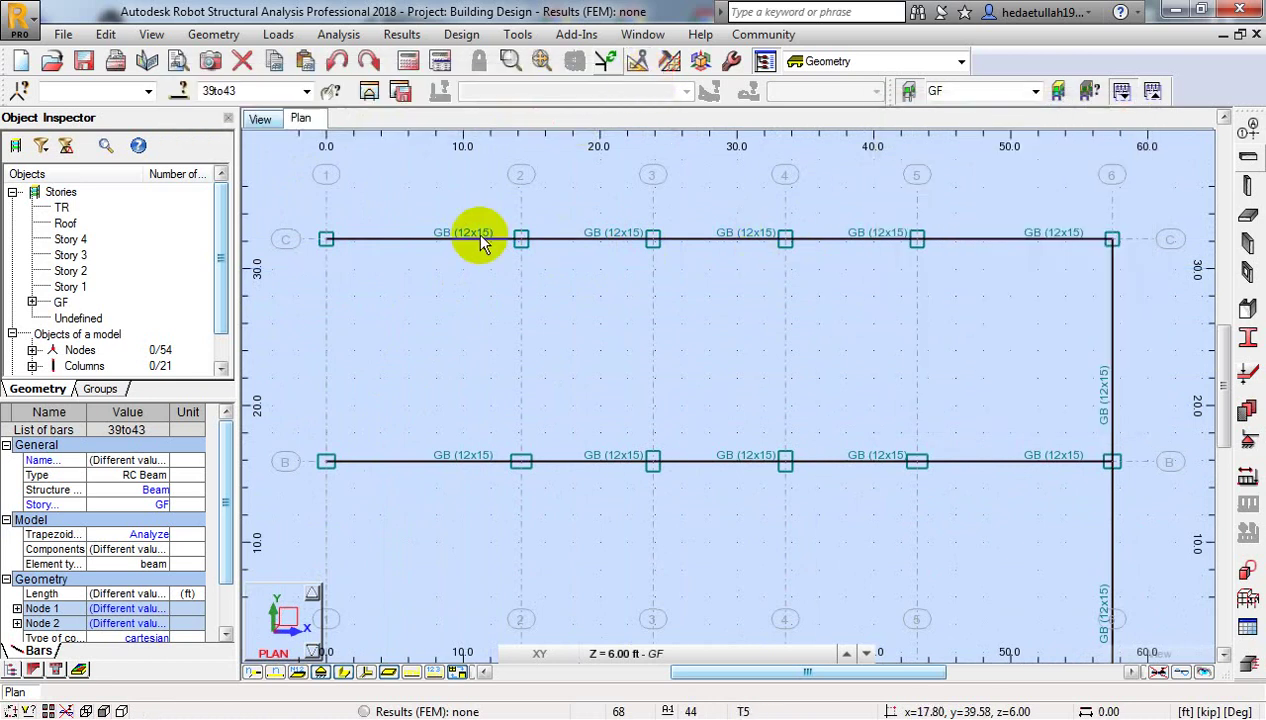
Step: Copy the grid line C beams between grids 1-2 and 3-6 to grid line A using Translation with vector 0.00, -32.17, 0.00
{"action": "left_click", "coordinate": [410, 241]}
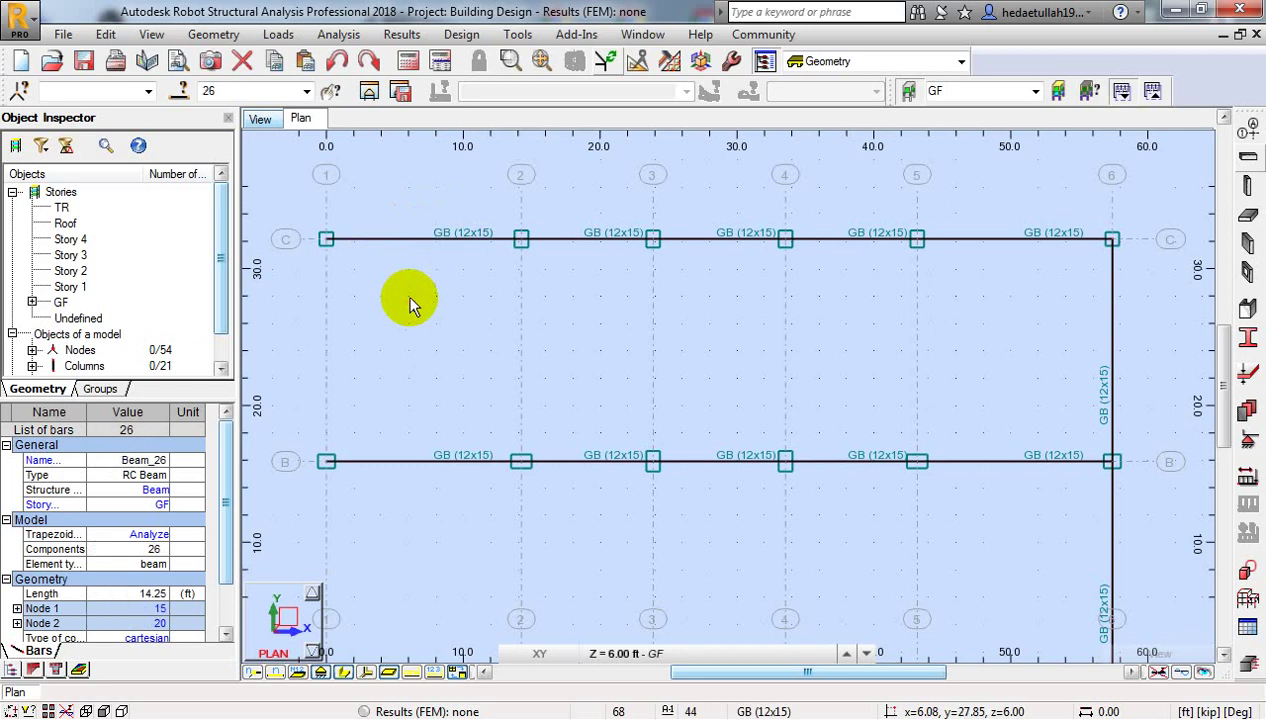
{"action": "left_click_drag", "start_coordinate": [364, 198], "coordinate": [441, 277]}
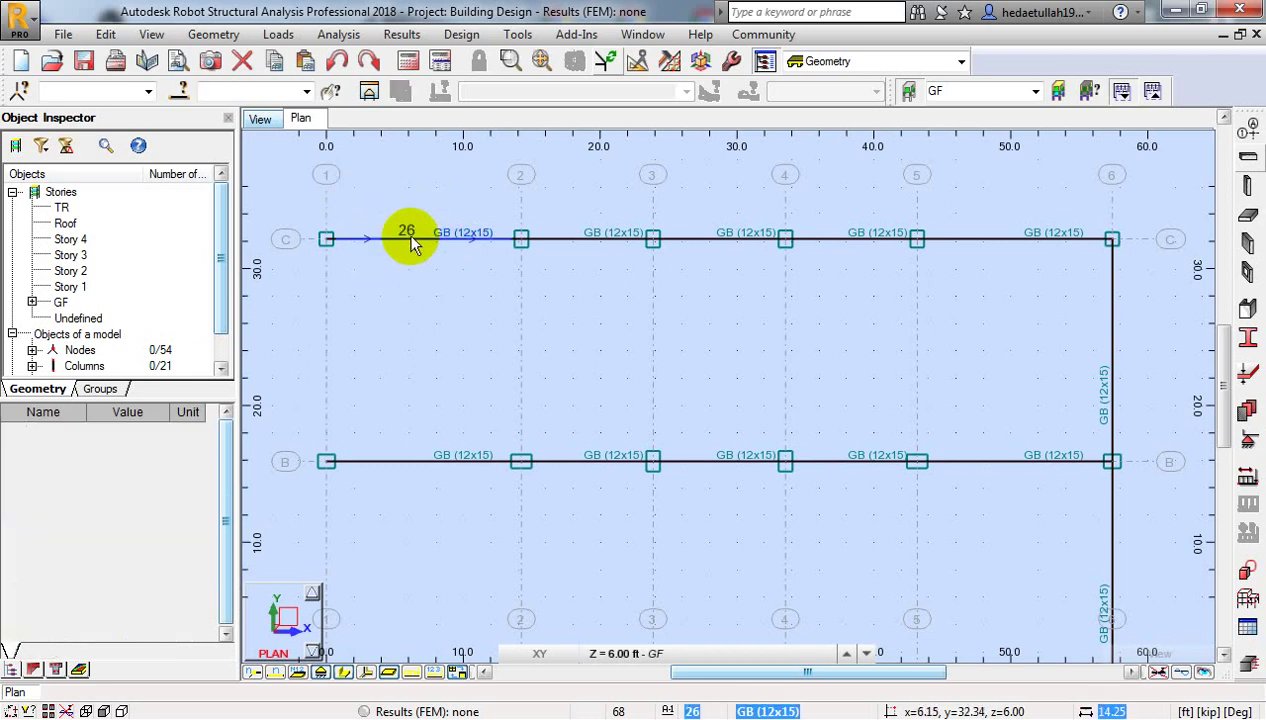
{"action": "left_click", "coordinate": [410, 241]}
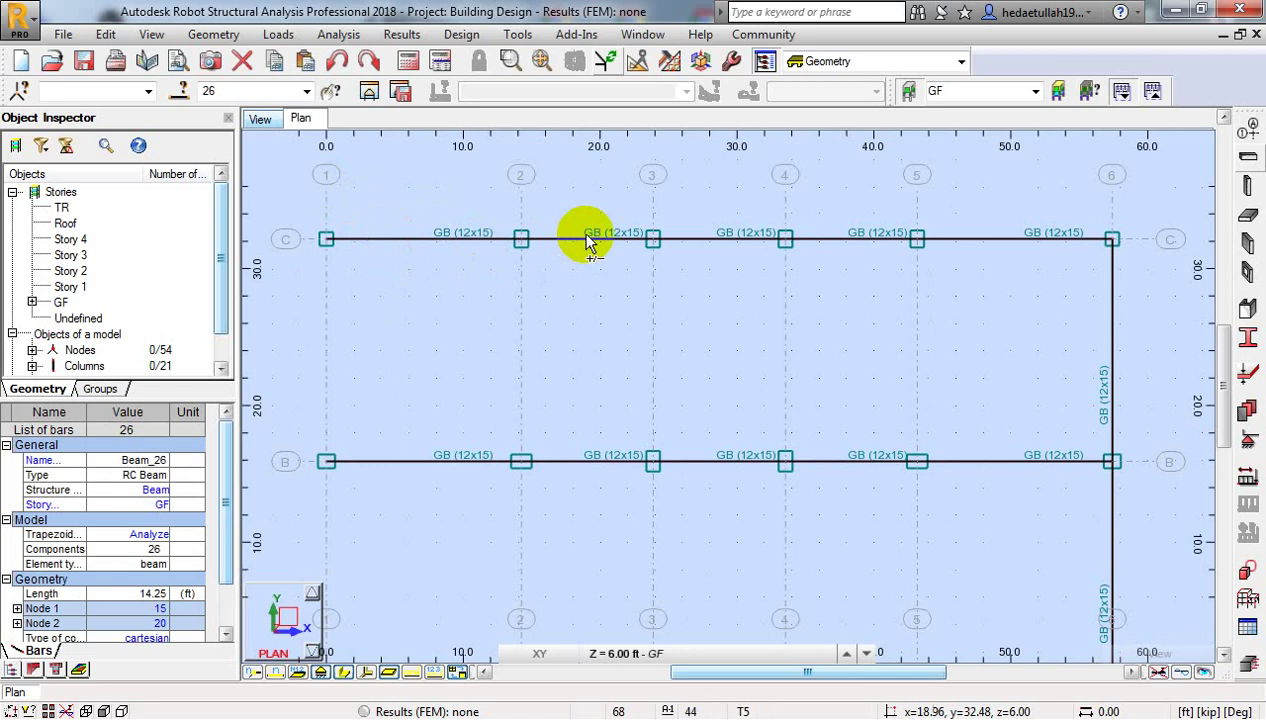
{"action": "left_click", "coordinate": [709, 243], "text": "ctrl"}
{"action": "left_click", "coordinate": [843, 236], "text": "ctrl"}
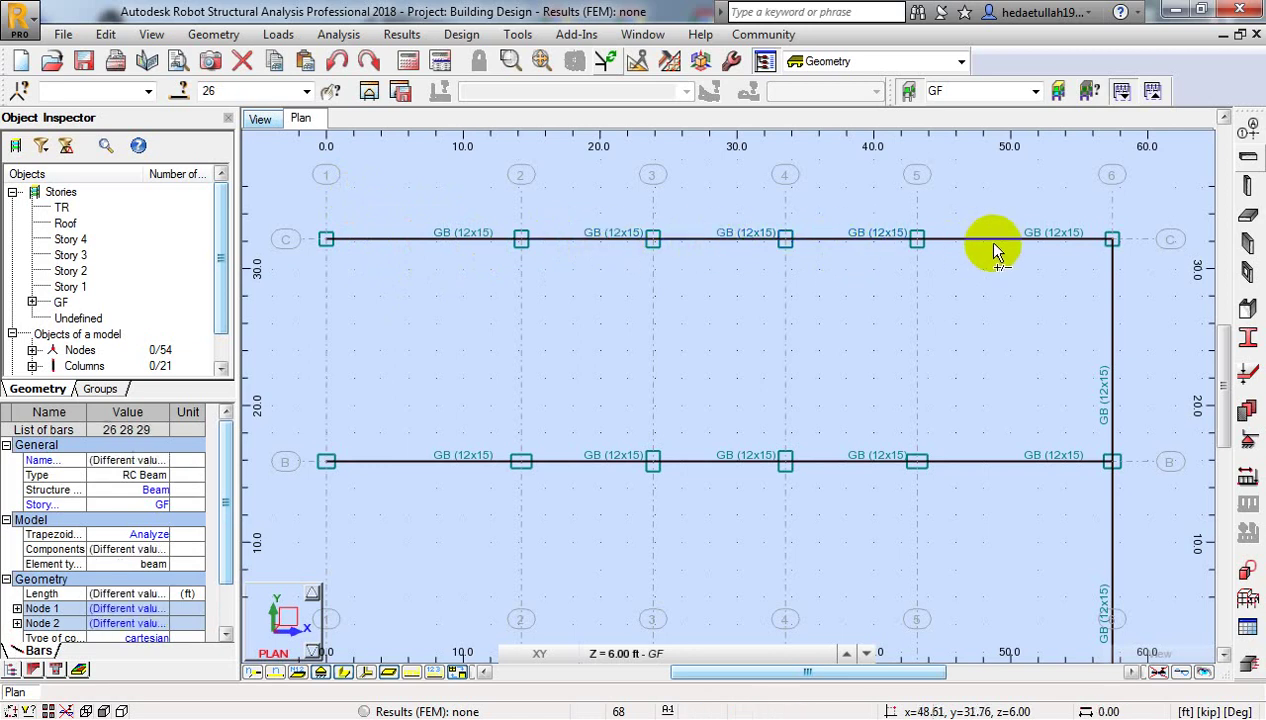
{"action": "left_click", "coordinate": [645, 68]}
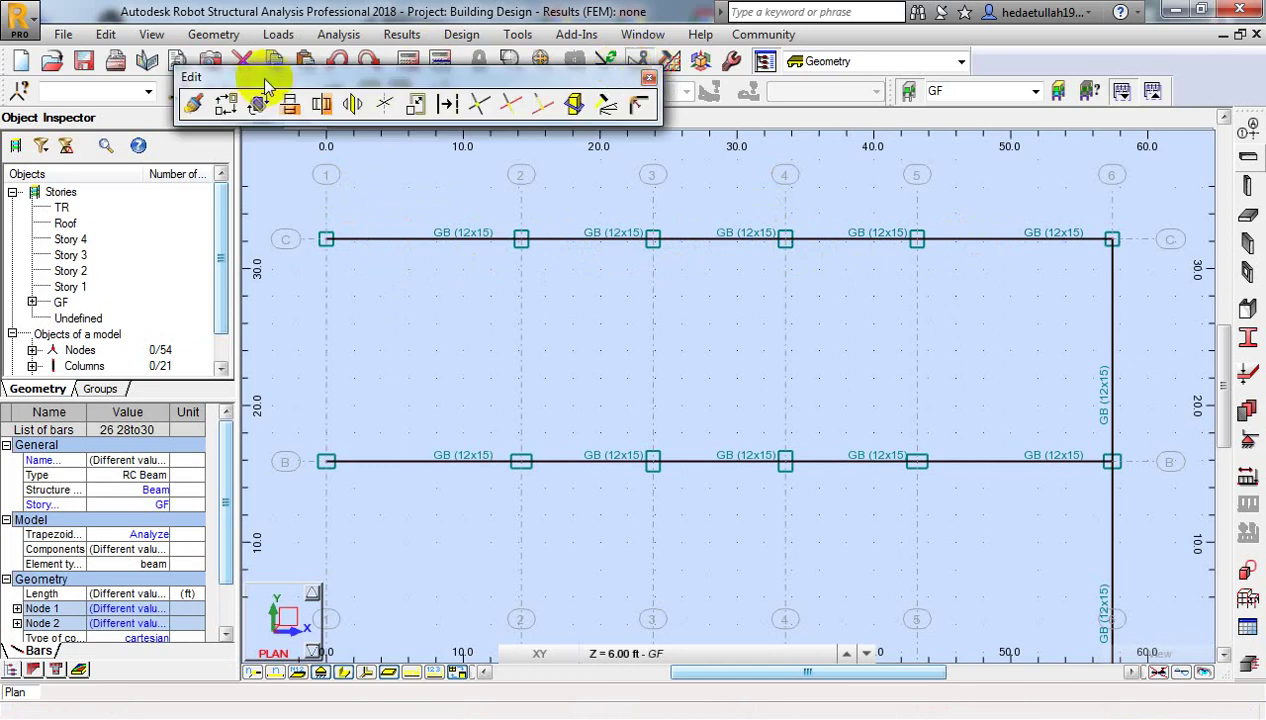
{"action": "left_click", "coordinate": [228, 105]}
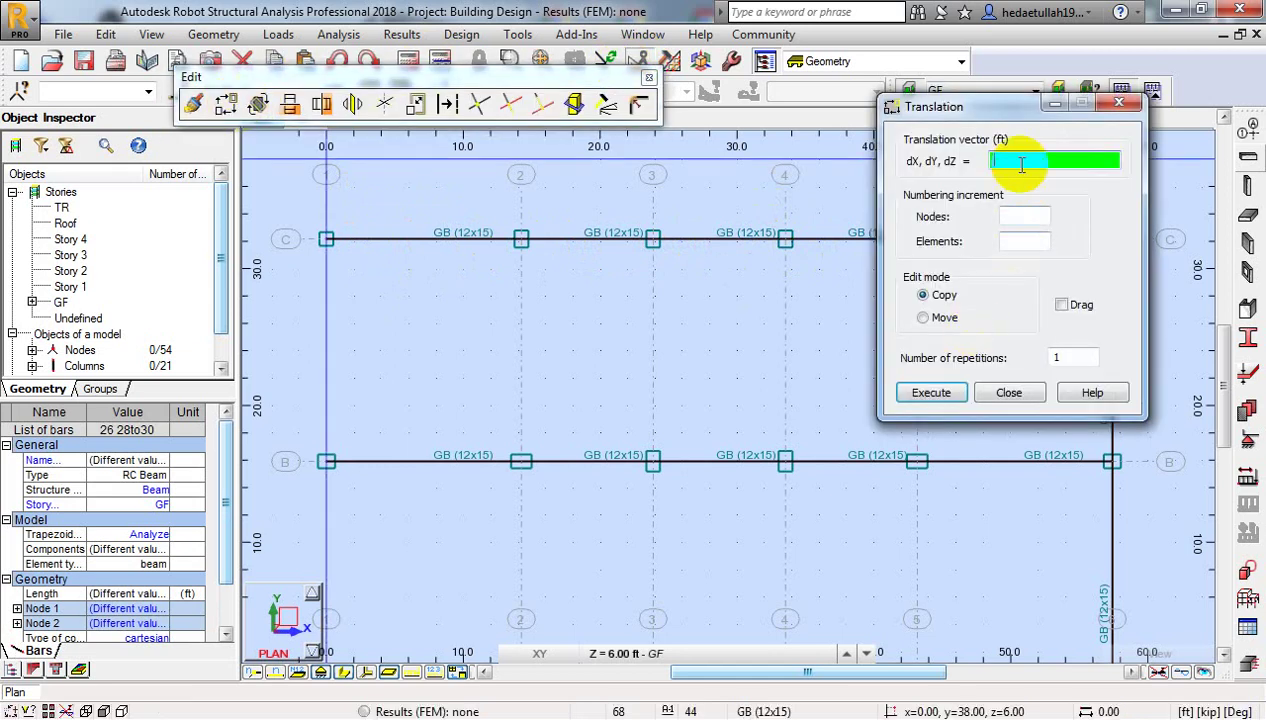
{"action": "left_click", "coordinate": [326, 240]}
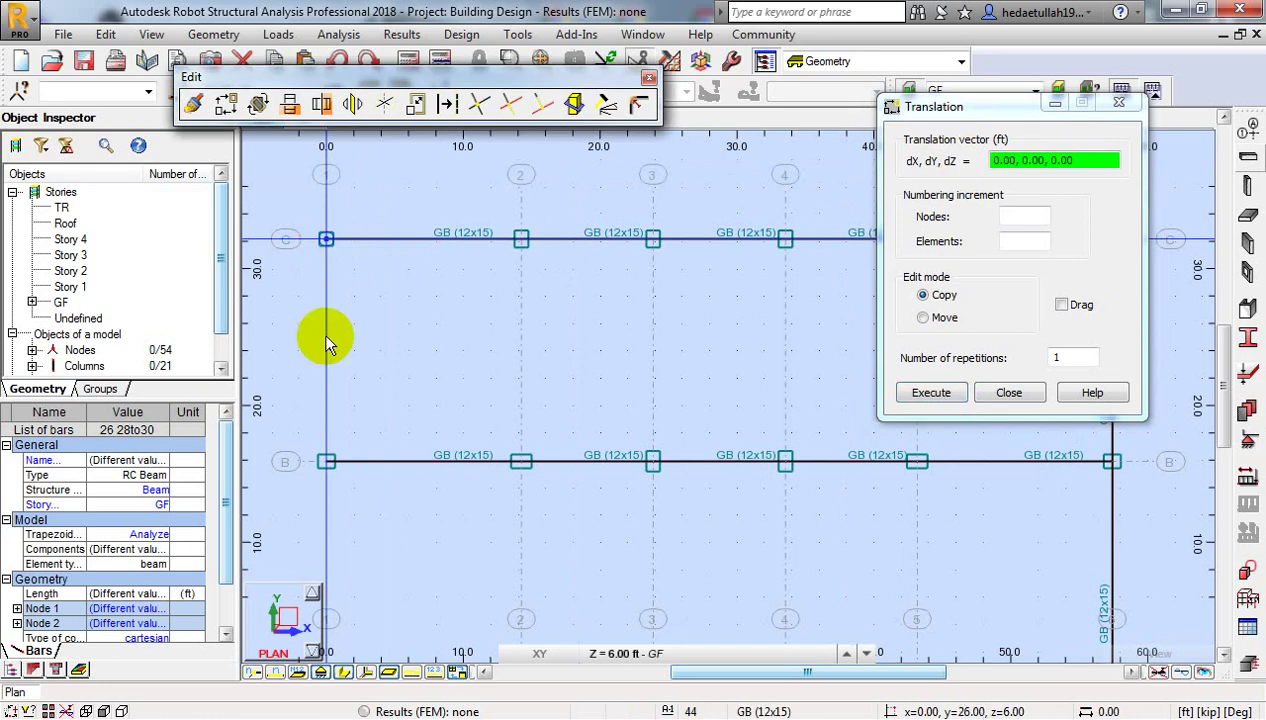
{"action": "middle_click_drag", "start_coordinate": [327, 508], "coordinate": [321, 456]}
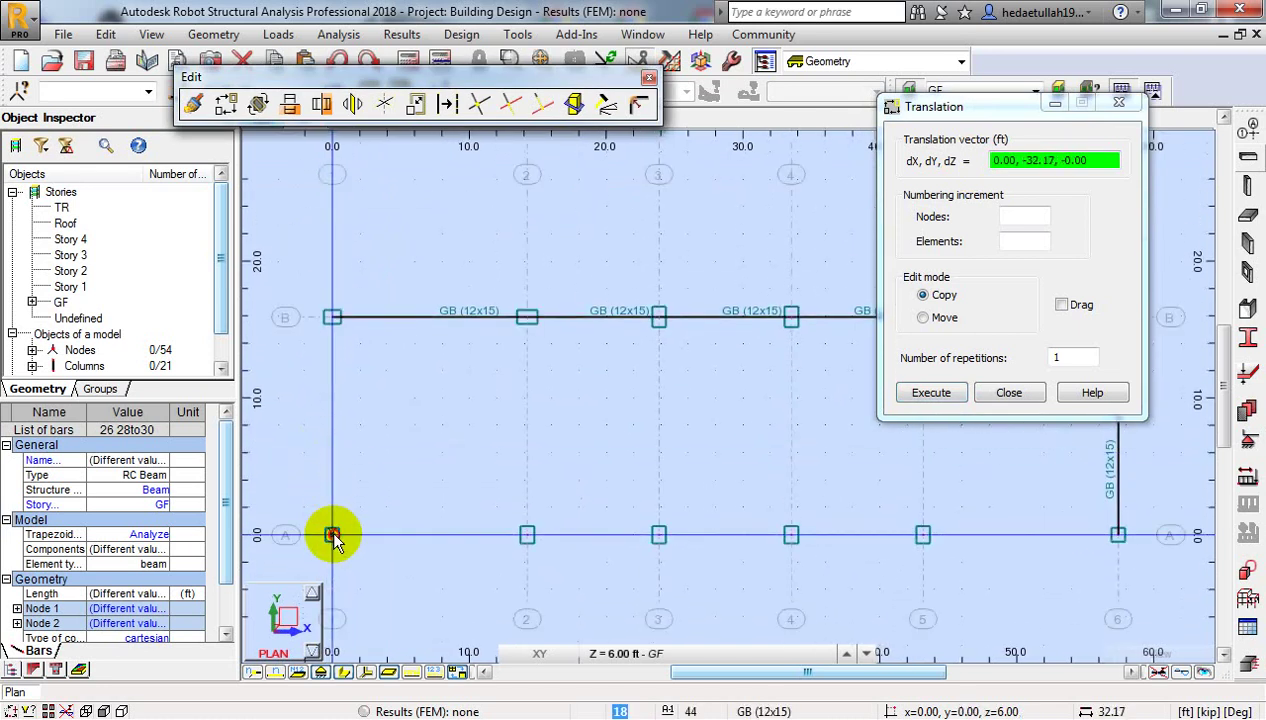
{"action": "left_click", "coordinate": [334, 537]}
{"action": "middle_click_drag", "start_coordinate": [592, 505], "coordinate": [576, 503]}
{"action": "middle_click_drag", "start_coordinate": [574, 380], "coordinate": [576, 387]}
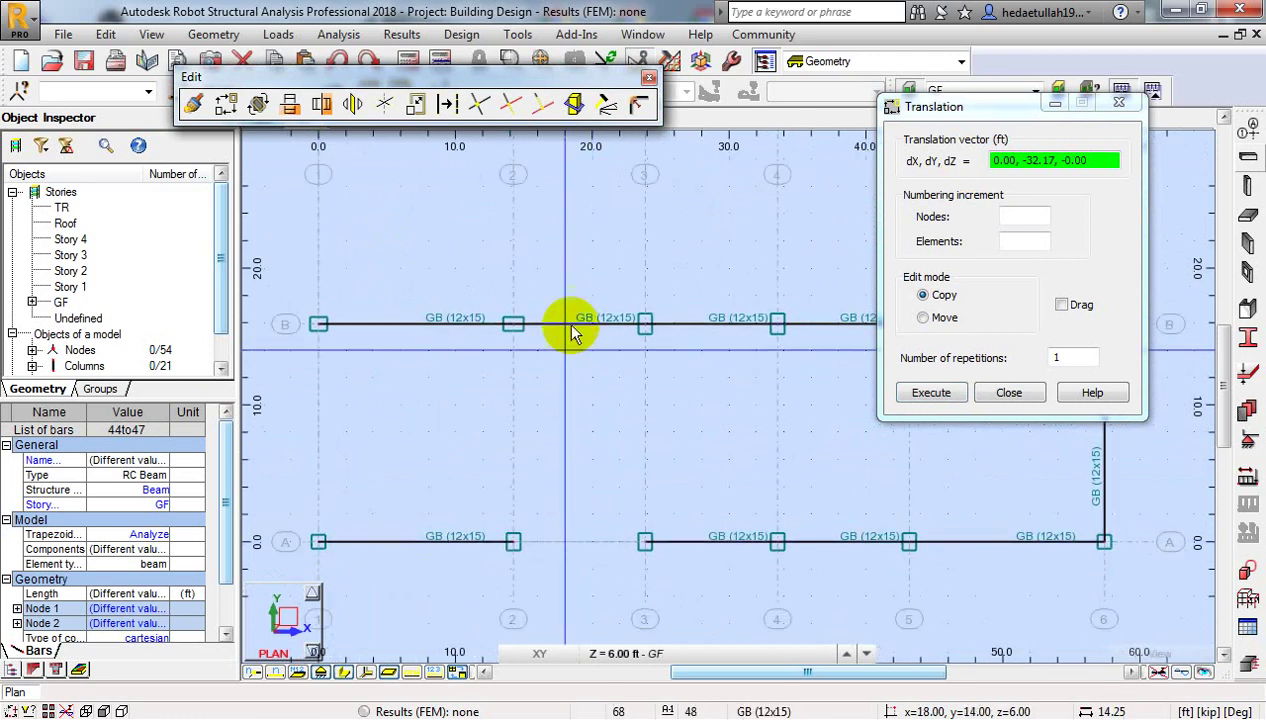
{"action": "middle_click_drag", "start_coordinate": [585, 240], "coordinate": [591, 333]}
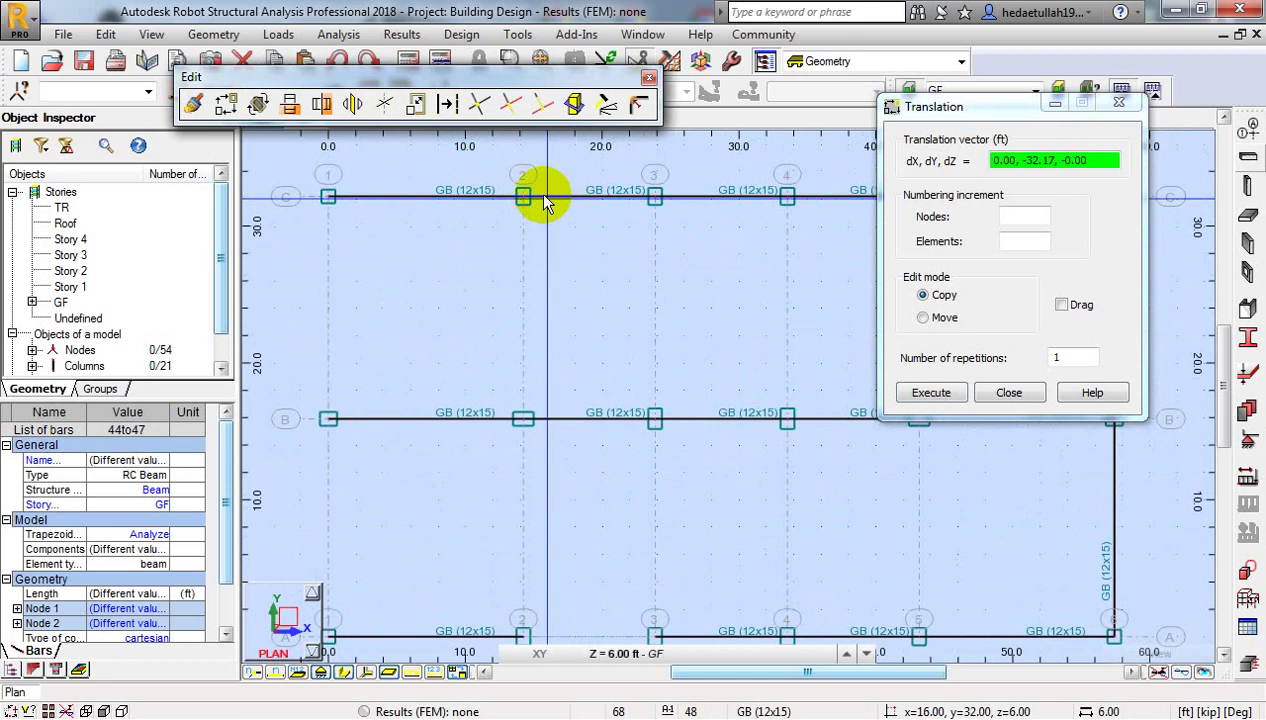
{"action": "left_click", "coordinate": [1009, 392]}
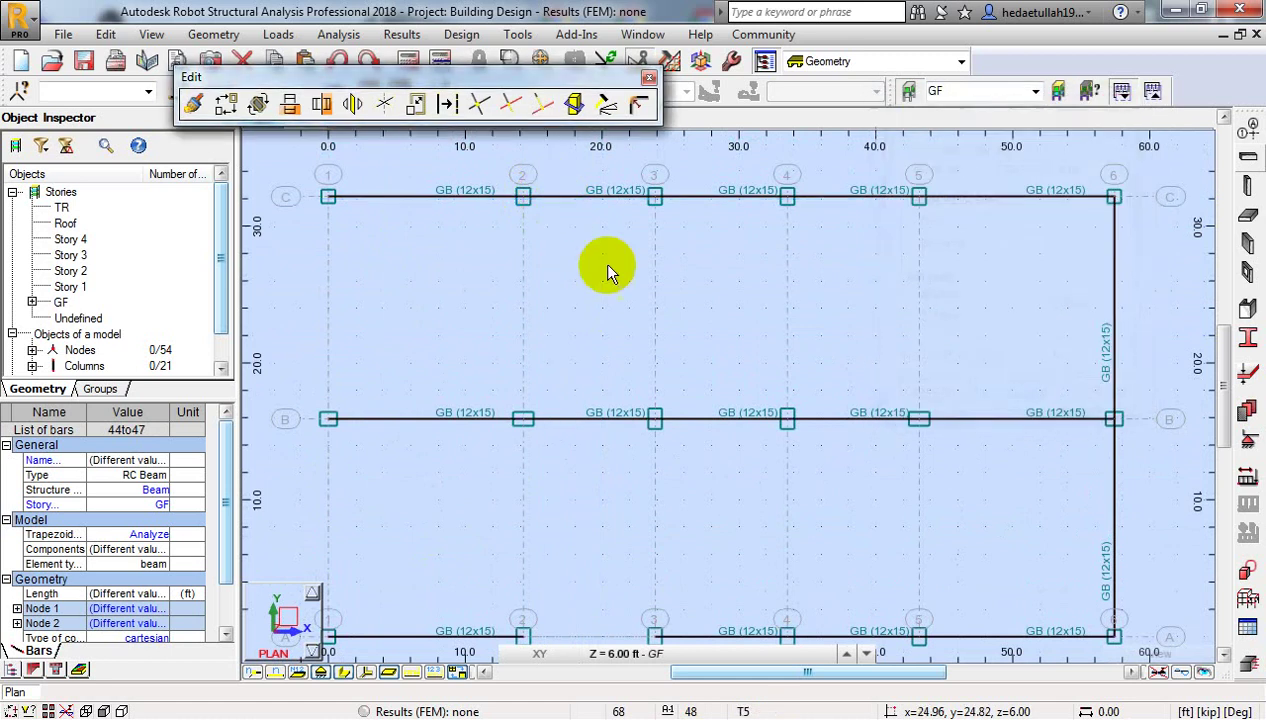
Step: Copy the grid line C beam between grids 2 and 3 to grid line A with translation vector 0.00, -32.17, 0.00, and close Translation
{"action": "left_click", "coordinate": [556, 198]}
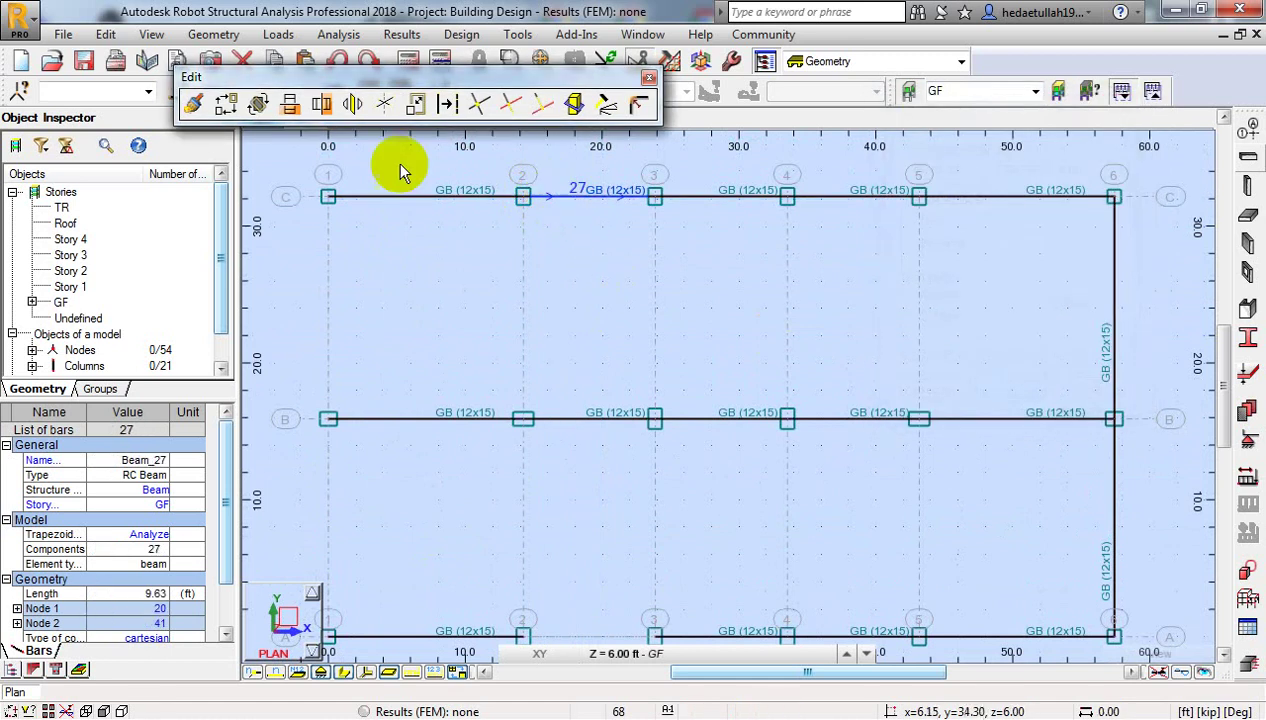
{"action": "left_click", "coordinate": [225, 104]}
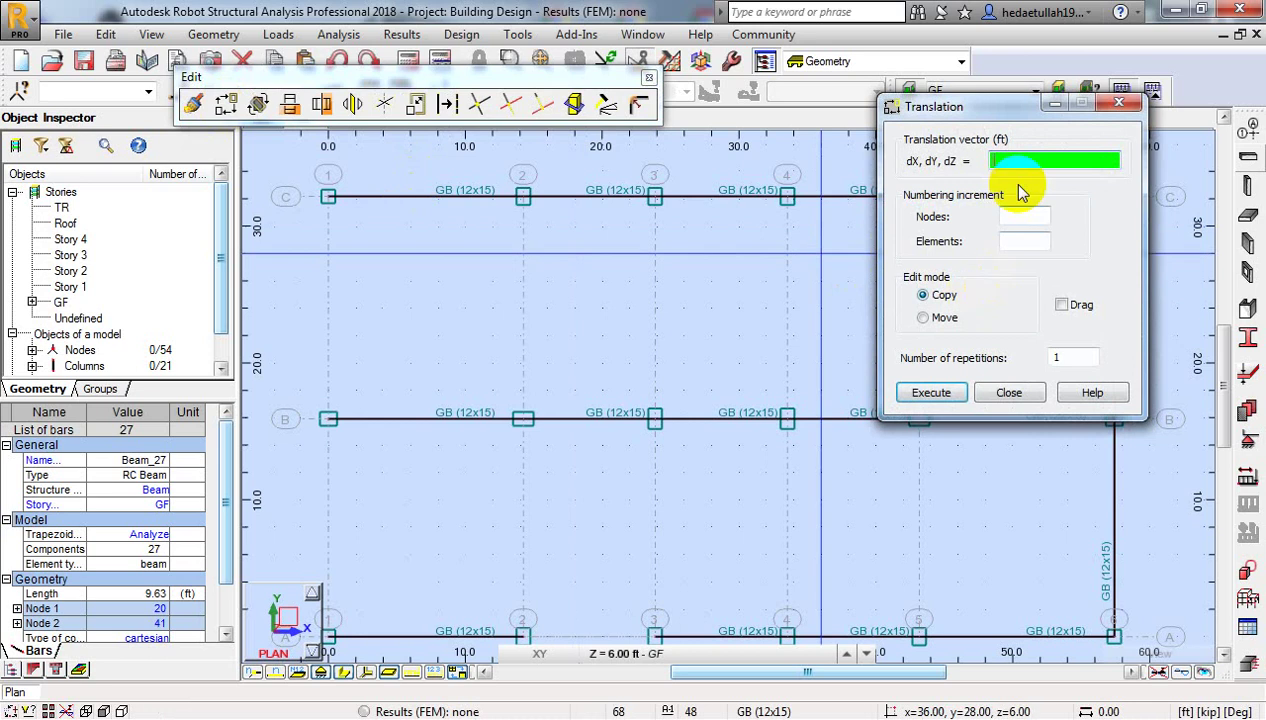
{"action": "left_click", "coordinate": [524, 197]}
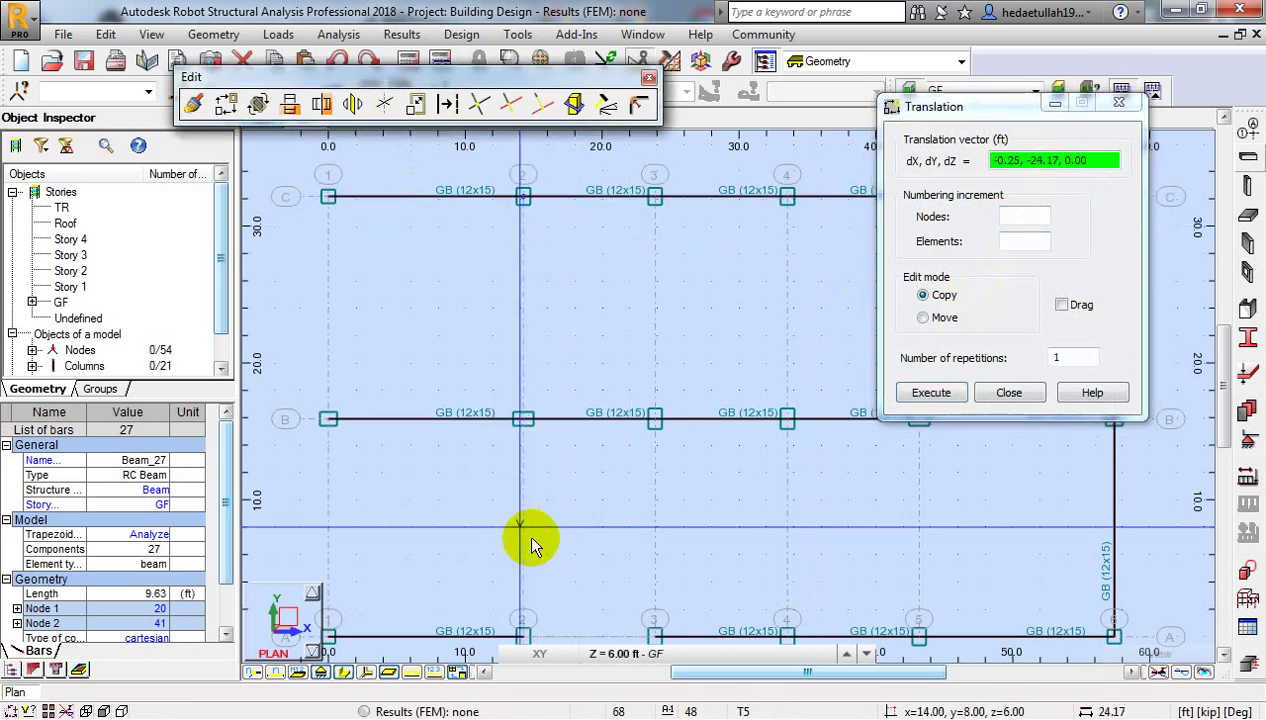
{"action": "middle_click_drag", "start_coordinate": [529, 536], "coordinate": [528, 435]}
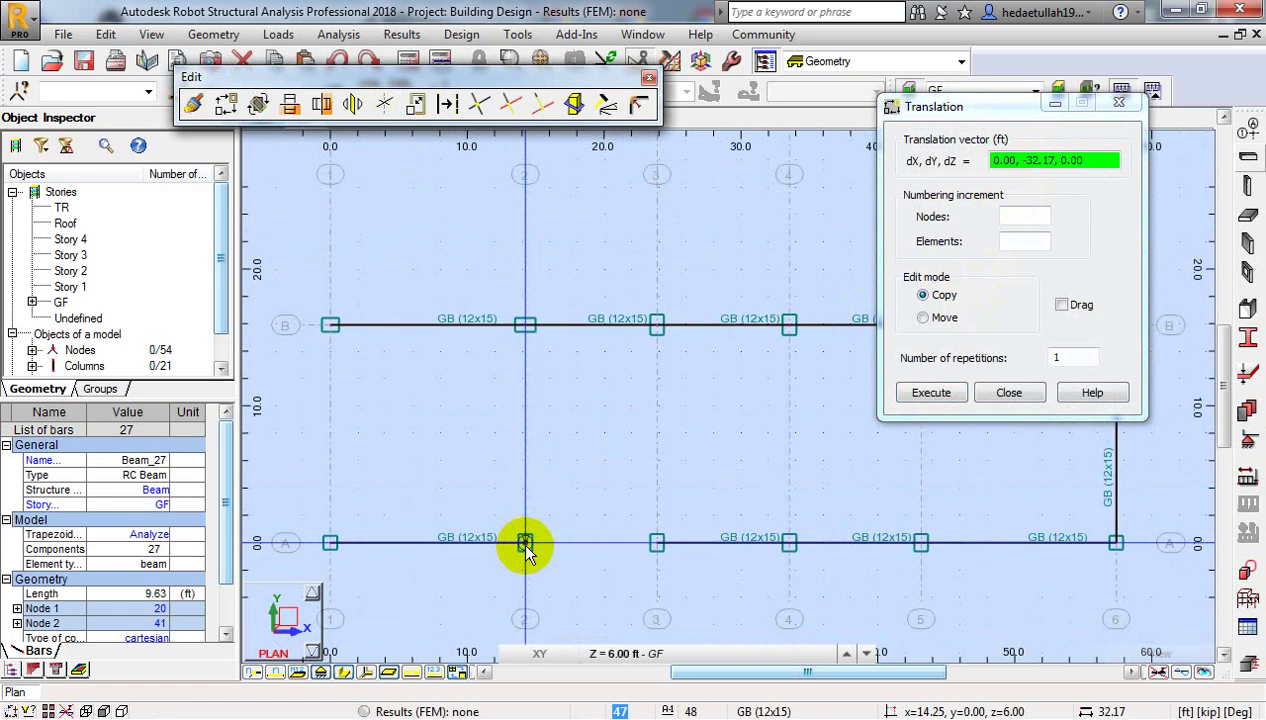
{"action": "left_click", "coordinate": [525, 543]}
{"action": "middle_click_drag", "start_coordinate": [600, 506], "coordinate": [594, 539]}
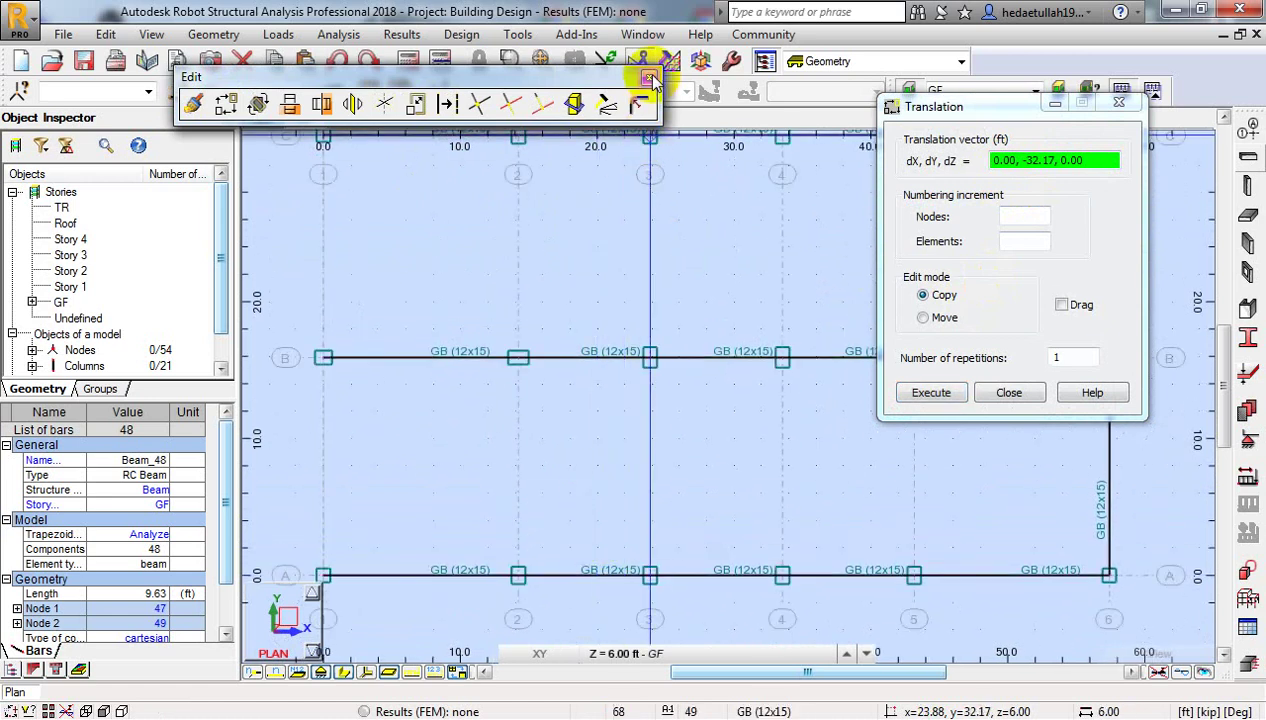
{"action": "left_click", "coordinate": [1009, 392]}
Step: Copy the two GB (12x15) beams on grid line 6 to grid line 5 using Translation with vector -14.25, 0.00, 0.00
{"action": "middle_click_drag", "start_coordinate": [1051, 297], "coordinate": [840, 327]}
{"action": "left_click", "coordinate": [970, 283]}
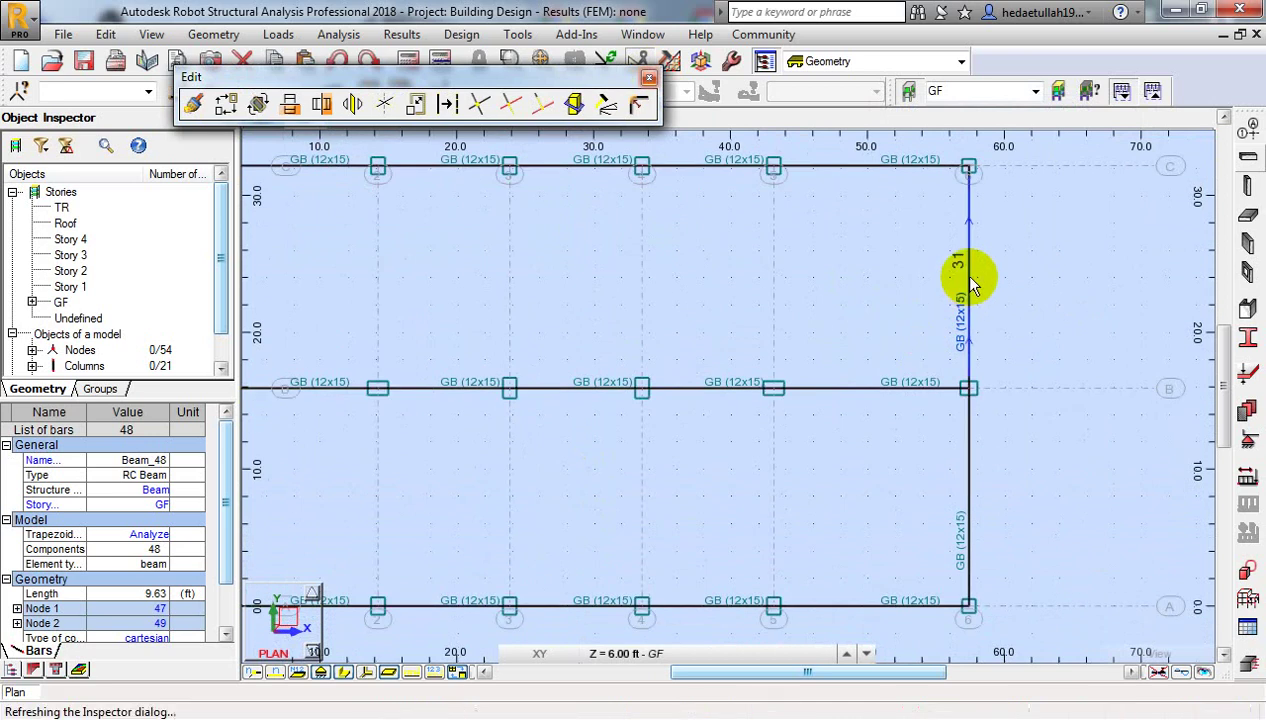
{"action": "left_click", "coordinate": [966, 490], "text": "ctrl"}
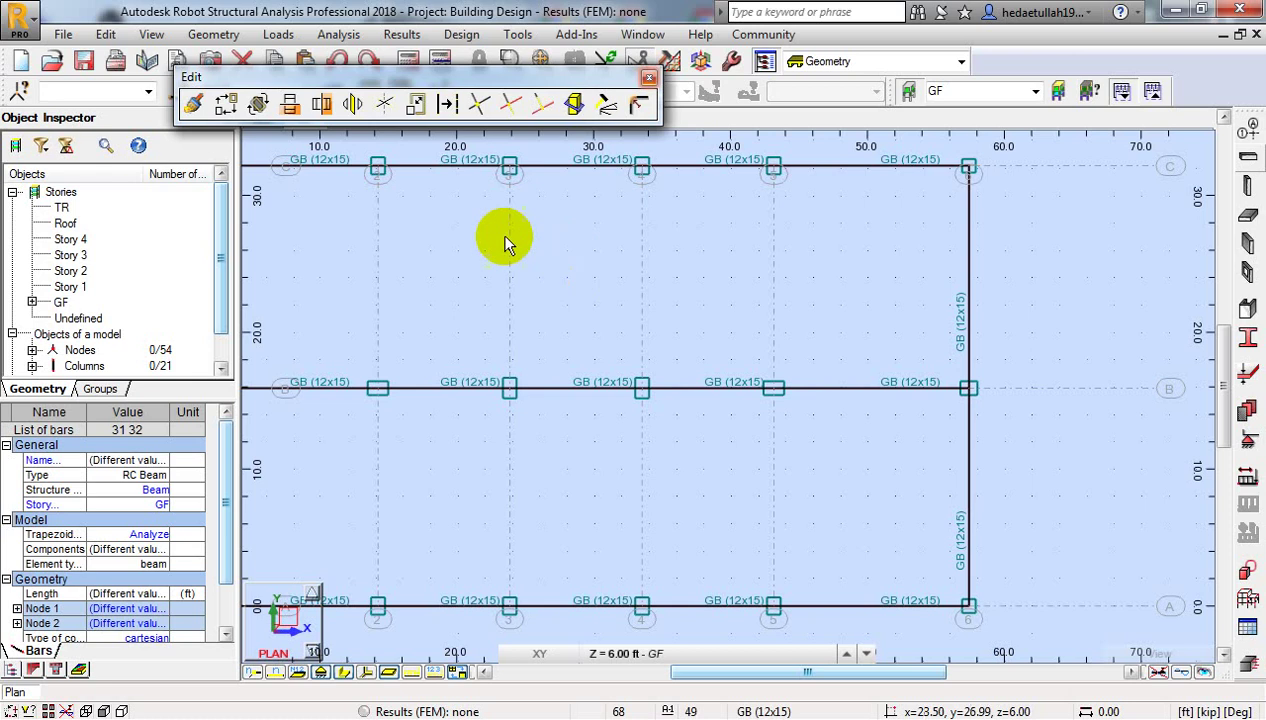
{"action": "left_click", "coordinate": [226, 106]}
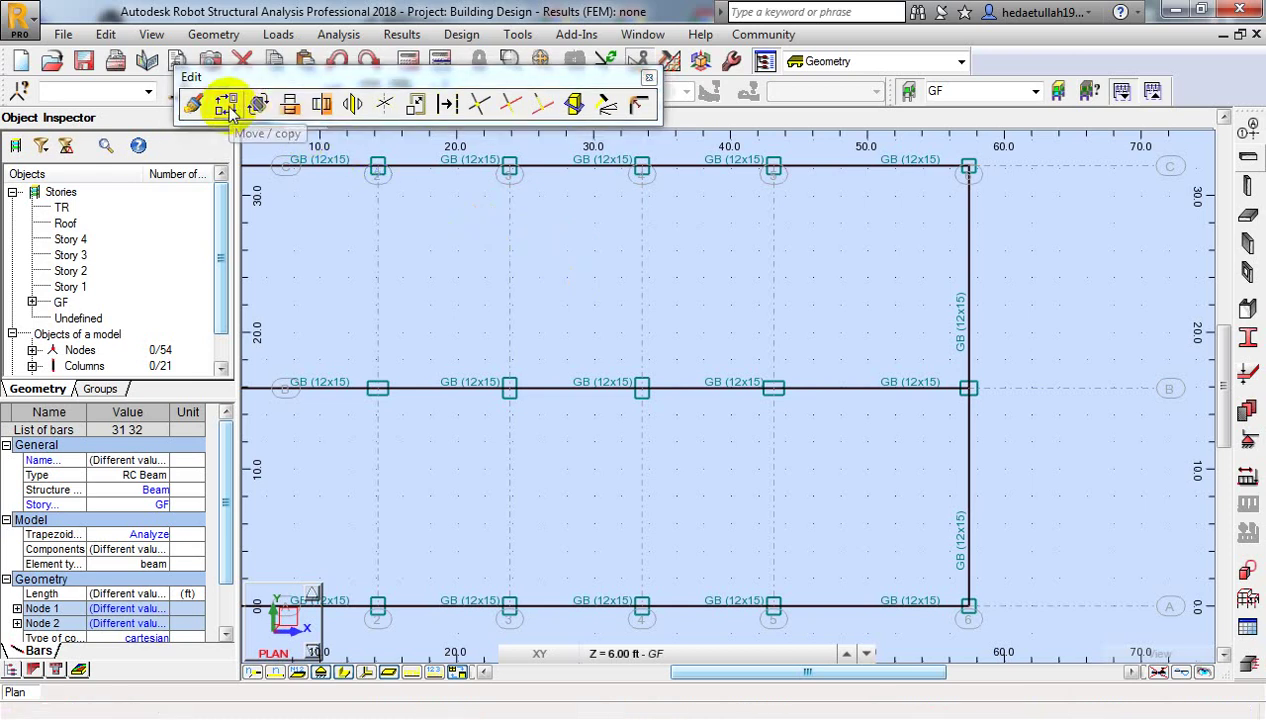
{"action": "mouse_move", "coordinate": [978, 105]}
{"action": "left_mouse_down"}
{"action": "mouse_move", "coordinate": [961, 99]}
{"action": "mouse_move", "coordinate": [987, 91]}
{"action": "left_mouse_up"}
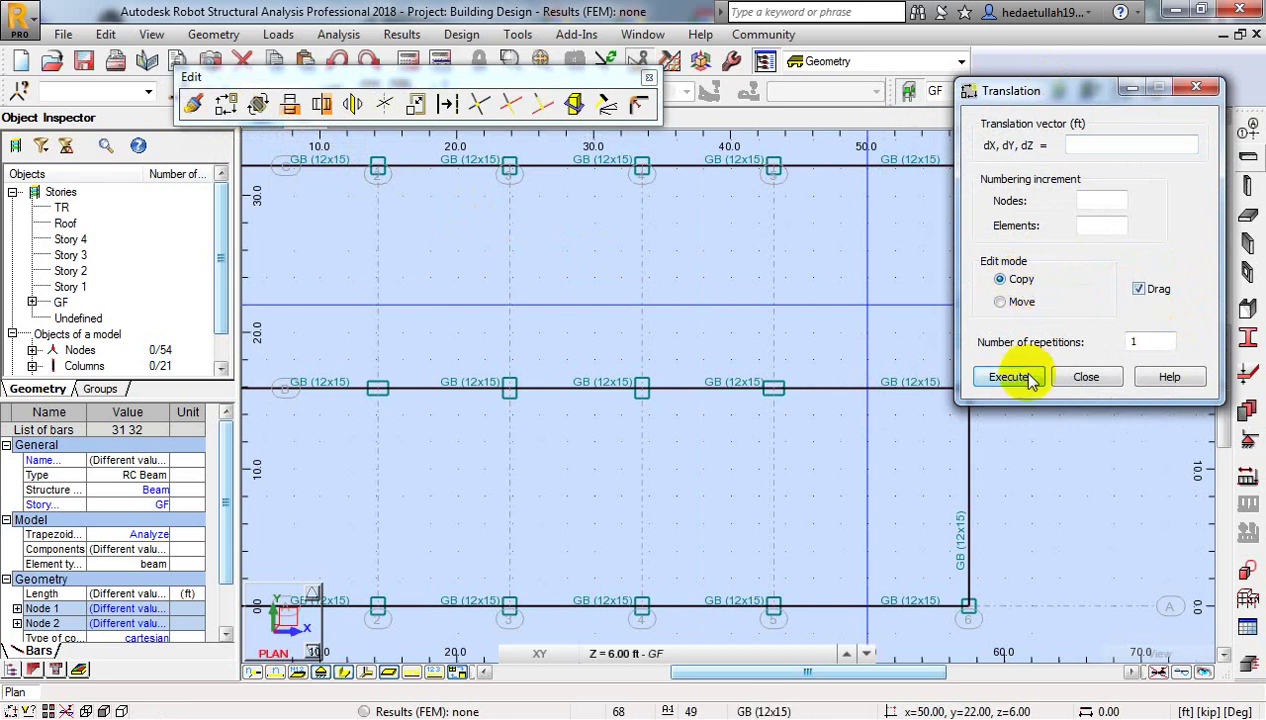
{"action": "middle_click_drag", "start_coordinate": [859, 467], "coordinate": [848, 377]}
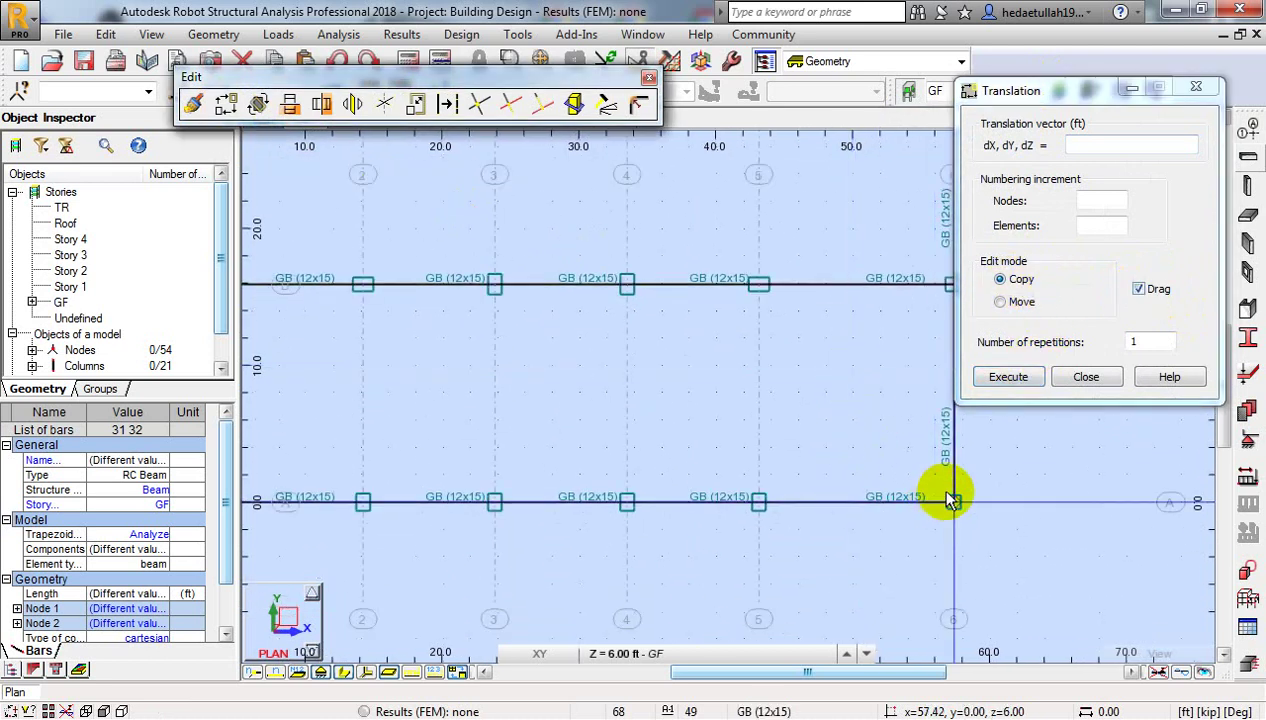
{"action": "scroll", "coordinate": [955, 502], "scroll_direction": "up", "scroll_amount": 4}
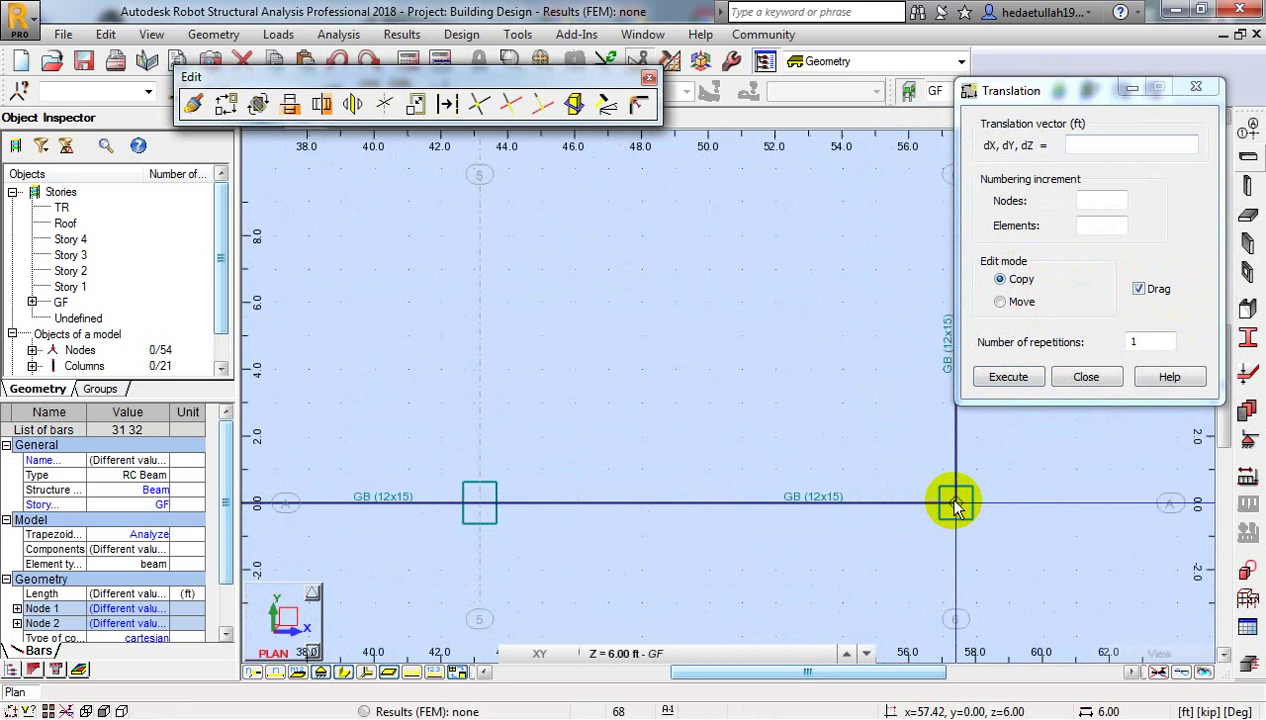
{"action": "left_click", "coordinate": [955, 503]}
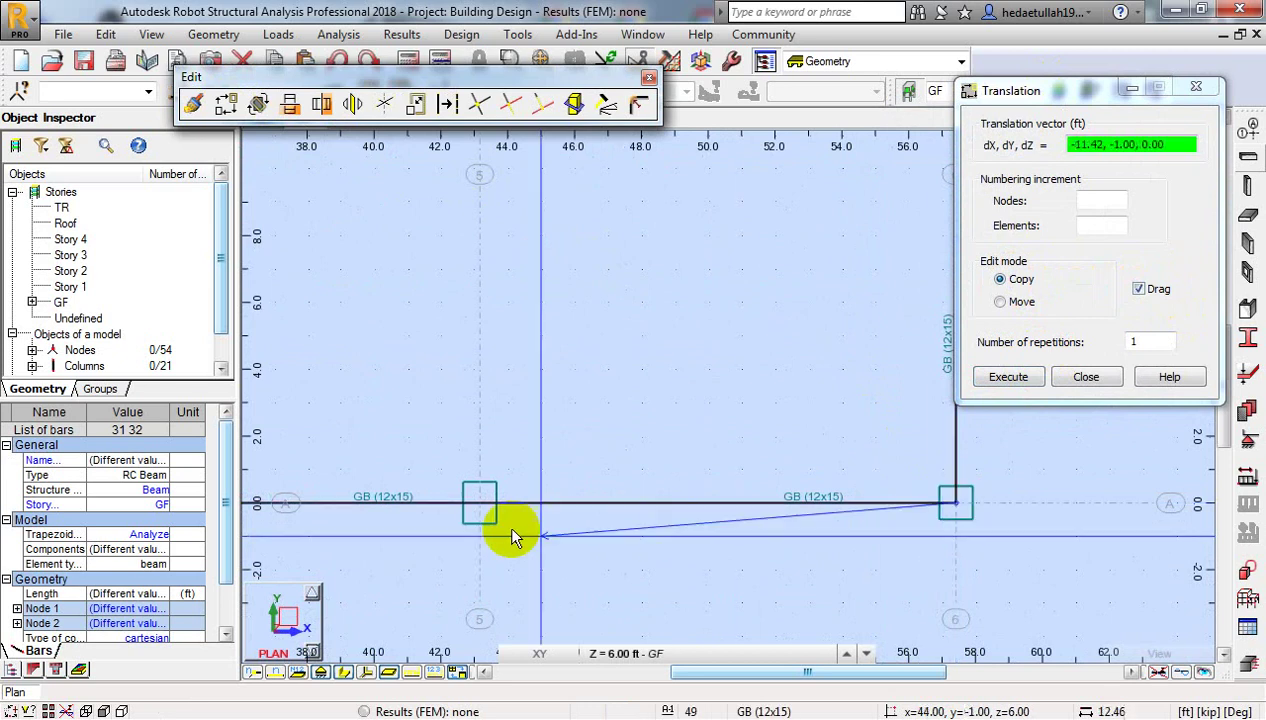
{"action": "left_click", "coordinate": [479, 508]}
{"action": "scroll", "coordinate": [512, 500], "scroll_direction": "down", "scroll_amount": 2}
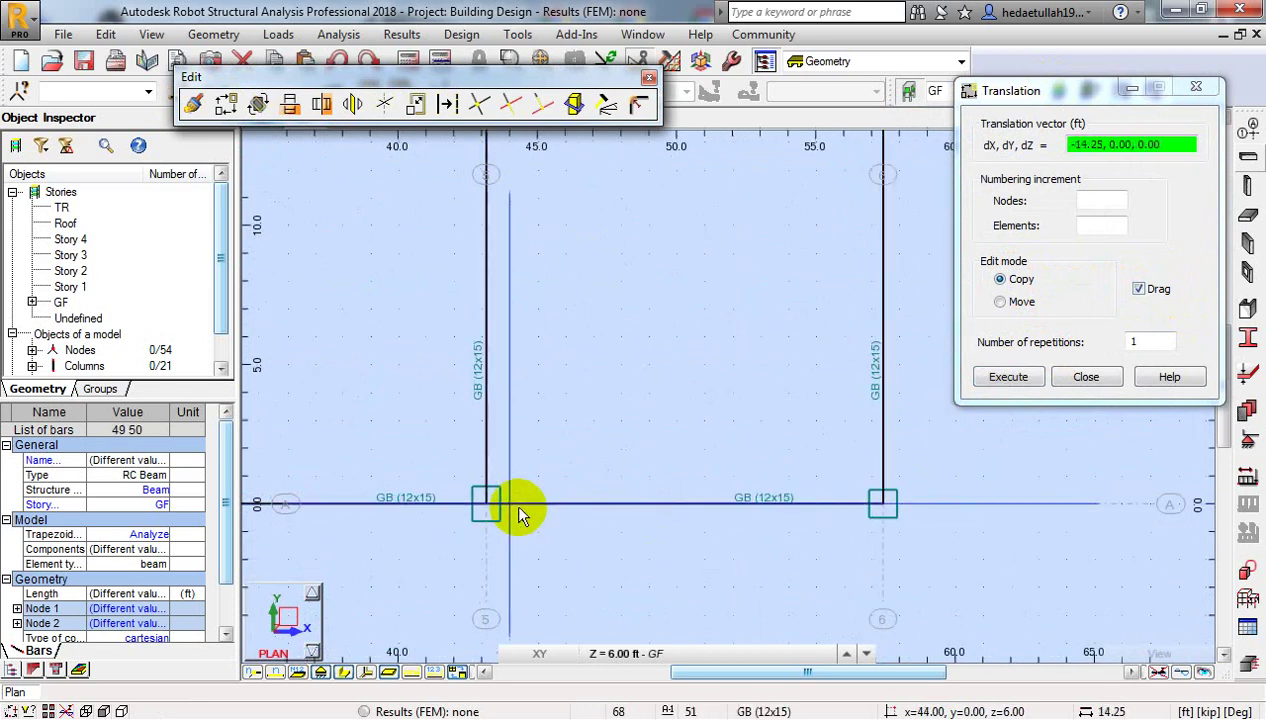
{"action": "middle_click_drag", "start_coordinate": [530, 505], "coordinate": [576, 511]}
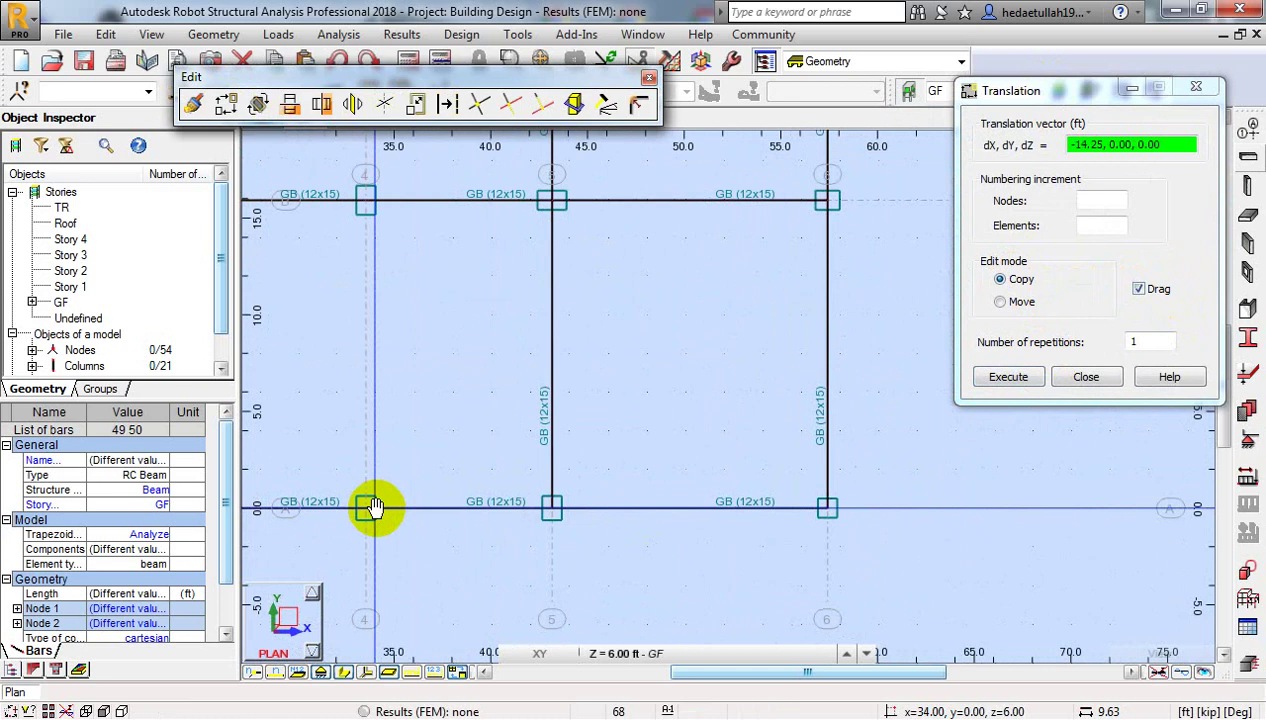
{"action": "middle_click_drag", "start_coordinate": [373, 511], "coordinate": [512, 511]}
{"action": "scroll", "coordinate": [510, 505], "scroll_direction": "up", "scroll_amount": 1}
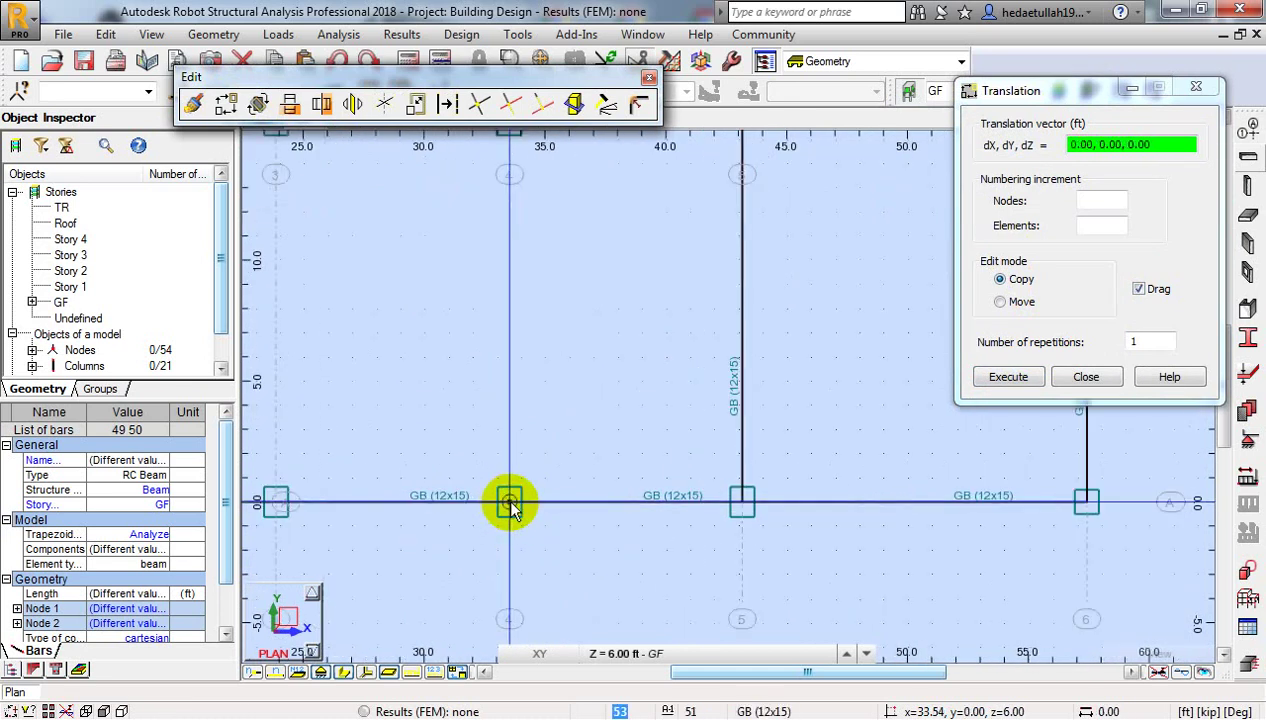
{"action": "left_click", "coordinate": [510, 508]}
{"action": "middle_click_drag", "start_coordinate": [399, 514], "coordinate": [554, 528]}
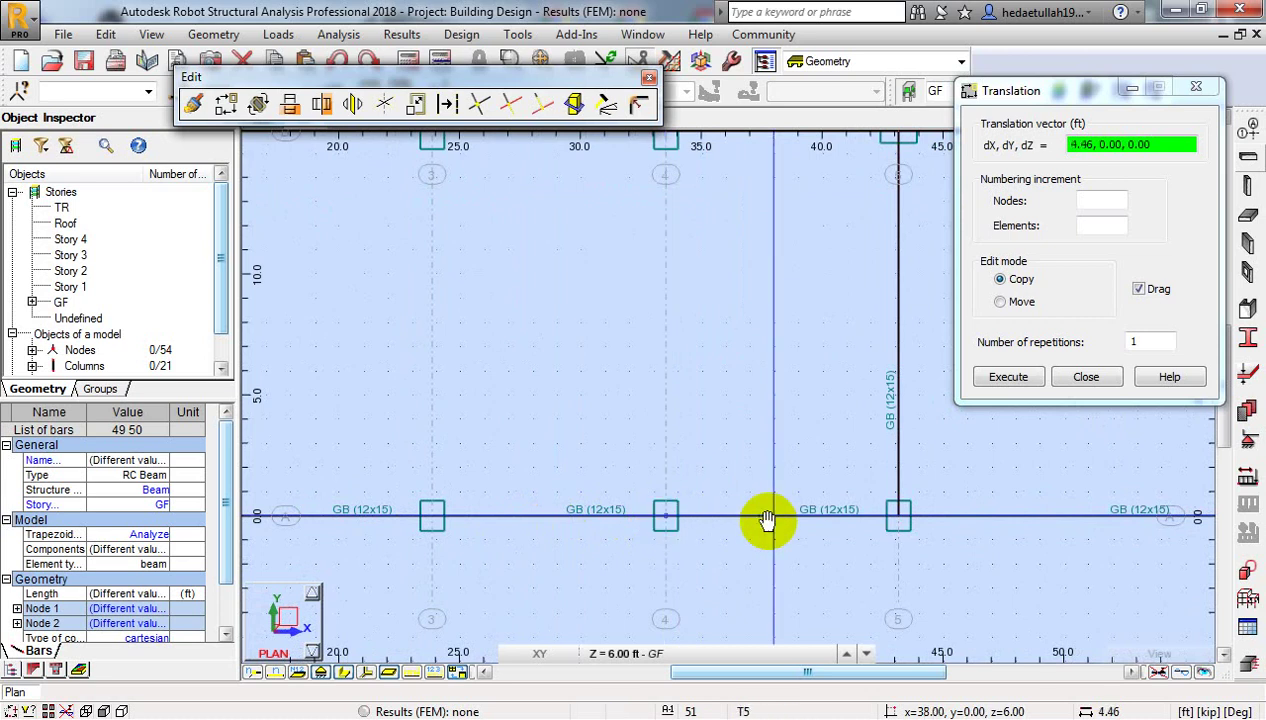
{"action": "middle_click_drag", "start_coordinate": [763, 522], "coordinate": [537, 537]}
{"action": "scroll", "coordinate": [537, 537], "scroll_direction": "down", "scroll_amount": 1}
{"action": "middle_click_drag", "start_coordinate": [767, 410], "coordinate": [712, 372]}
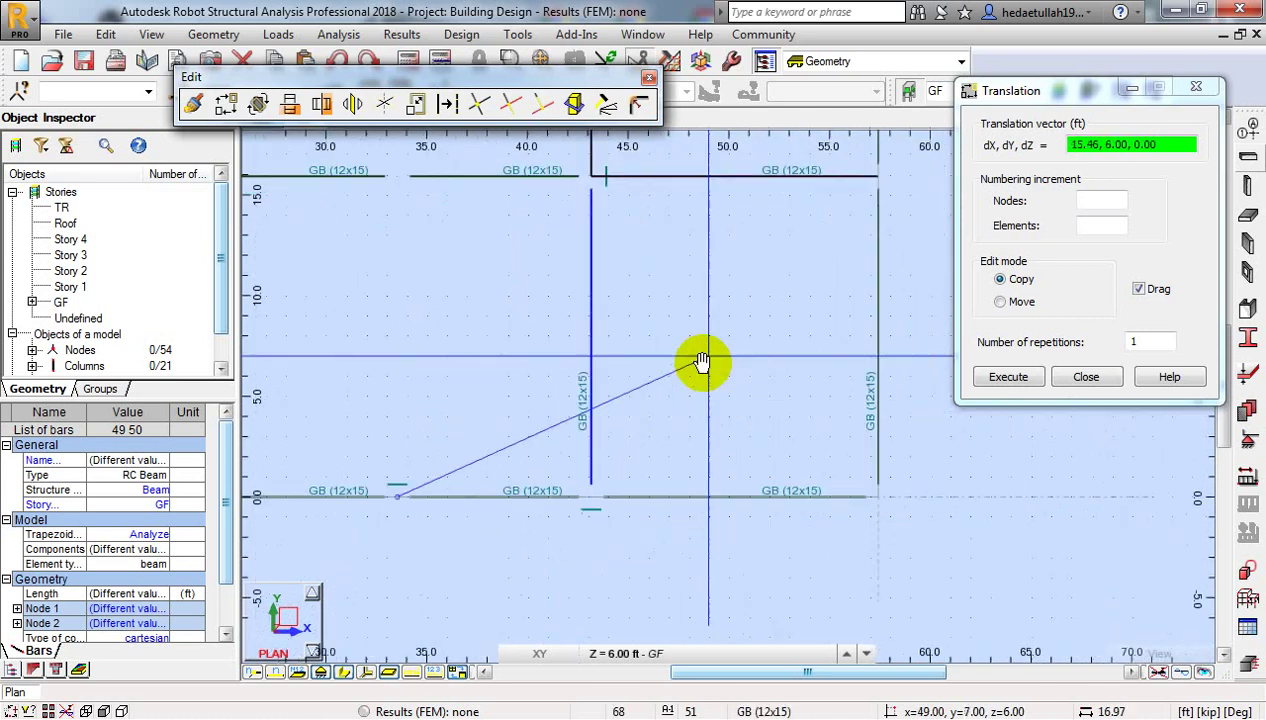
{"action": "left_click", "coordinate": [465, 533]}
{"action": "middle_click_drag", "start_coordinate": [650, 534], "coordinate": [692, 535]}
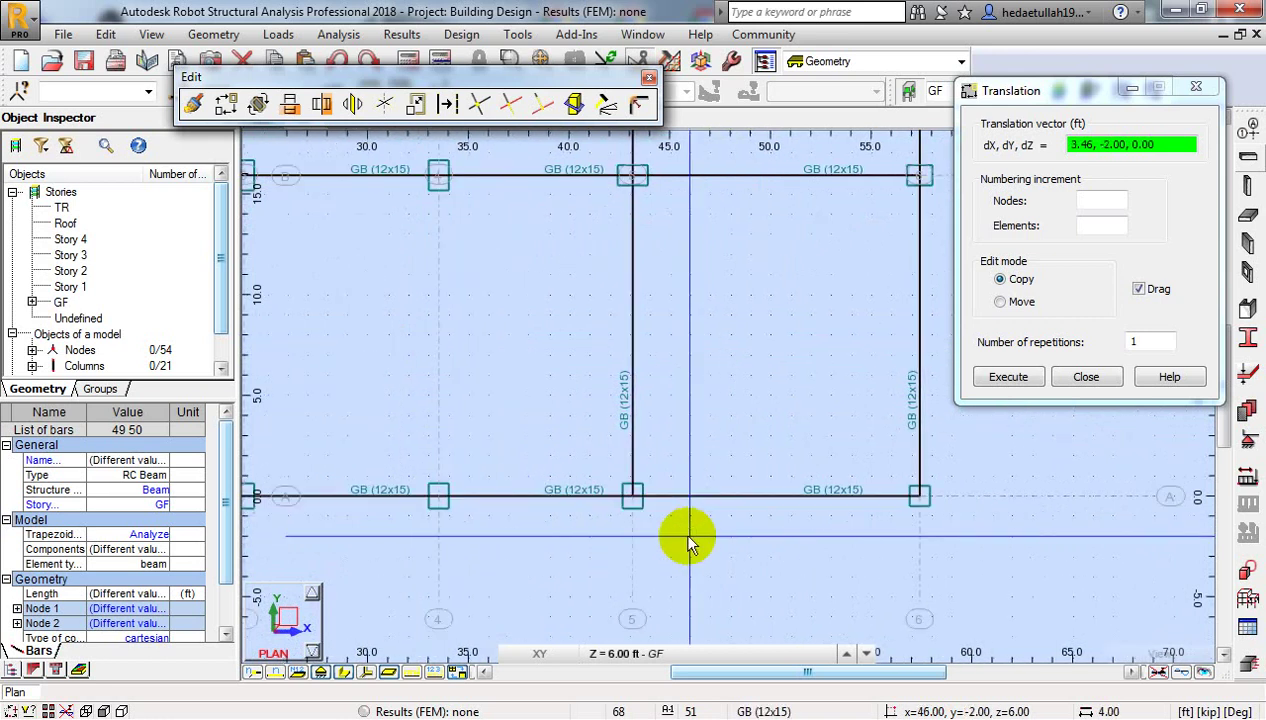
{"action": "middle_click_drag", "start_coordinate": [807, 510], "coordinate": [657, 536]}
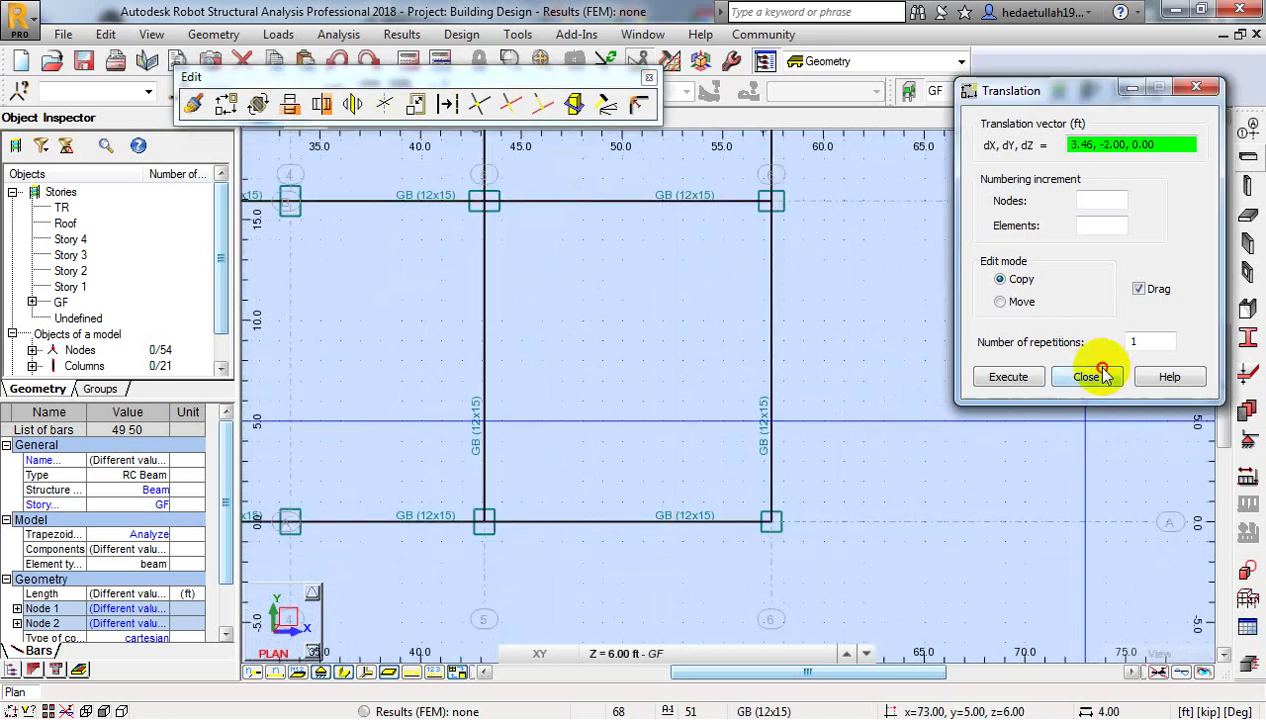
{"action": "left_click", "coordinate": [1086, 377]}
{"action": "scroll", "coordinate": [882, 456], "scroll_direction": "up", "scroll_amount": 3}
{"action": "left_click_drag", "start_coordinate": [815, 195], "coordinate": [932, 378]}
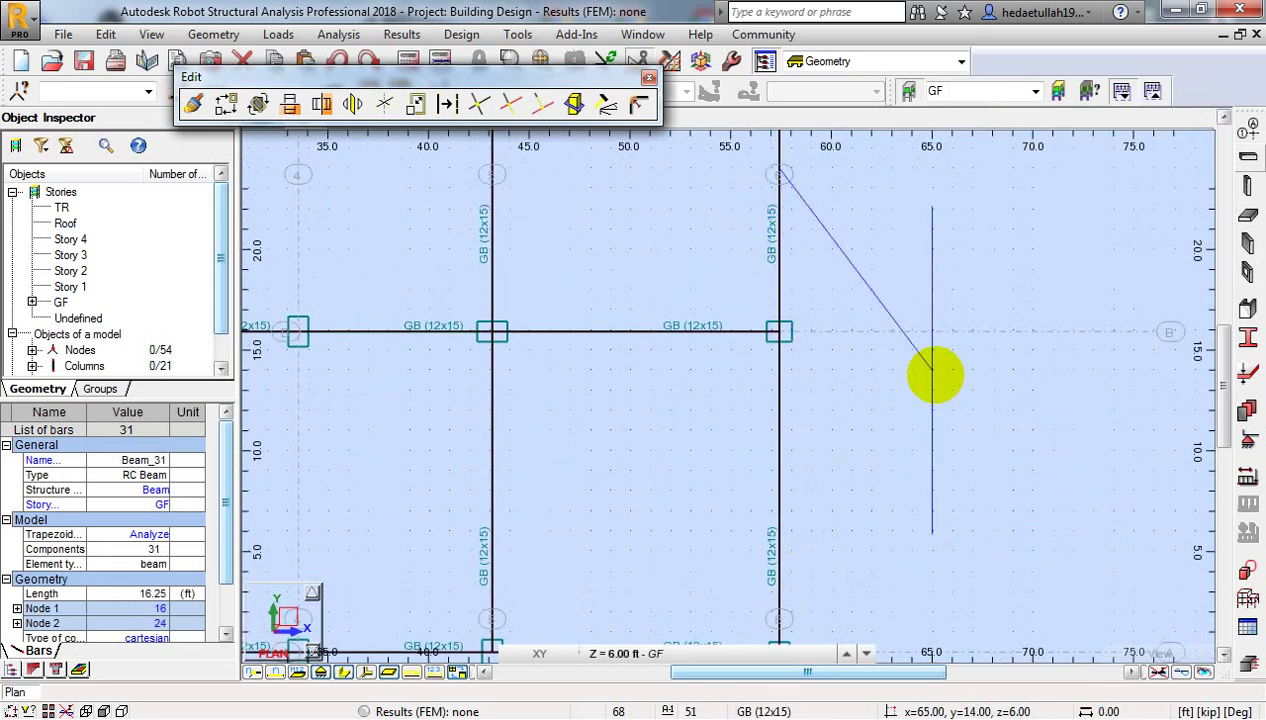
{"action": "key", "text": "Escape"}
Step: Copy the two grid line 6 beams to grid line 3 using Translation with vector -33.54, 0.00, 0.00
{"action": "middle_click_drag", "start_coordinate": [862, 312], "coordinate": [885, 320]}
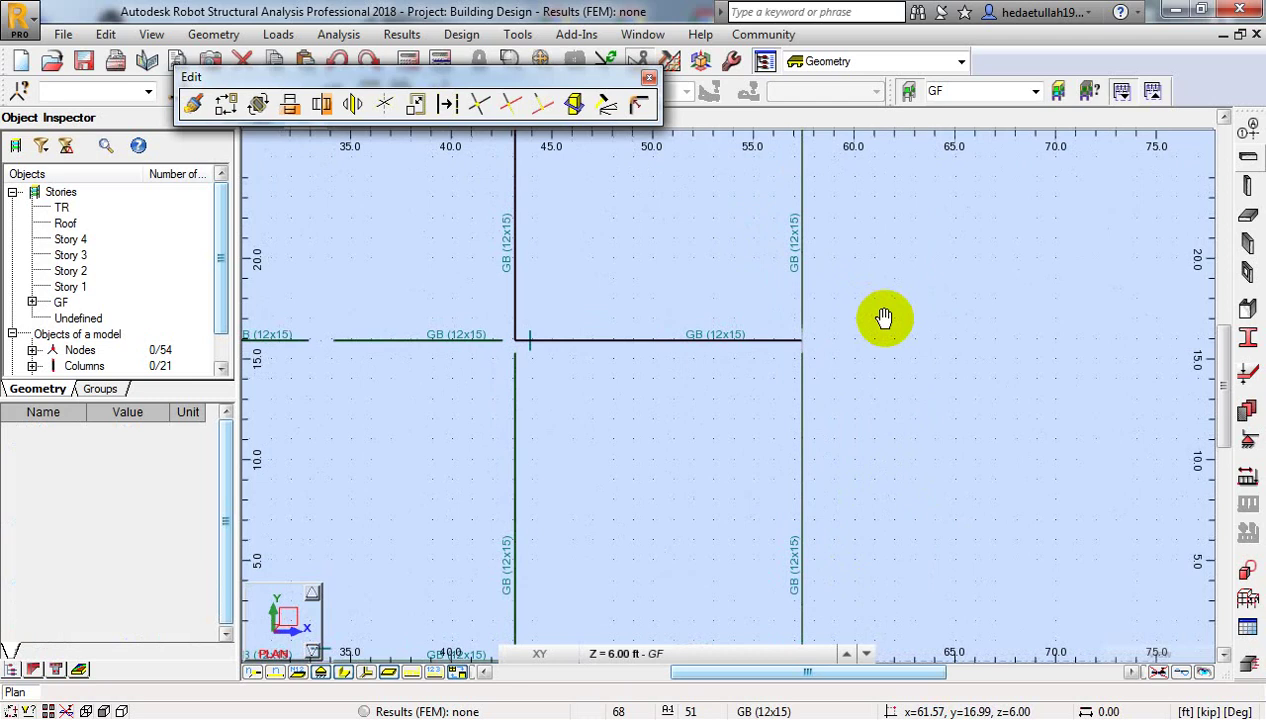
{"action": "left_click", "coordinate": [804, 268]}
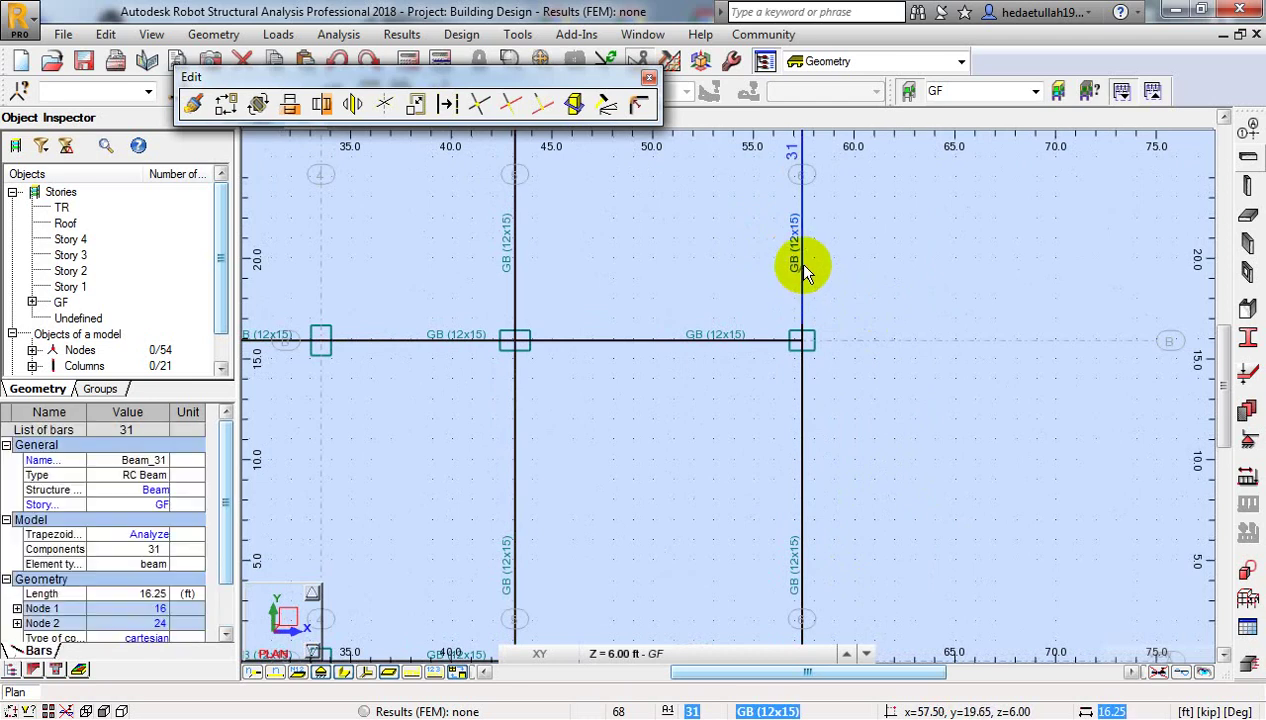
{"action": "left_click", "coordinate": [802, 524], "text": "ctrl"}
{"action": "scroll", "coordinate": [842, 488], "scroll_direction": "down", "scroll_amount": 3}
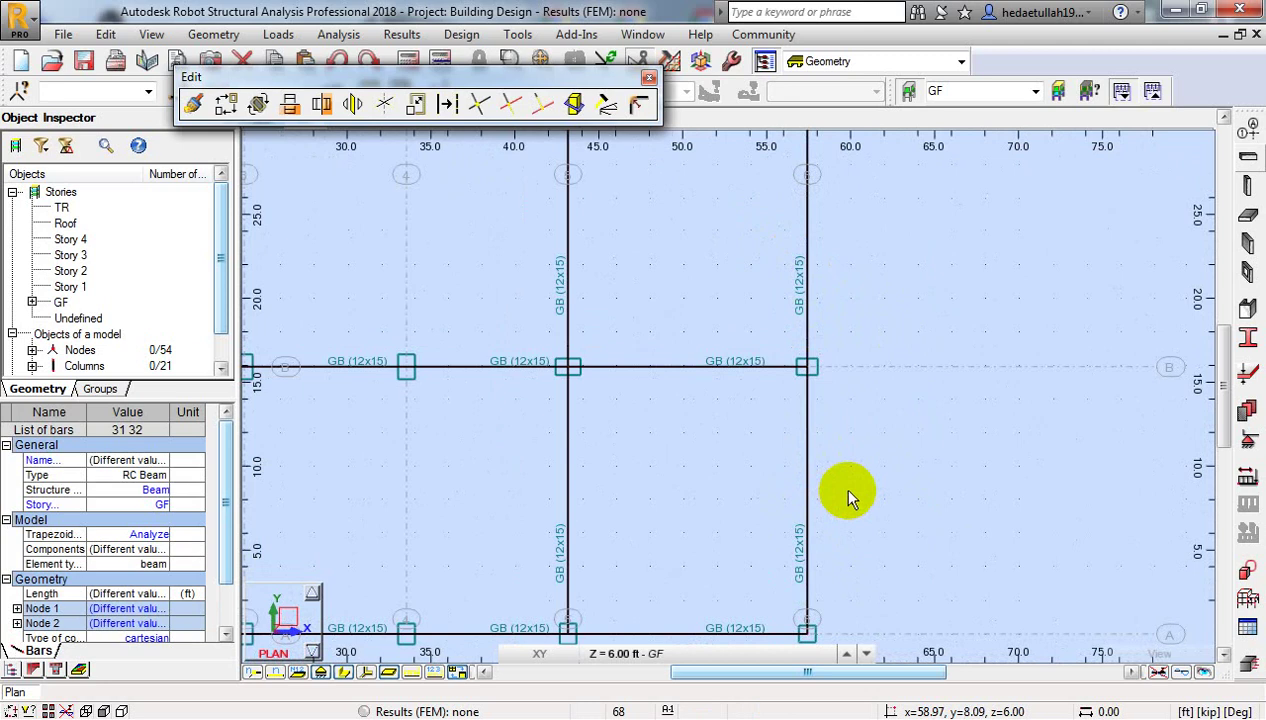
{"action": "middle_click_drag", "start_coordinate": [851, 494], "coordinate": [884, 453]}
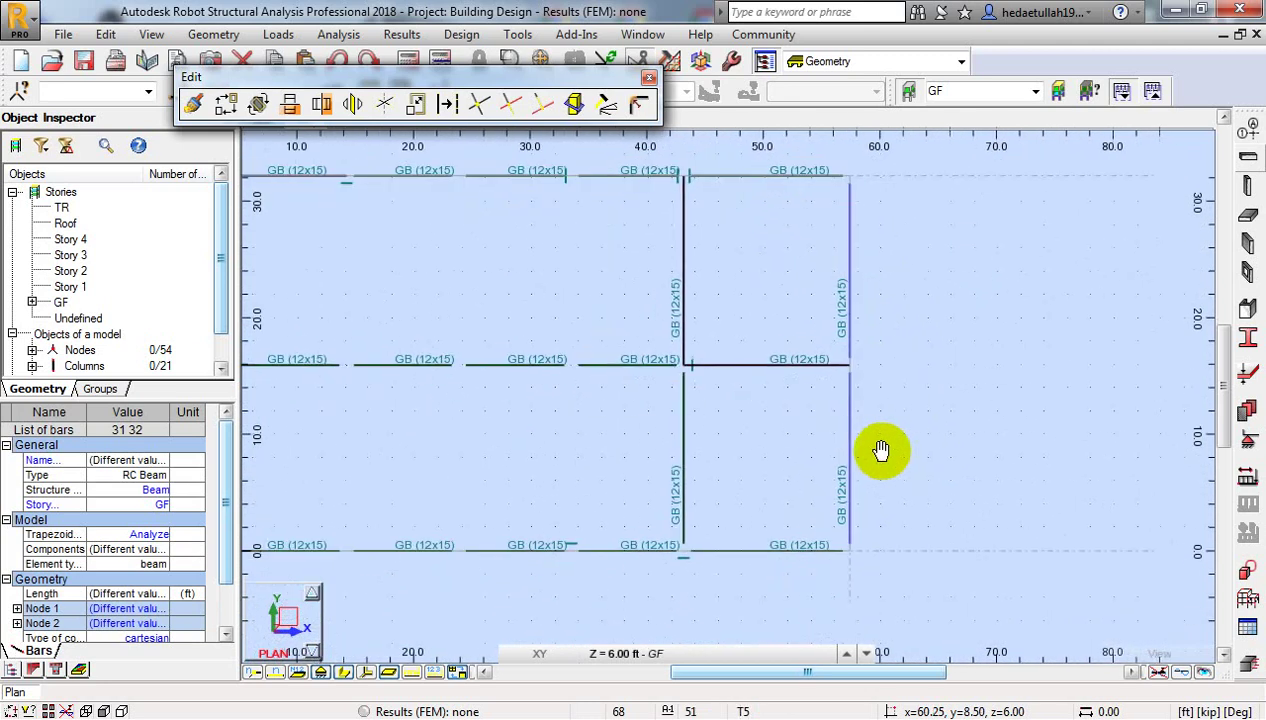
{"action": "left_click", "coordinate": [226, 104]}
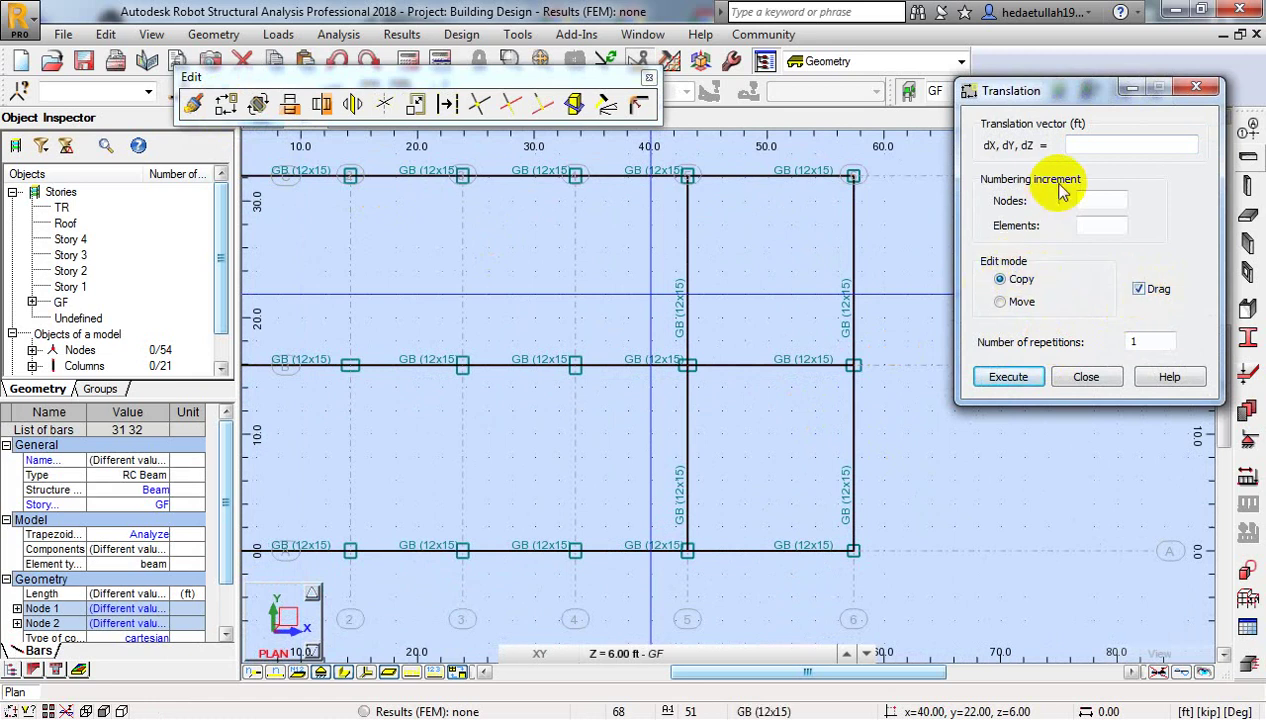
{"action": "left_click", "coordinate": [853, 551]}
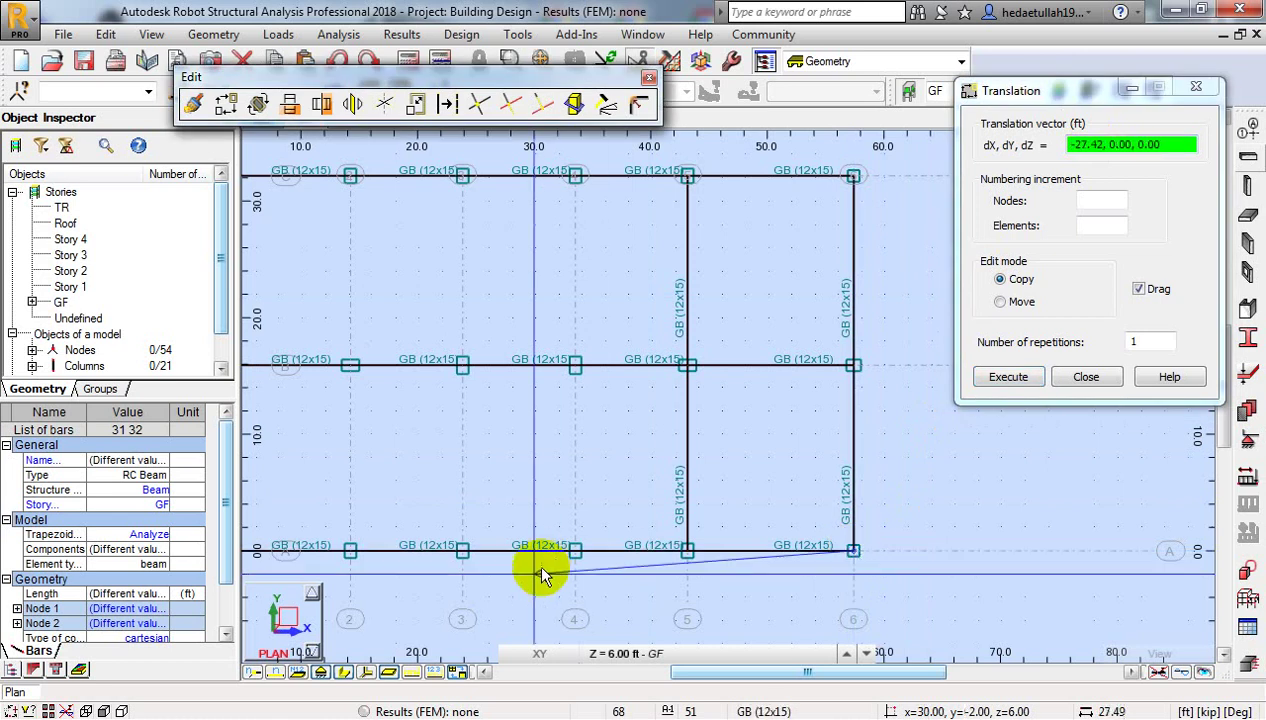
{"action": "middle_click_drag", "start_coordinate": [464, 550], "coordinate": [552, 499]}
{"action": "left_click", "coordinate": [550, 500]}
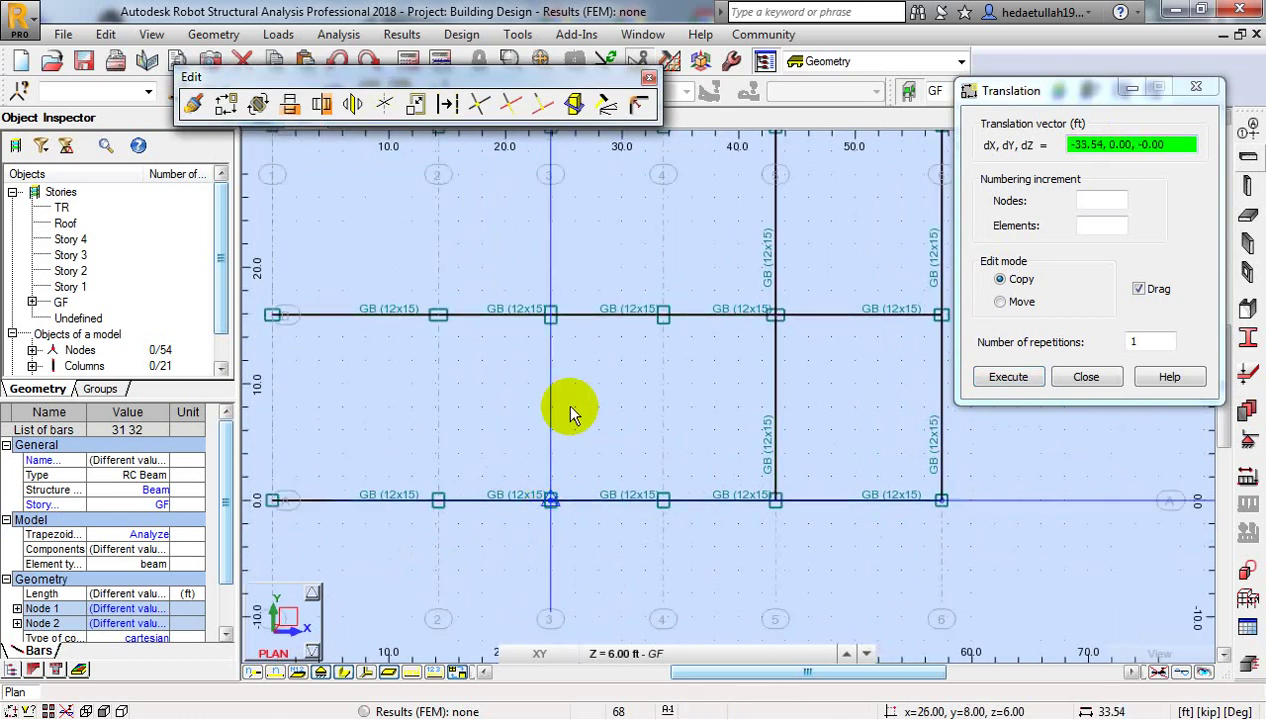
{"action": "left_click", "coordinate": [553, 505]}
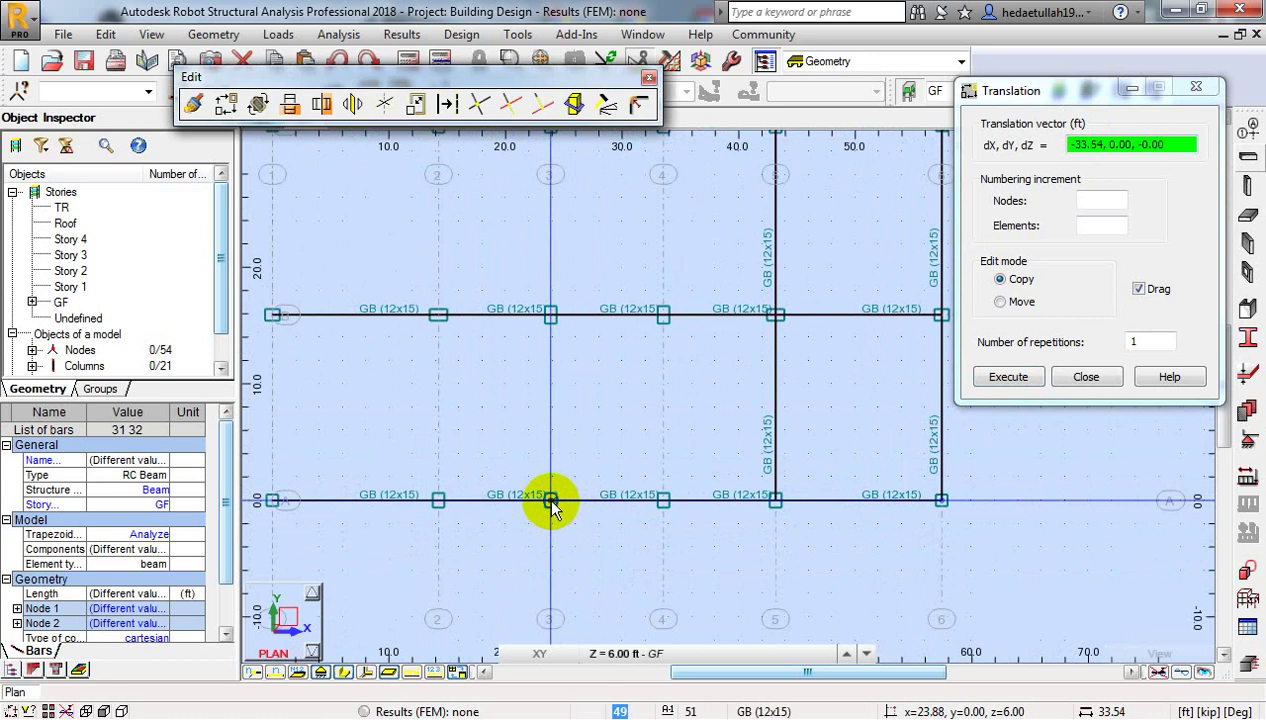
{"action": "left_click", "coordinate": [551, 503]}
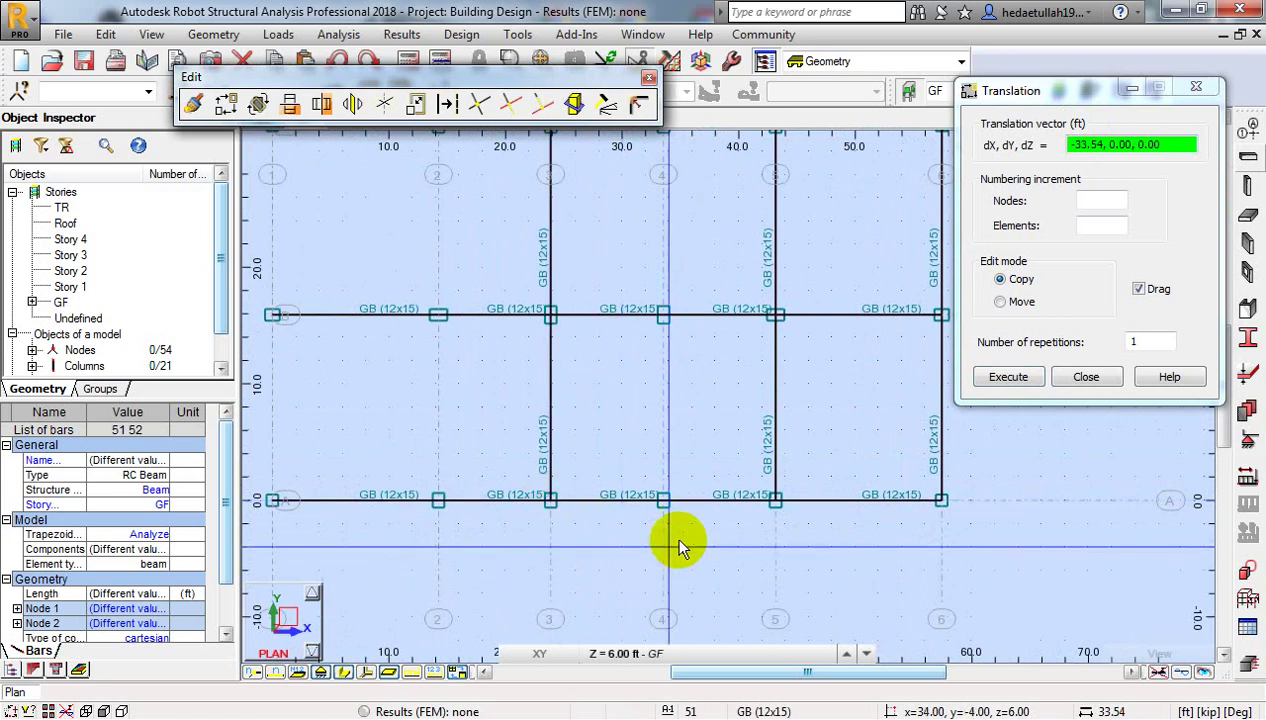
Step: Copy the selected grid line 3 beams with translation vector -43.17, 0.00, 0.00, picked from grid 6 to grid 2, and close Translation
{"action": "left_click", "coordinate": [941, 501]}
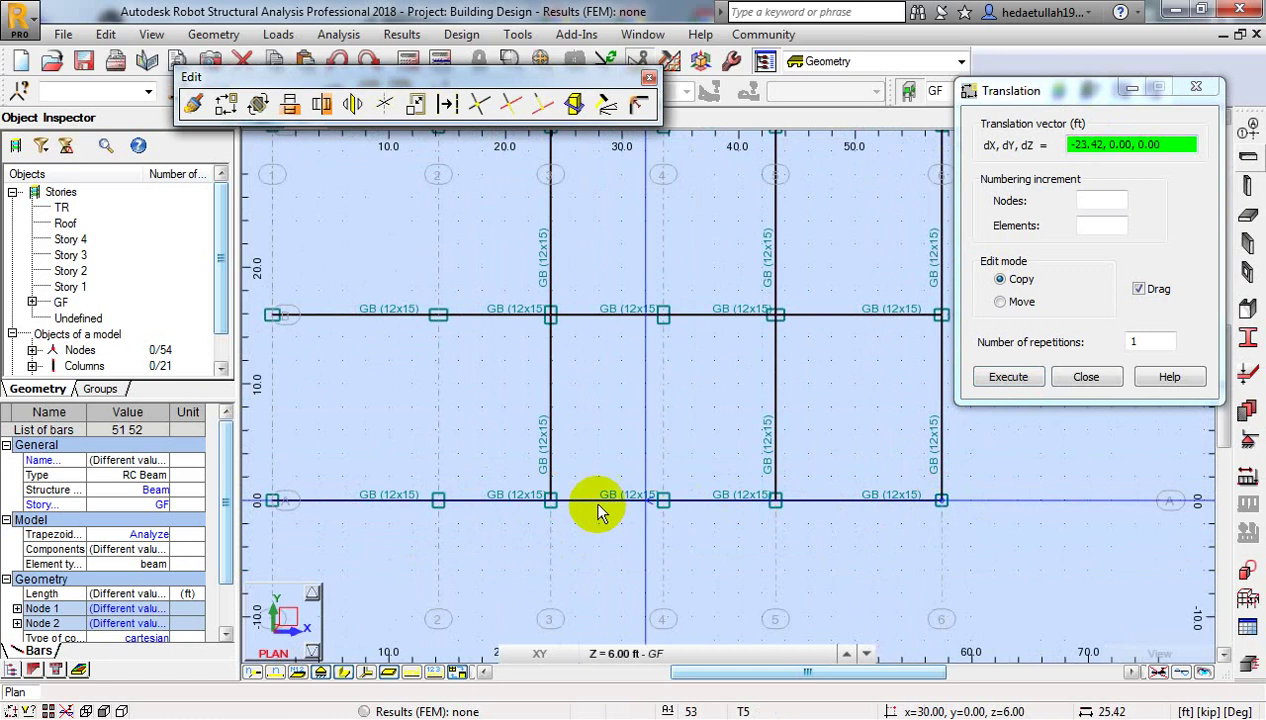
{"action": "left_click", "coordinate": [438, 500]}
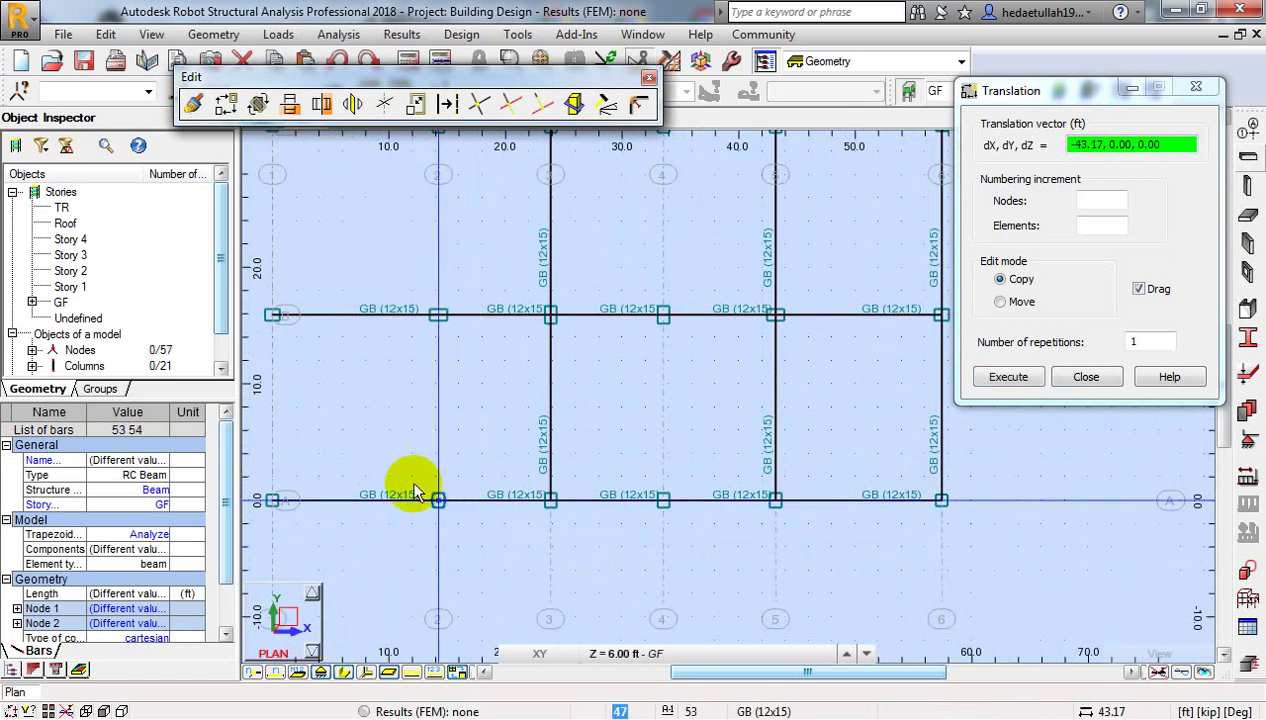
{"action": "middle_click_drag", "start_coordinate": [362, 396], "coordinate": [421, 456]}
{"action": "middle_click_drag", "start_coordinate": [701, 505], "coordinate": [648, 505]}
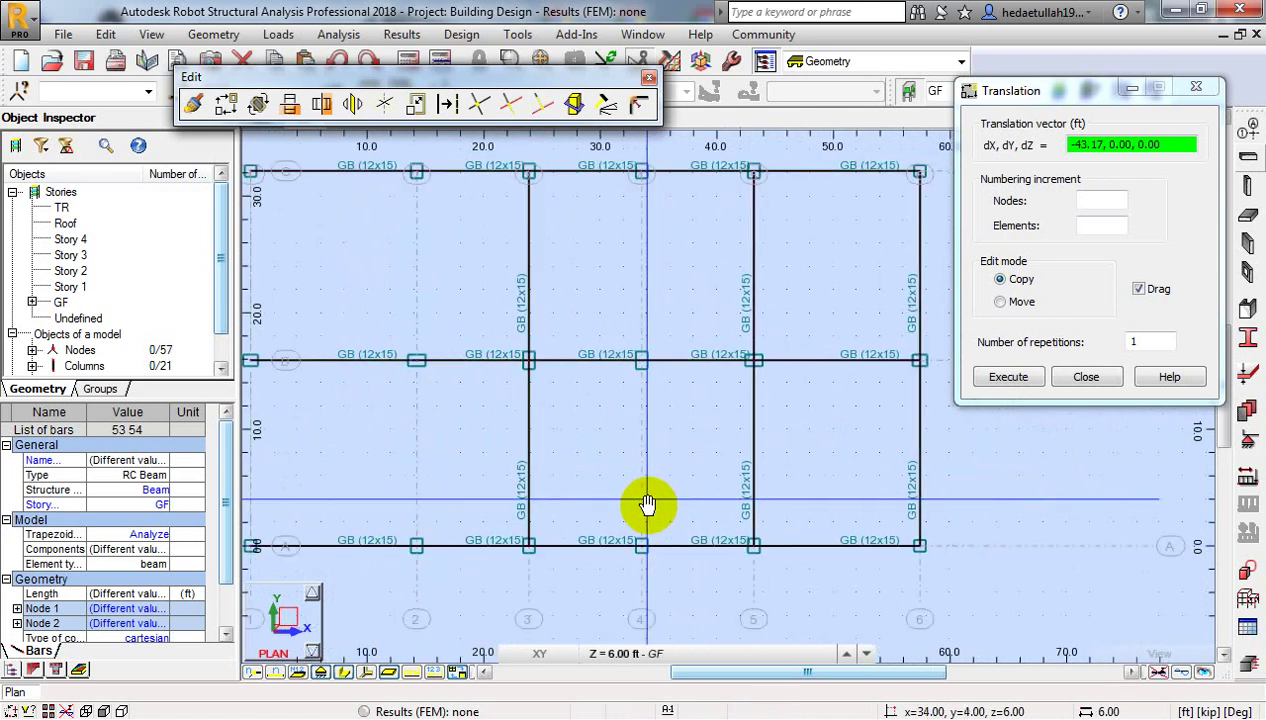
{"action": "left_click", "coordinate": [1086, 376]}
{"action": "left_click", "coordinate": [917, 280]}
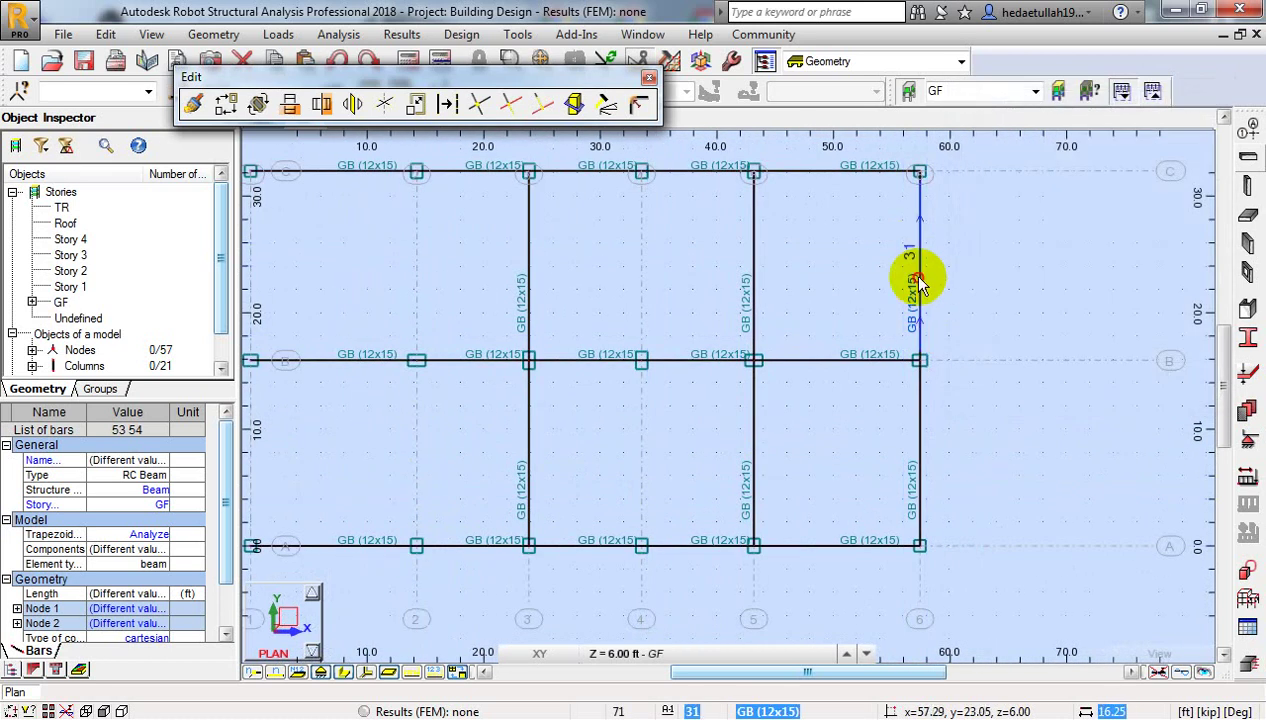
{"action": "left_click", "coordinate": [920, 363]}
{"action": "left_click", "coordinate": [920, 490]}
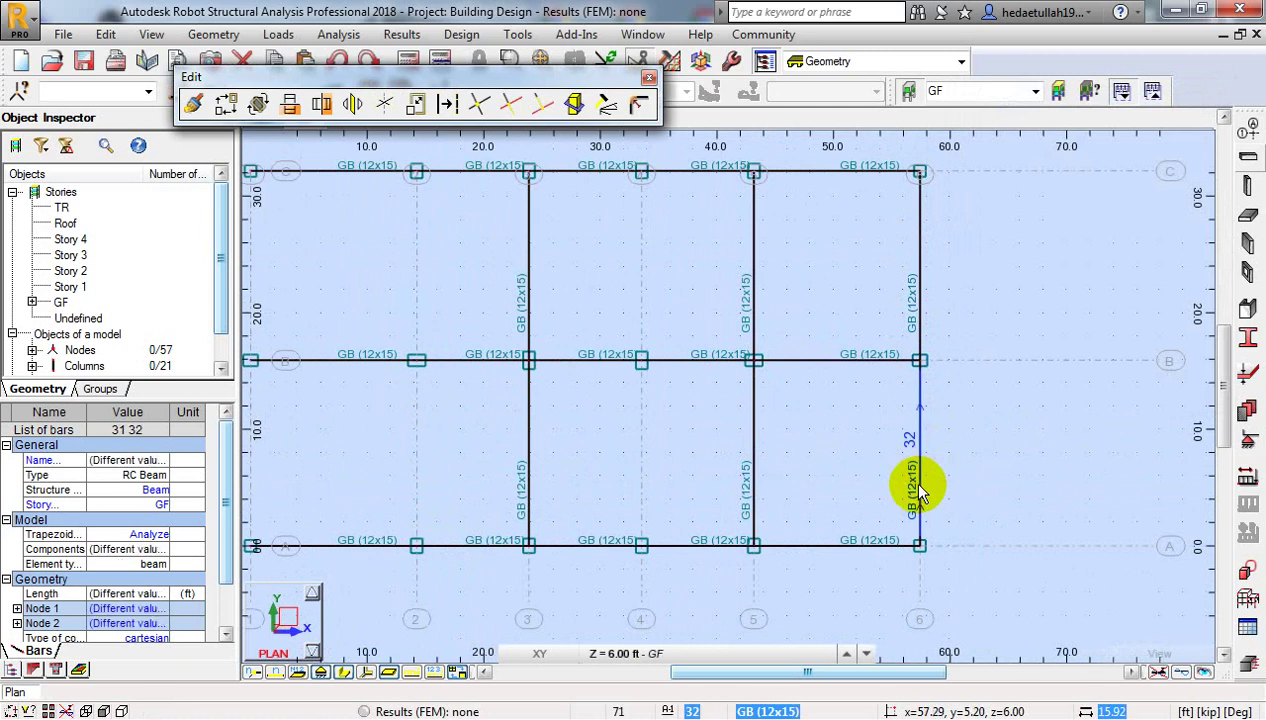
{"action": "left_click", "coordinate": [955, 358]}
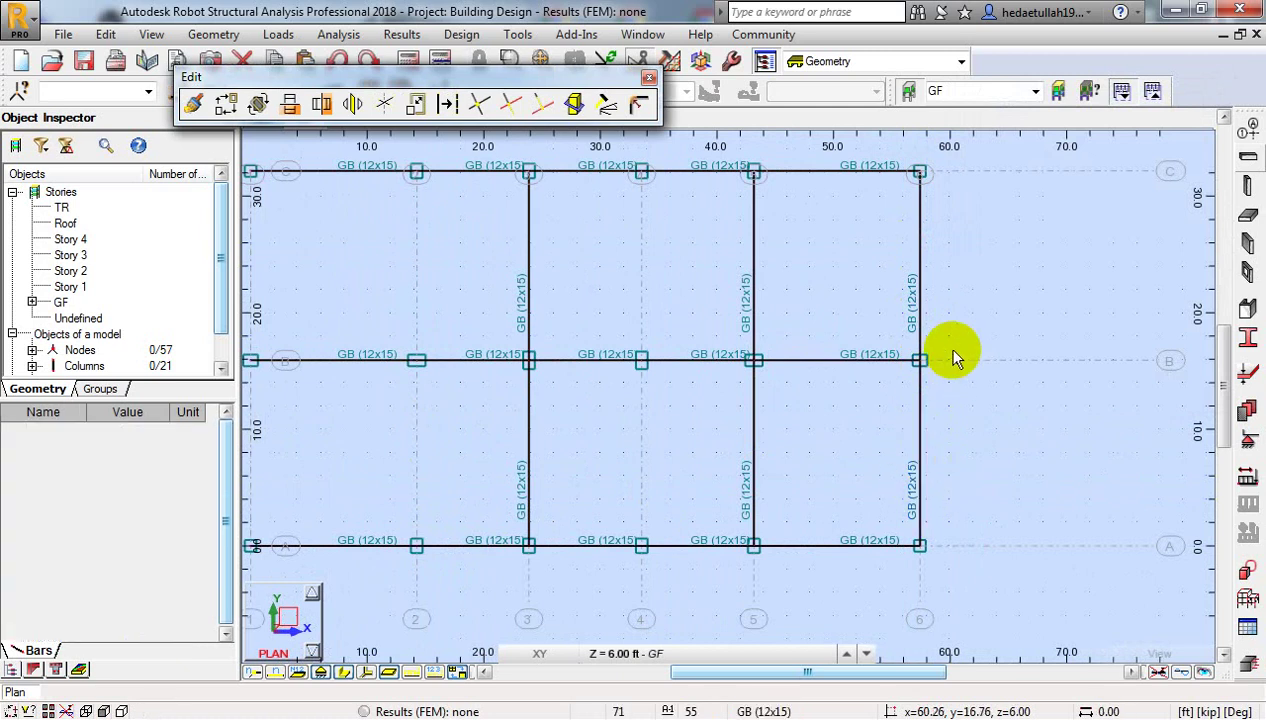
{"action": "left_click", "coordinate": [918, 284]}
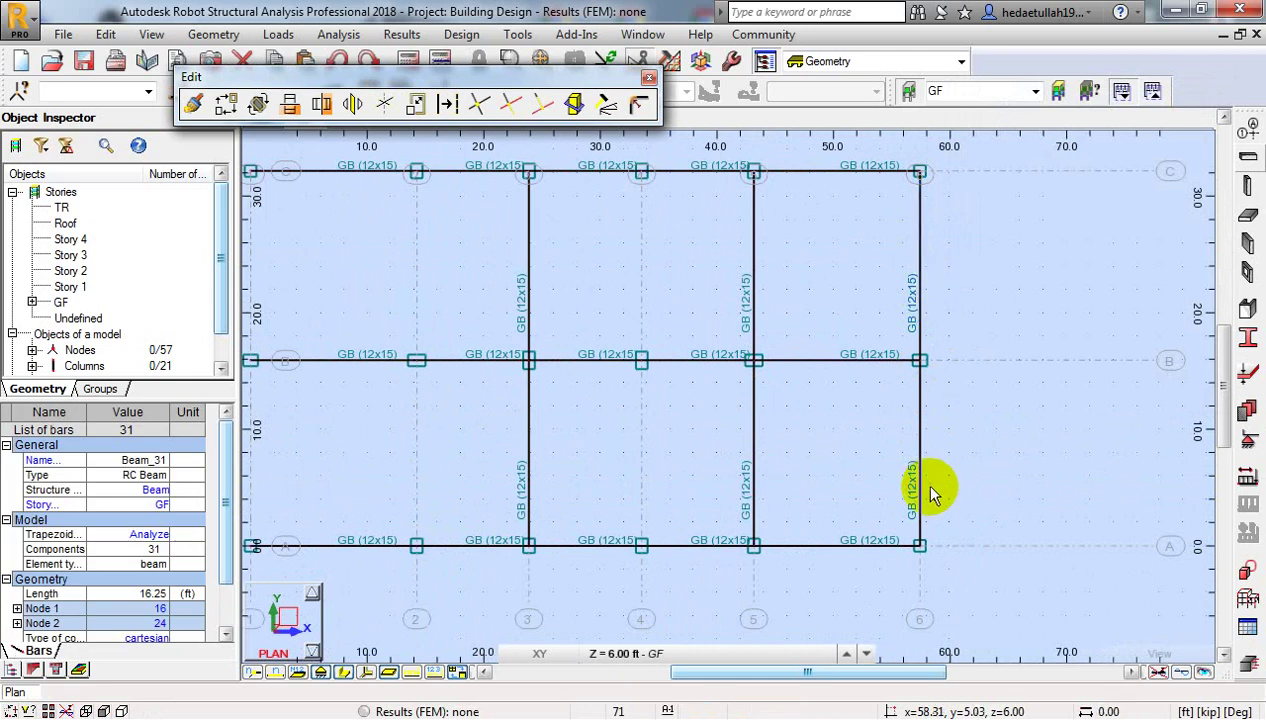
{"action": "left_click_drag", "start_coordinate": [917, 296], "coordinate": [952, 455]}
{"action": "key", "text": "Escape"}
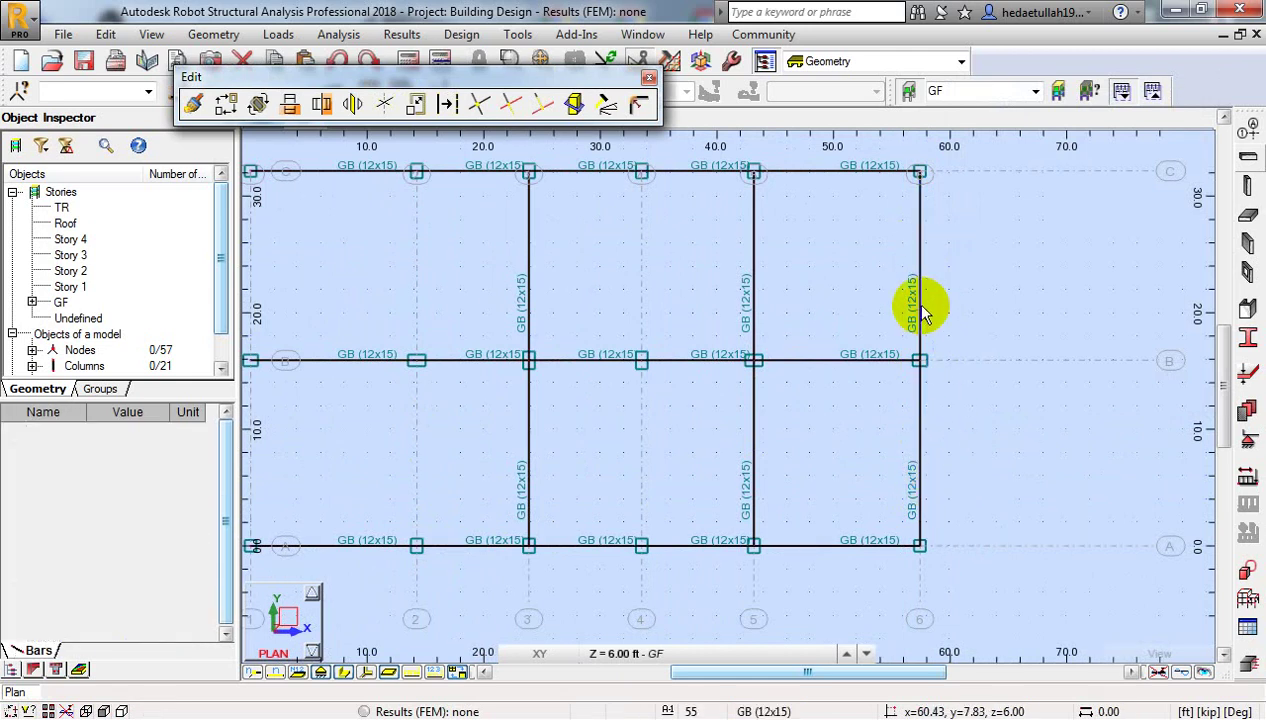
Step: Copy the two GB (12x15) beams on grid line 6 to grid line 2 using Translation with vector -43.17, 0.00, 0.00
{"action": "left_click", "coordinate": [921, 285]}
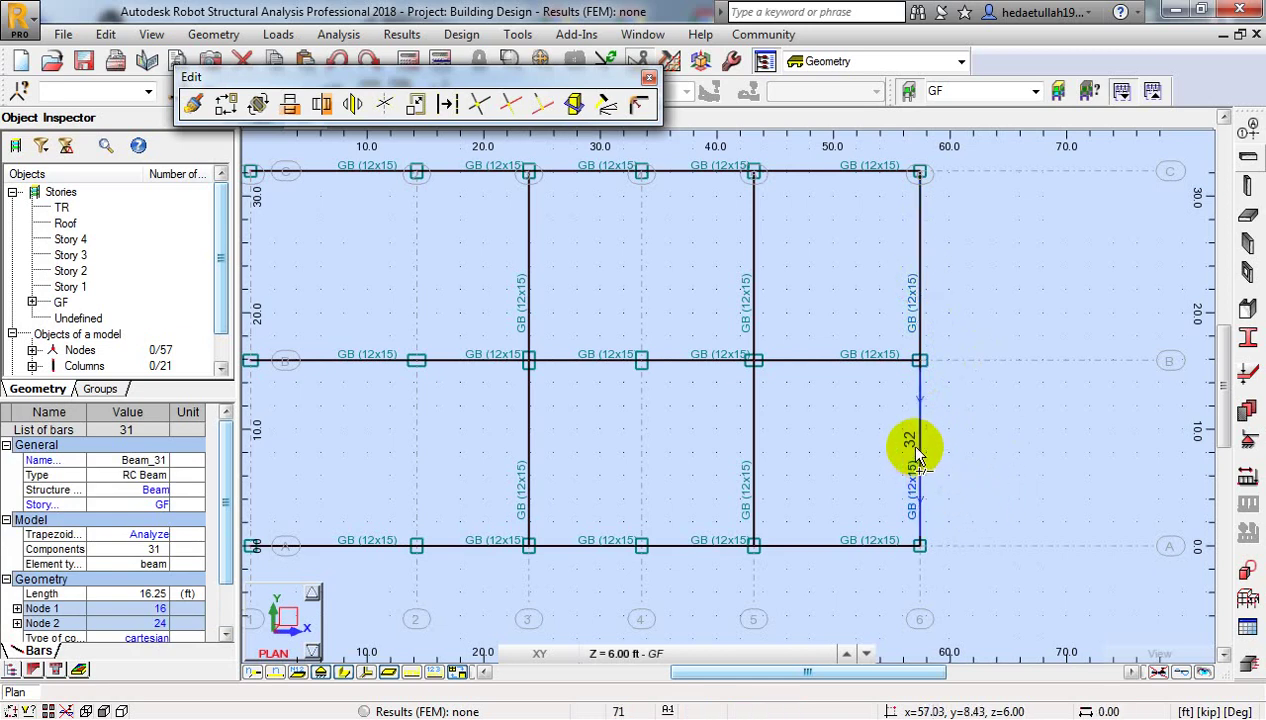
{"action": "left_click", "coordinate": [919, 448], "text": "ctrl"}
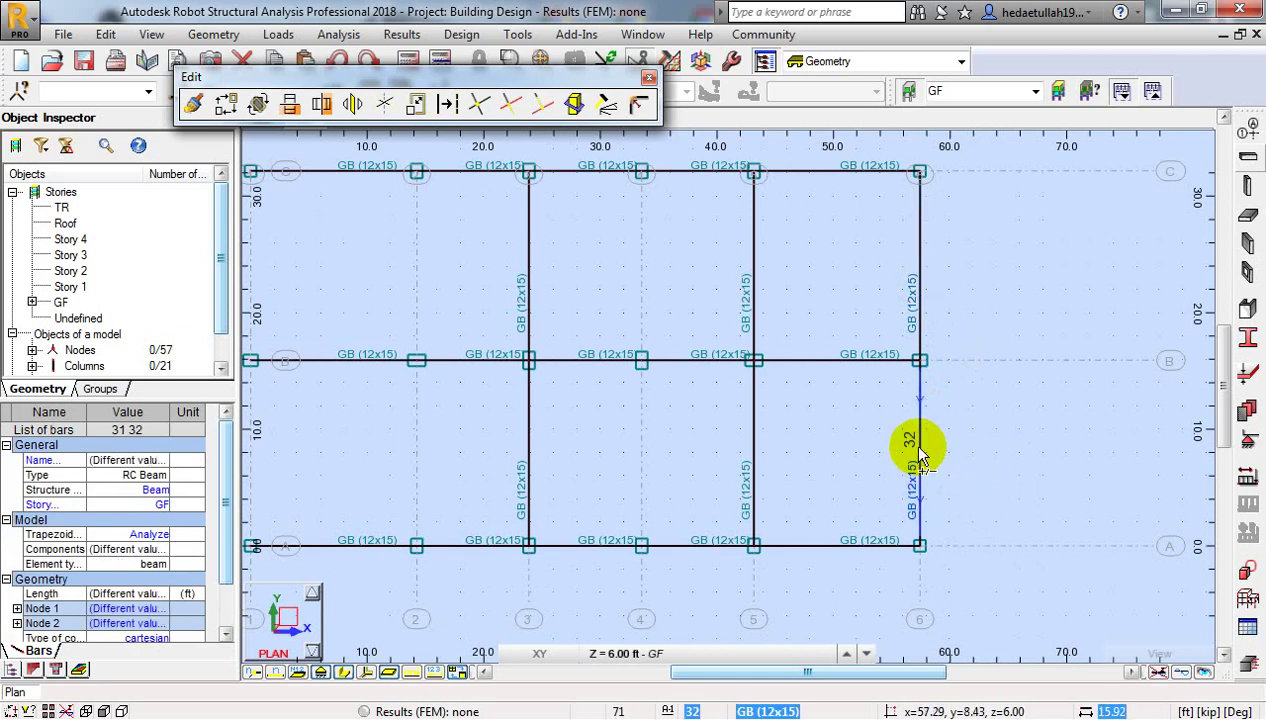
{"action": "left_click", "coordinate": [225, 104]}
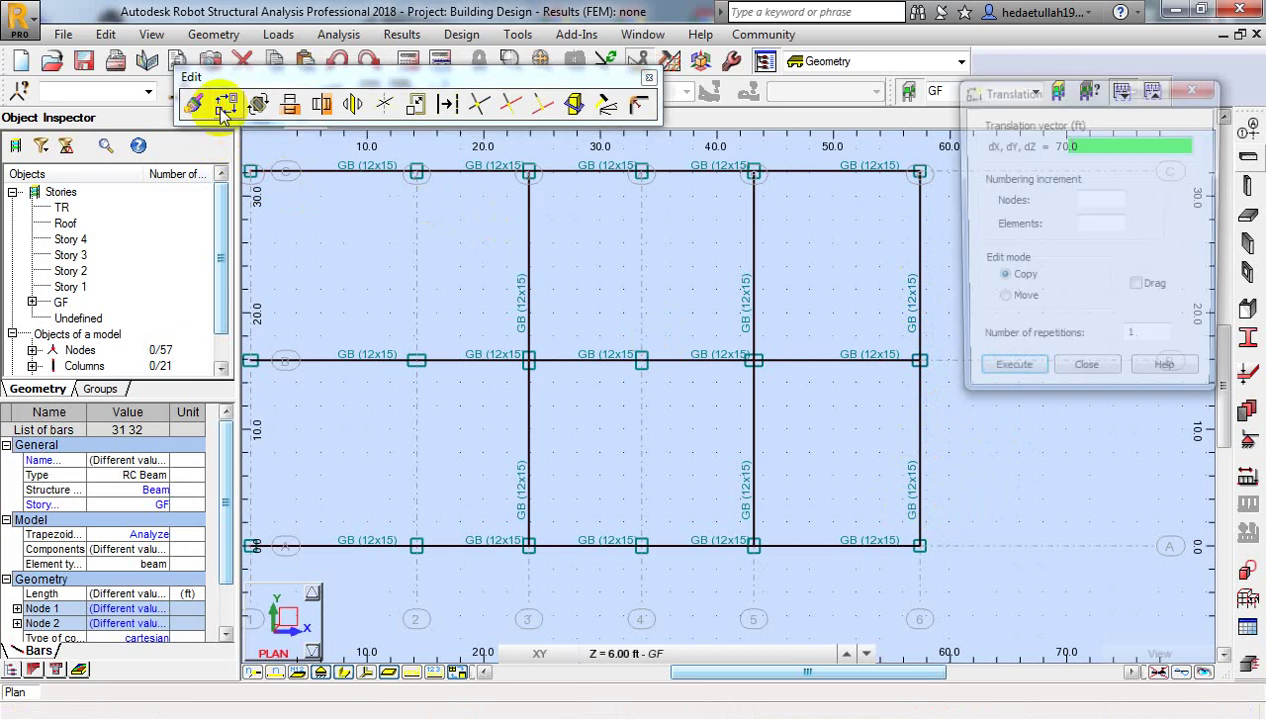
{"action": "middle_click_drag", "start_coordinate": [843, 380], "coordinate": [875, 384]}
{"action": "left_click", "coordinate": [1072, 142]}
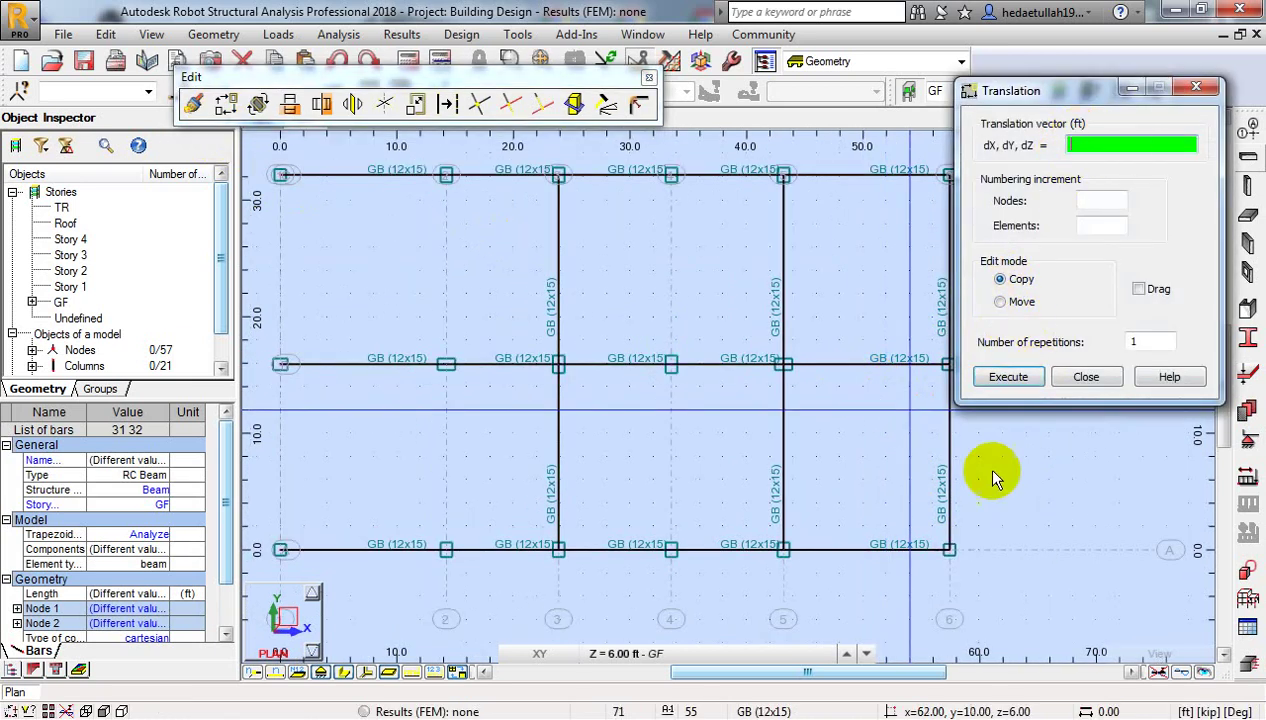
{"action": "left_click", "coordinate": [949, 550]}
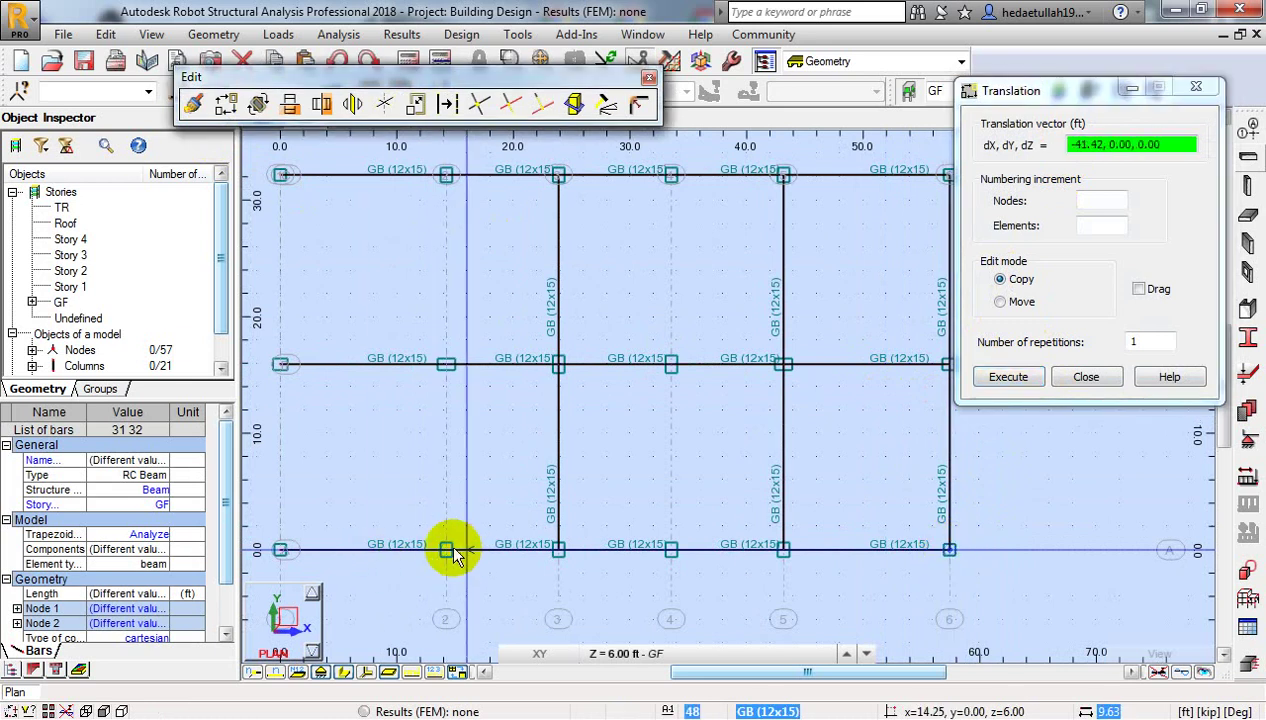
{"action": "scroll", "coordinate": [445, 555], "scroll_direction": "up", "scroll_amount": 4}
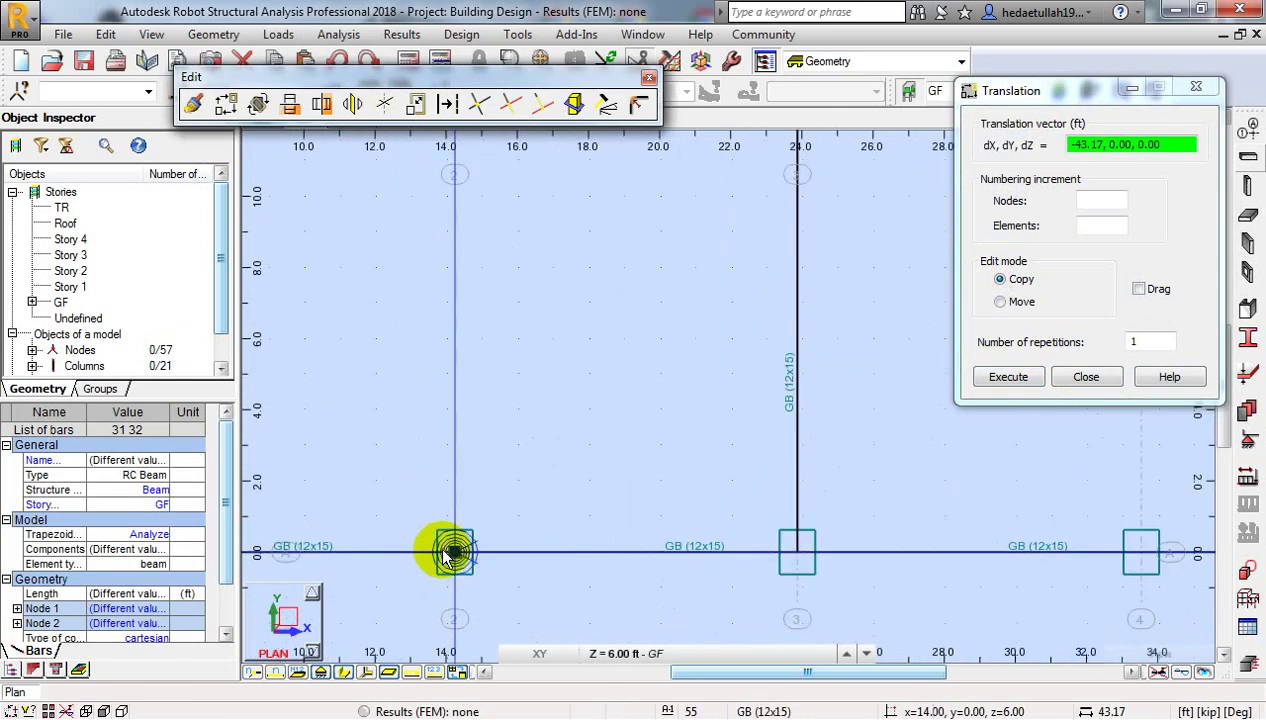
{"action": "scroll", "coordinate": [454, 555], "scroll_direction": "down", "scroll_amount": 2}
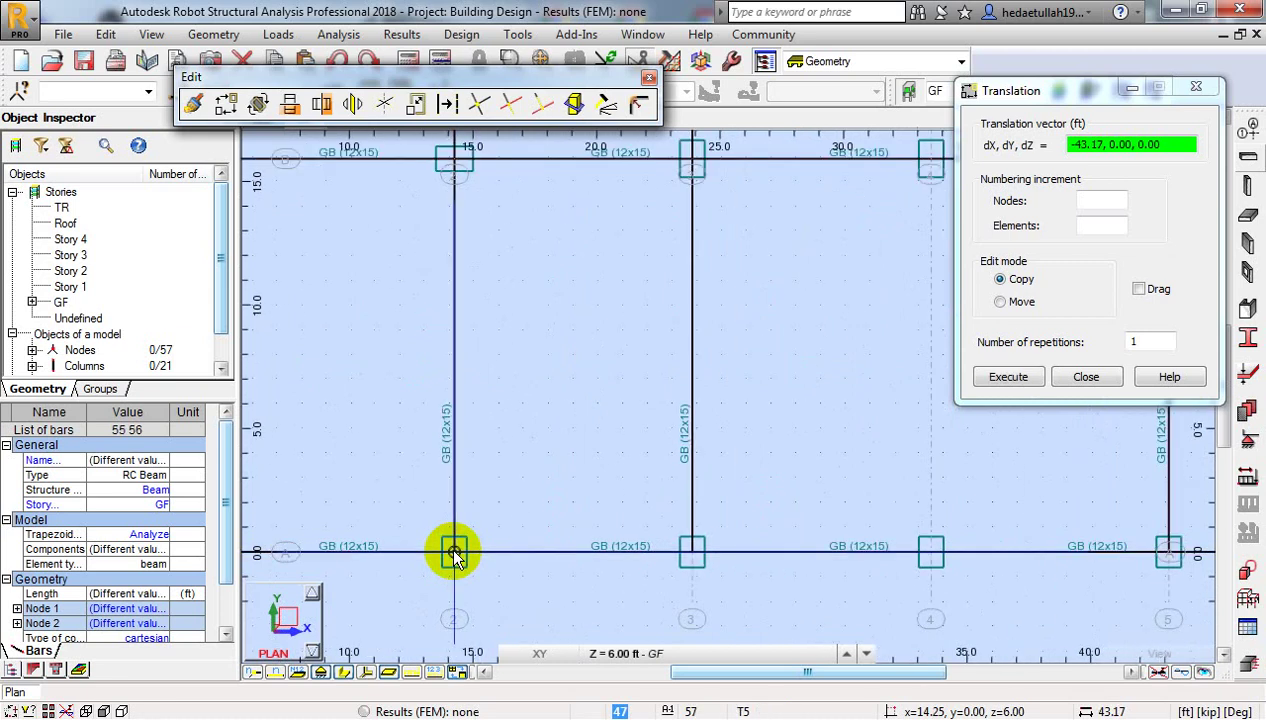
Step: Copy the two selected grid line 2 beams to grid line 1 with translation vector -14.25, 0.00, 0.00
{"action": "middle_click_drag", "start_coordinate": [394, 598], "coordinate": [543, 590]}
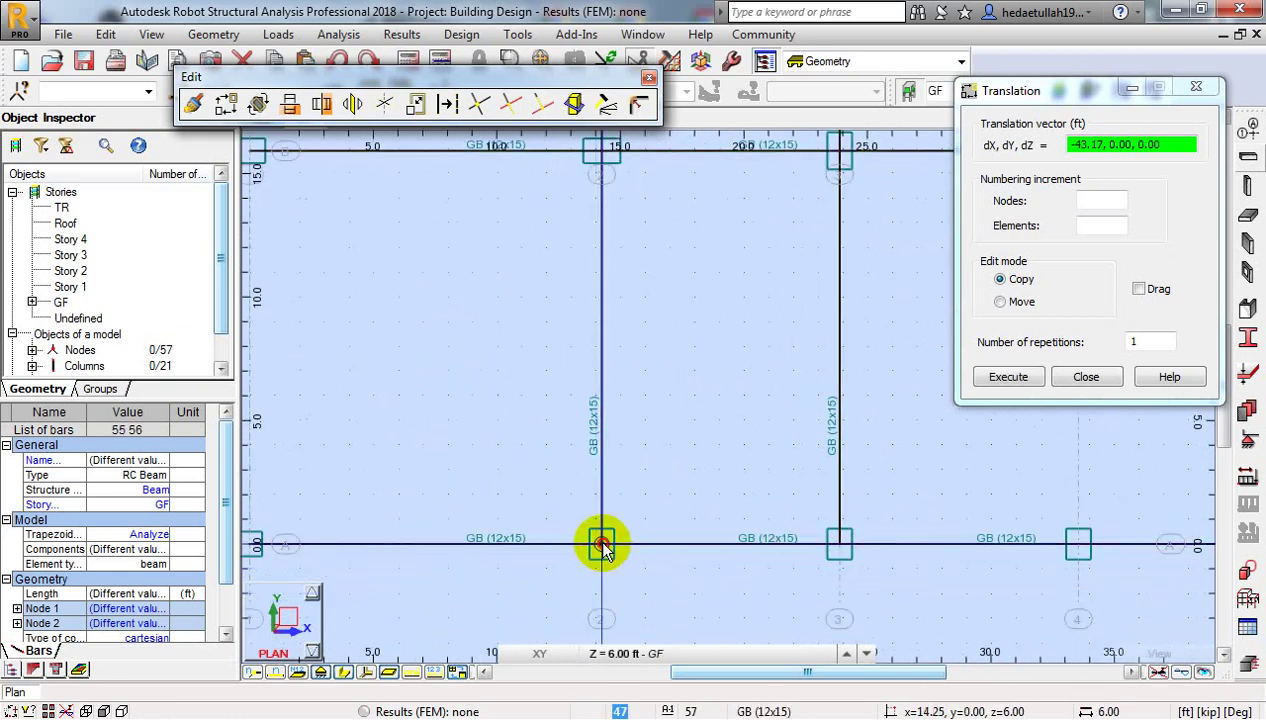
{"action": "left_click", "coordinate": [602, 543]}
{"action": "middle_click_drag", "start_coordinate": [476, 520], "coordinate": [600, 528]}
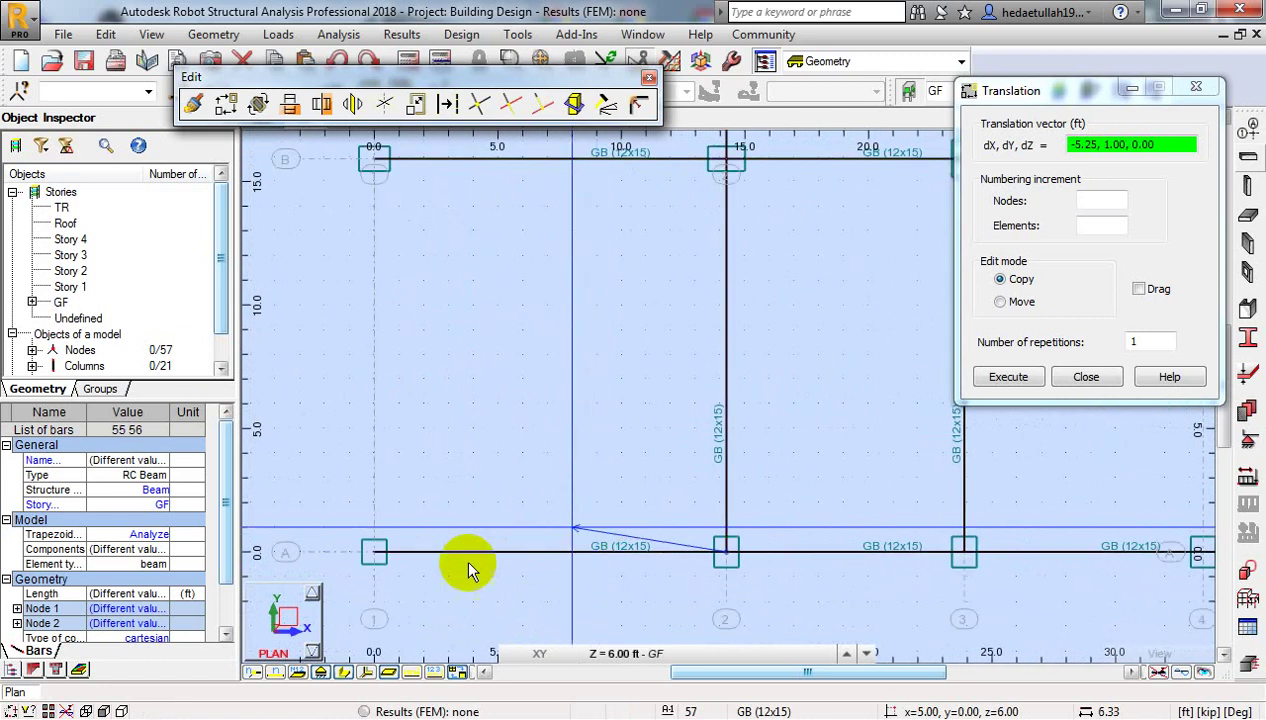
{"action": "left_click", "coordinate": [374, 556]}
{"action": "key", "text": "Return"}
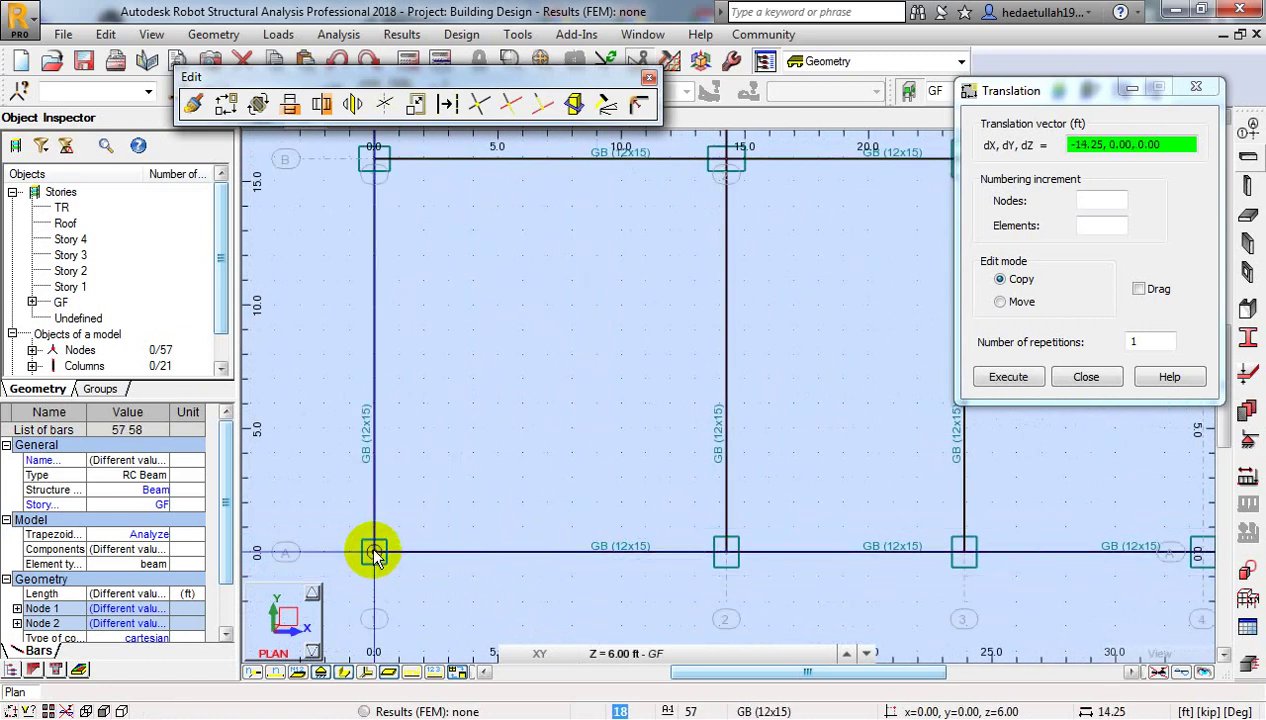
Step: Copy the grid line 1 beams to grid line 4 with translation vector 33.54, 0.00, 0.00, and close the Edit toolbar and Translation
{"action": "scroll", "coordinate": [372, 545], "scroll_direction": "down", "scroll_amount": 3}
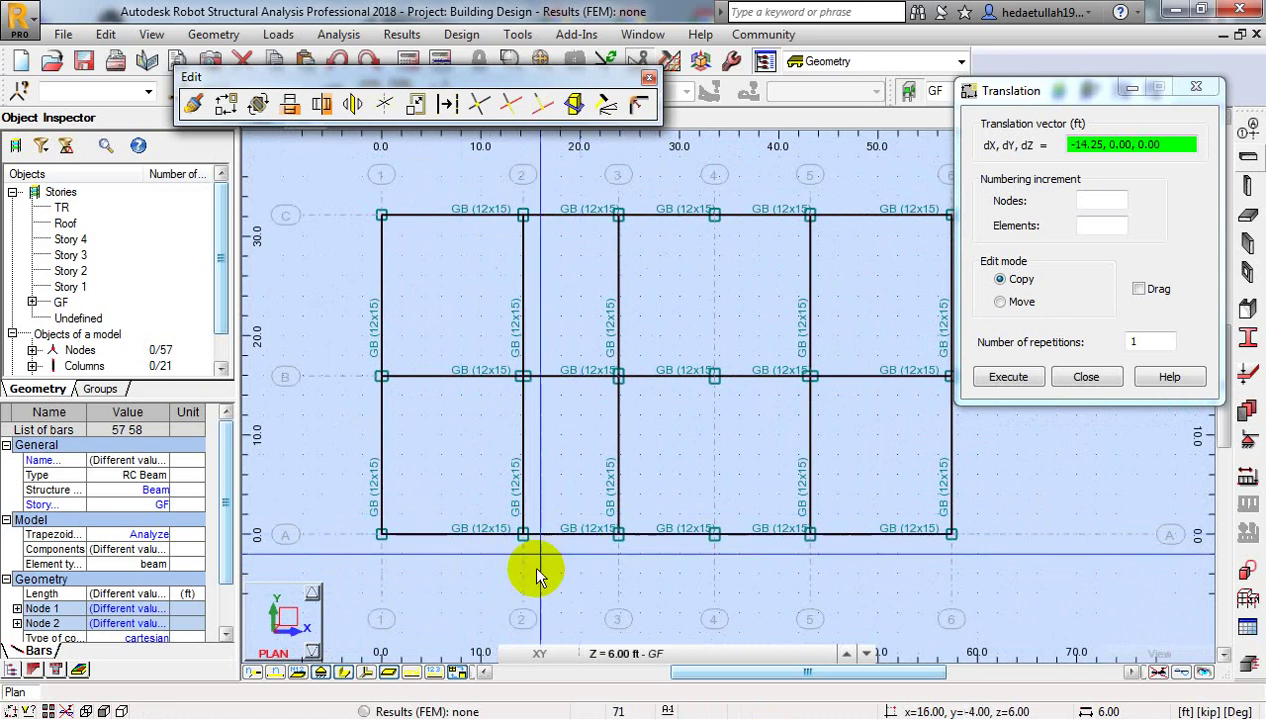
{"action": "scroll", "coordinate": [644, 545], "scroll_direction": "up", "scroll_amount": 1}
{"action": "scroll", "coordinate": [292, 540], "scroll_direction": "up", "scroll_amount": 1}
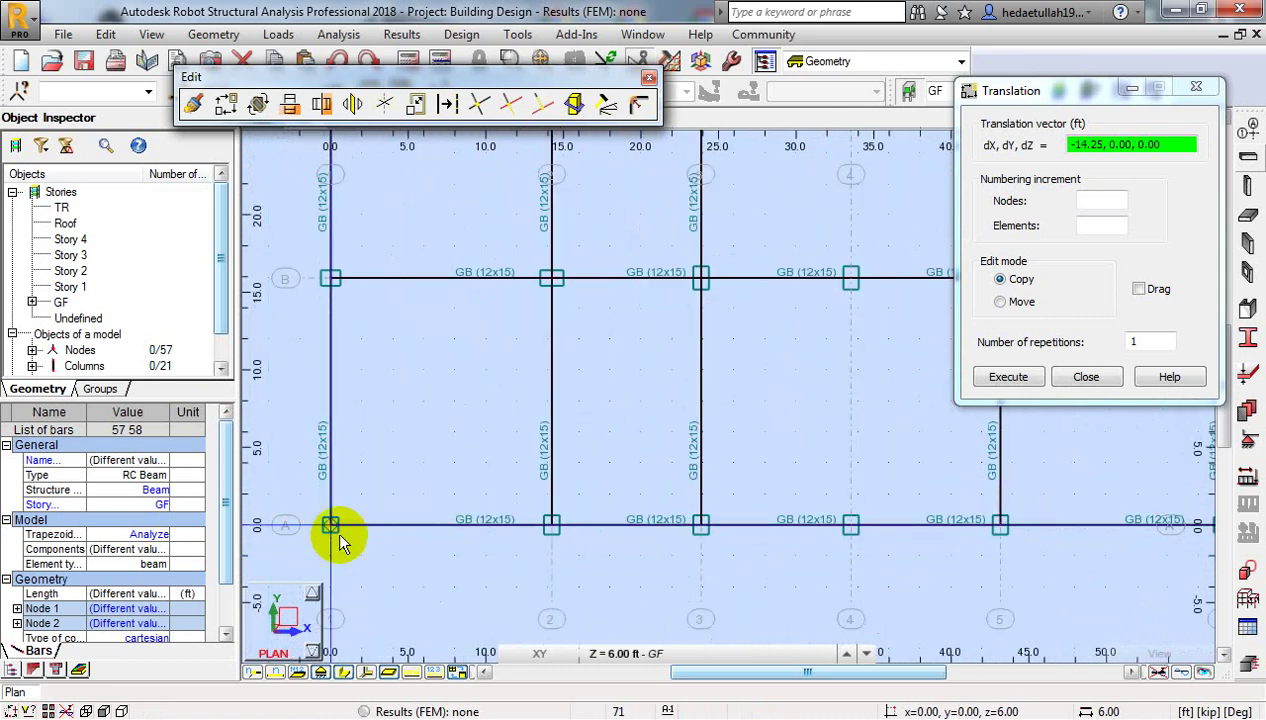
{"action": "left_click", "coordinate": [331, 527]}
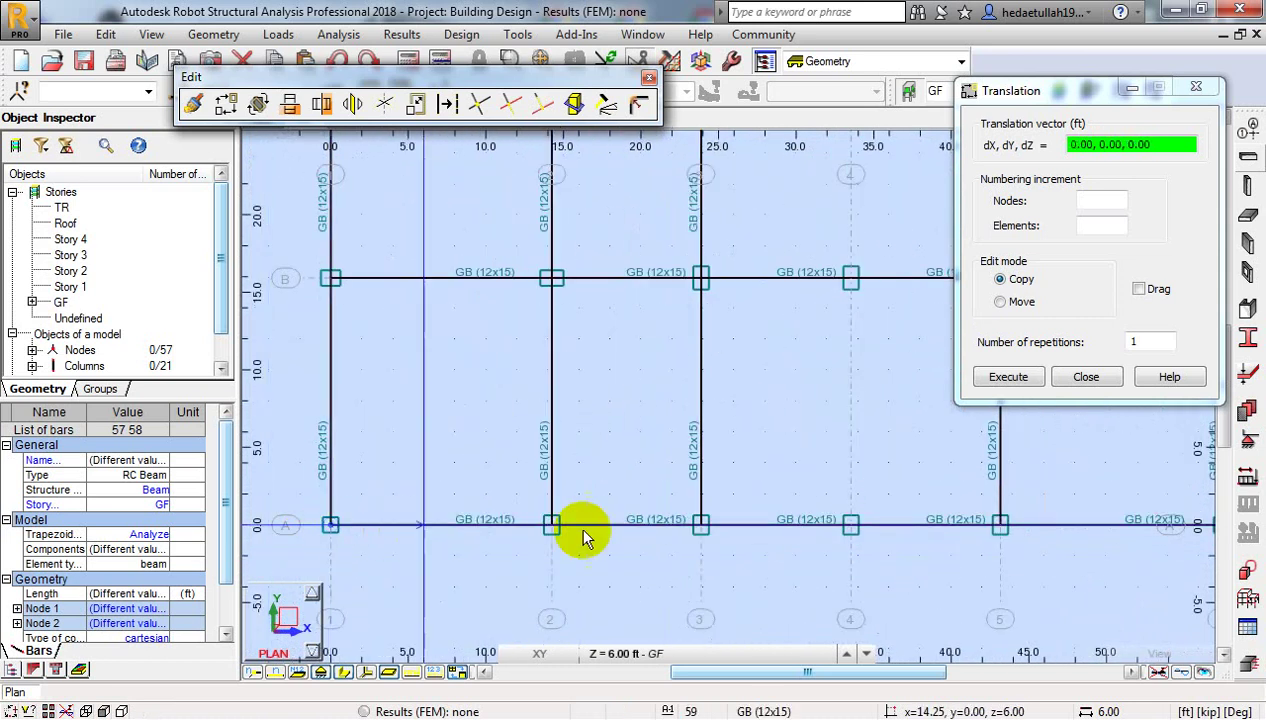
{"action": "left_click", "coordinate": [851, 527]}
{"action": "scroll", "coordinate": [848, 523], "scroll_direction": "down", "scroll_amount": 2}
{"action": "middle_click_drag", "start_coordinate": [820, 523], "coordinate": [576, 537]}
{"action": "scroll", "coordinate": [576, 537], "scroll_direction": "down", "scroll_amount": 1}
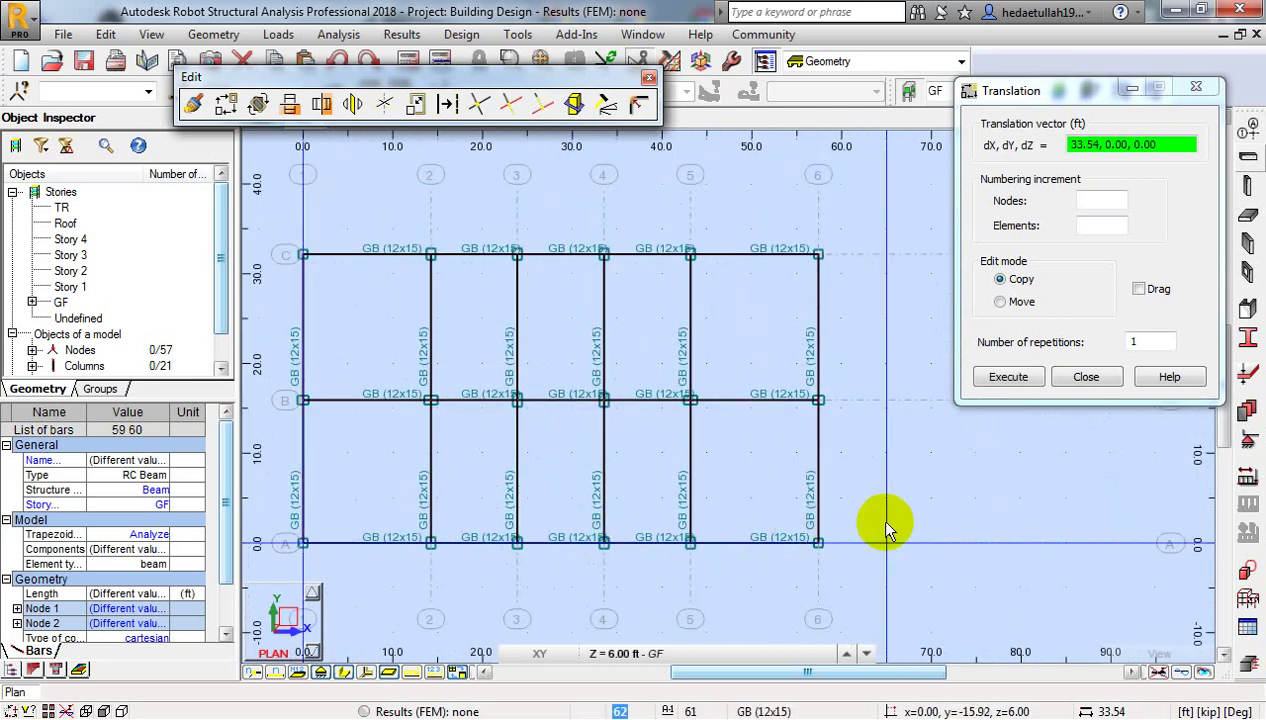
{"action": "left_click", "coordinate": [649, 77]}
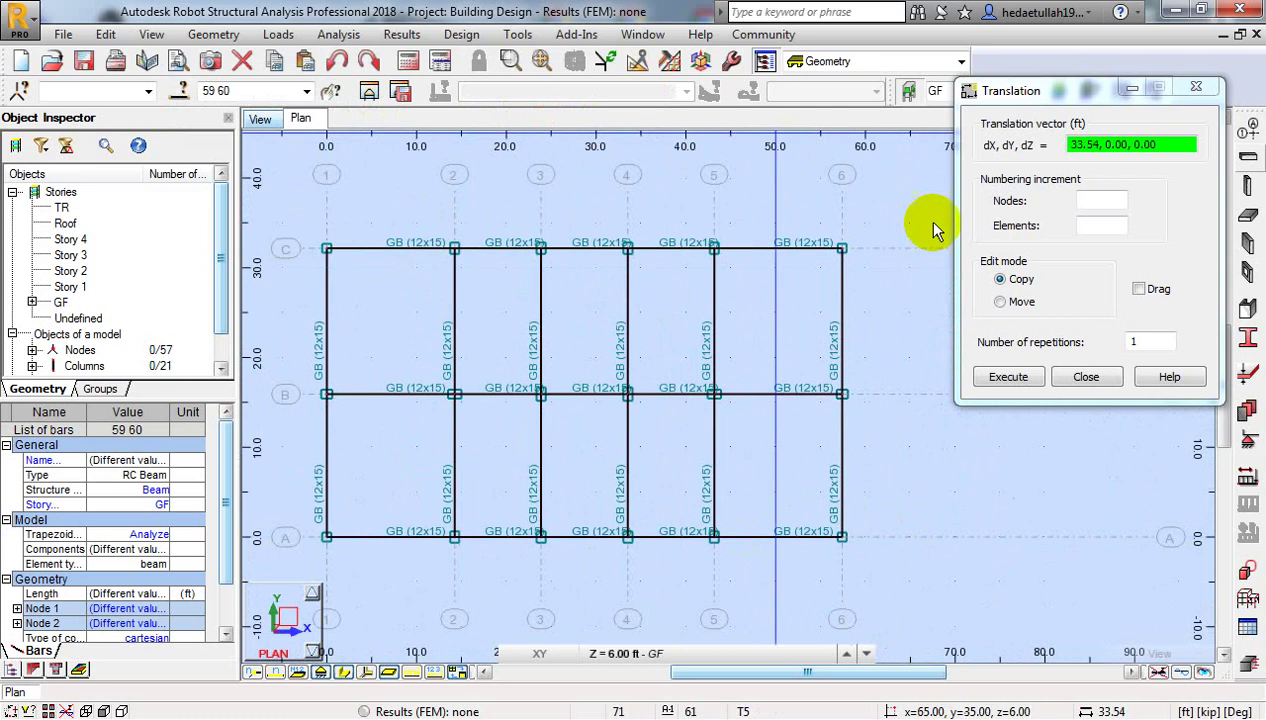
{"action": "left_click", "coordinate": [1084, 377]}
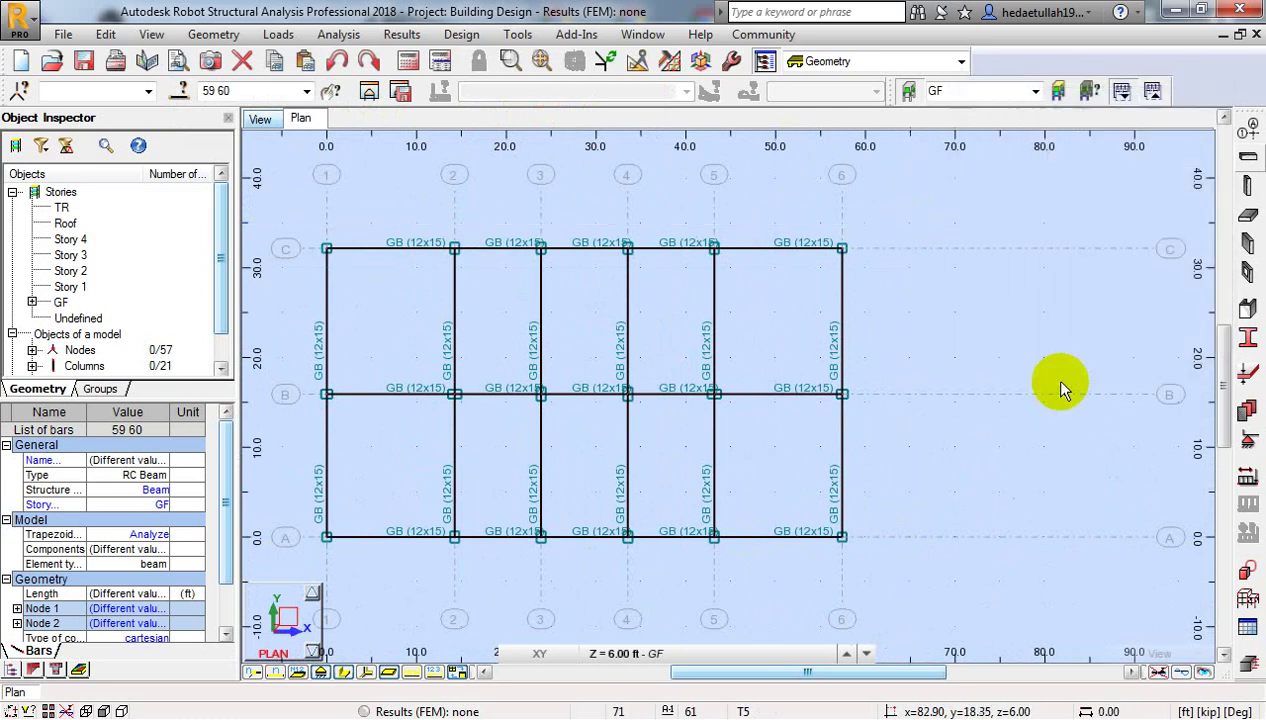
Step: Switch to the 3D view and delete the two stray beams lying outside the frame beyond grid line 1
{"action": "left_click", "coordinate": [260, 120]}
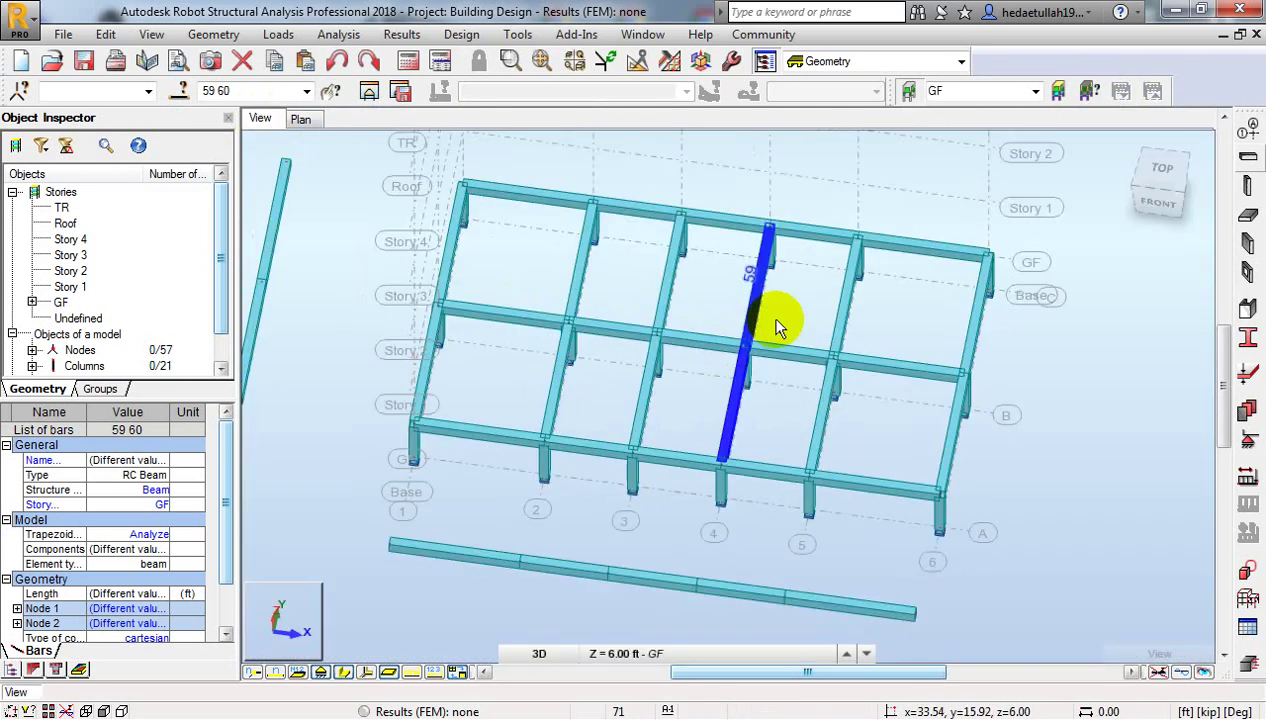
{"action": "left_click", "coordinate": [805, 316]}
{"action": "middle_click_drag", "start_coordinate": [791, 305], "coordinate": [795, 275]}
{"action": "scroll", "coordinate": [379, 430], "scroll_direction": "down", "scroll_amount": 3}
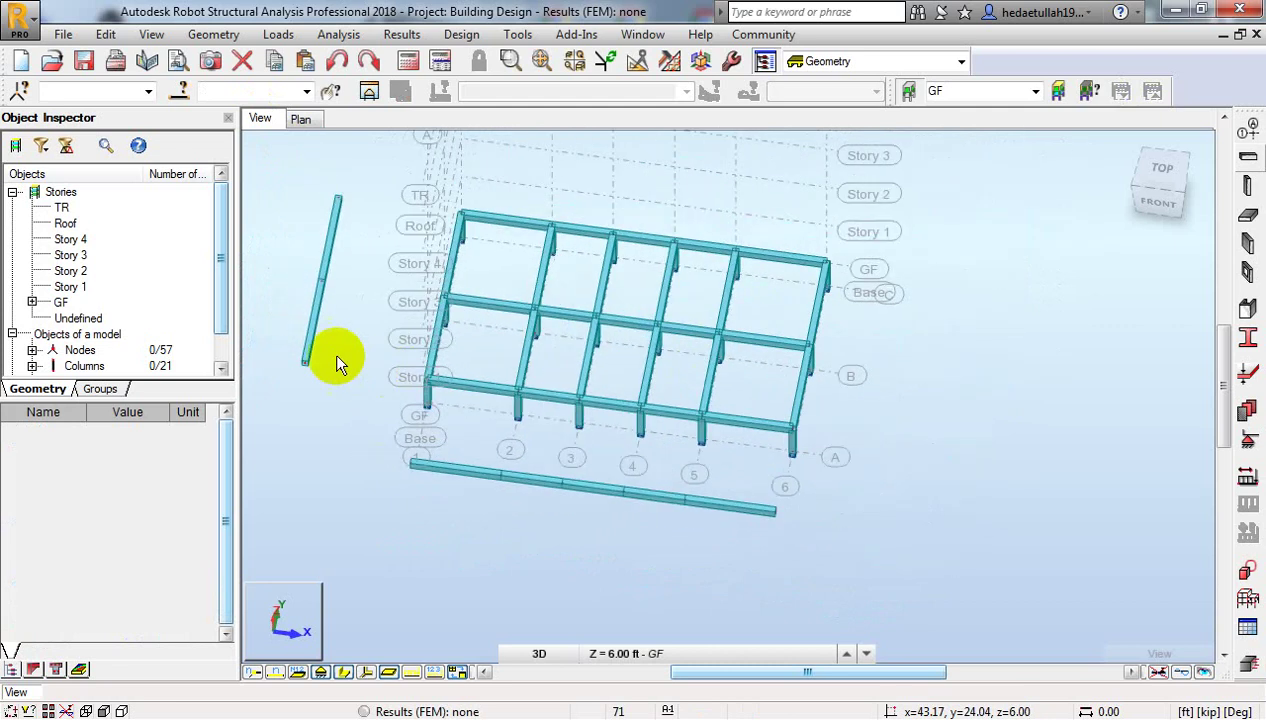
{"action": "middle_click_drag", "start_coordinate": [339, 354], "coordinate": [404, 330]}
{"action": "left_click", "coordinate": [410, 288]}
{"action": "left_click", "coordinate": [388, 268]}
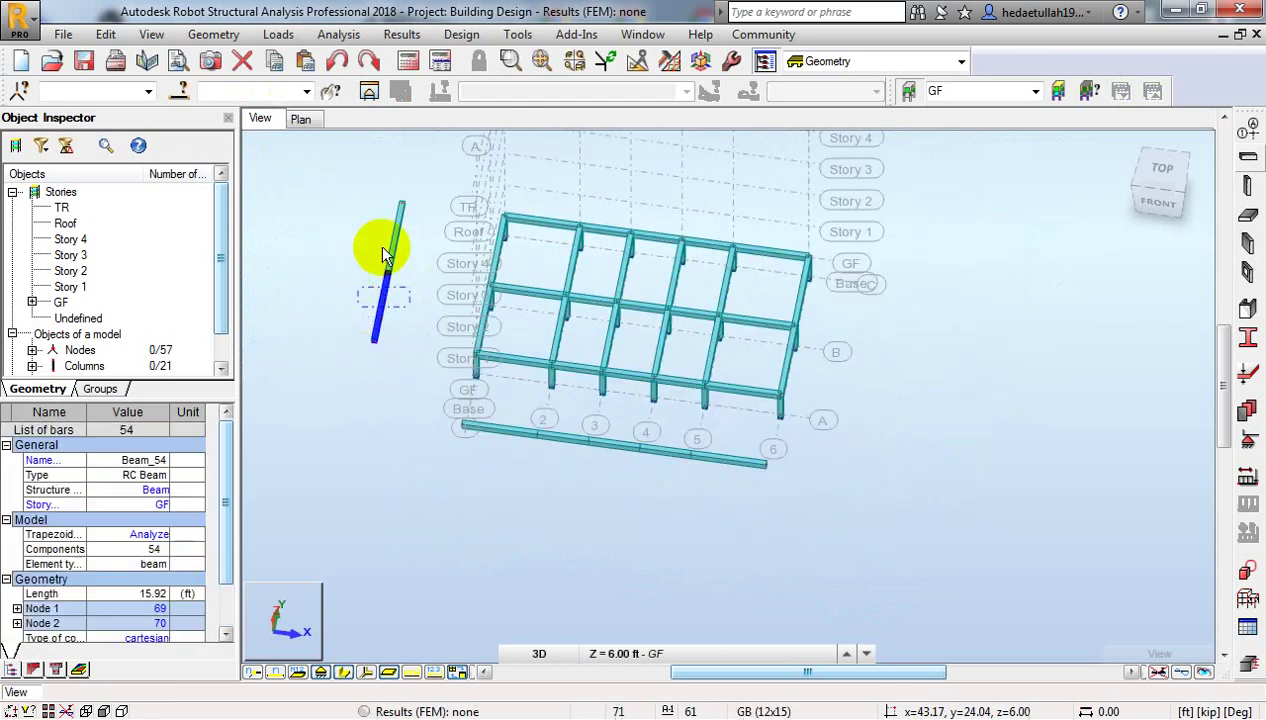
{"action": "left_click_drag", "start_coordinate": [430, 185], "coordinate": [341, 302]}
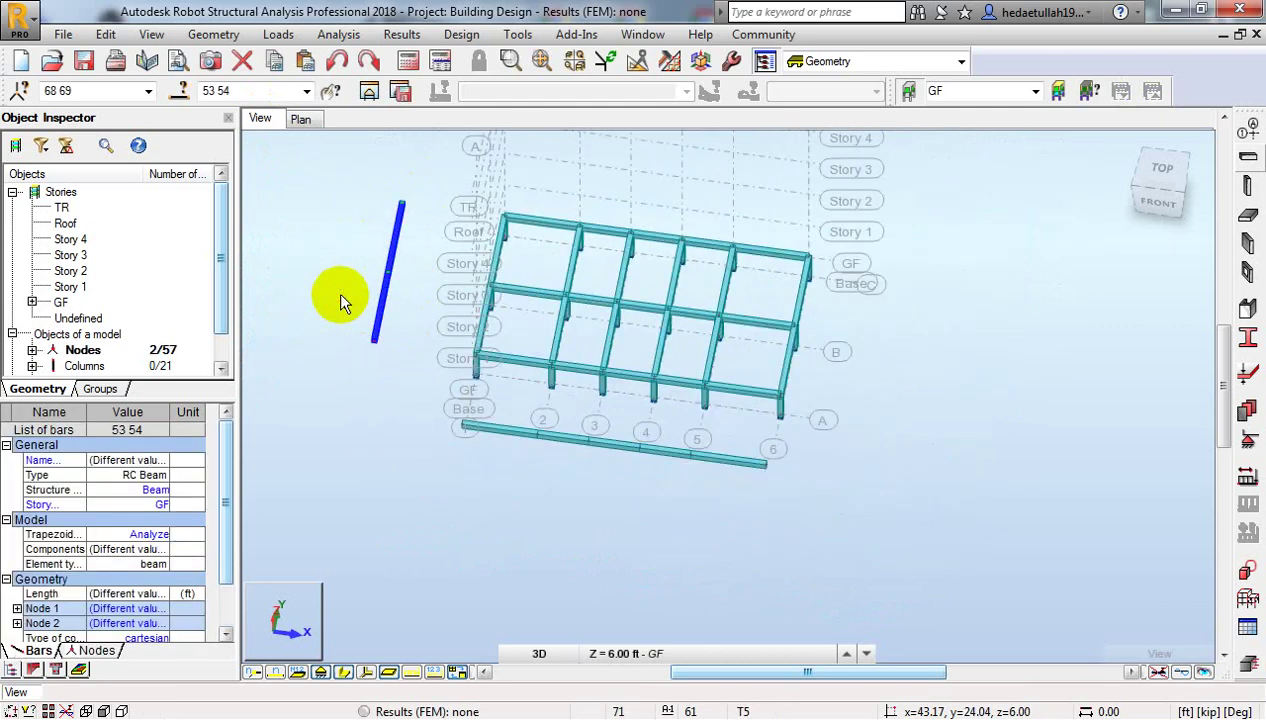
{"action": "key", "text": "Delete"}
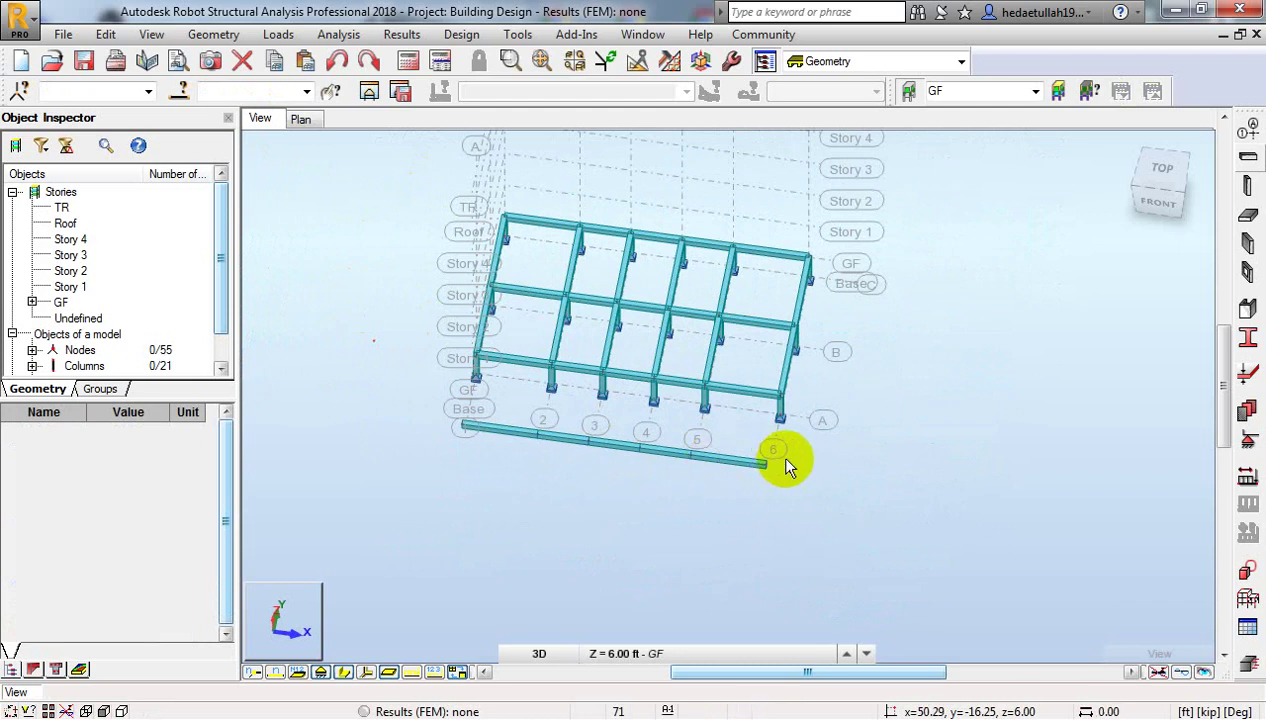
Step: Delete the stray row of beams lying outside the frame in front of grid line A
{"action": "left_click_drag", "start_coordinate": [800, 460], "coordinate": [456, 431]}
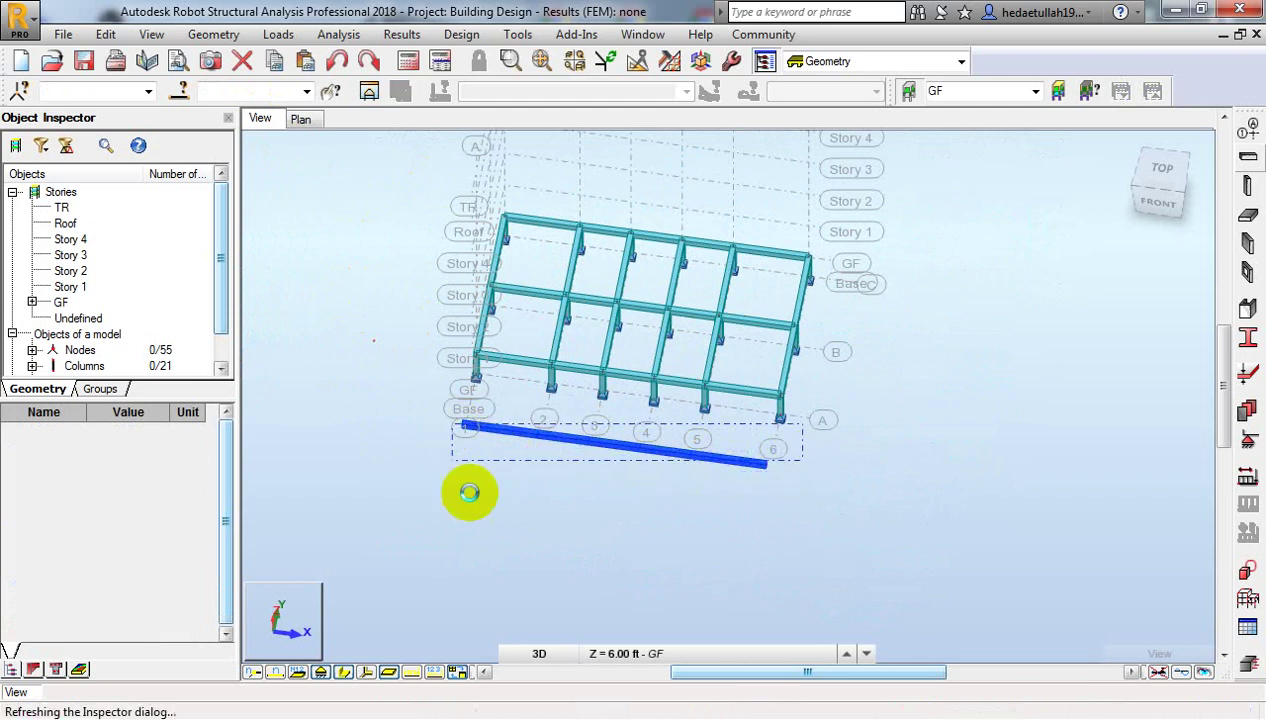
{"action": "key", "text": "Delete"}
{"action": "left_click", "coordinate": [541, 668]}
Step: Examine the ground floor columns and GB (12x15) beams in the 3D view and in the GF plan
{"action": "scroll", "coordinate": [602, 486], "scroll_direction": "up", "scroll_amount": 5}
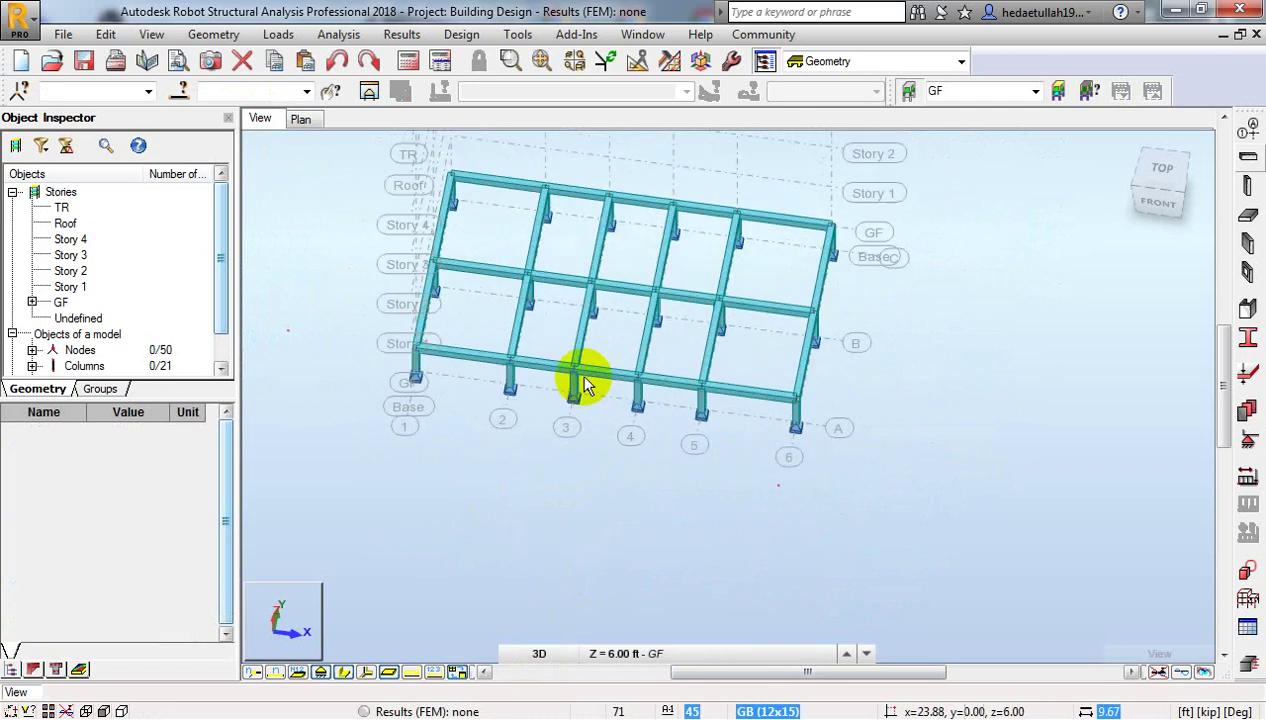
{"action": "middle_click_drag", "start_coordinate": [467, 290], "coordinate": [522, 278]}
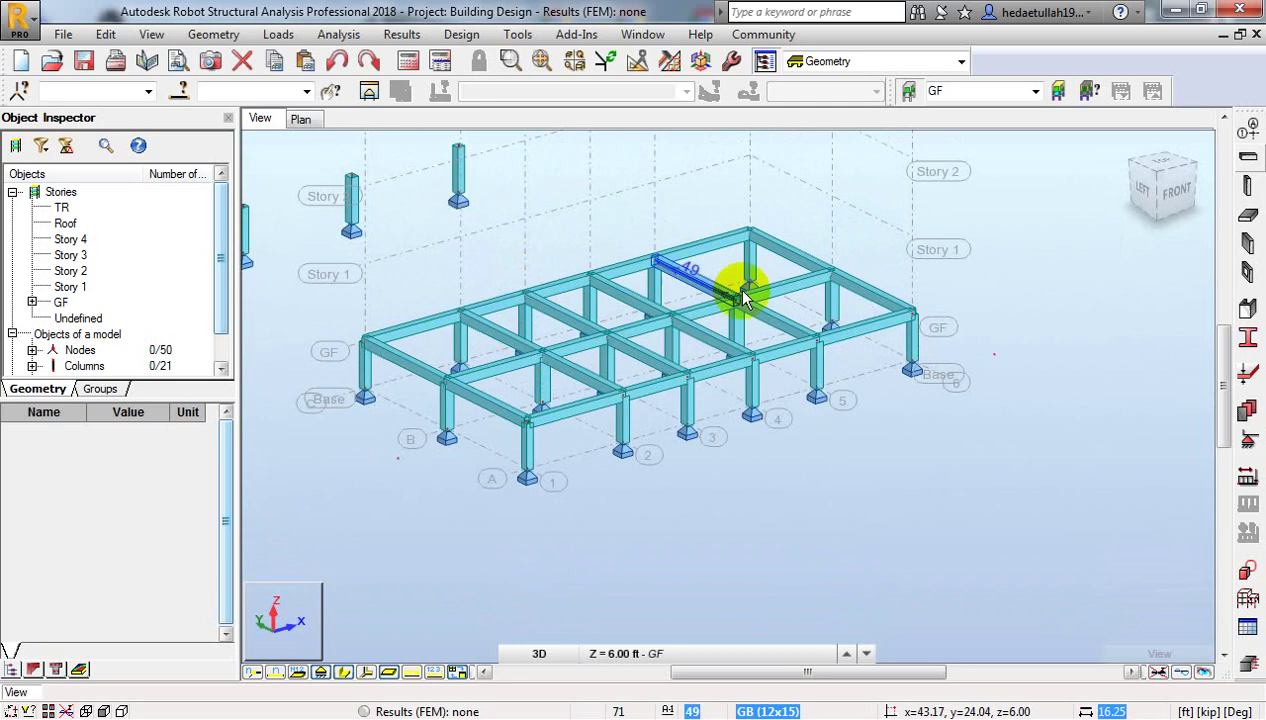
{"action": "scroll", "coordinate": [930, 324], "scroll_direction": "up", "scroll_amount": 3}
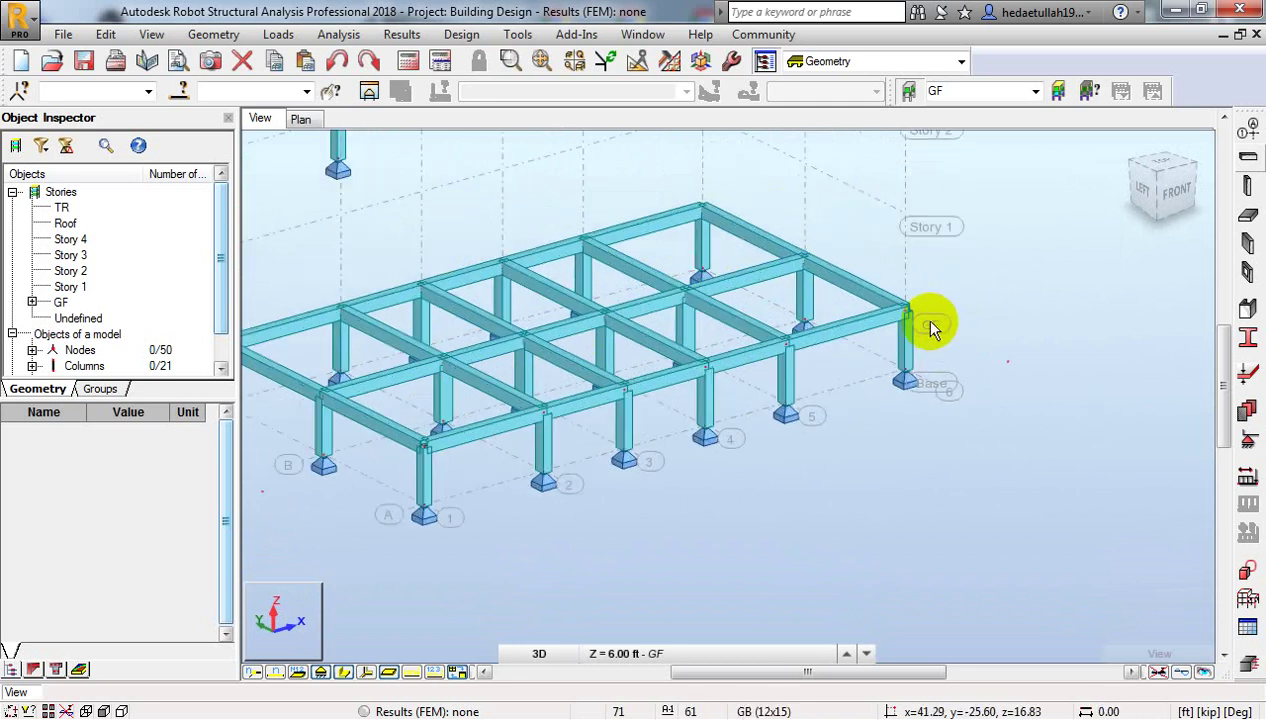
{"action": "scroll", "coordinate": [738, 275], "scroll_direction": "down", "scroll_amount": 5}
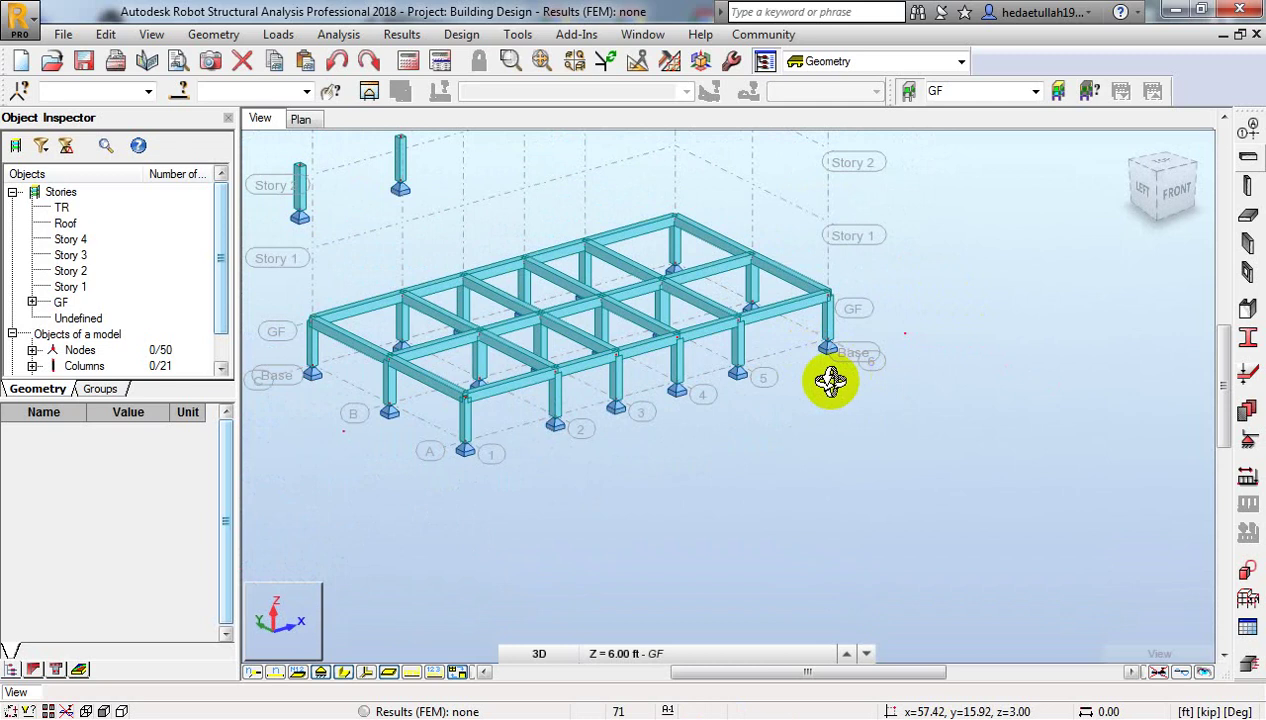
{"action": "middle_click_drag", "start_coordinate": [828, 381], "coordinate": [746, 339], "text": "shift"}
{"action": "left_click", "coordinate": [315, 123]}
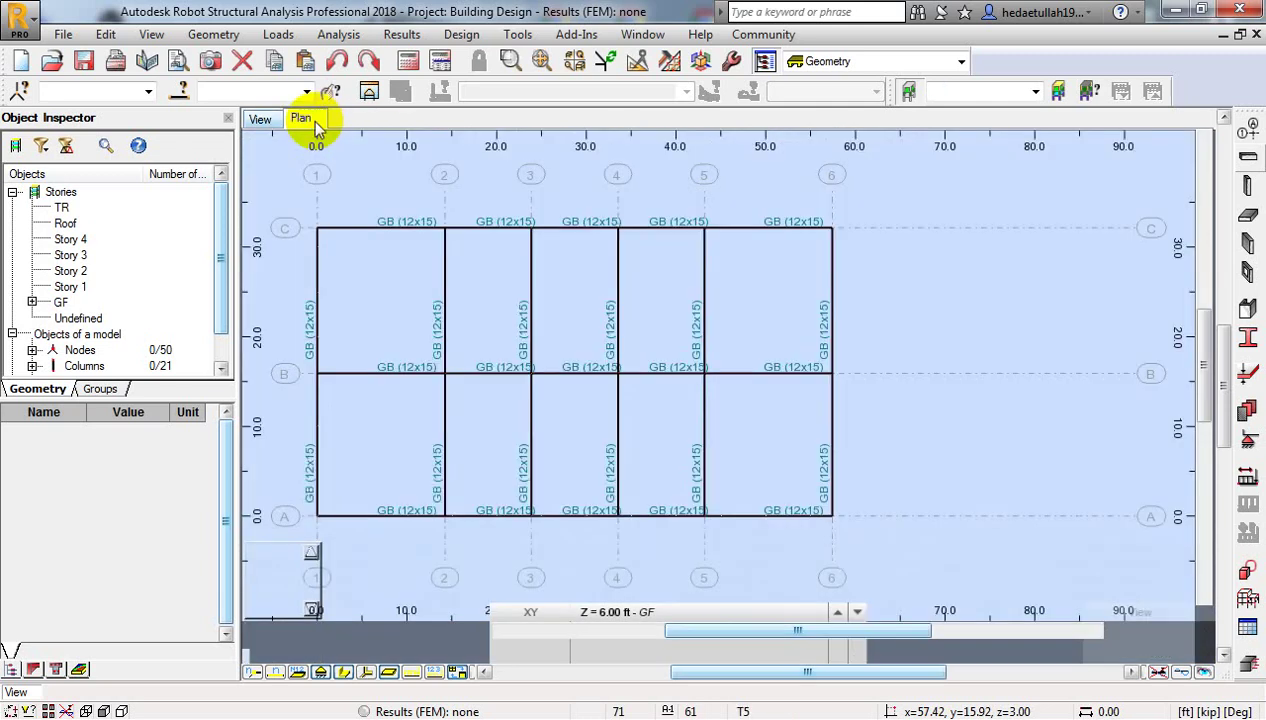
{"action": "middle_click_drag", "start_coordinate": [486, 342], "coordinate": [547, 310]}
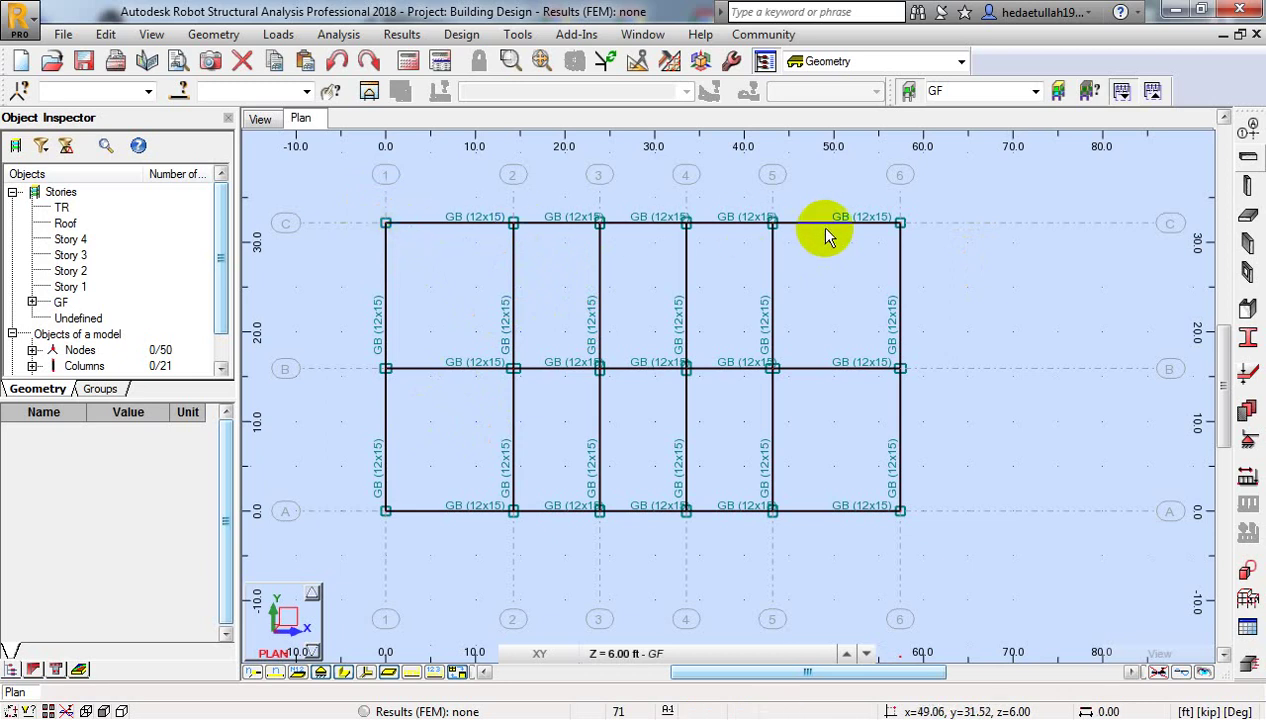
{"action": "middle_click_drag", "start_coordinate": [470, 282], "coordinate": [464, 274]}
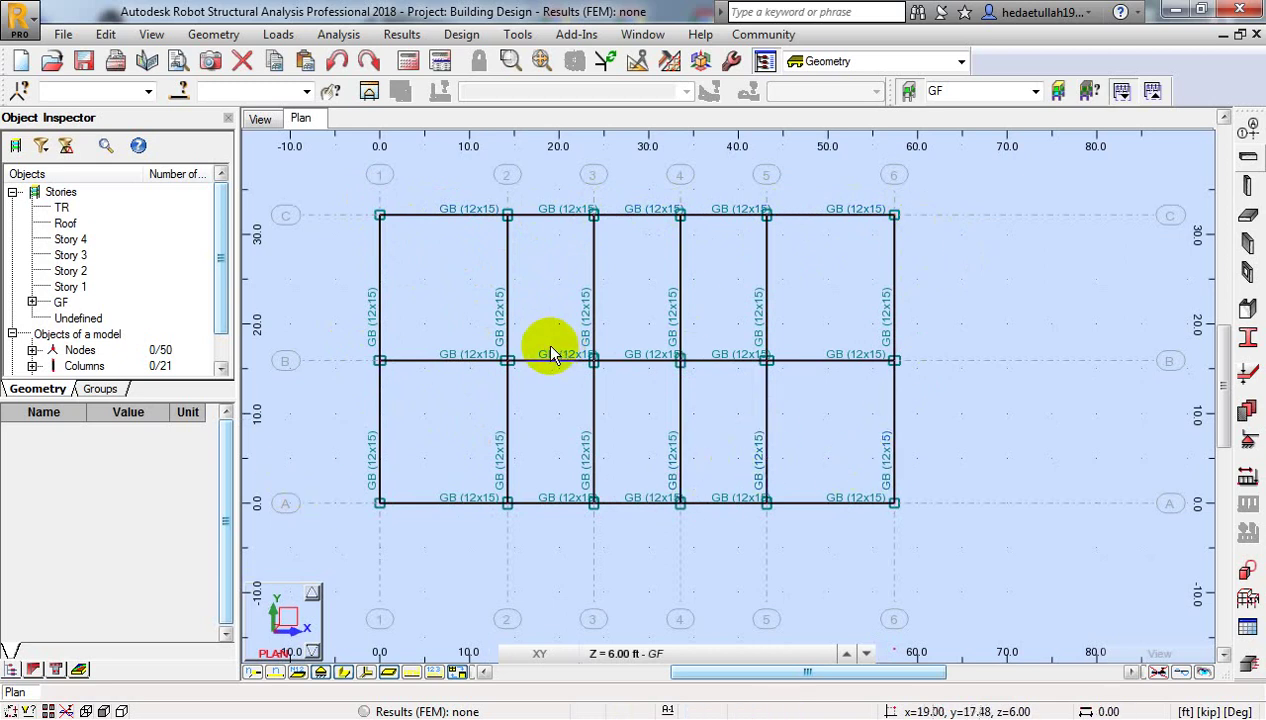
{"action": "middle_click_drag", "start_coordinate": [543, 402], "coordinate": [546, 394]}
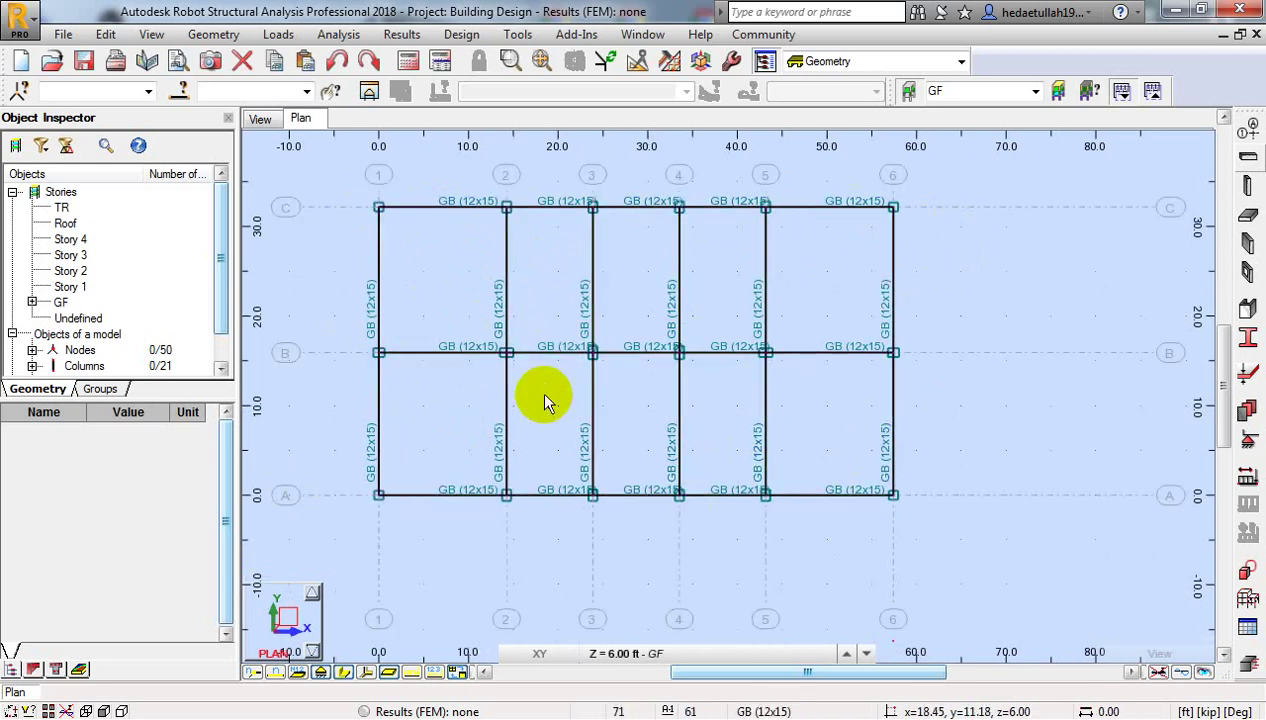